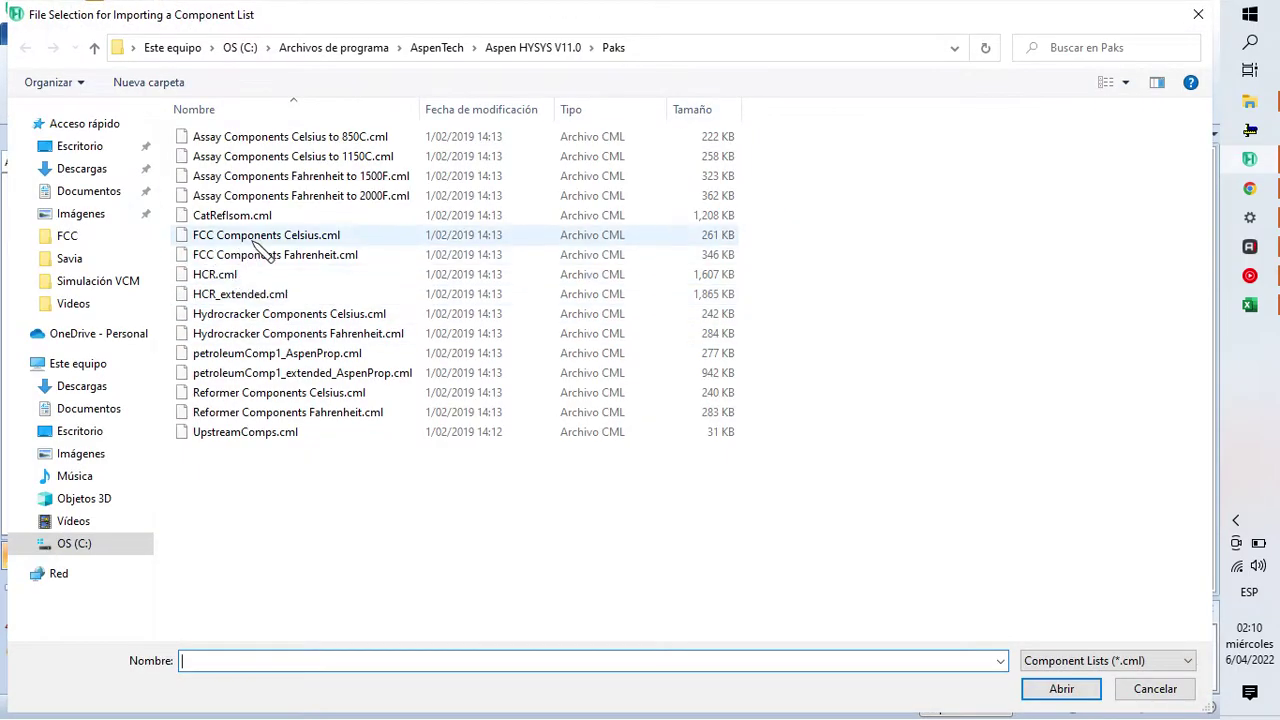
Step: Import the component list FCC Components Celsius.cml and look through its imported components
click(268, 238)
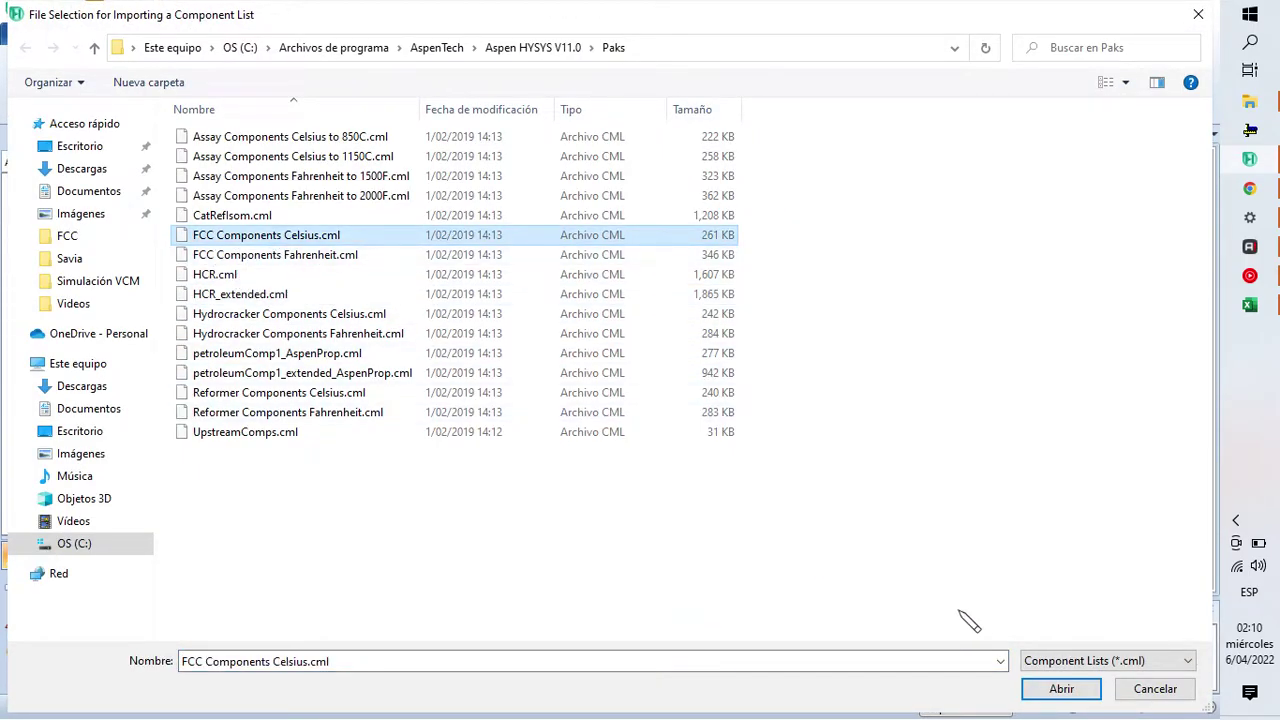
click(1060, 688)
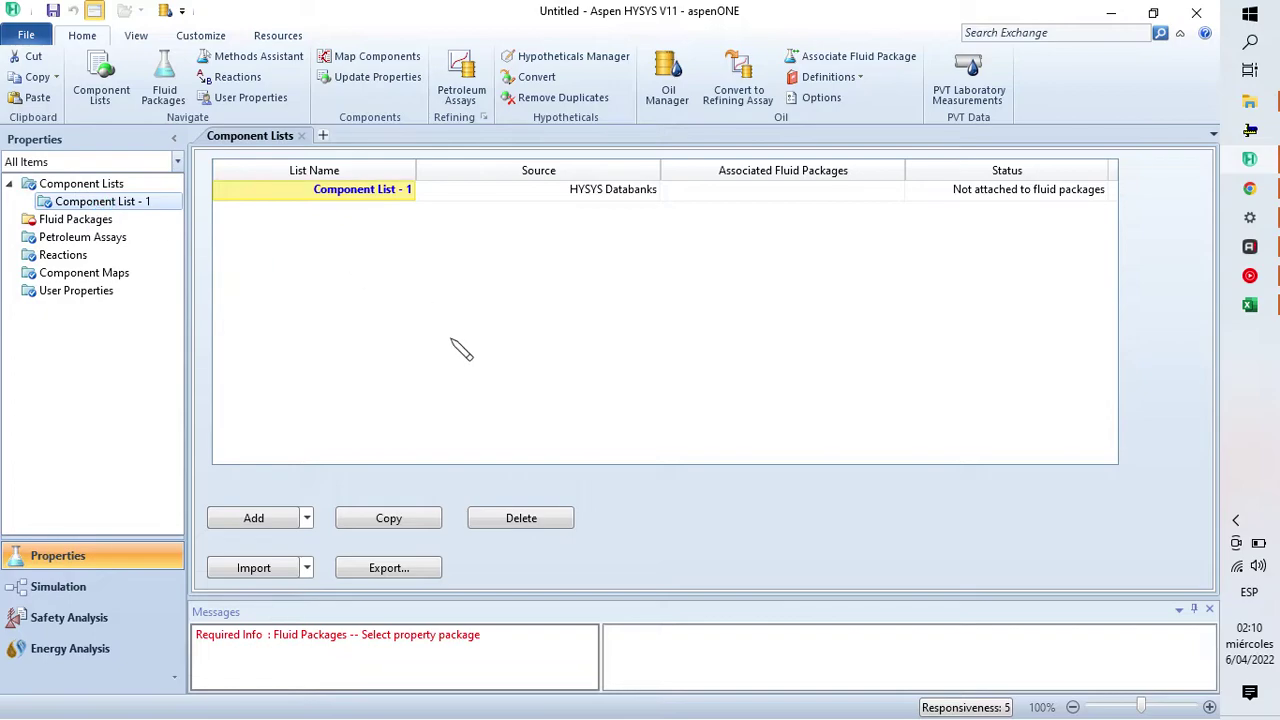
scroll(470, 400, down, 4)
drag(583, 285, 449, 243)
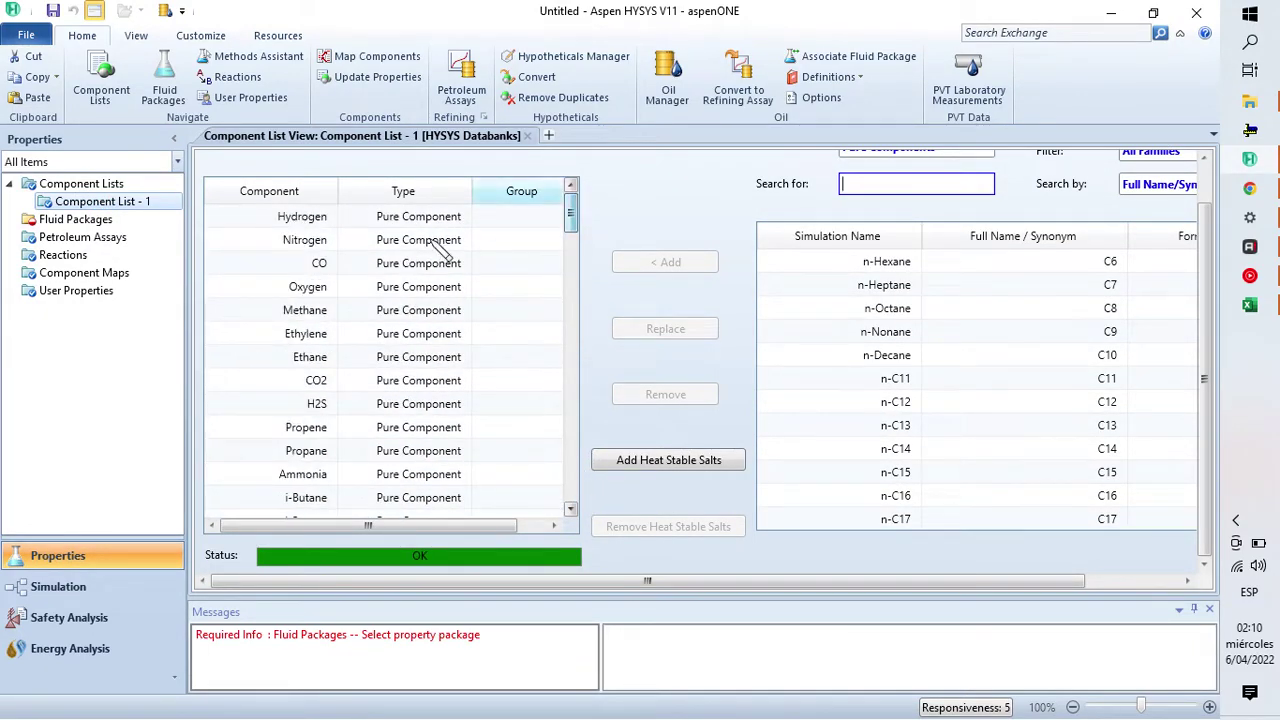
Step: Add a fluid package for the imported component list using the Peng-Robinson property package
click(72, 221)
click(255, 533)
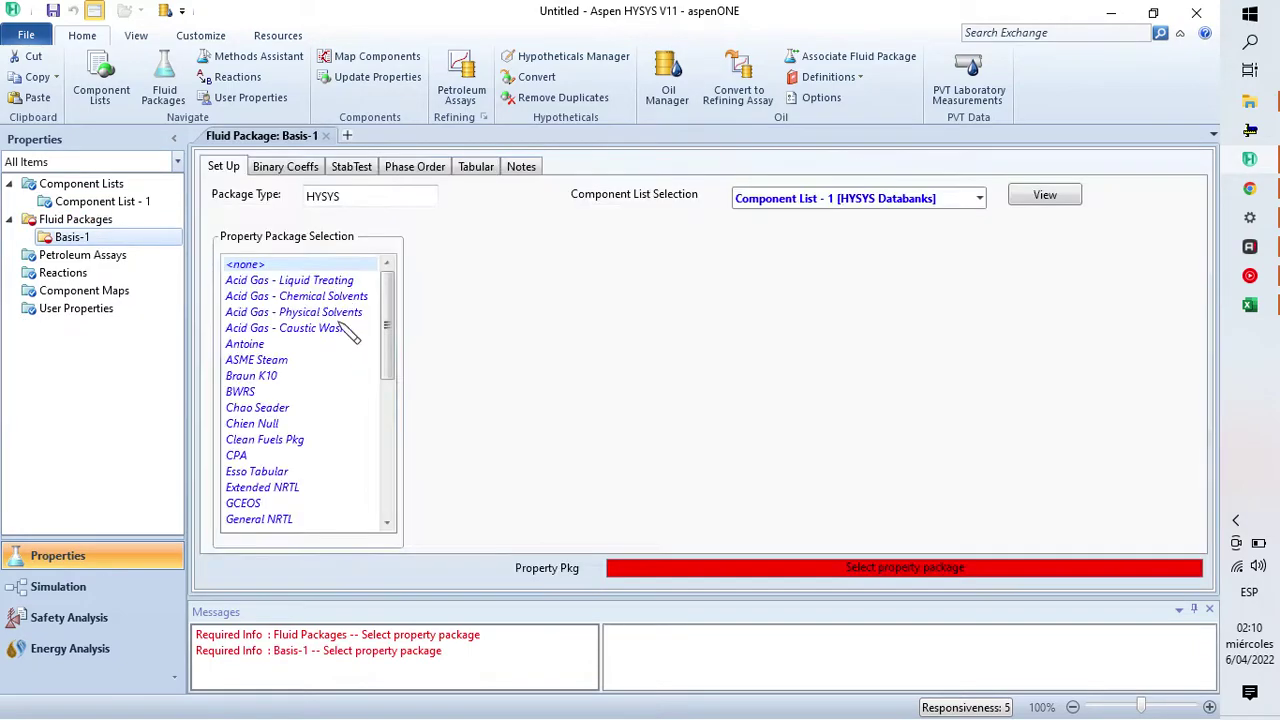
drag(381, 342, 389, 558)
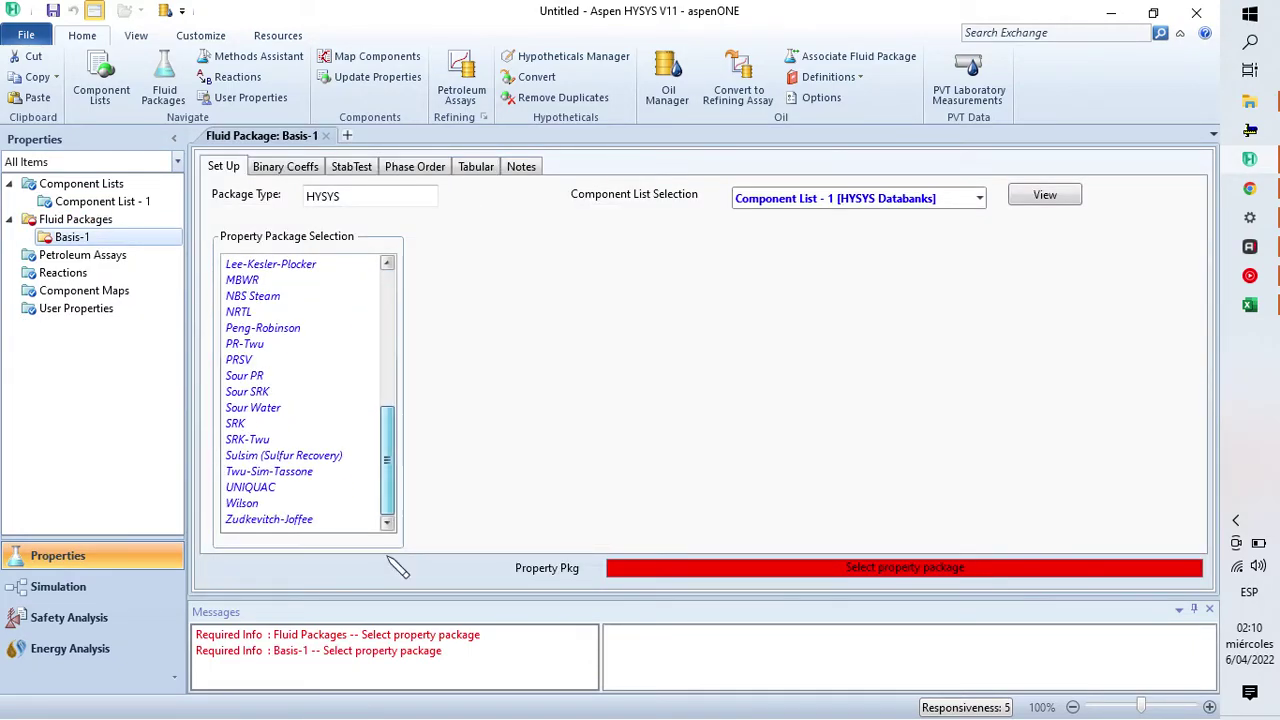
click(302, 334)
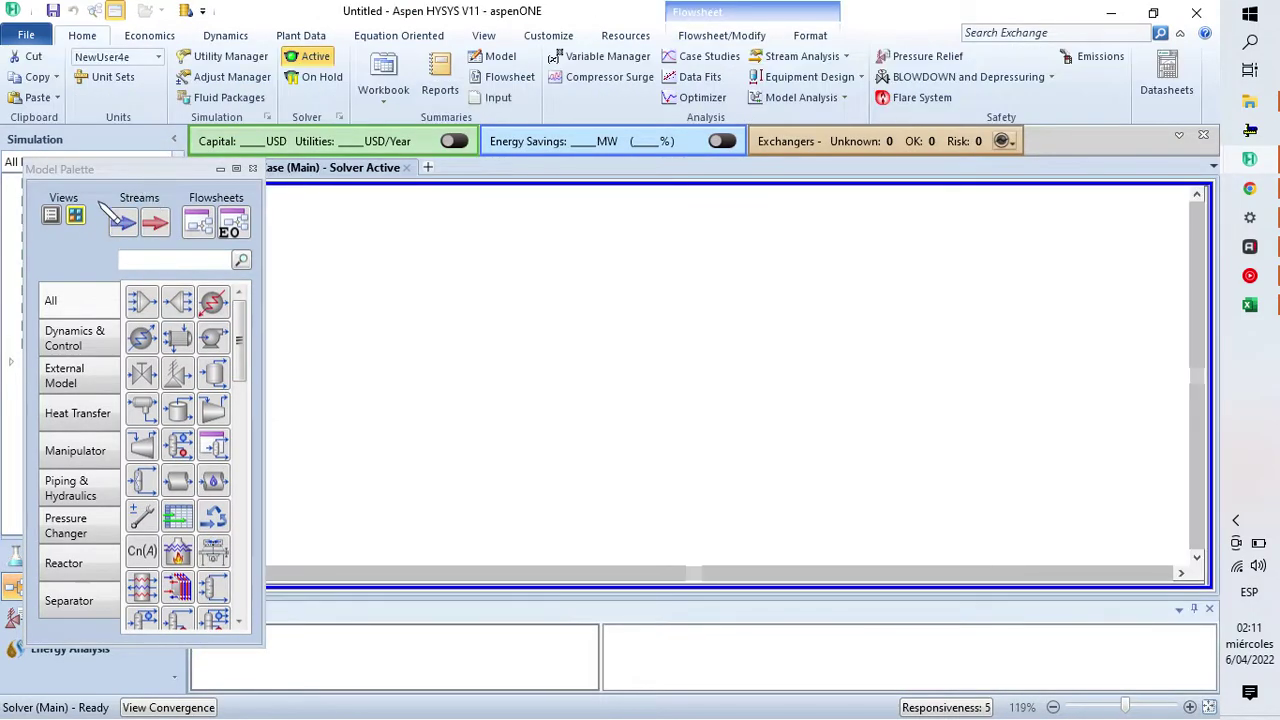
Step: Place a fluid catalytic cracking reactor on the simulation flowsheet and choose to configure a new FCC unit
drag(205, 250, 166, 143)
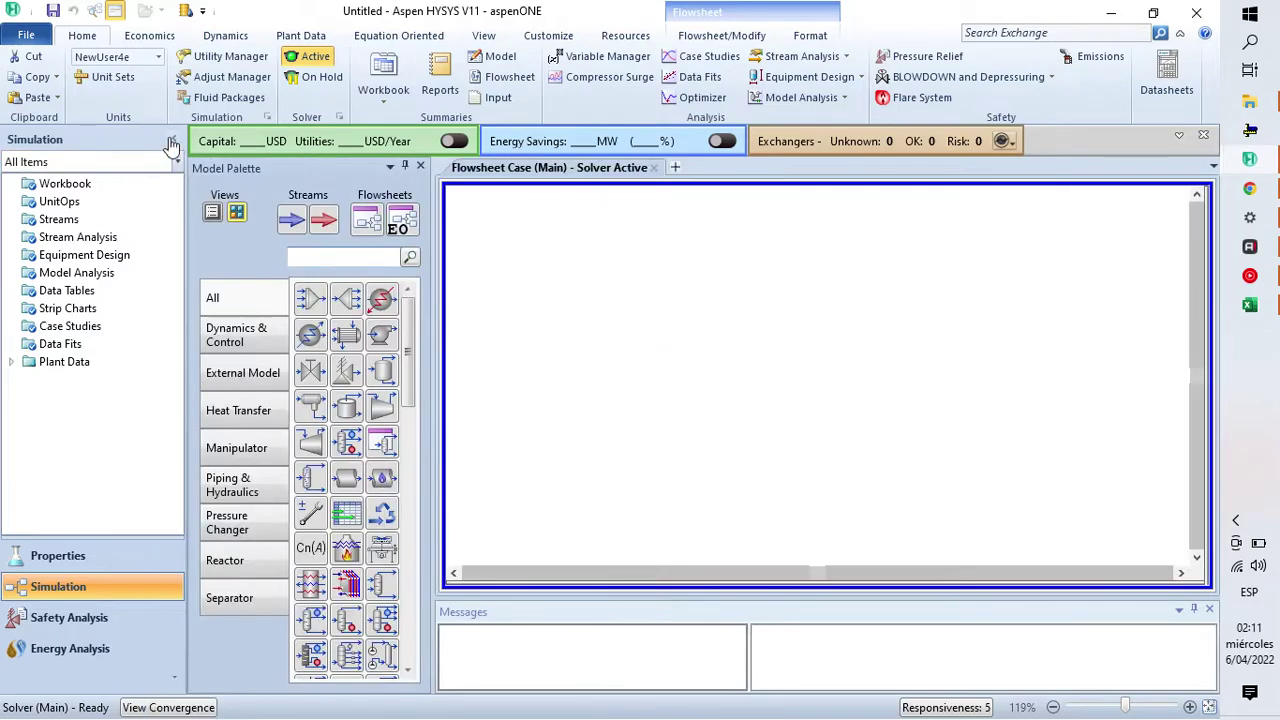
click(88, 568)
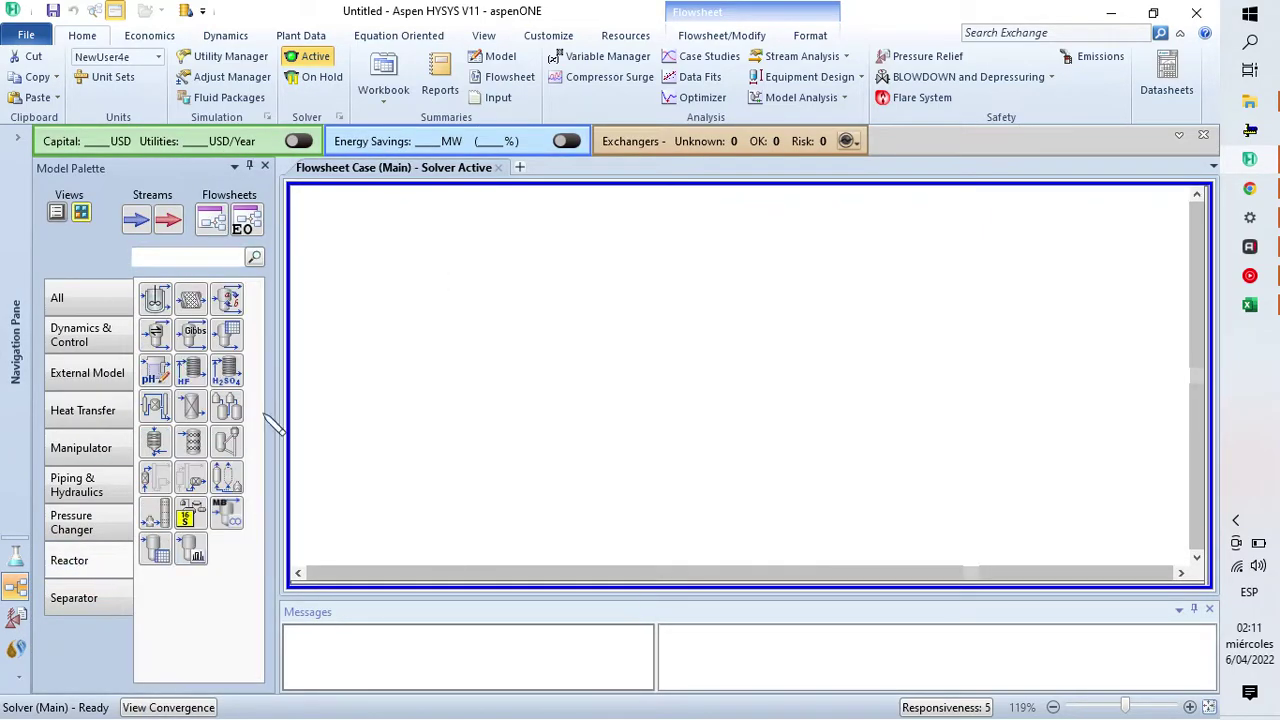
drag(226, 441, 548, 424)
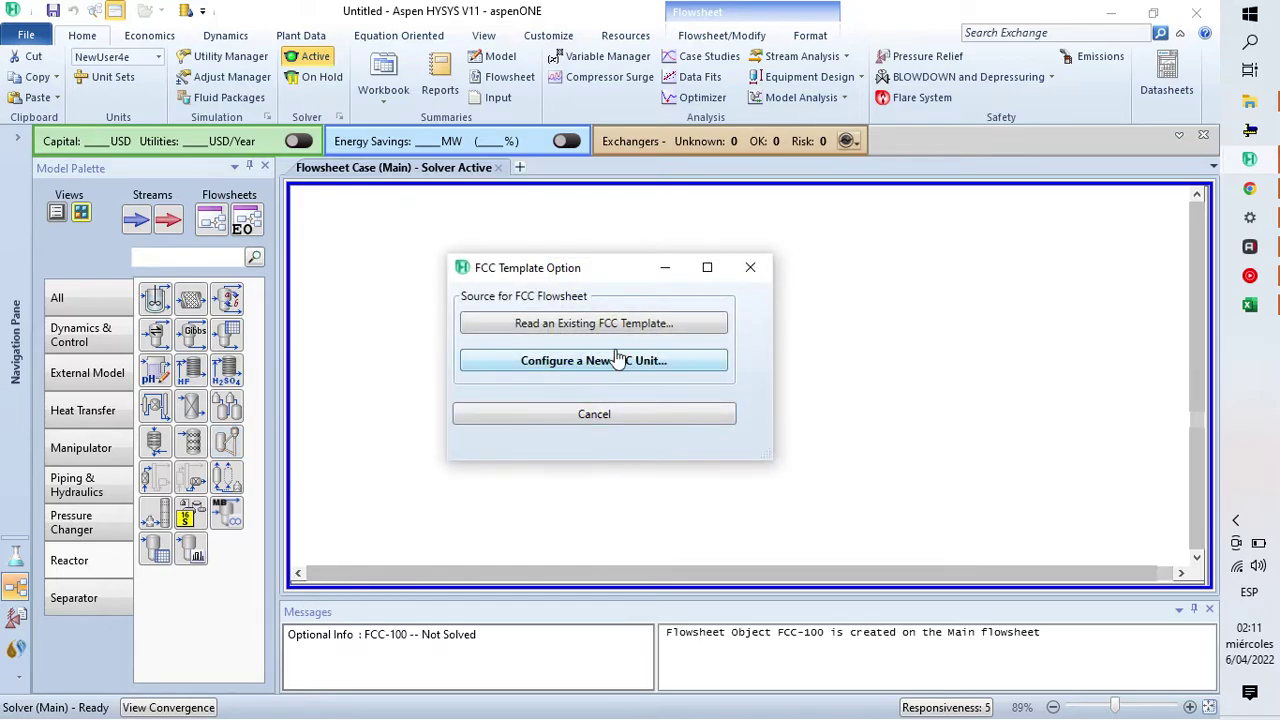
click(624, 363)
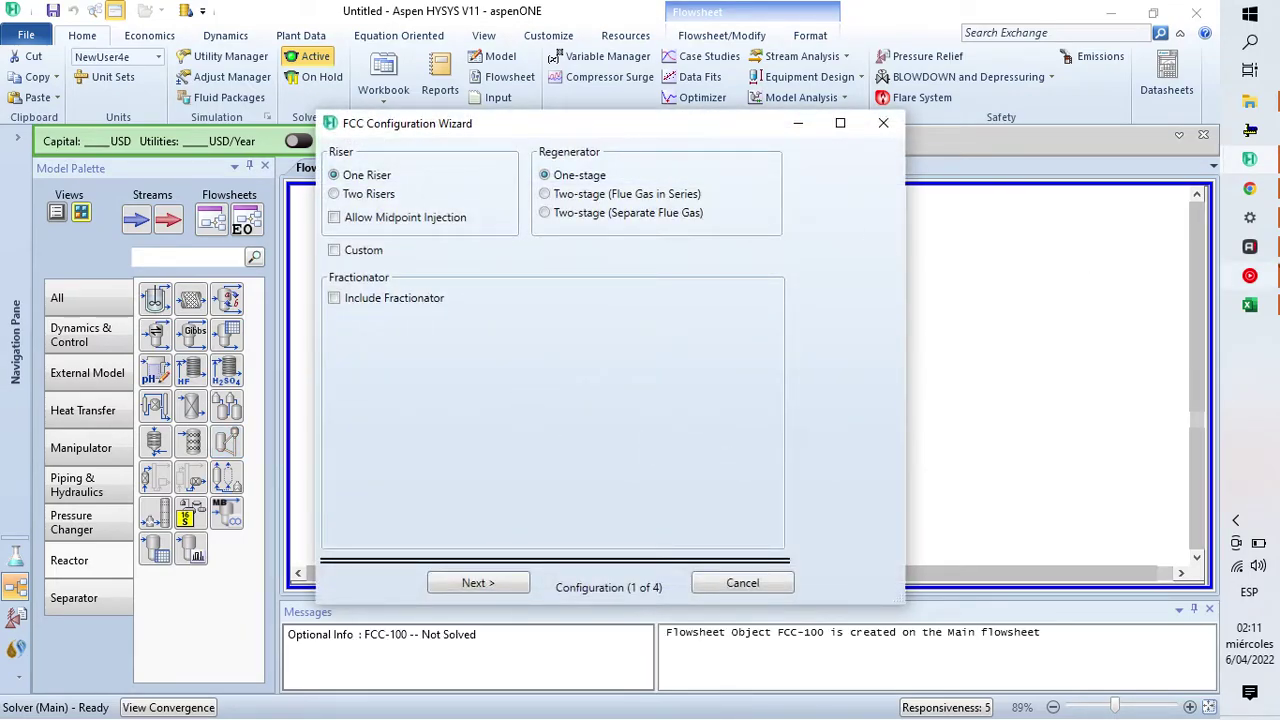
Step: Check the FCC configuration in the Excel workbook Data - FCC.xlsx, accept One Riser with a One-stage regenerator, and bring up the geometry page
click(1249, 305)
scroll(163, 527, down, 2)
drag(163, 352, 163, 371)
click(1020, 388)
click(1250, 305)
click(505, 583)
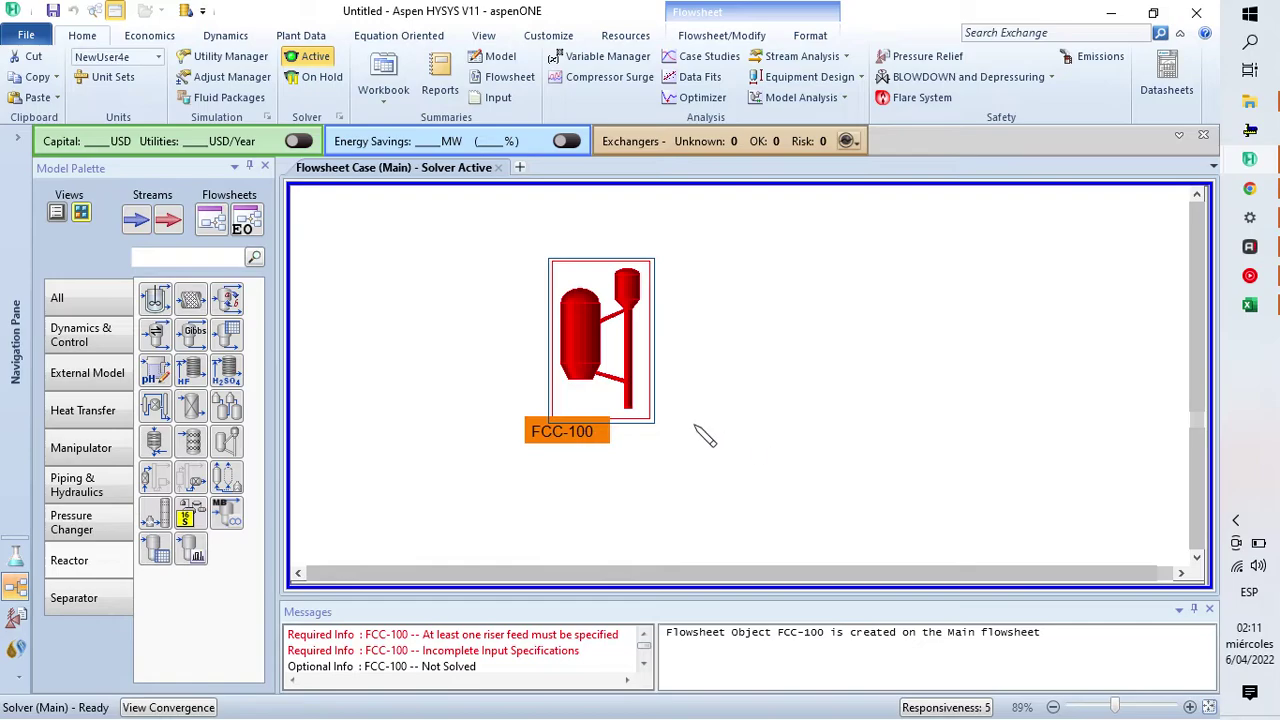
double_click(648, 372)
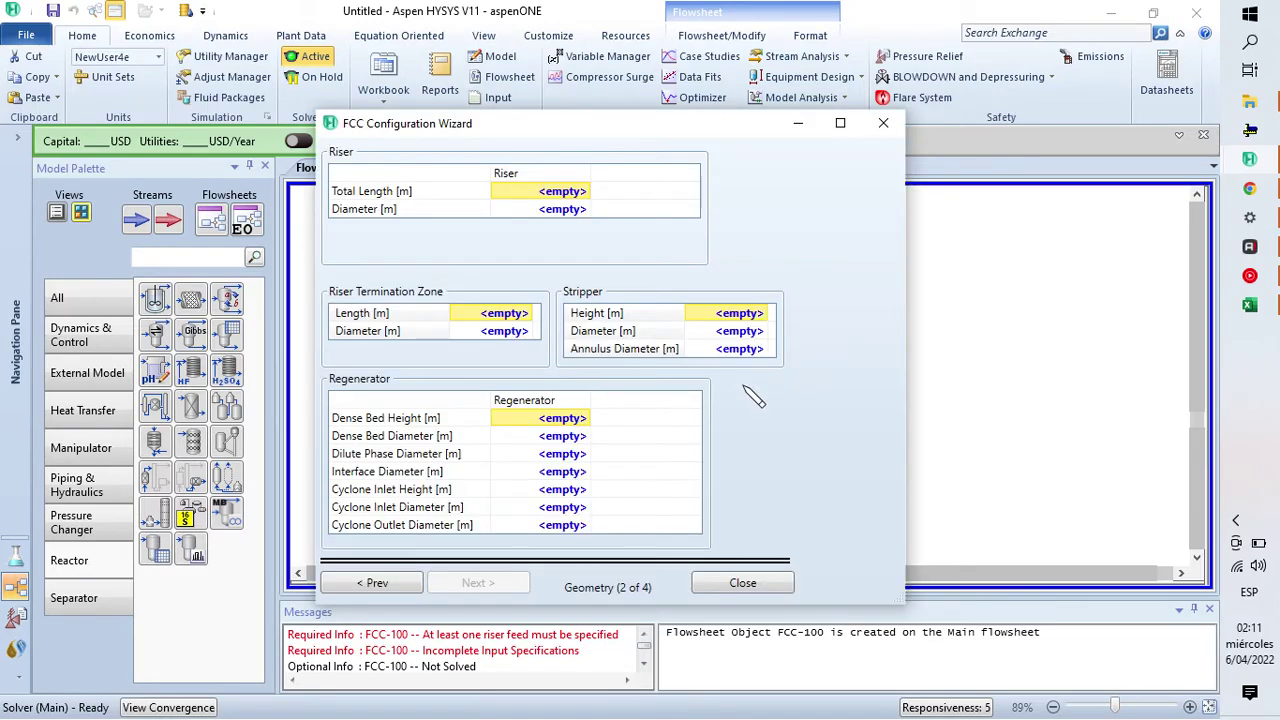
Step: Copy the riser dimensions from the Excel workbook into the HYSYS wizard: total length 36.58 m and diameter 1.00 m
click(1251, 305)
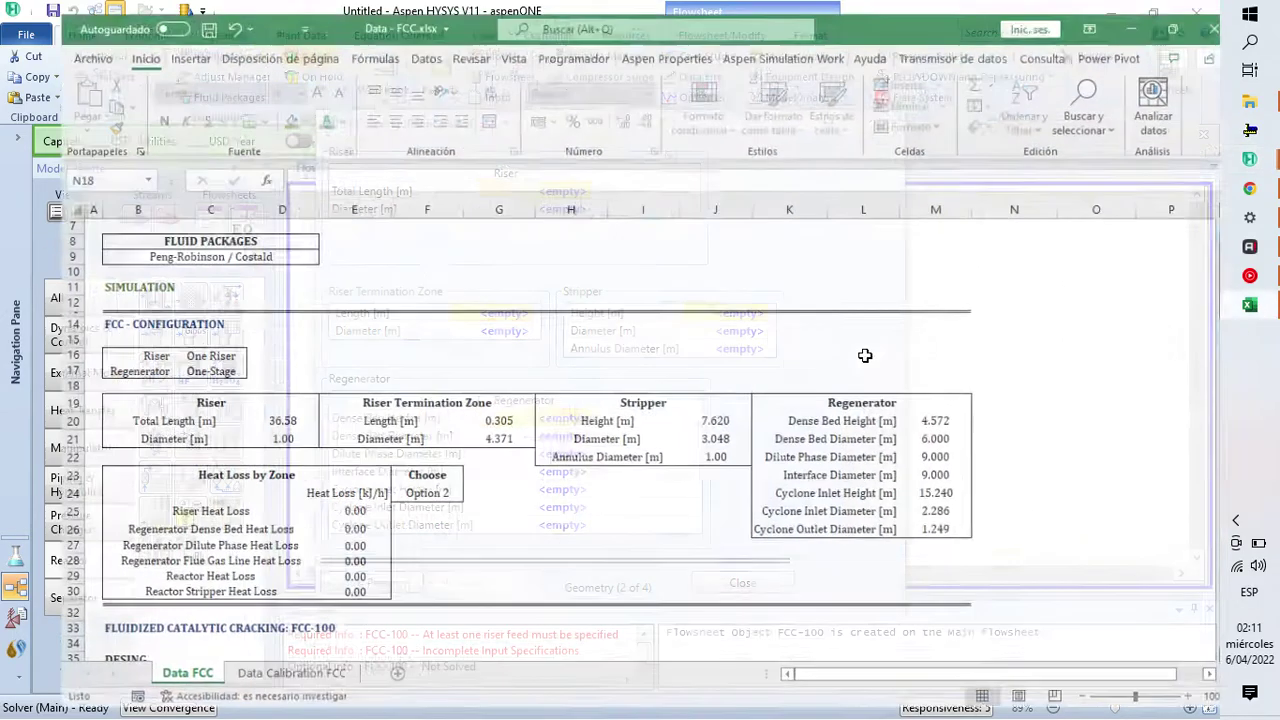
drag(236, 430, 240, 443)
key(ctrl+c)
click(1249, 305)
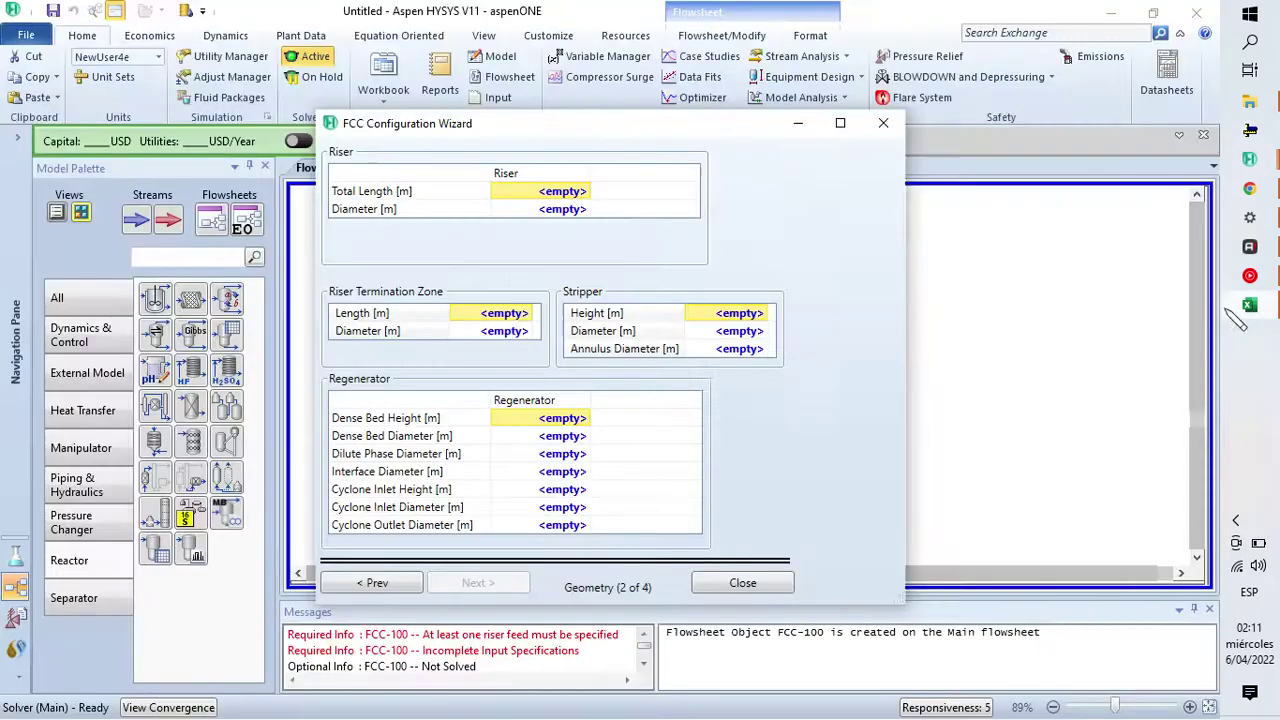
key(ctrl+v)
Step: Copy the riser termination zone dimensions from Excel into the HYSYS wizard: length 0.305 m and diameter 4.371 m
click(1251, 305)
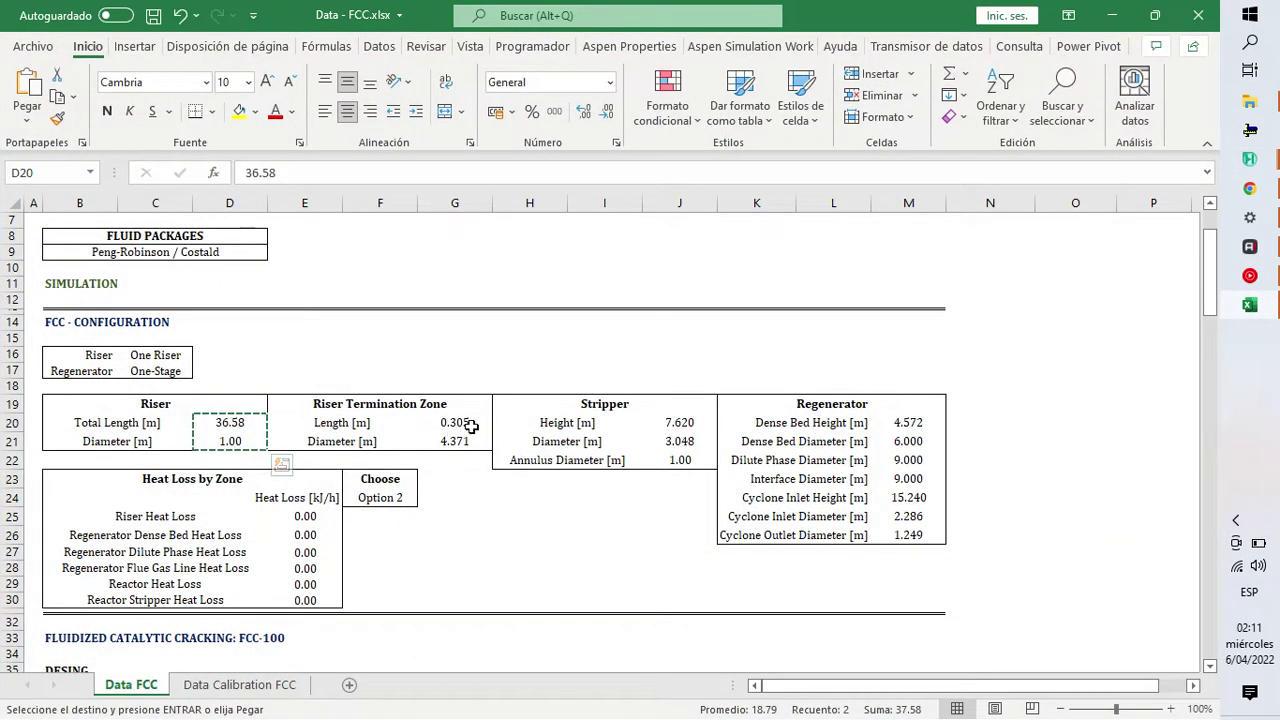
drag(473, 427, 468, 441)
key(ctrl+c)
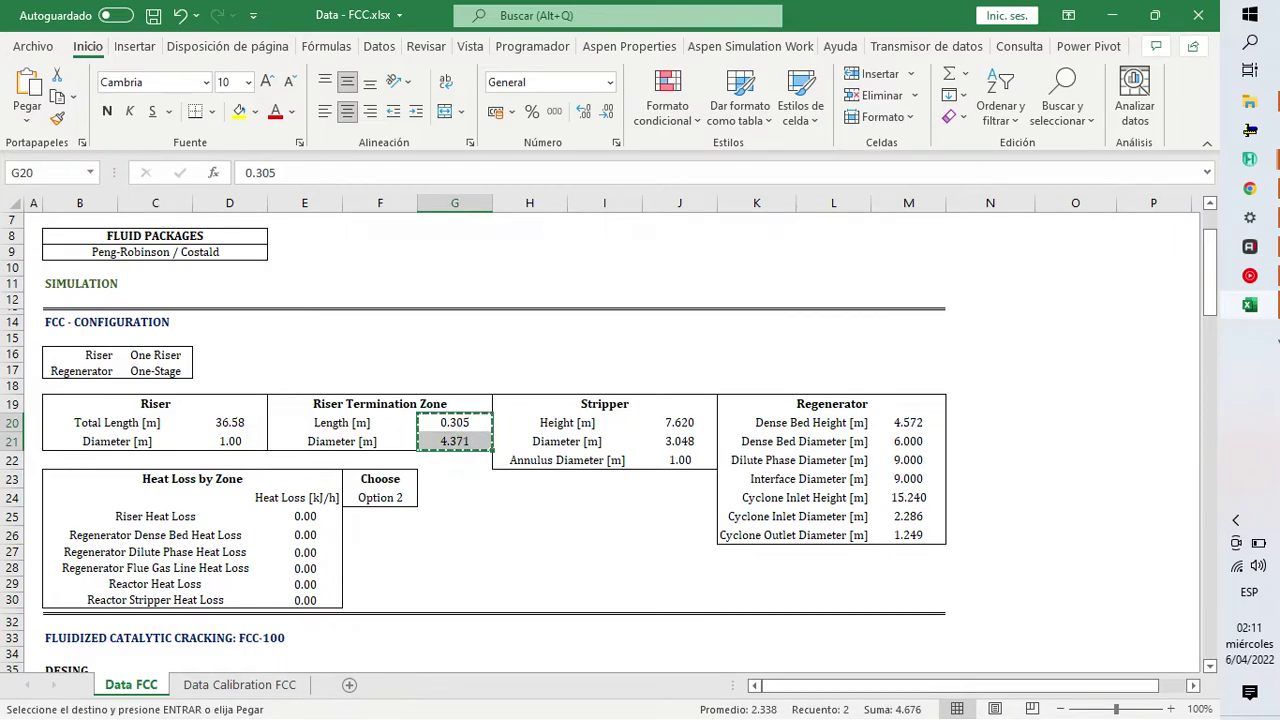
click(1263, 306)
click(504, 313)
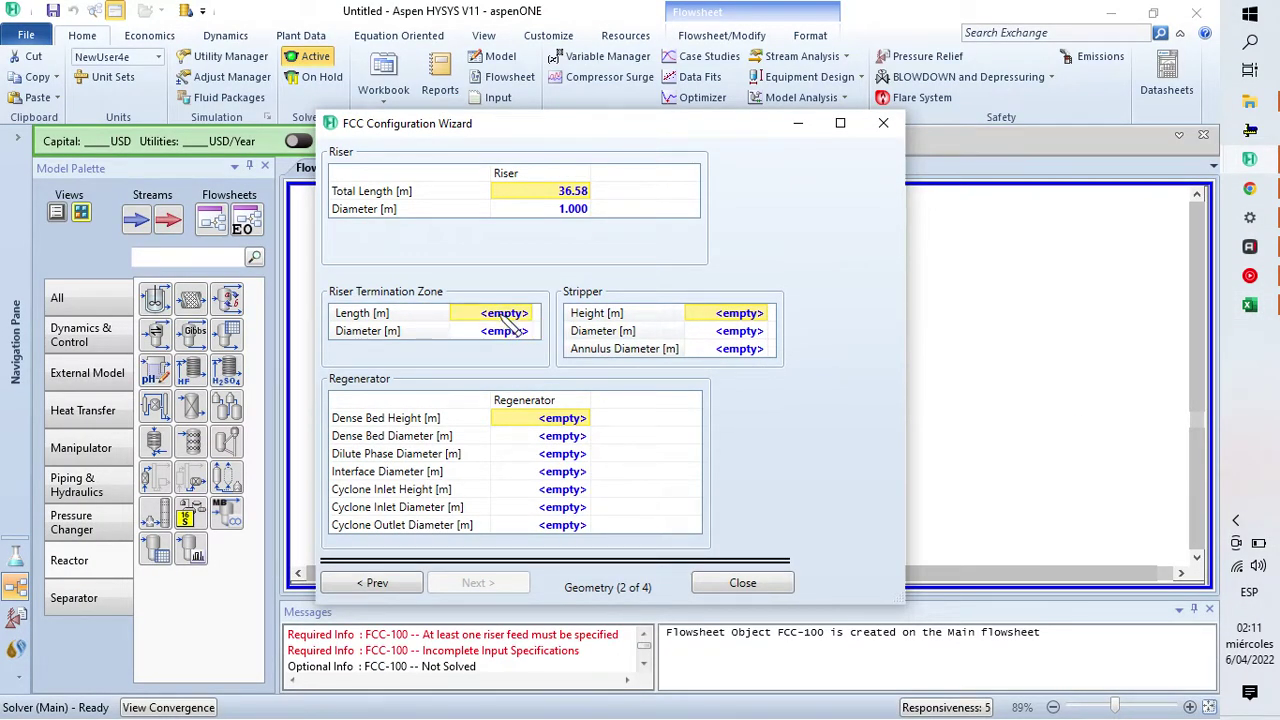
key(ctrl+v)
Step: Copy the stripper dimensions from Excel into the HYSYS wizard: height 7.620 m, diameter 3.048 m, annulus diameter 1.00 m
click(1250, 305)
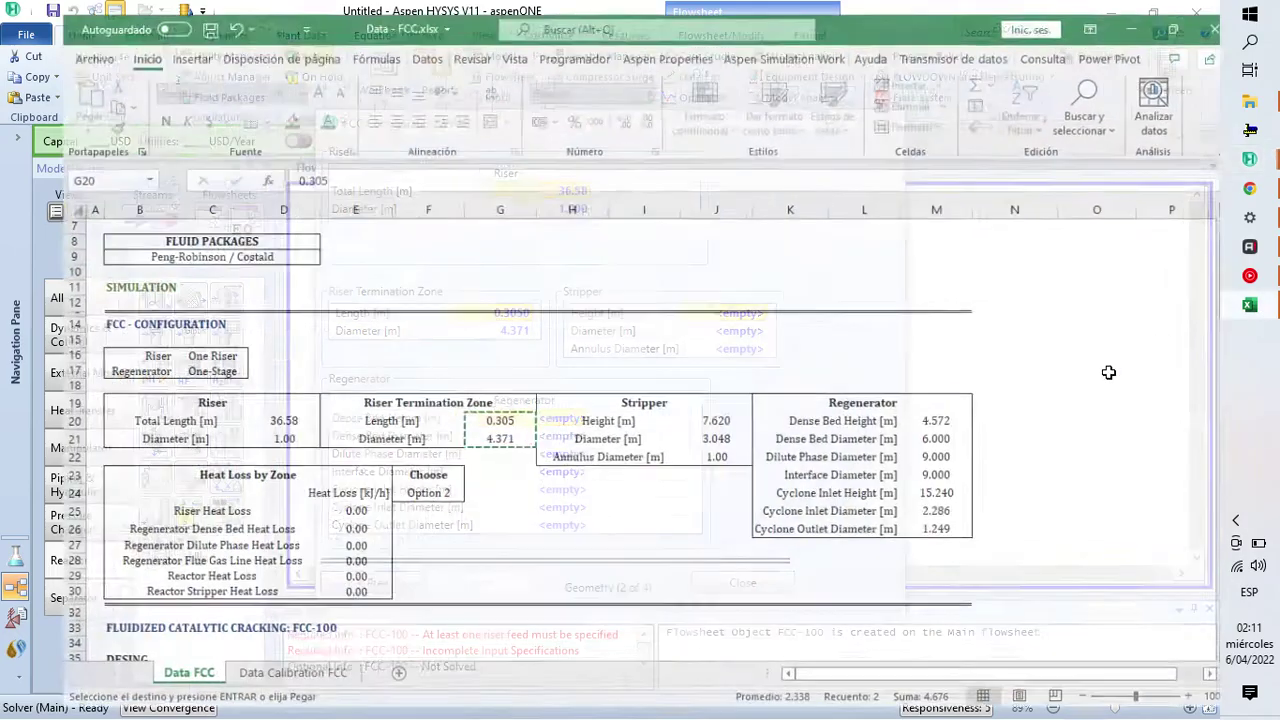
drag(680, 422, 680, 456)
key(ctrl+c)
click(1250, 305)
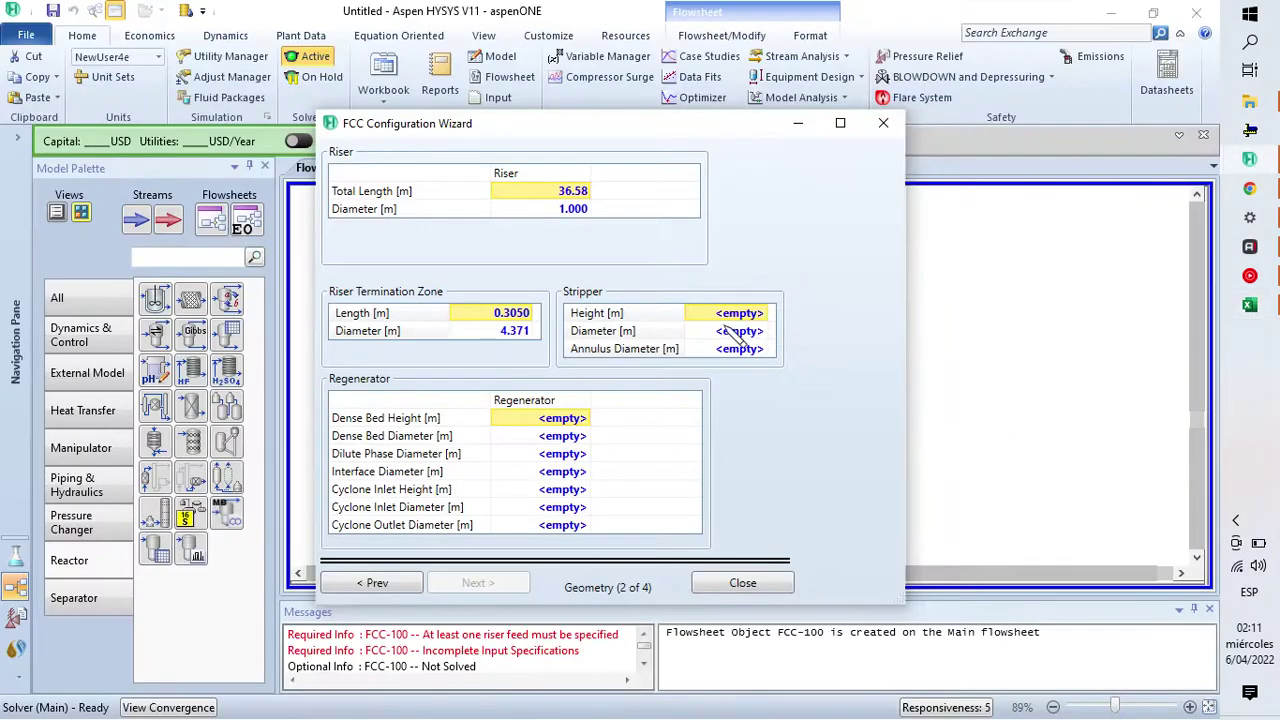
key(ctrl+v)
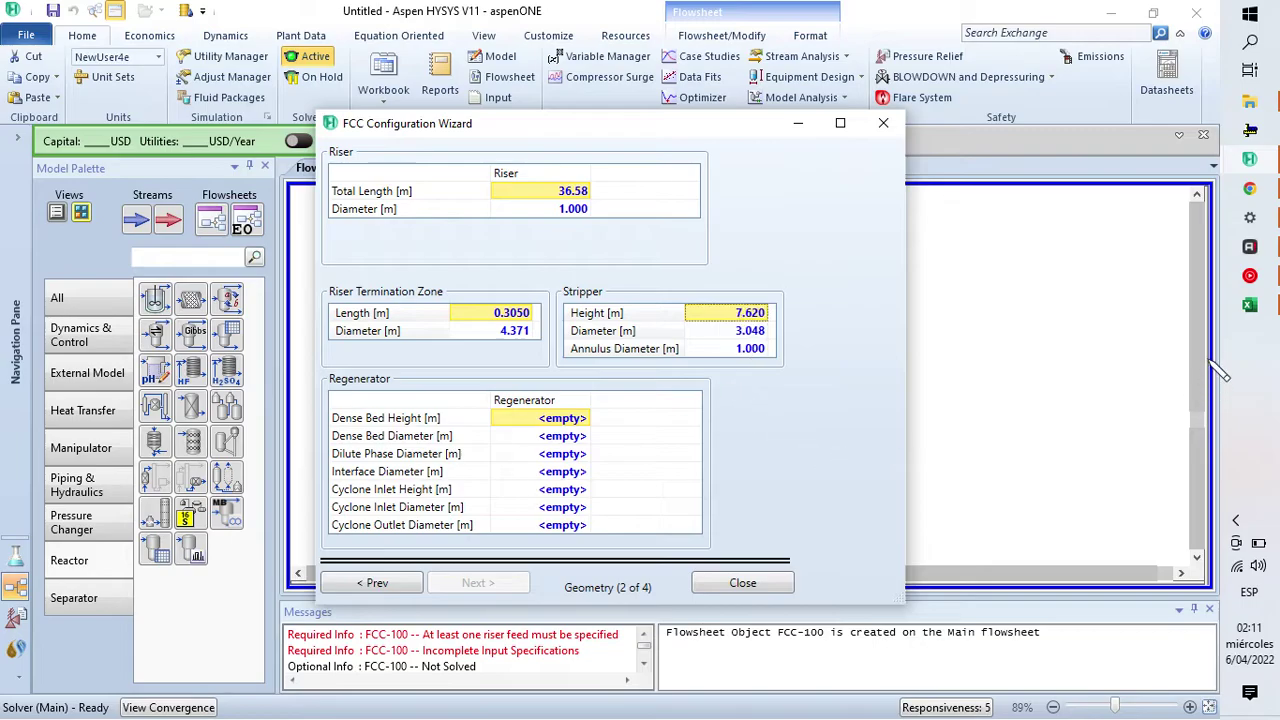
Step: Copy the seven regenerator dimensions from Excel, dense bed height 4.572 m through cyclone outlet diameter 1.249 m, into HYSYS and advance to heat loss
click(1250, 305)
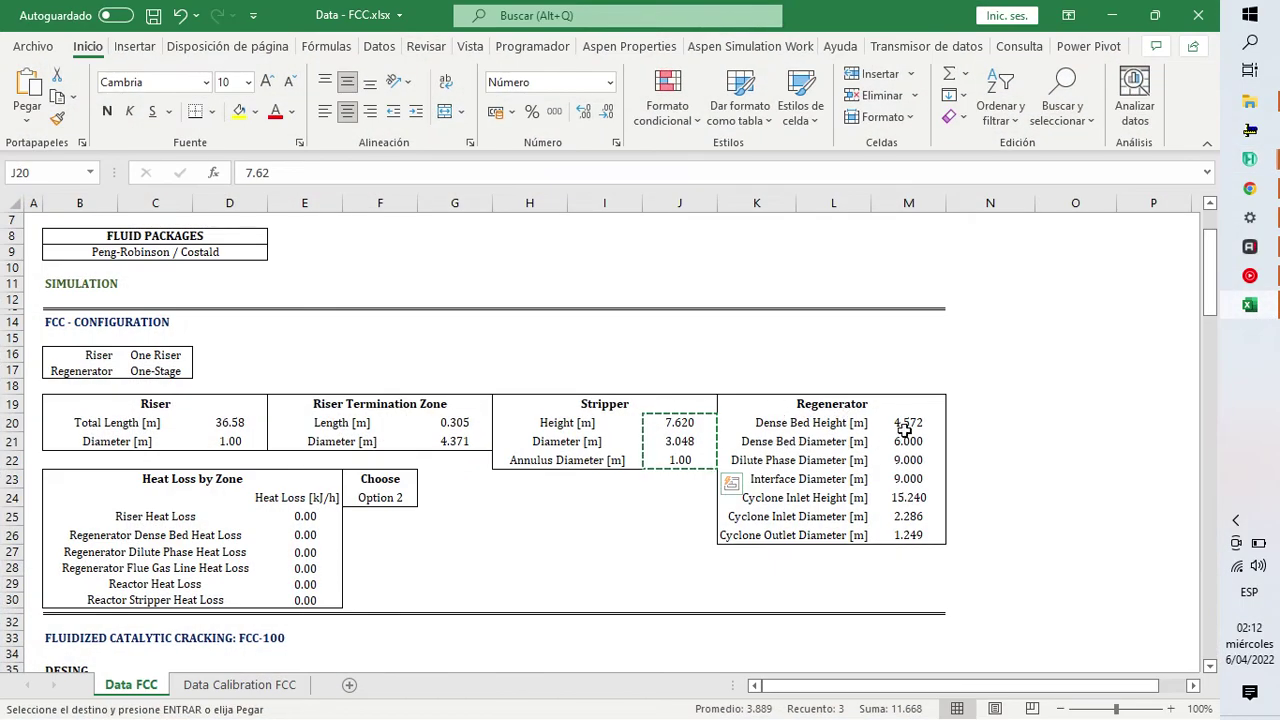
drag(912, 425, 908, 533)
key(ctrl+c)
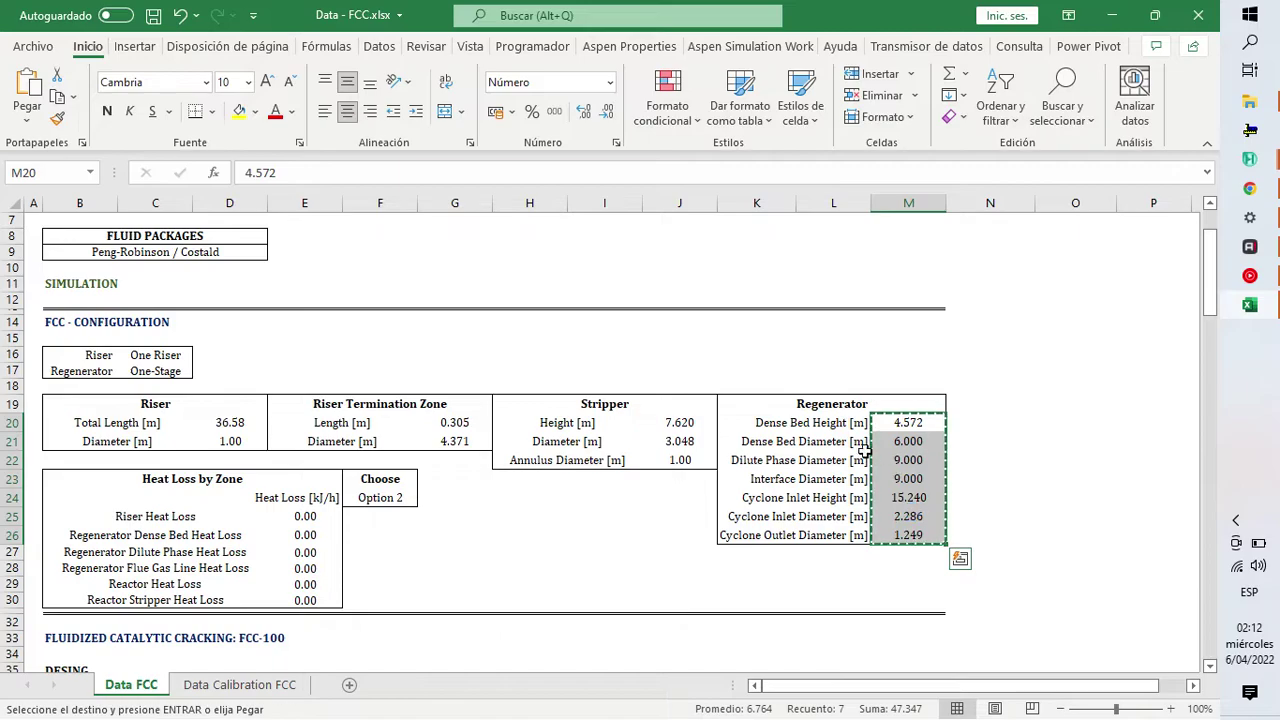
click(1249, 159)
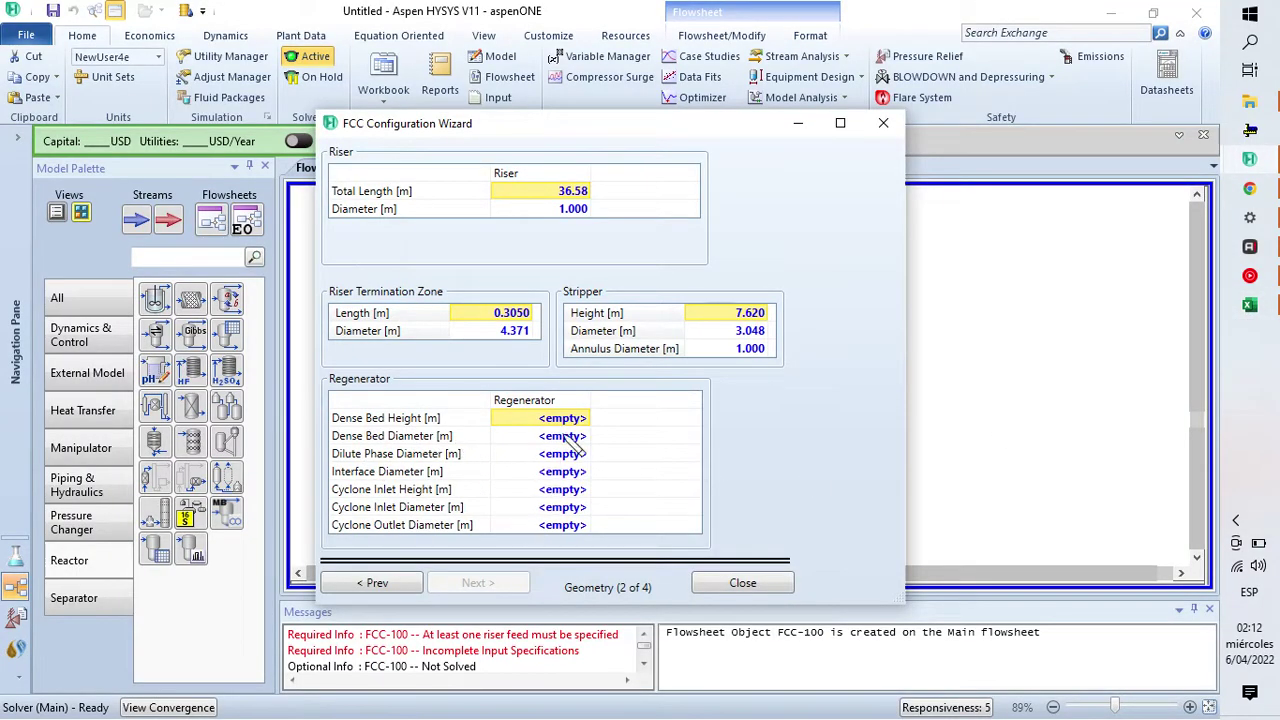
key(ctrl+v)
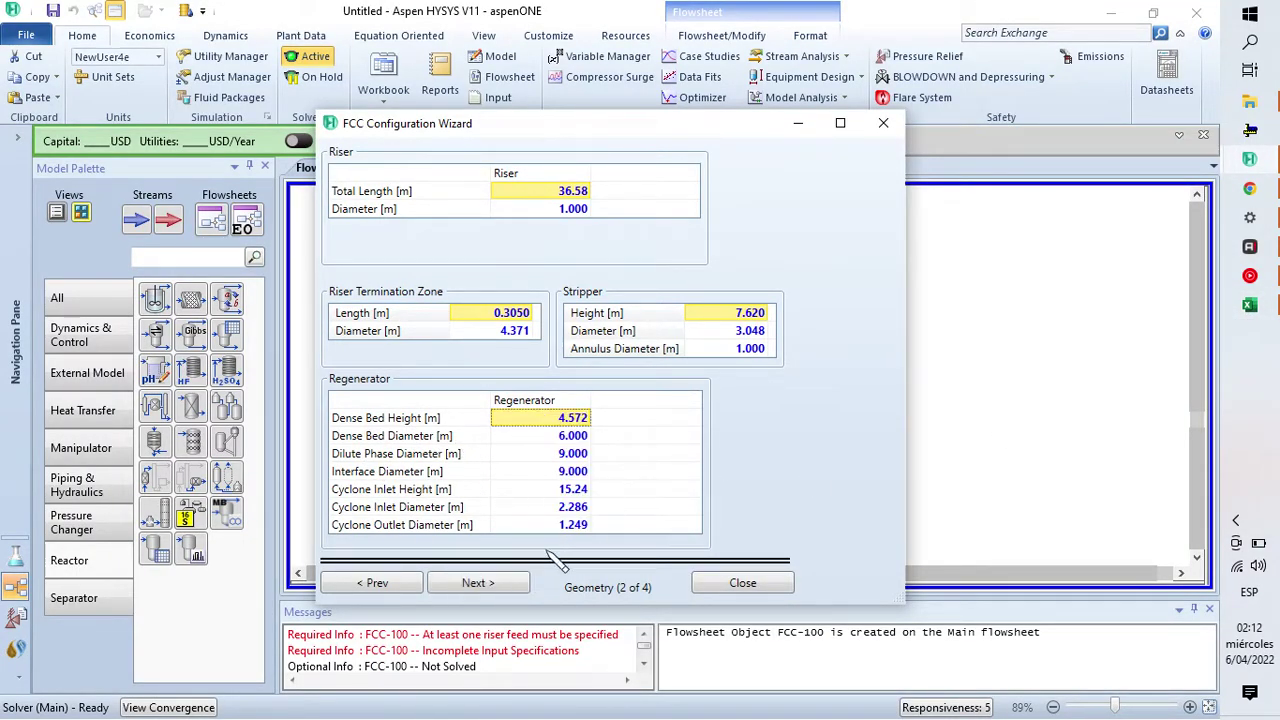
click(478, 583)
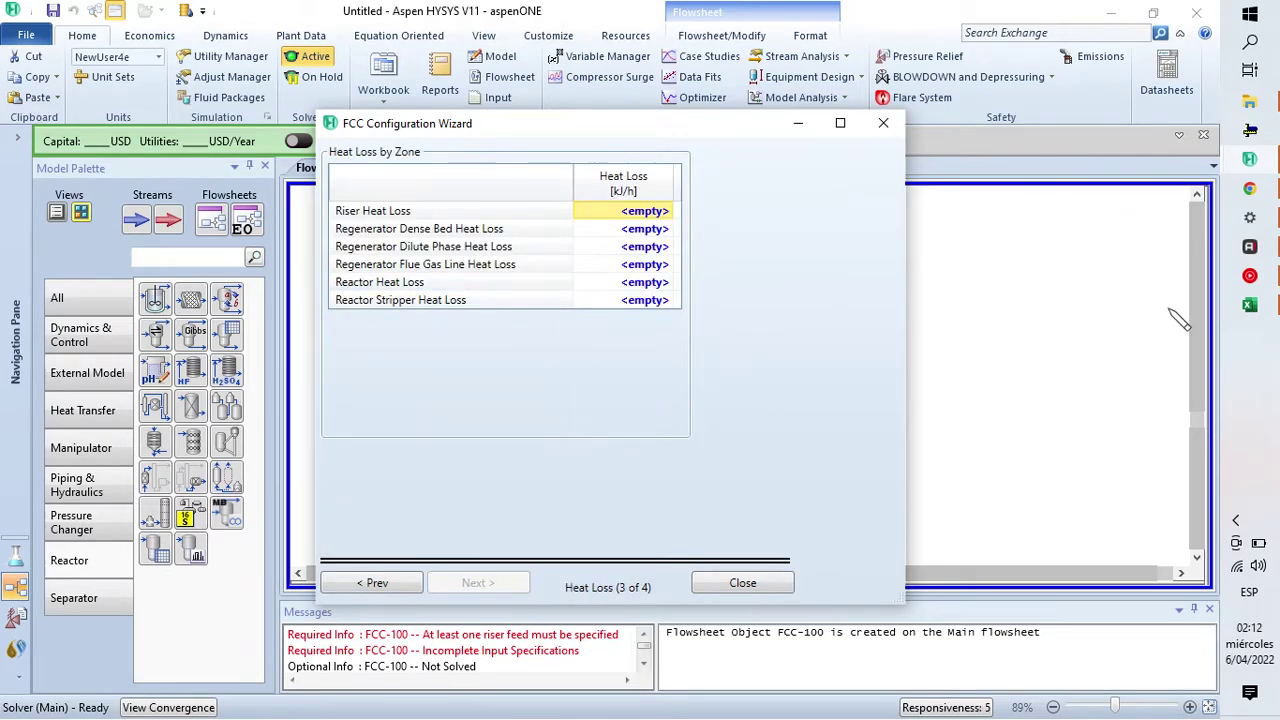
Step: Copy the six zone heat losses of 0.00 kJ/h from Excel into the heat loss table of the HYSYS wizard
click(1249, 305)
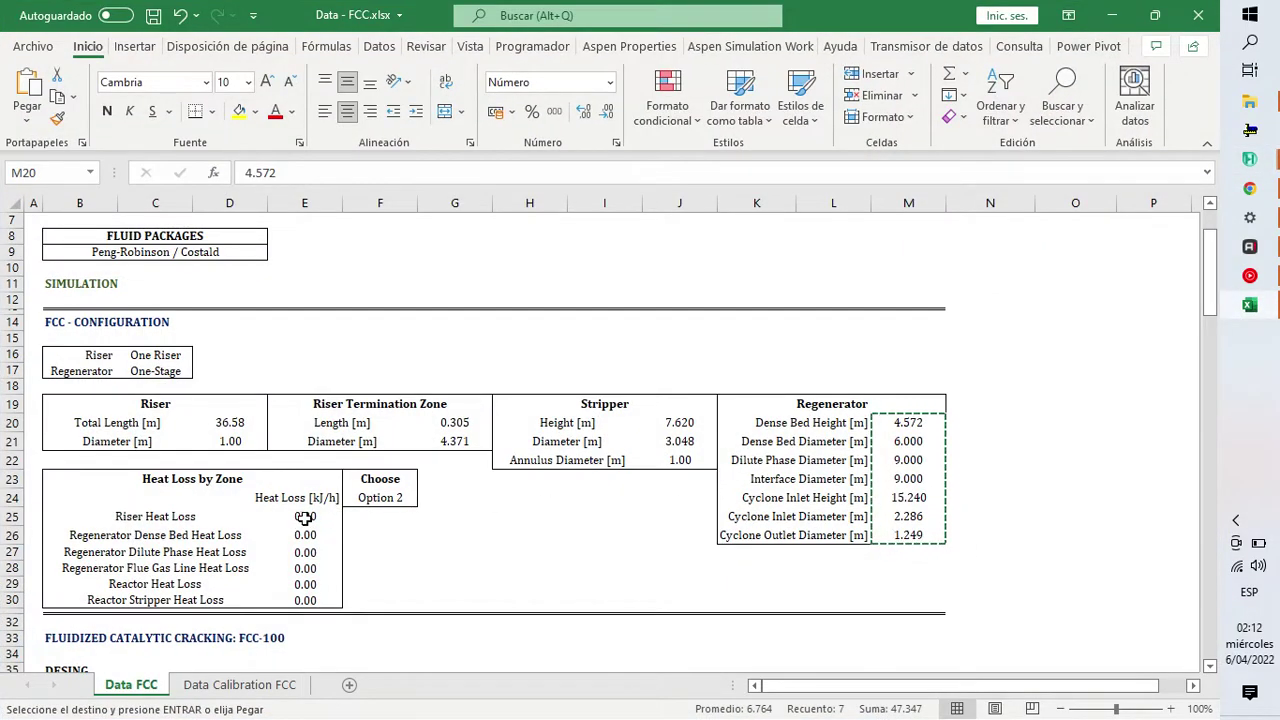
drag(305, 517, 305, 600)
key(ctrl+c)
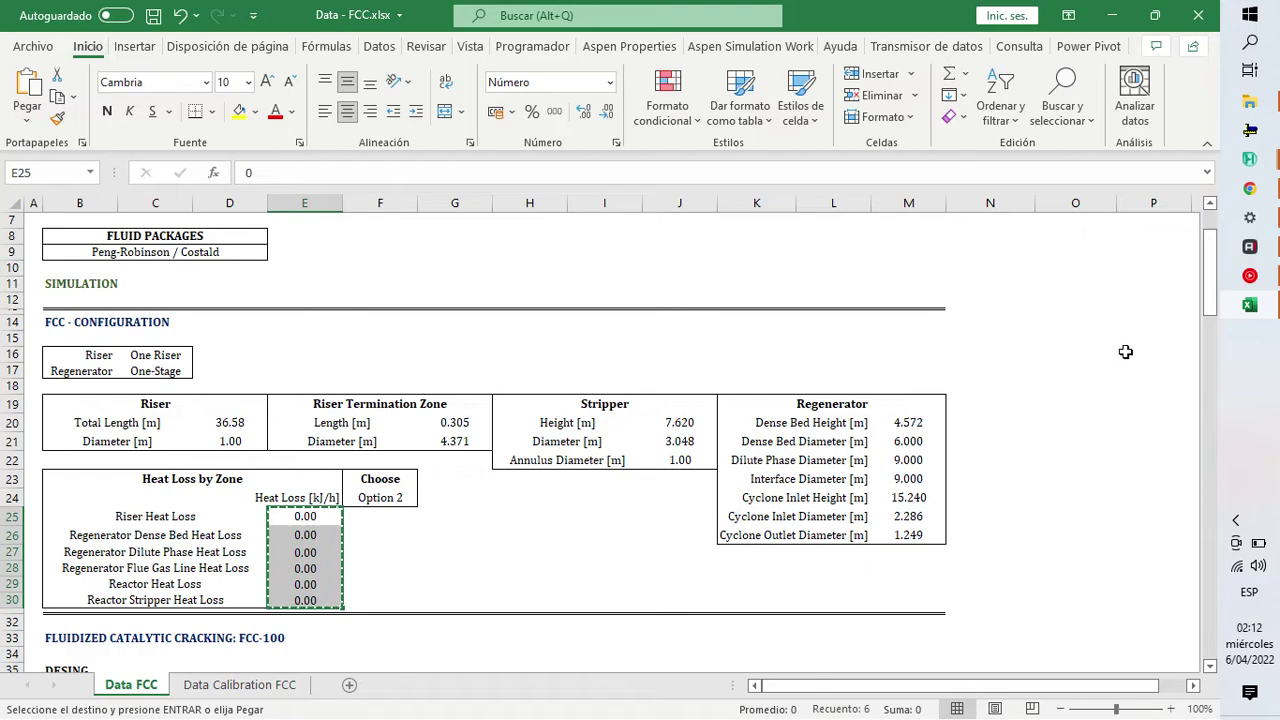
key(alt+Tab)
click(651, 232)
click(650, 217)
key(ctrl+v)
Step: Choose Option 2 with the Default calibration factor set and finish the FCC configuration wizard
click(476, 583)
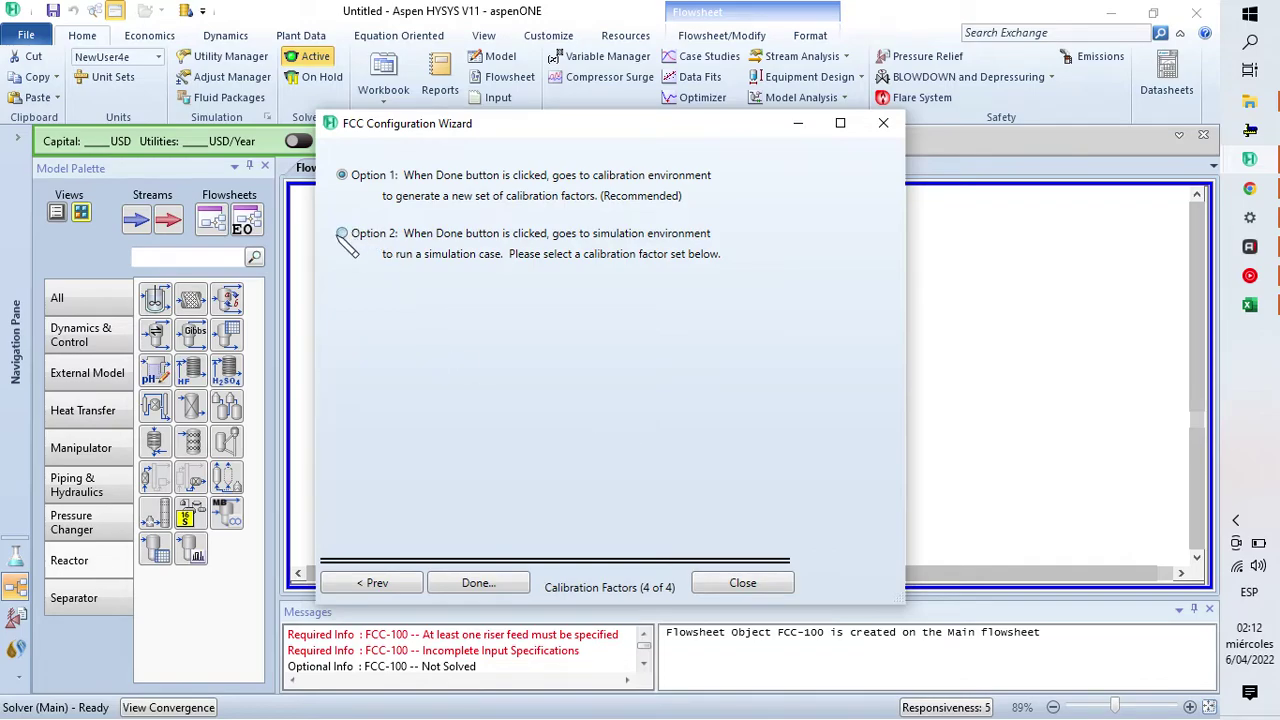
click(341, 233)
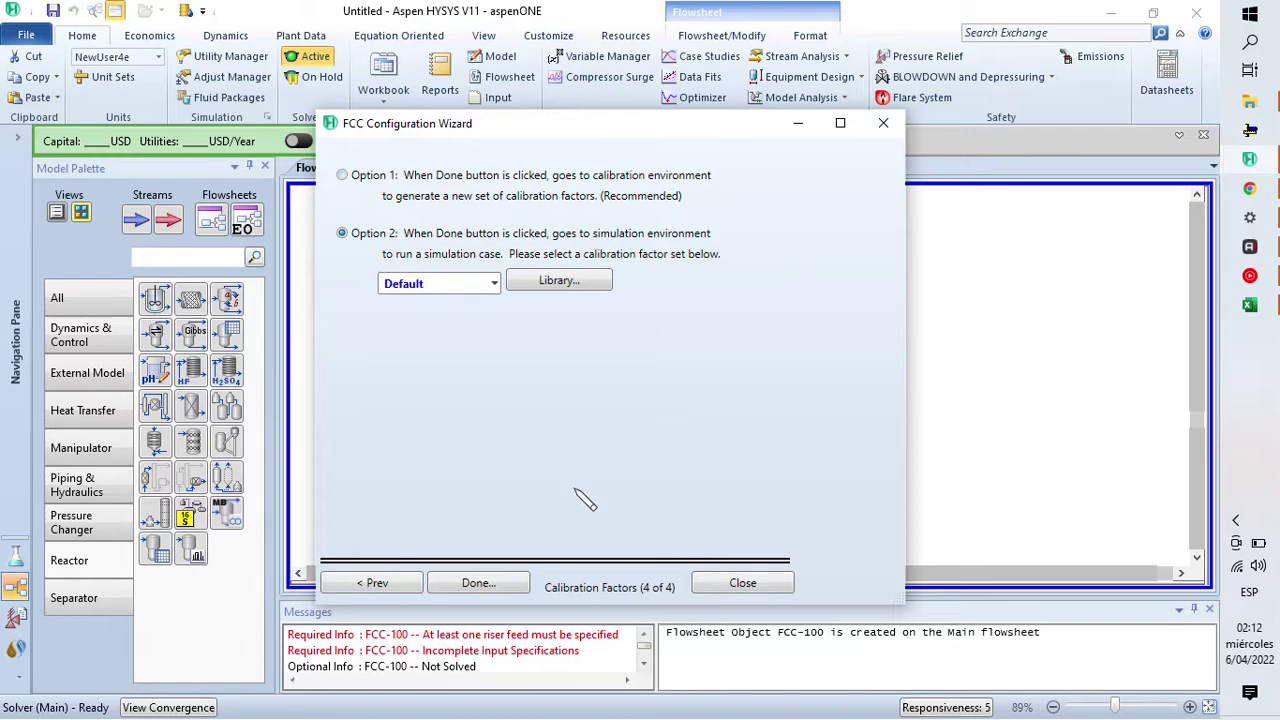
click(476, 583)
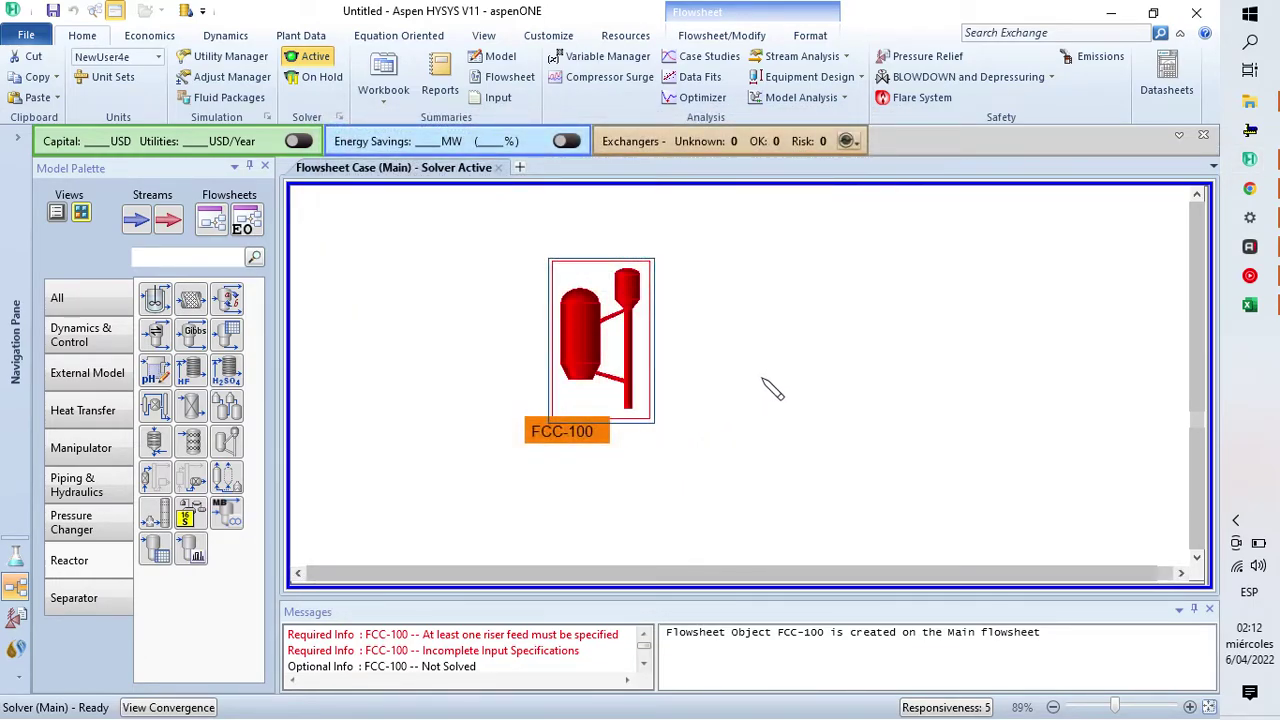
Step: Open the FCC-100 unit's properties and name its reactor effluent stream Effluent
double_click(595, 332)
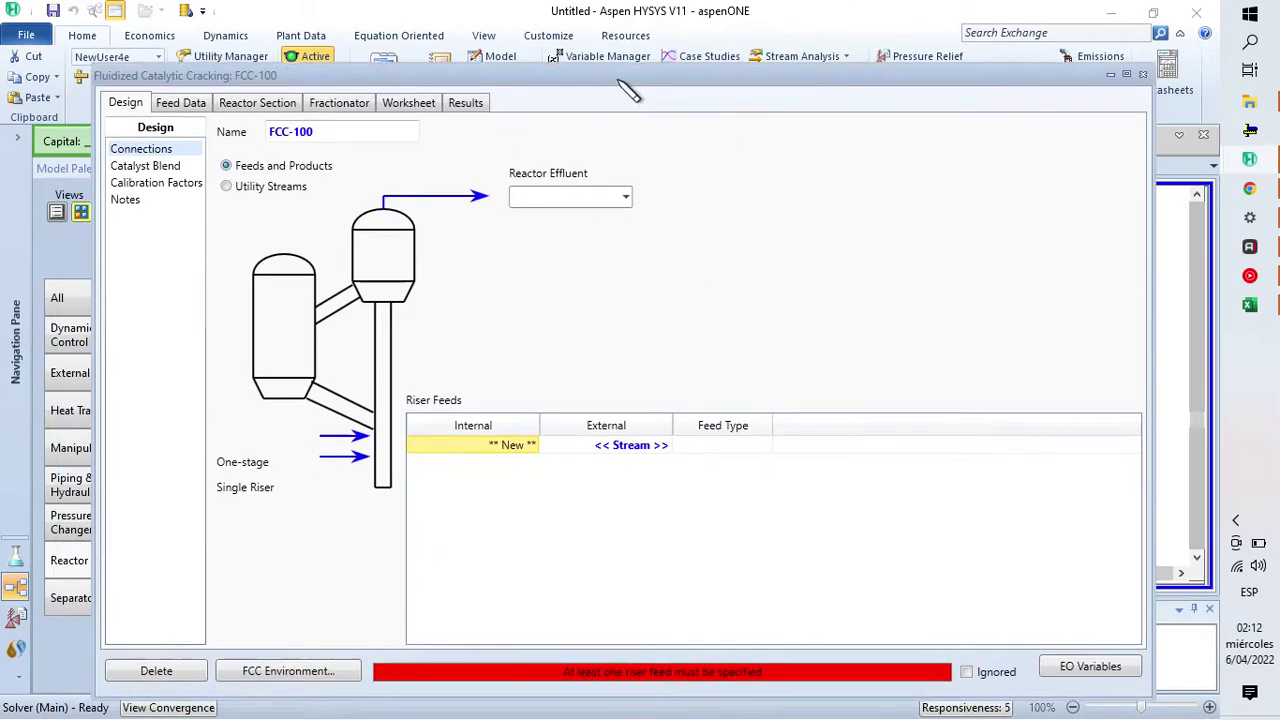
click(549, 182)
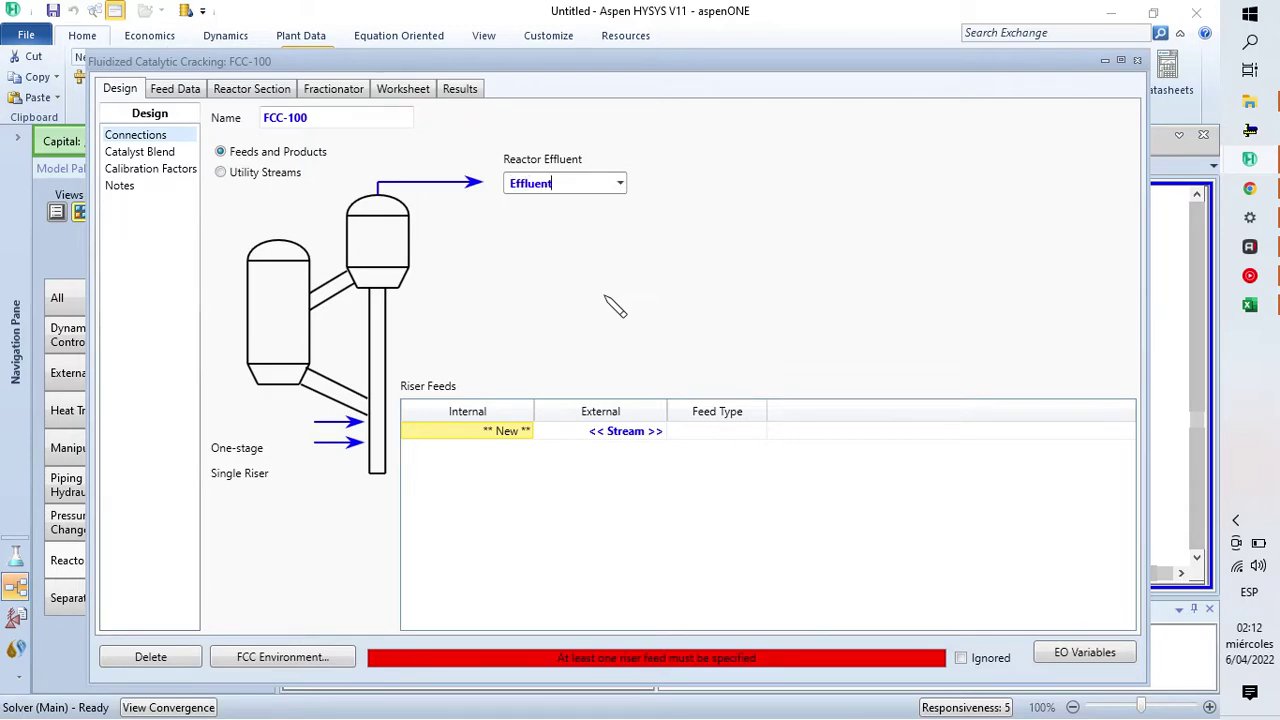
Step: Start a catalyst import from the FCC-100 catalyst blend's library and browse to the RefSYS, refreactor, FCC, catlibrary folder
click(142, 152)
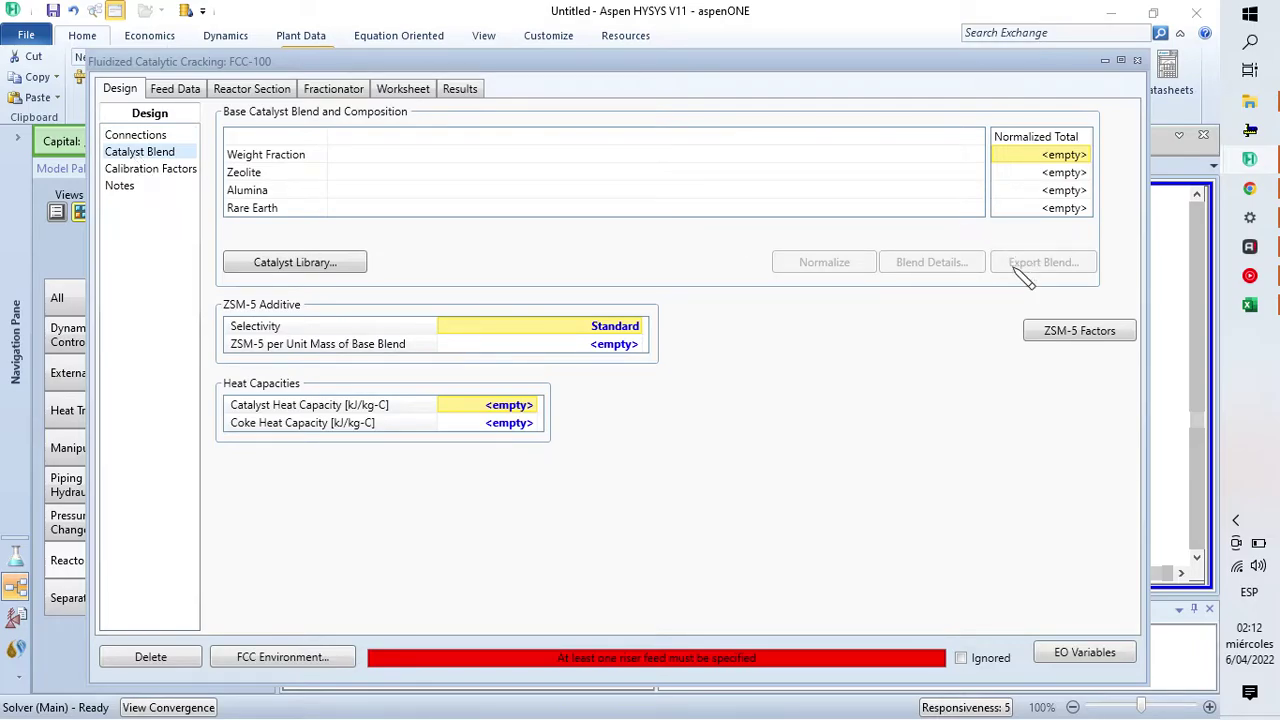
click(322, 264)
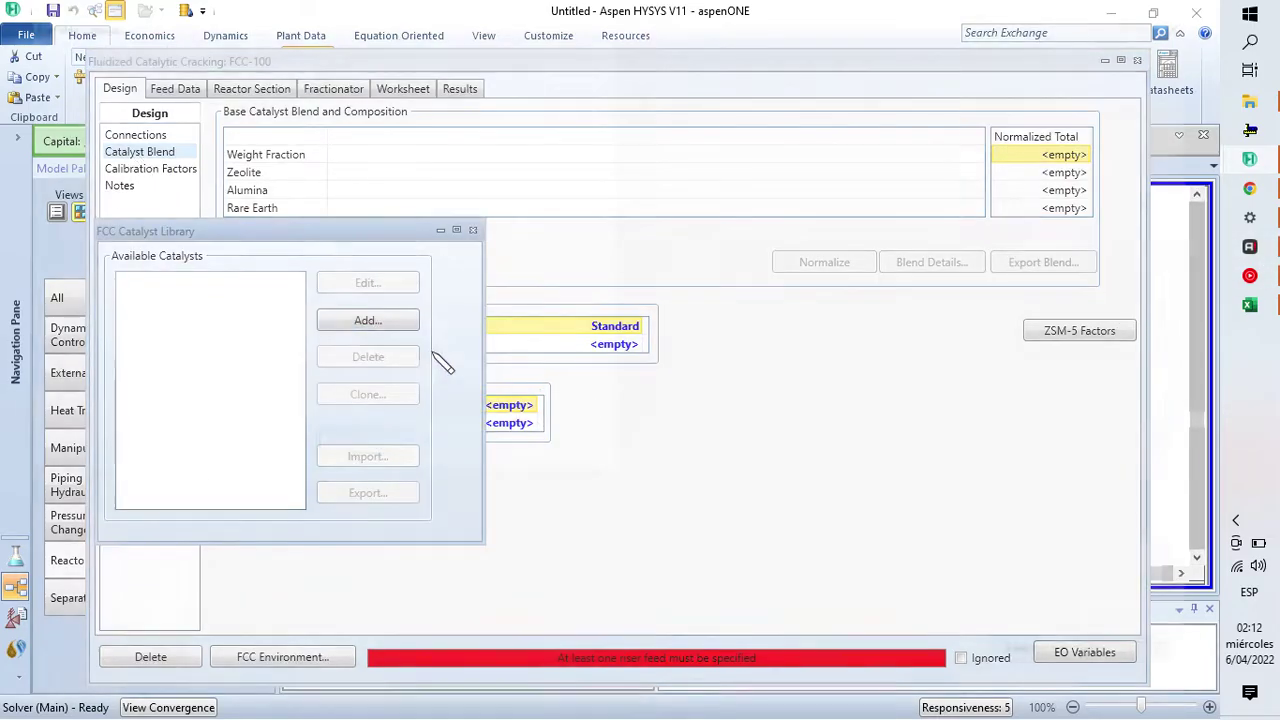
click(367, 320)
click(540, 49)
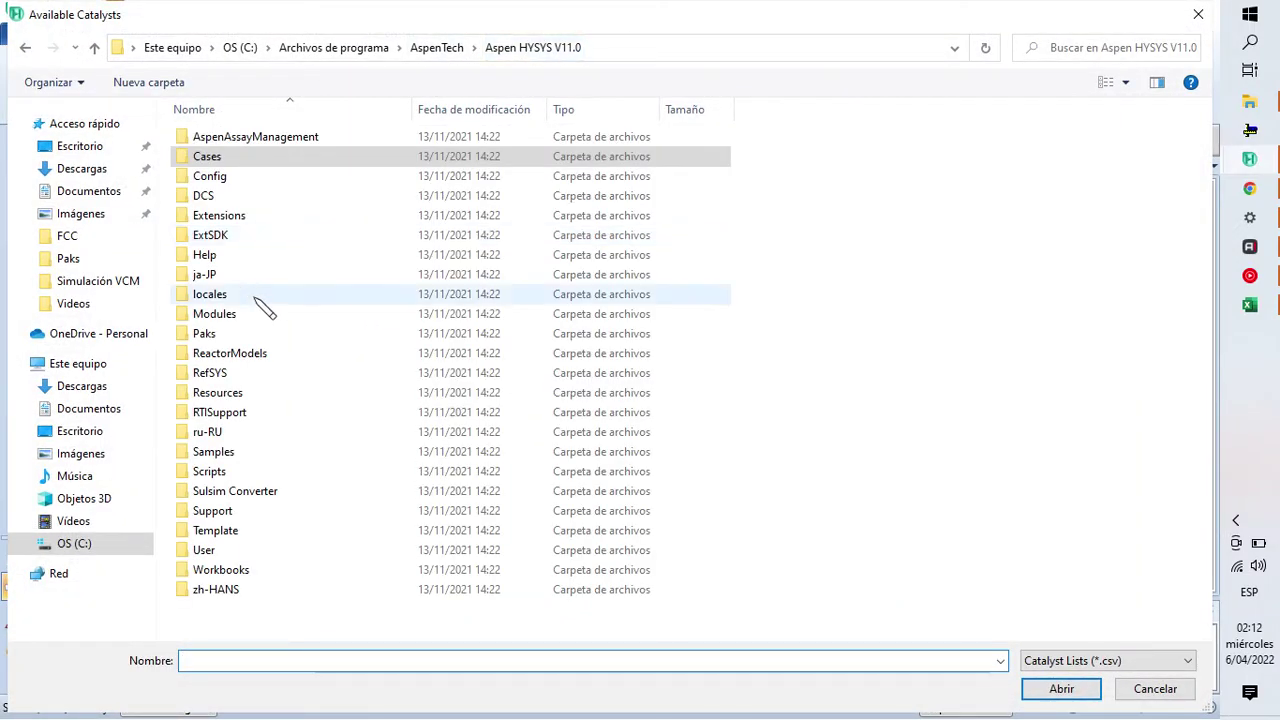
double_click(212, 372)
double_click(234, 137)
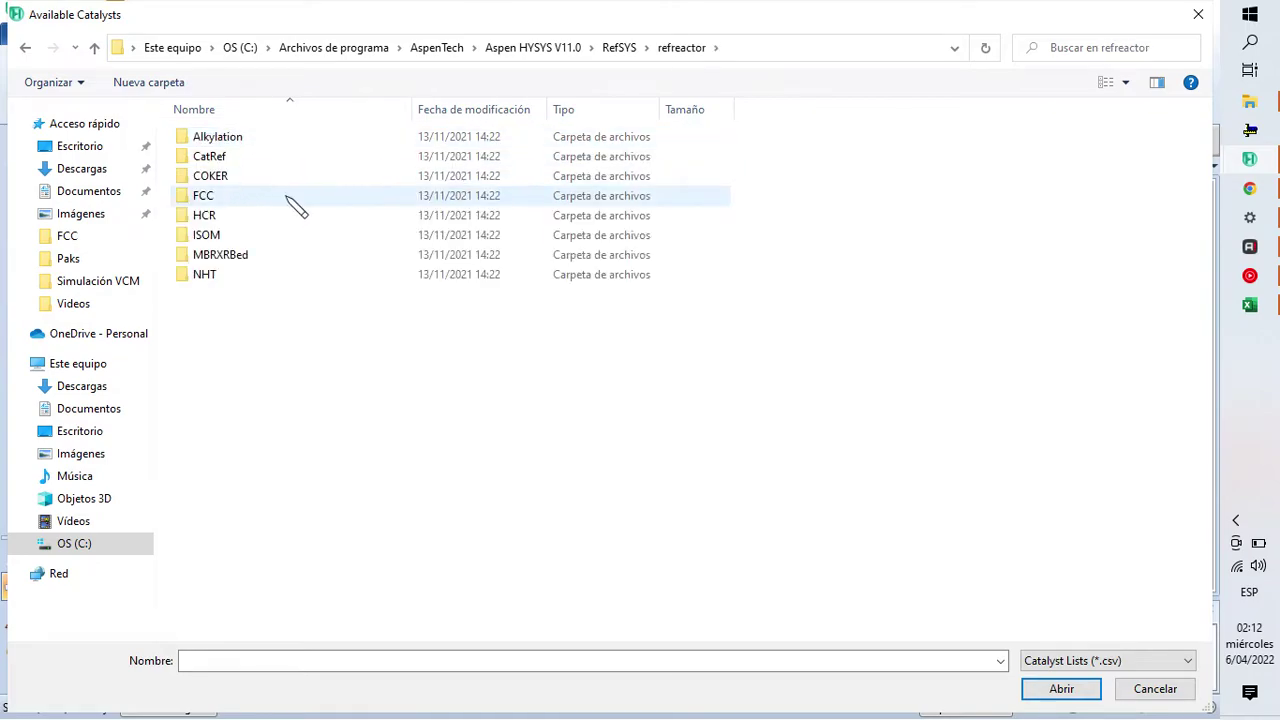
double_click(210, 196)
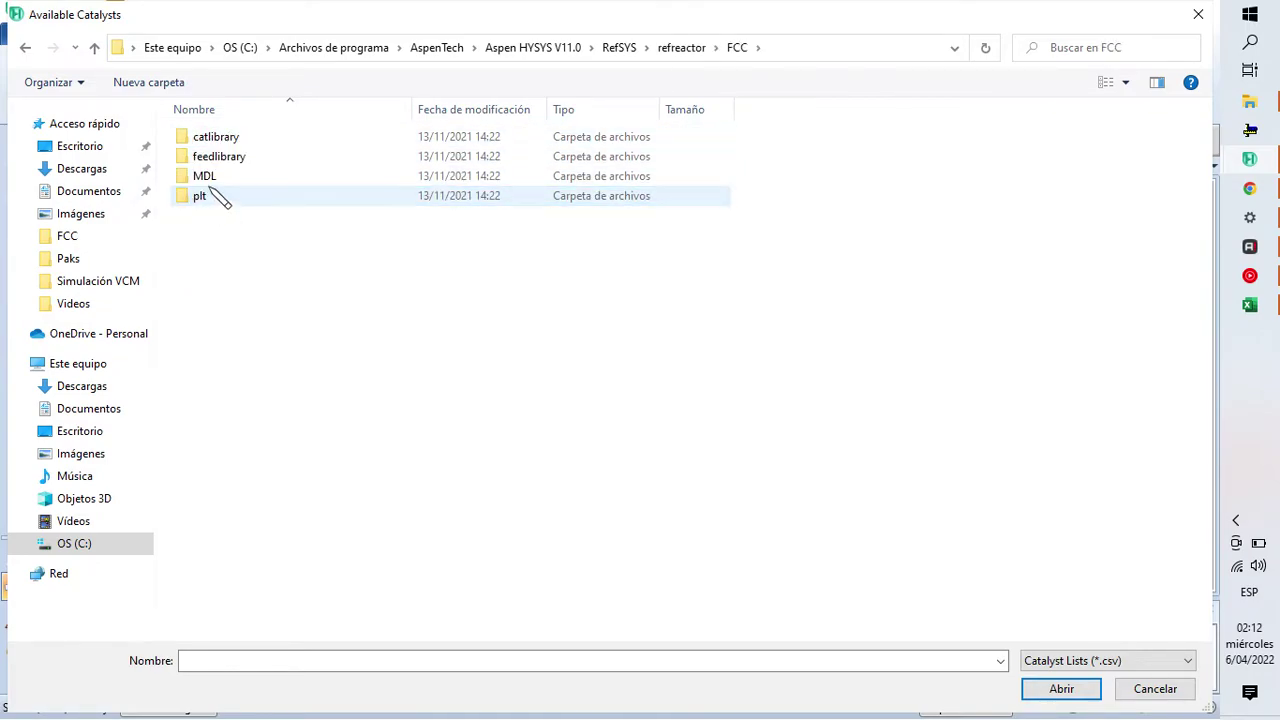
click(219, 143)
double_click(220, 143)
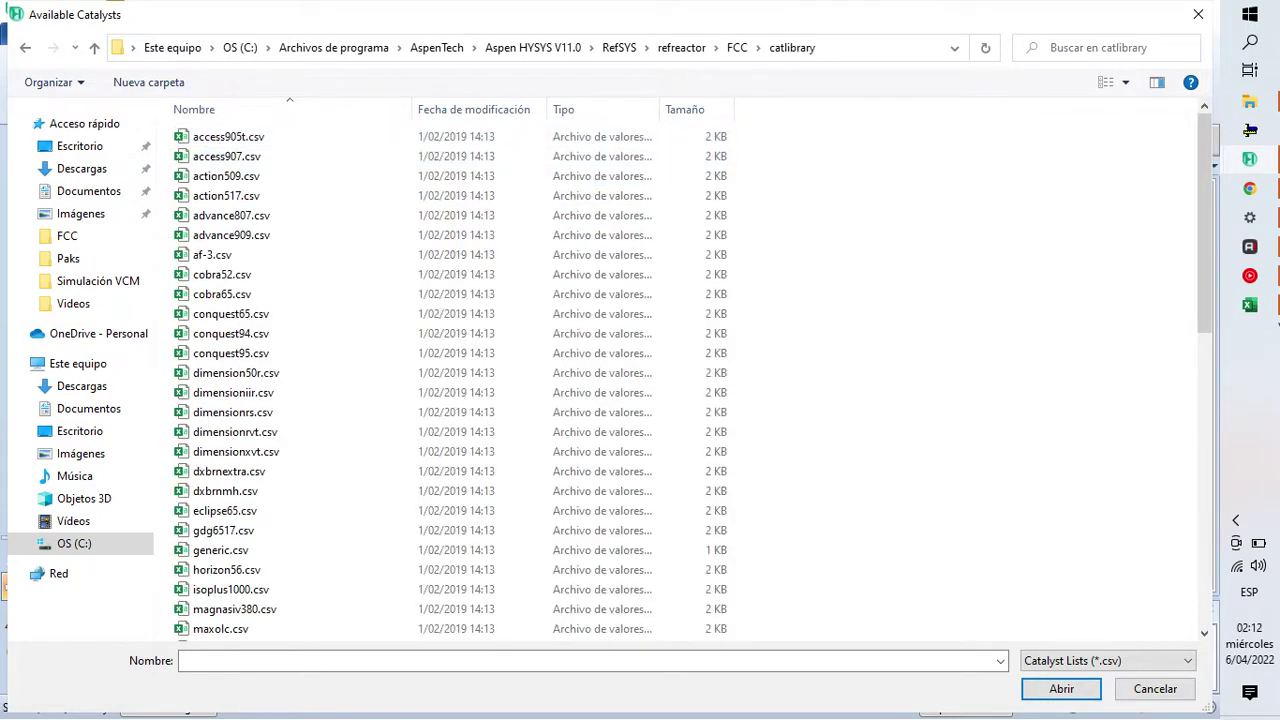
Step: Check the catalyst file name in Excel, import af-3.csv in HYSYS, and close the catalyst details and library
click(1249, 304)
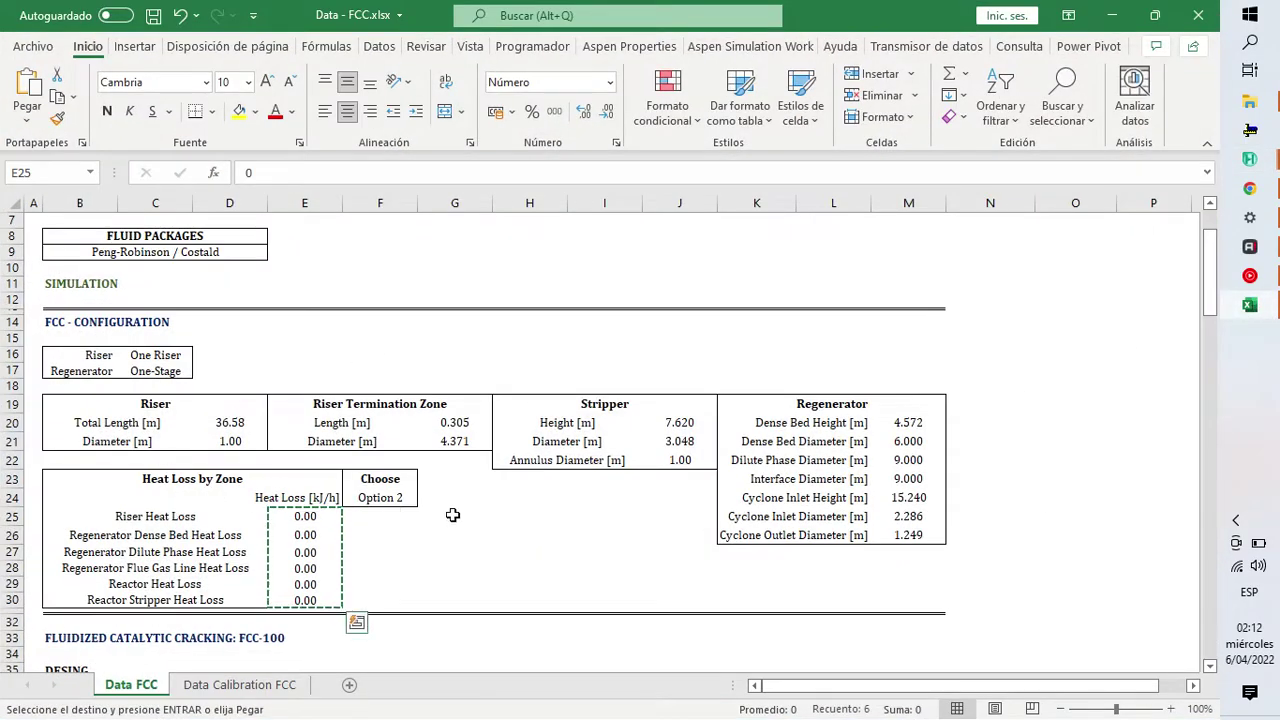
scroll(453, 530, down, 7)
scroll(453, 543, down, 1)
click(378, 457)
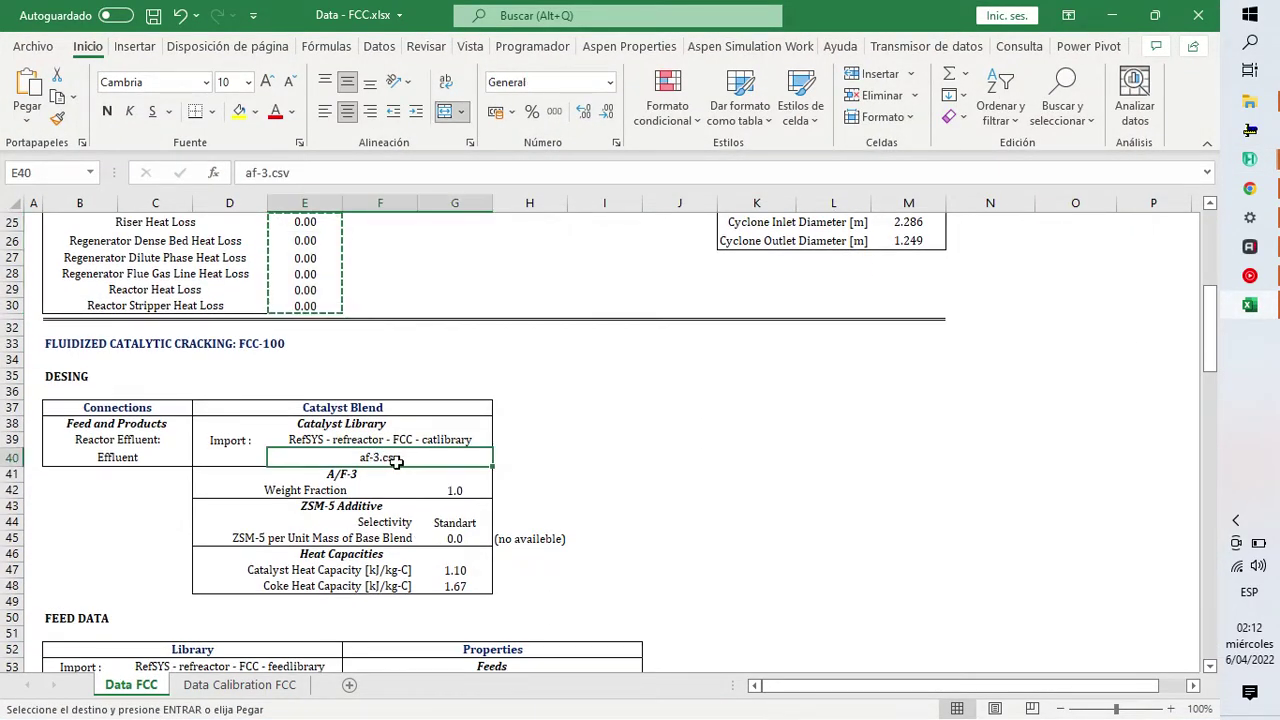
click(1249, 304)
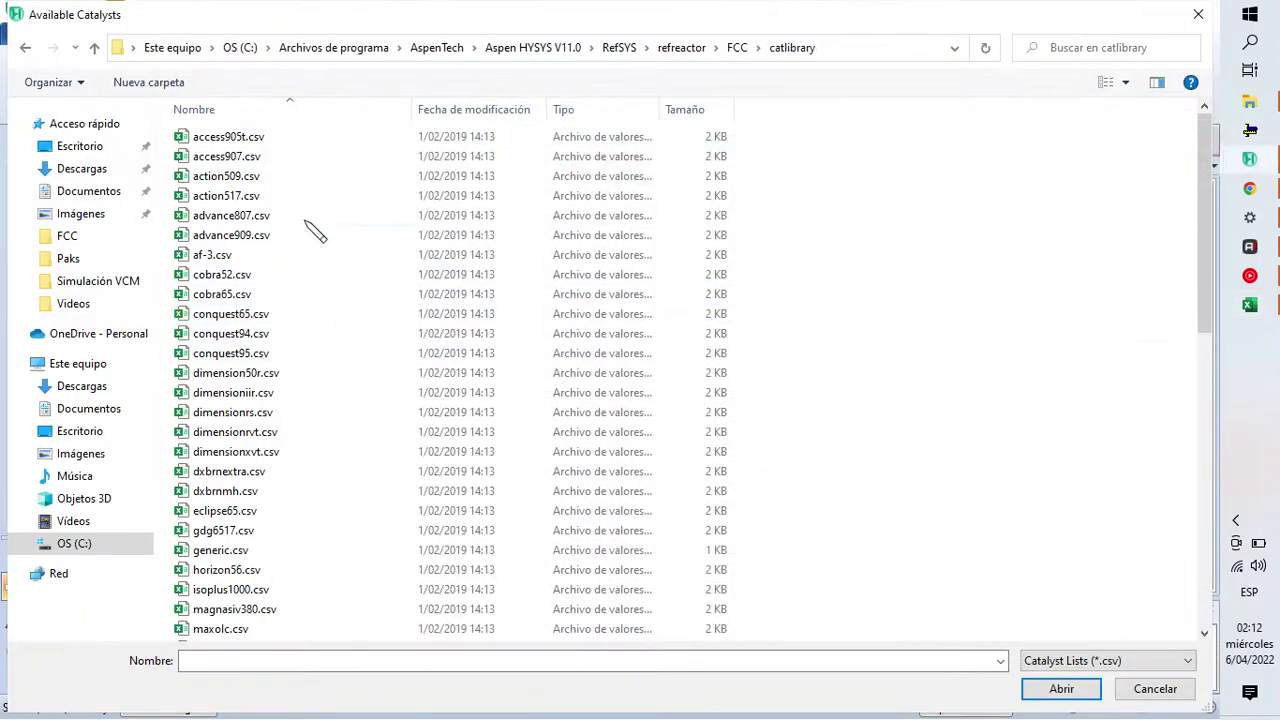
click(212, 254)
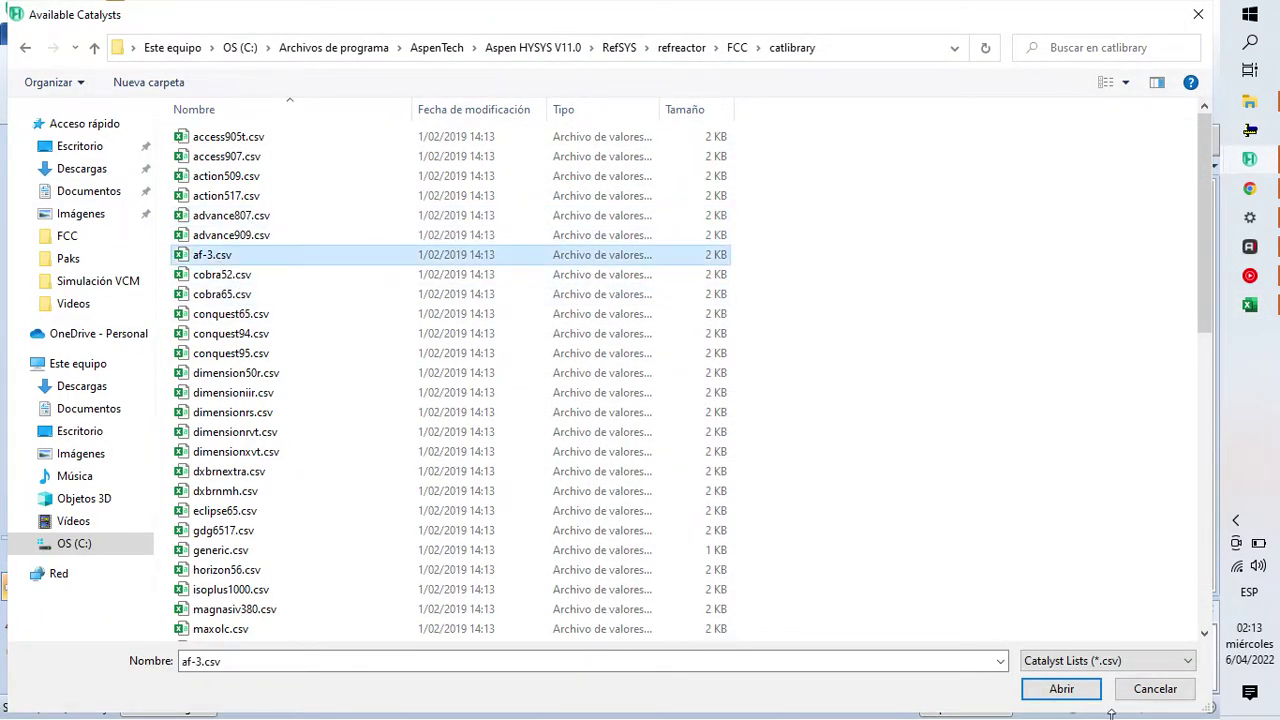
click(1061, 688)
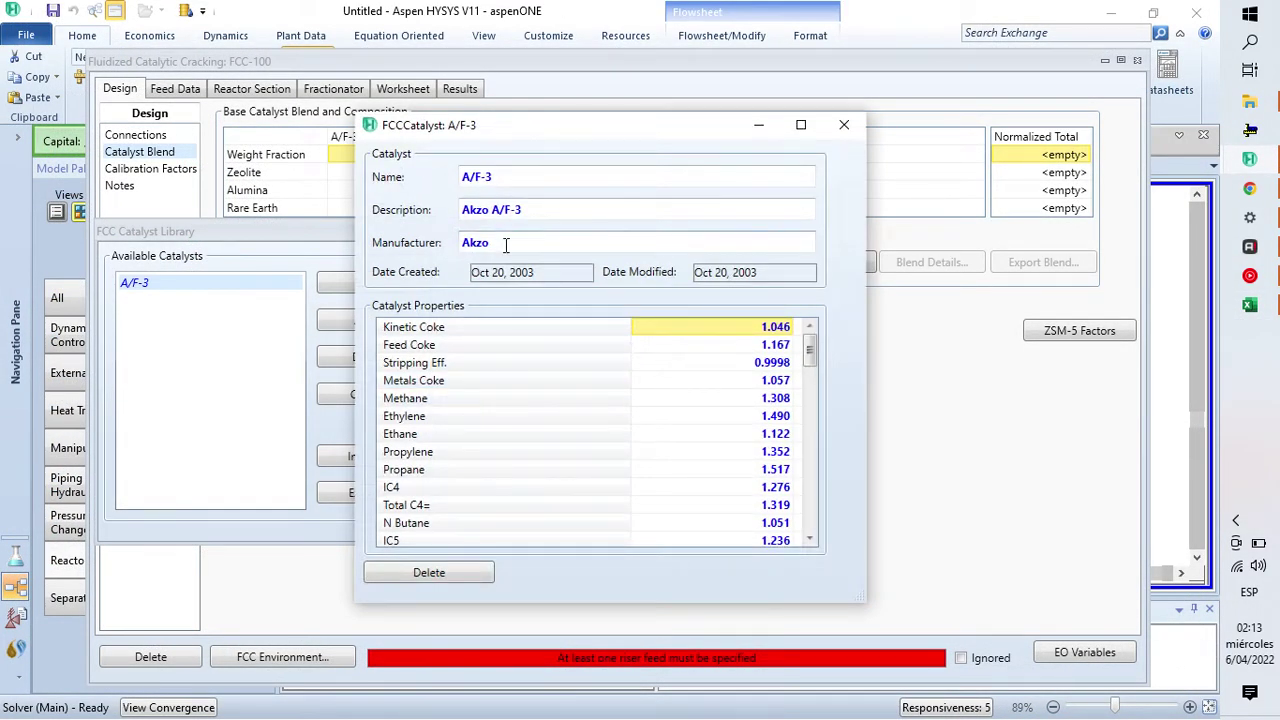
click(844, 124)
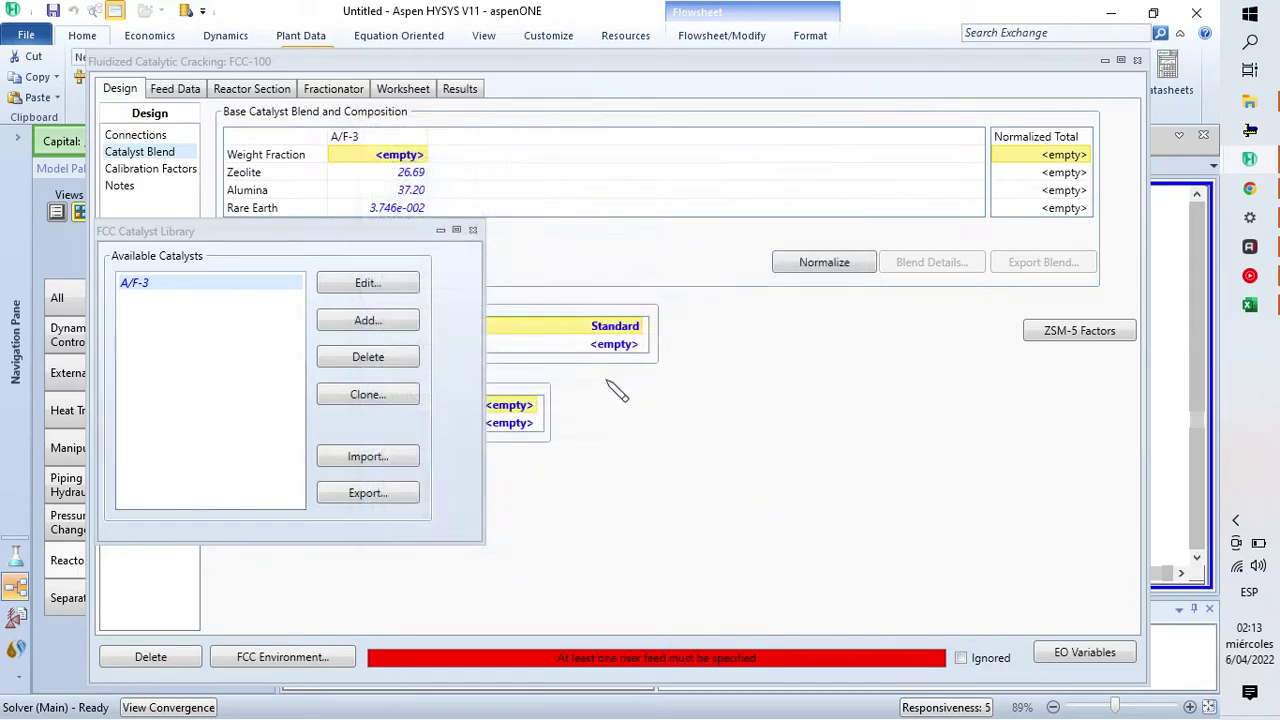
drag(345, 247, 494, 263)
click(660, 246)
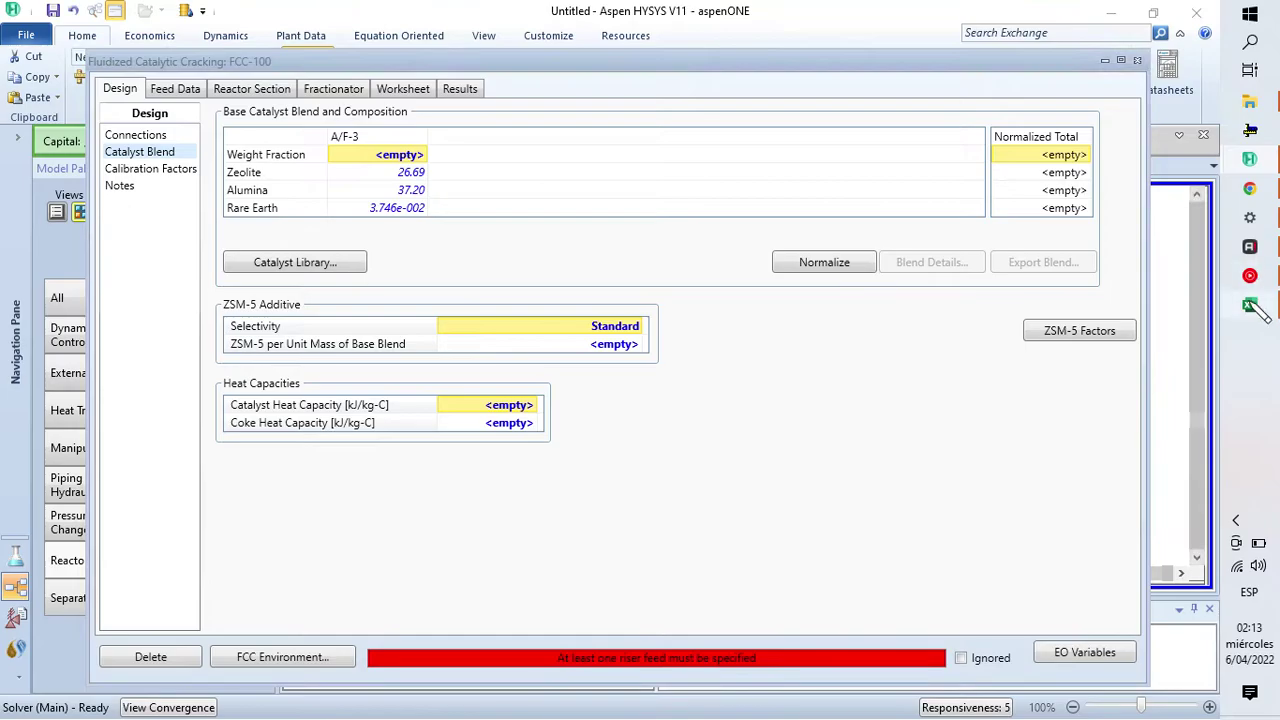
Step: Using the Excel data, set the A/F-3 weight fraction to 1 and ZSM-5 per unit mass of base blend to 0 in HYSYS
click(1249, 304)
click(452, 490)
click(458, 538)
click(1248, 306)
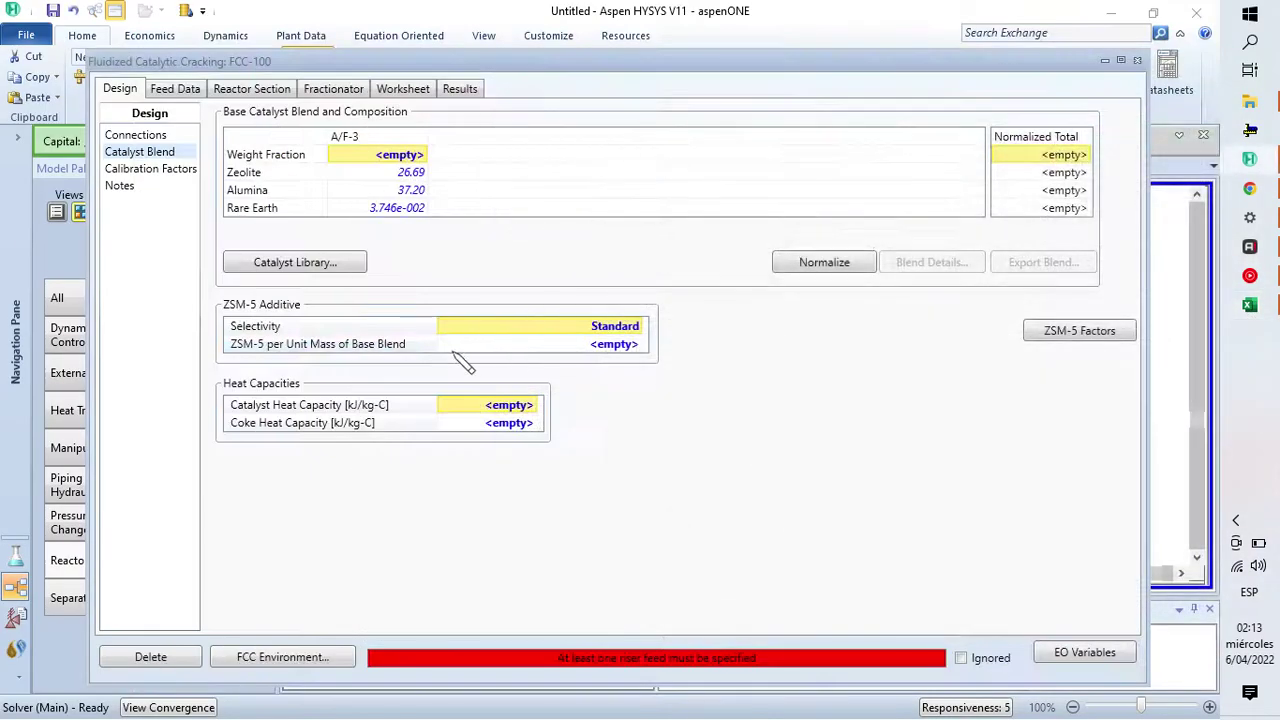
click(413, 156)
text(1)
key(Return)
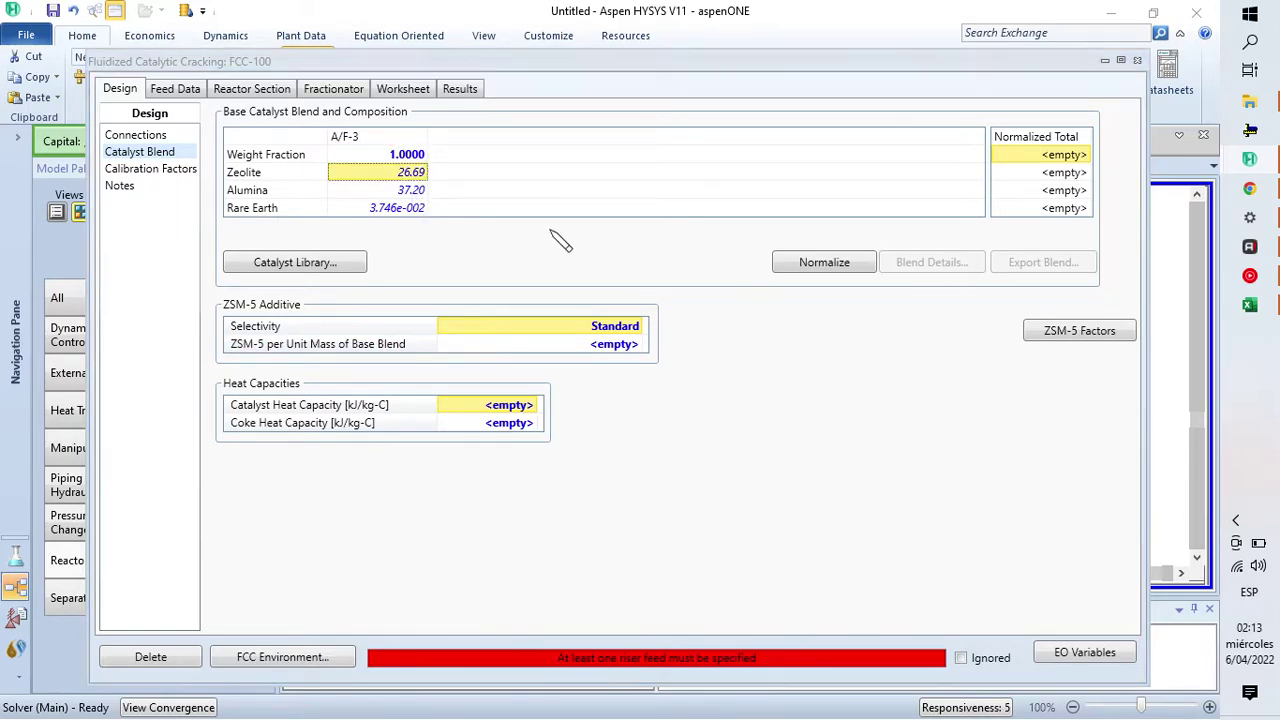
click(622, 345)
text(0)
key(Return)
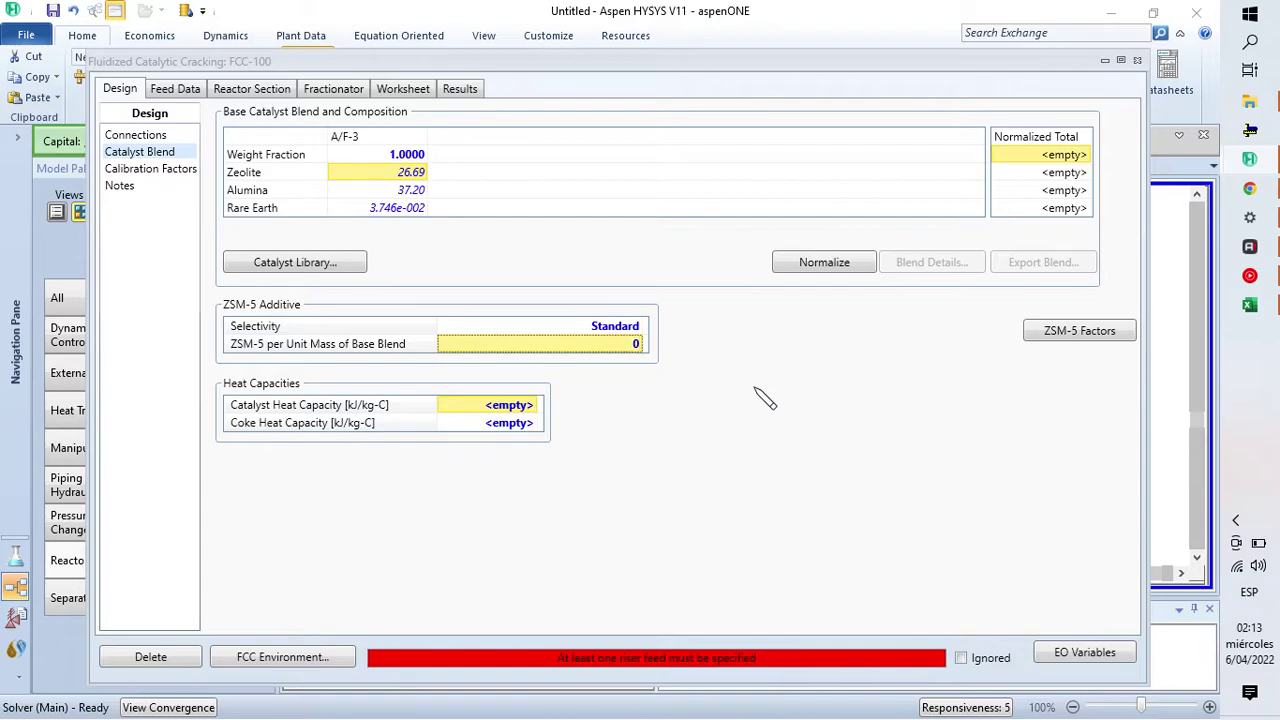
Step: Copy the catalyst and coke heat capacities, 1.10 and 1.67 kJ/kg-C, from Excel into the HYSYS catalyst blend
click(1249, 305)
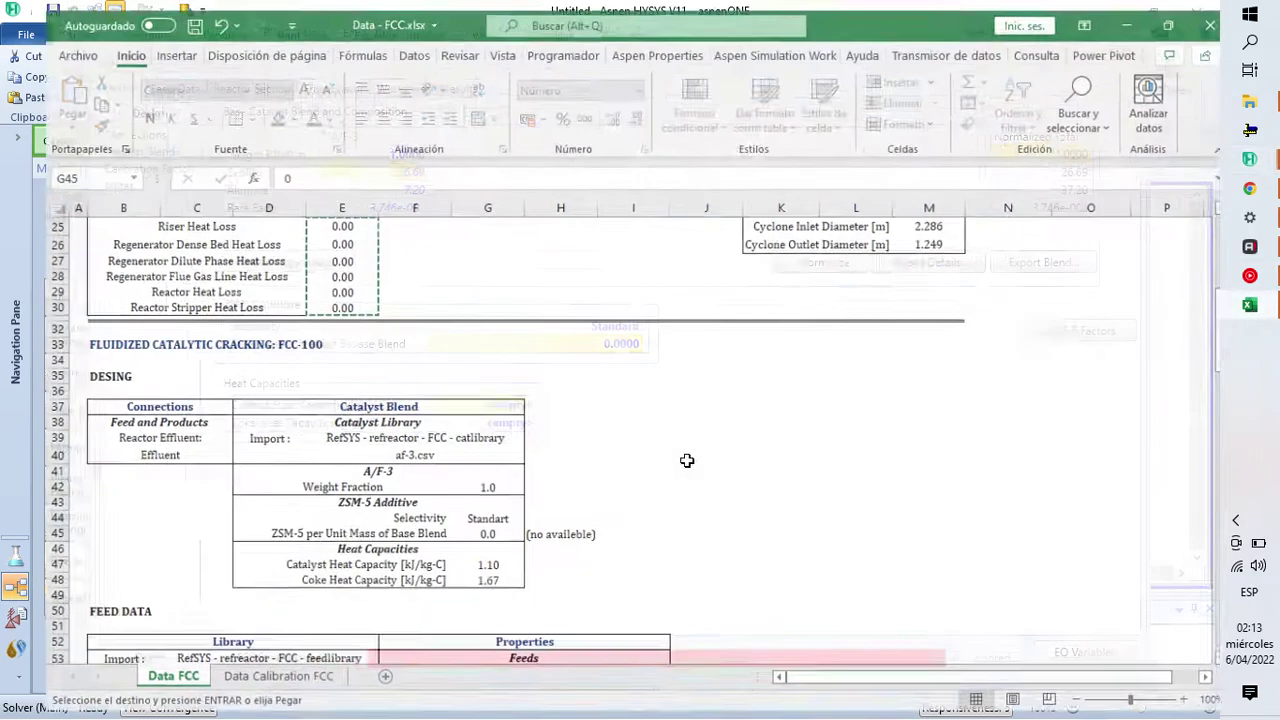
drag(455, 572, 456, 586)
key(ctrl+c)
key(ctrl+q)
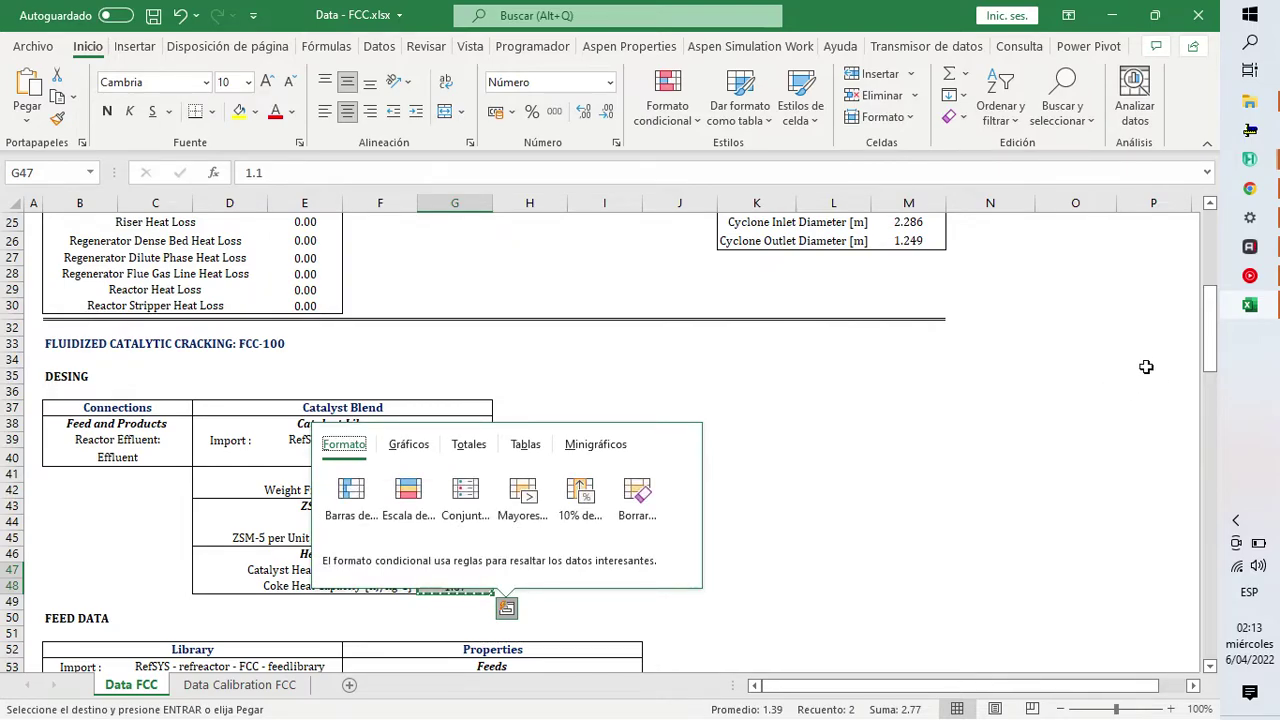
key(alt+Tab)
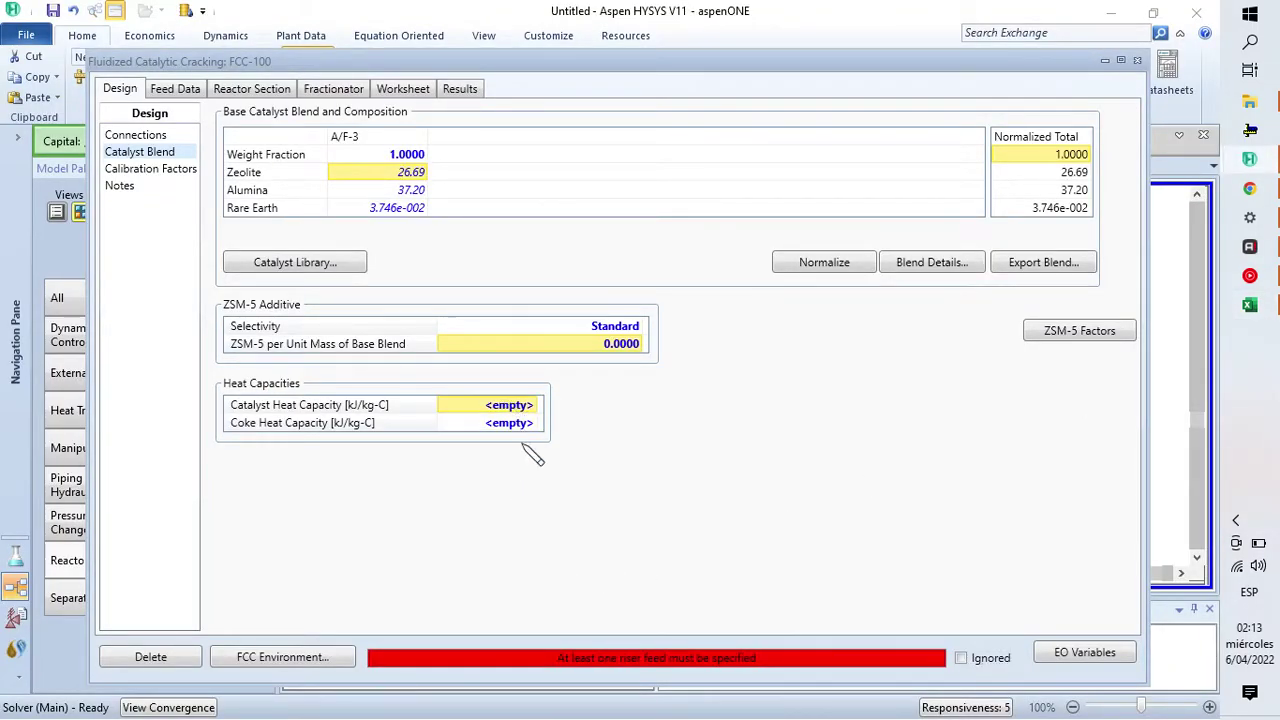
key(ctrl+v)
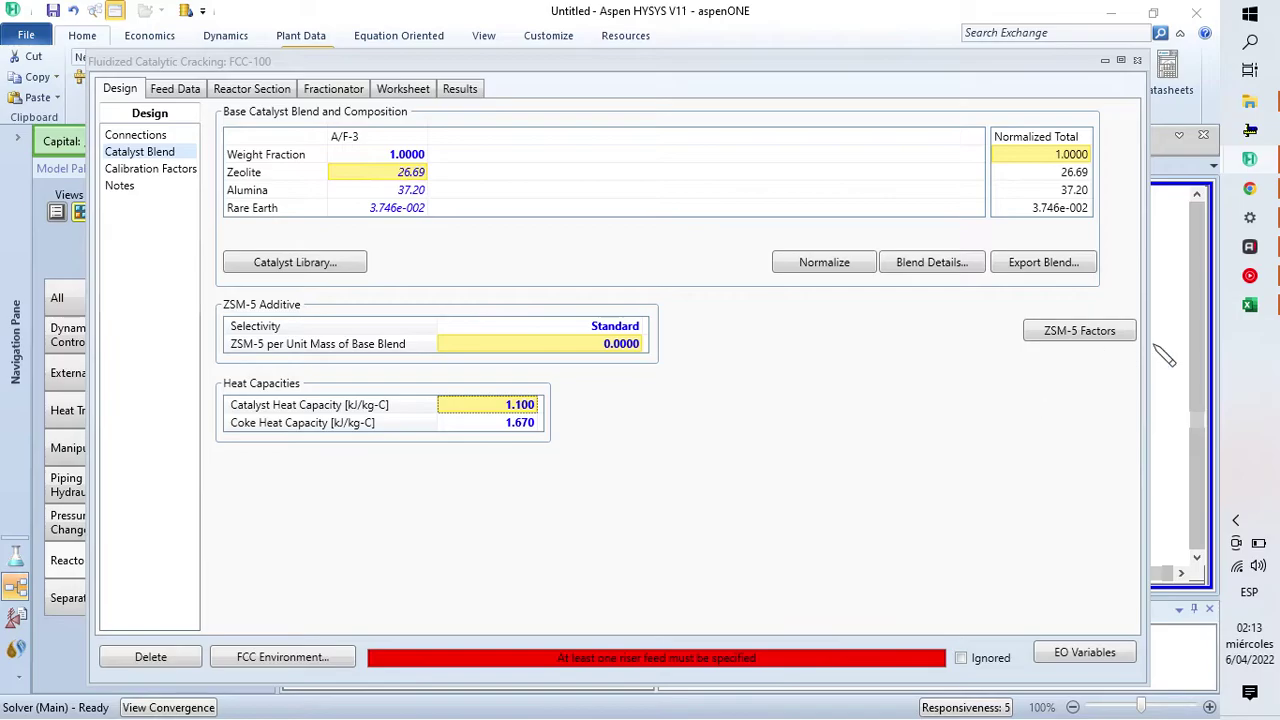
Step: Check the catalyst blend data in Excel, and return to HYSYS to view the FCC-100 calibration factors
click(1249, 304)
click(800, 515)
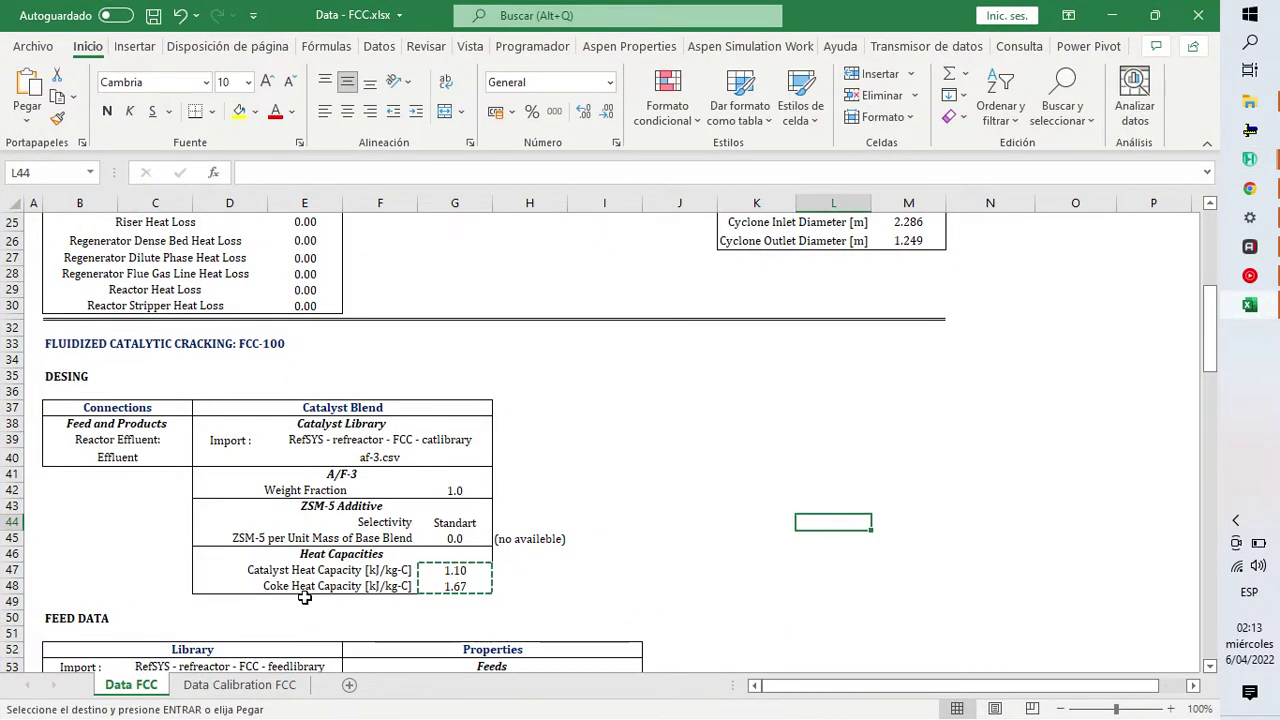
key(alt+Tab)
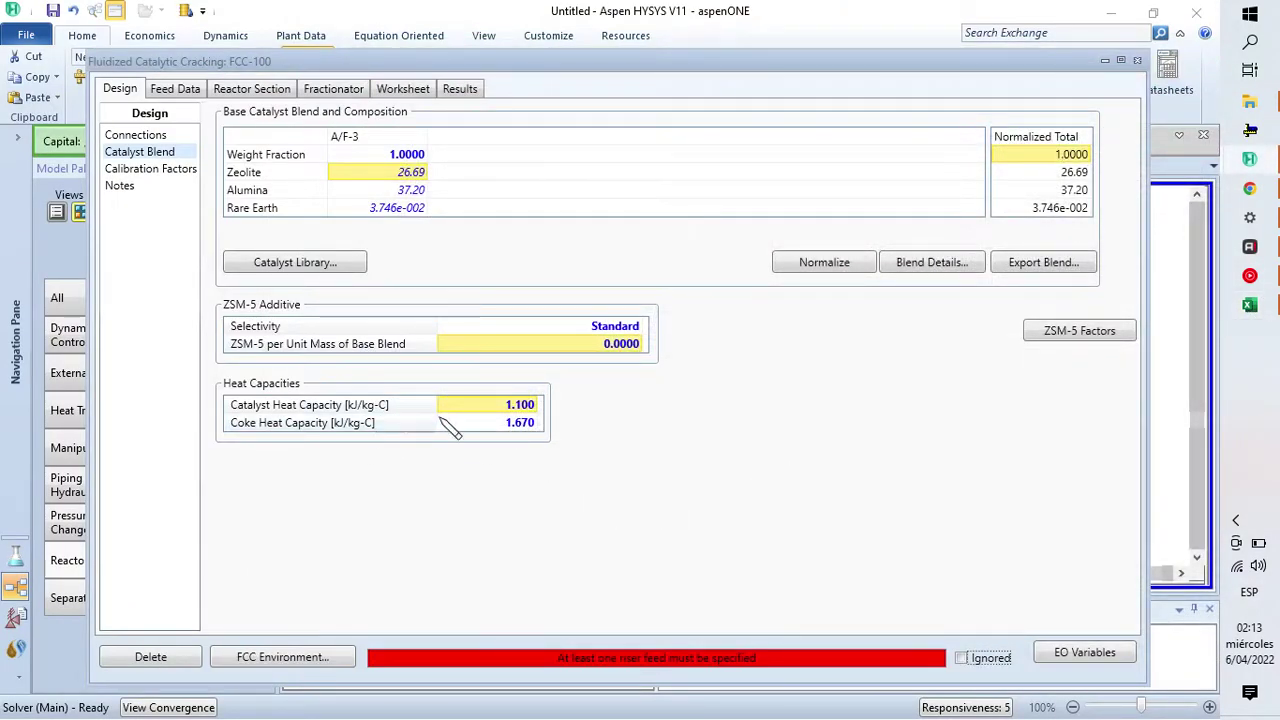
click(150, 169)
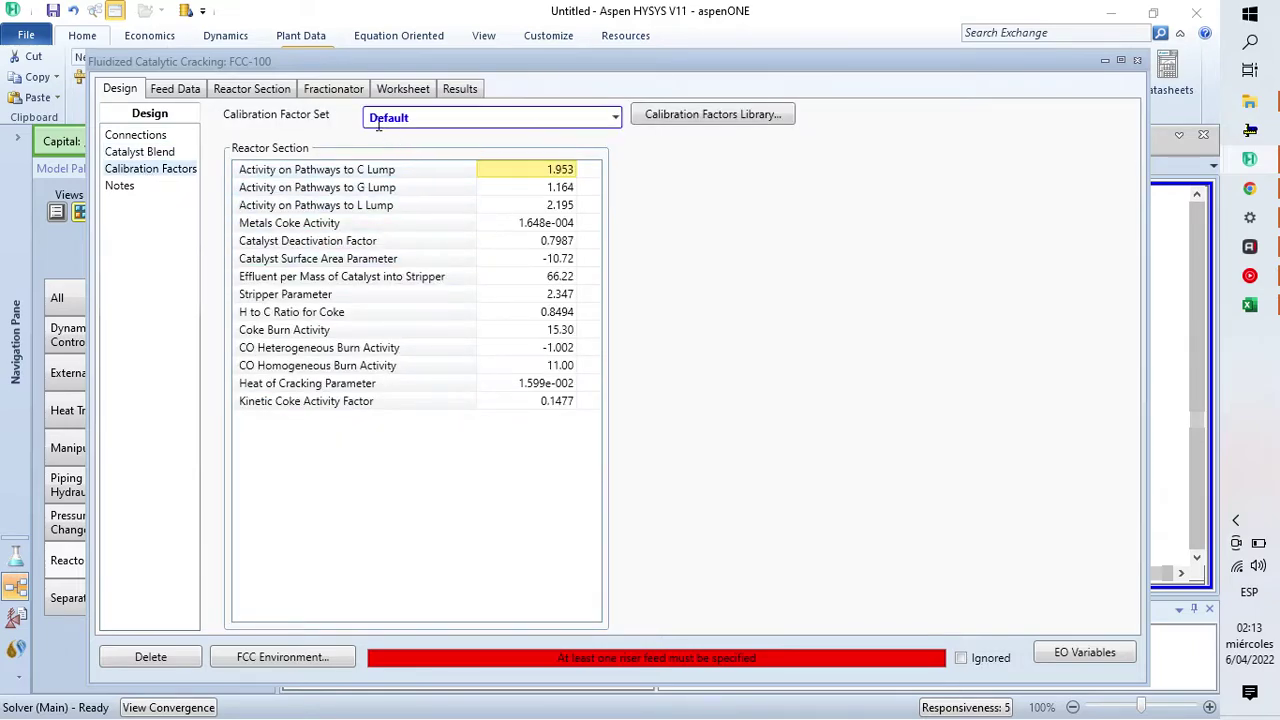
Step: Look up the feed file name in Excel and import fccfeed_vgo.csv from the FCC feedlibrary folder into the HYSYS feed types
click(182, 91)
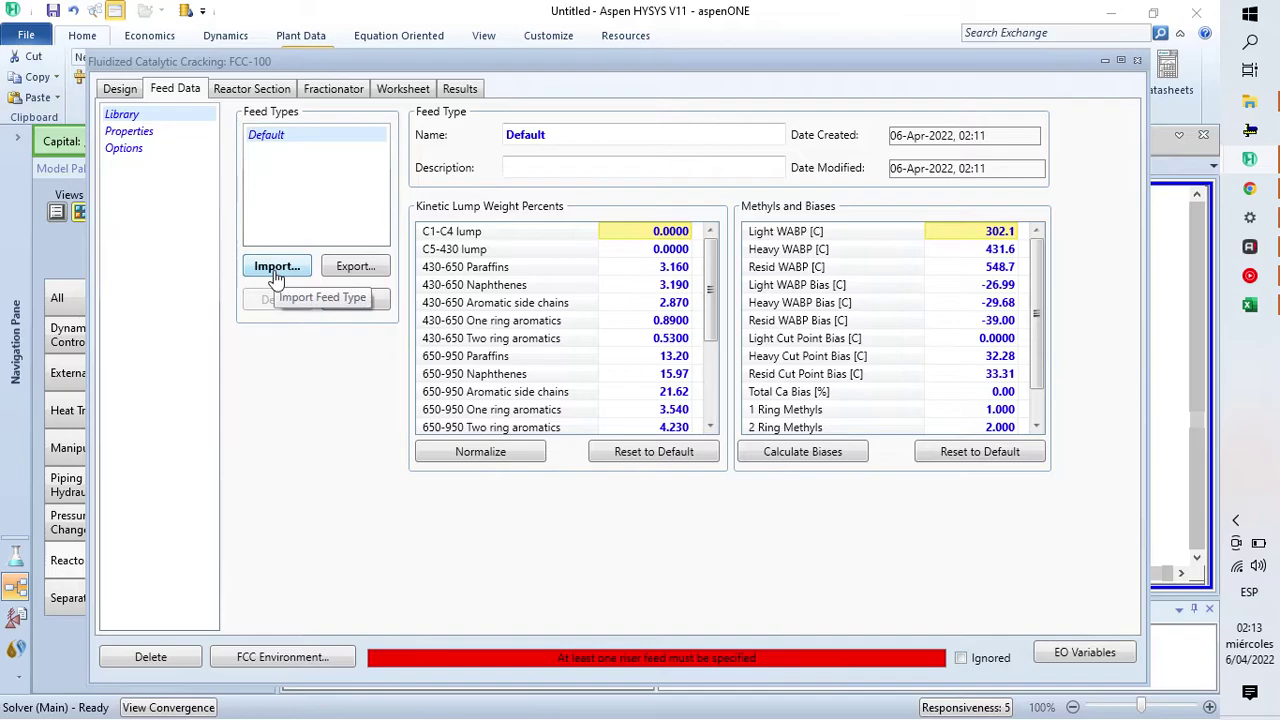
key(alt+Tab)
scroll(391, 474, down, 6)
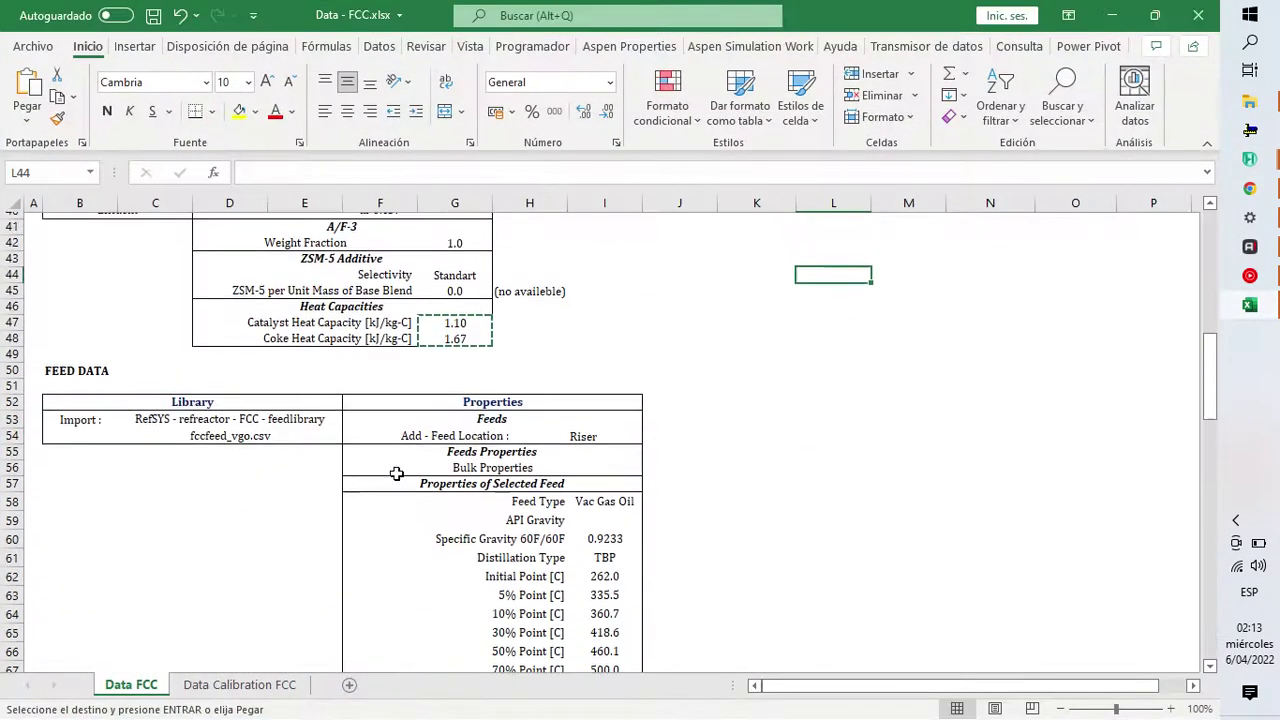
click(906, 481)
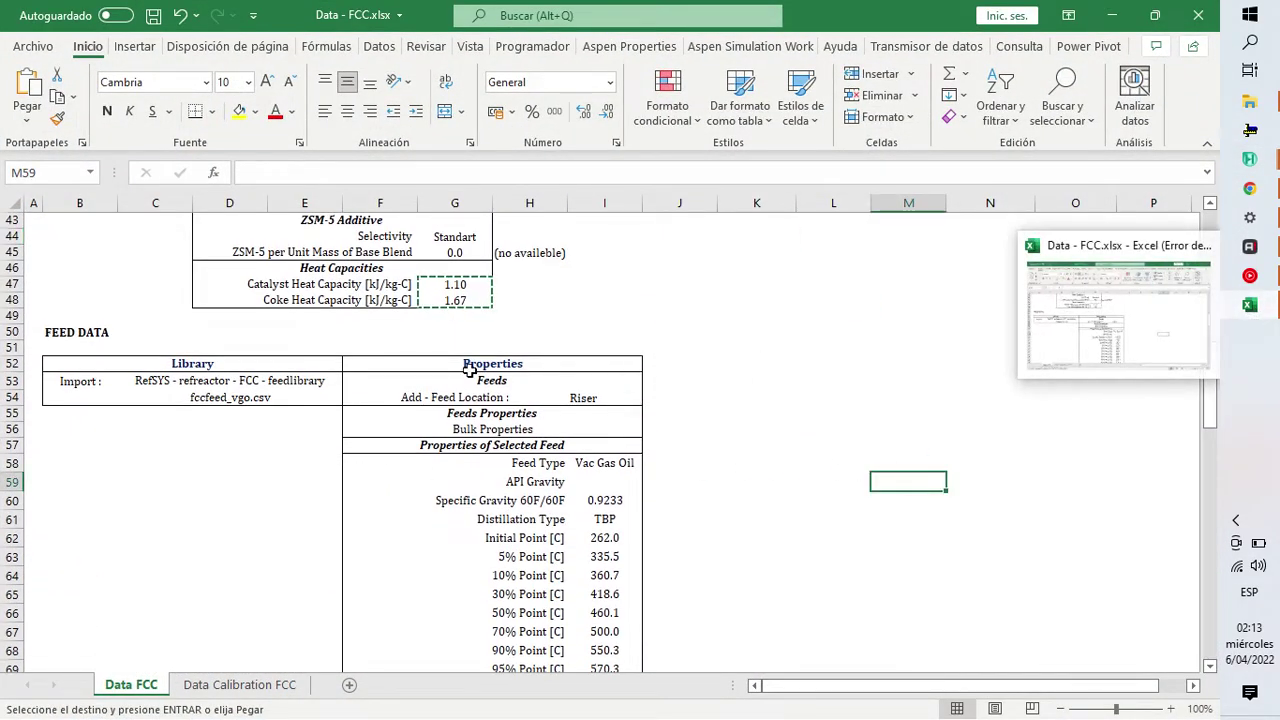
click(195, 398)
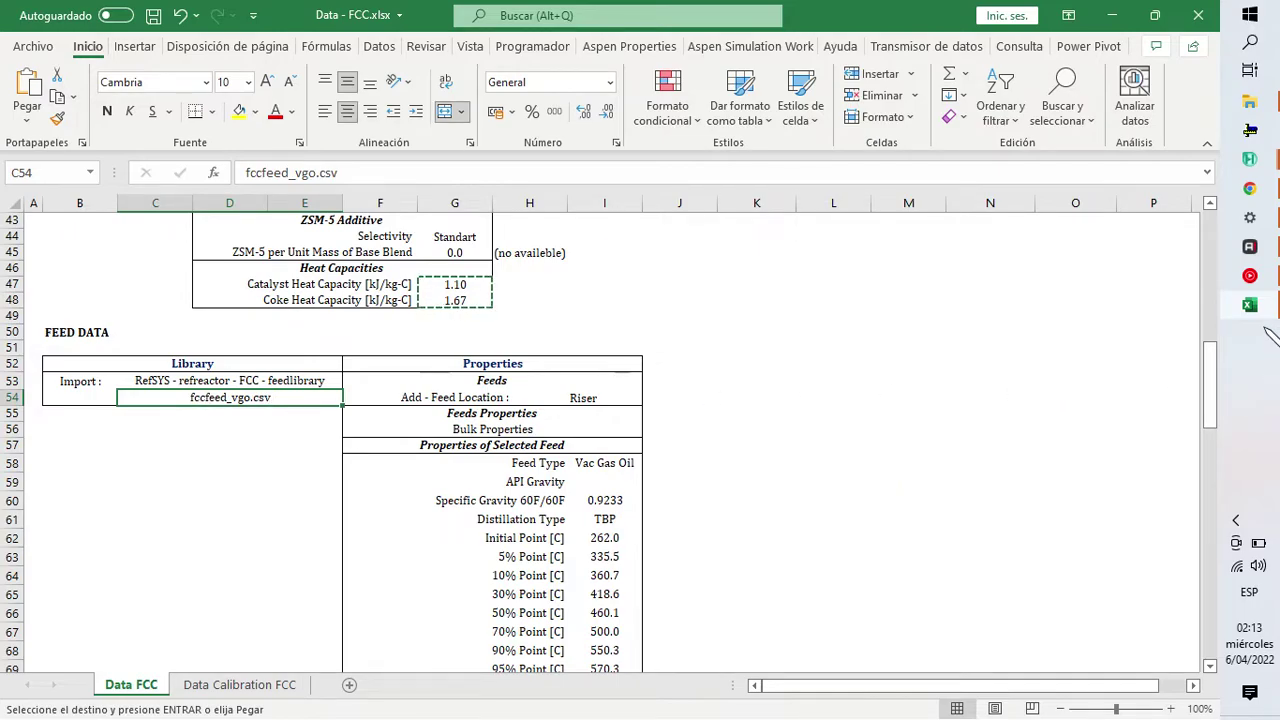
key(alt+Tab)
click(272, 268)
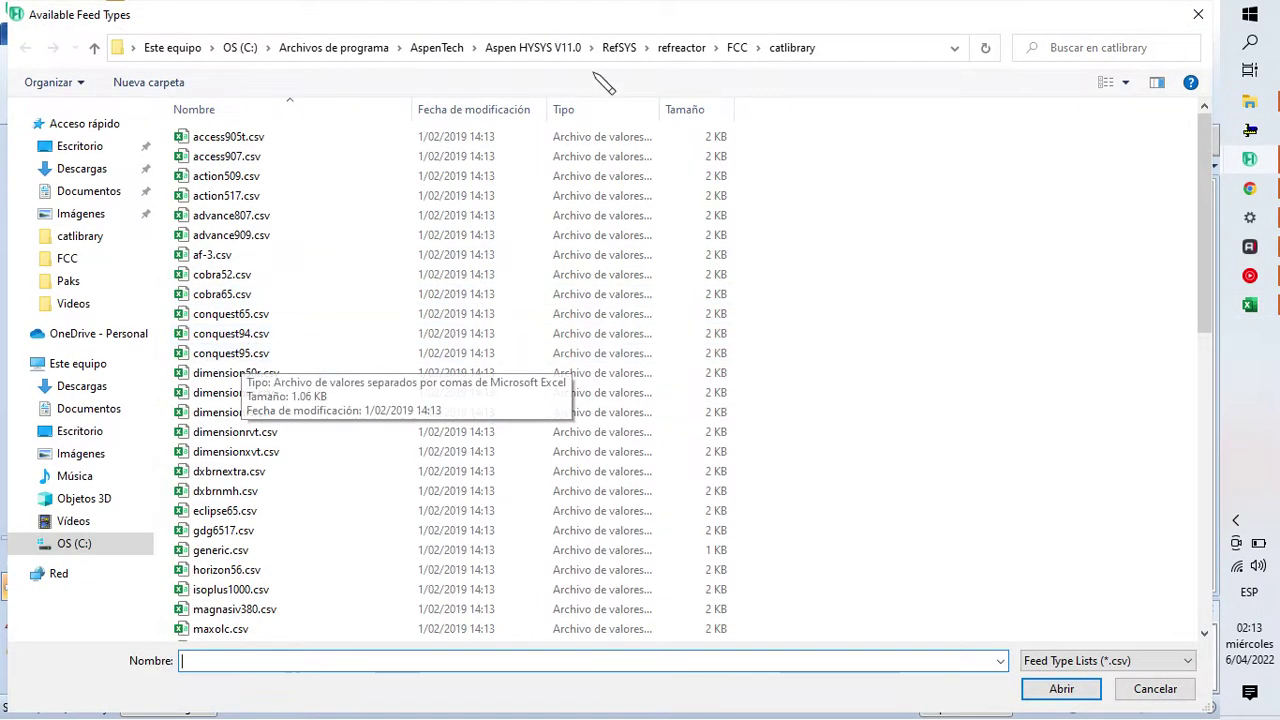
click(737, 47)
double_click(220, 157)
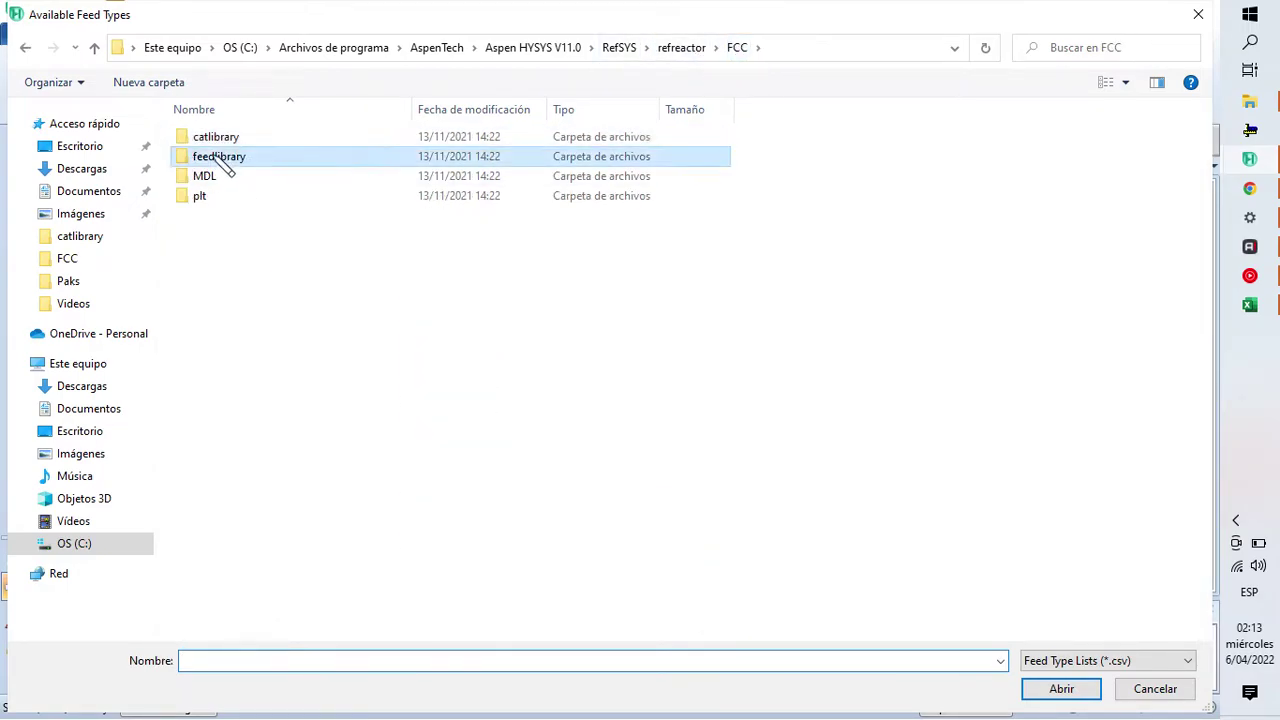
click(230, 298)
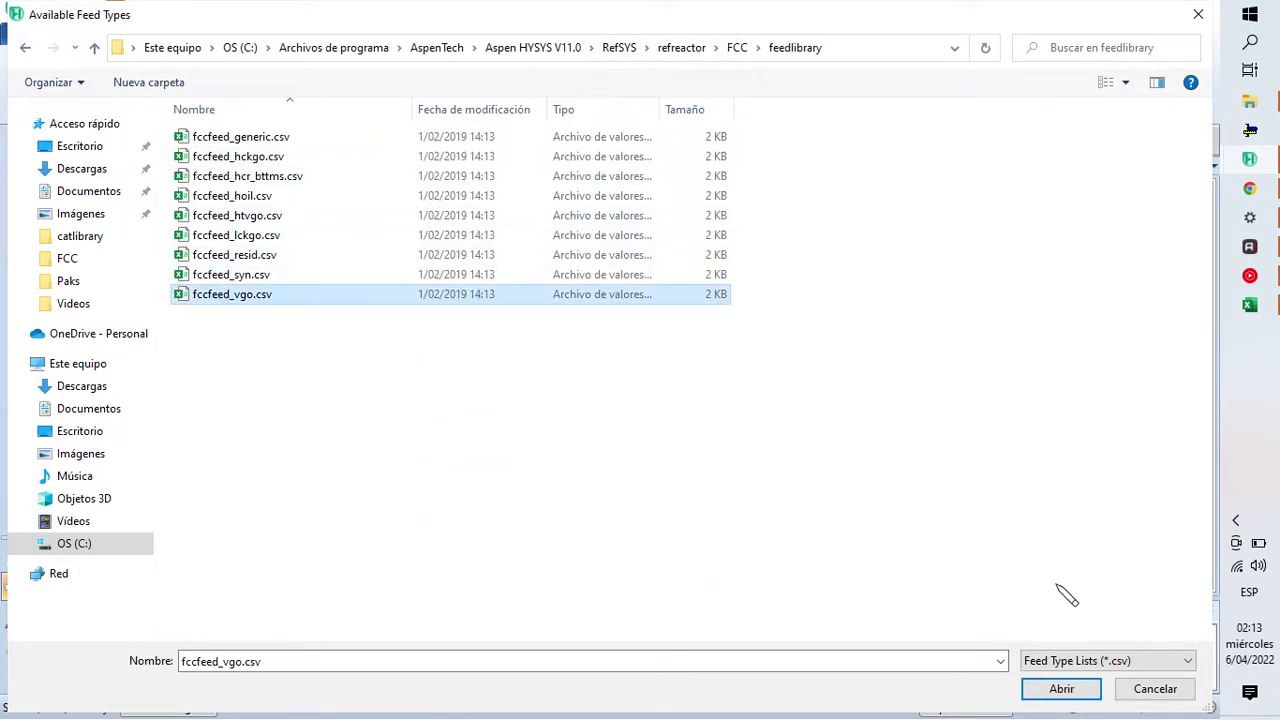
click(1063, 687)
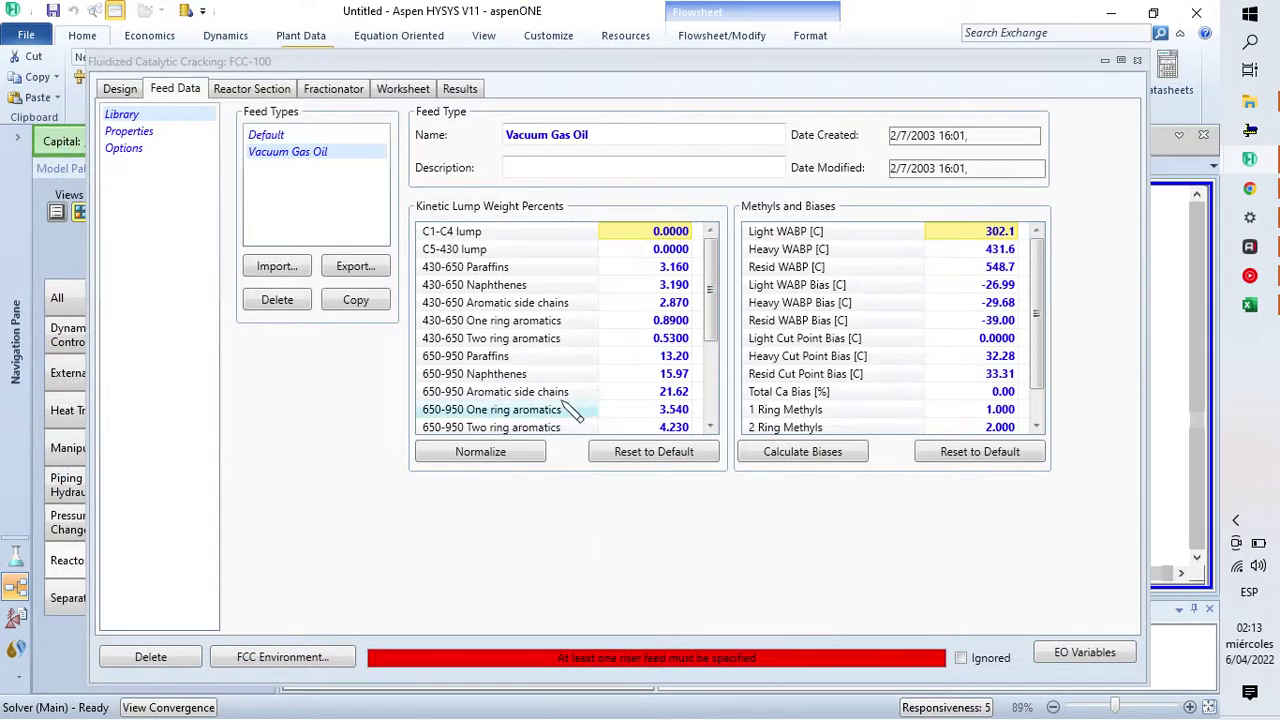
Step: Add a feed in the feed data properties and, after checking Excel, accept Riser as its location
click(130, 134)
click(266, 432)
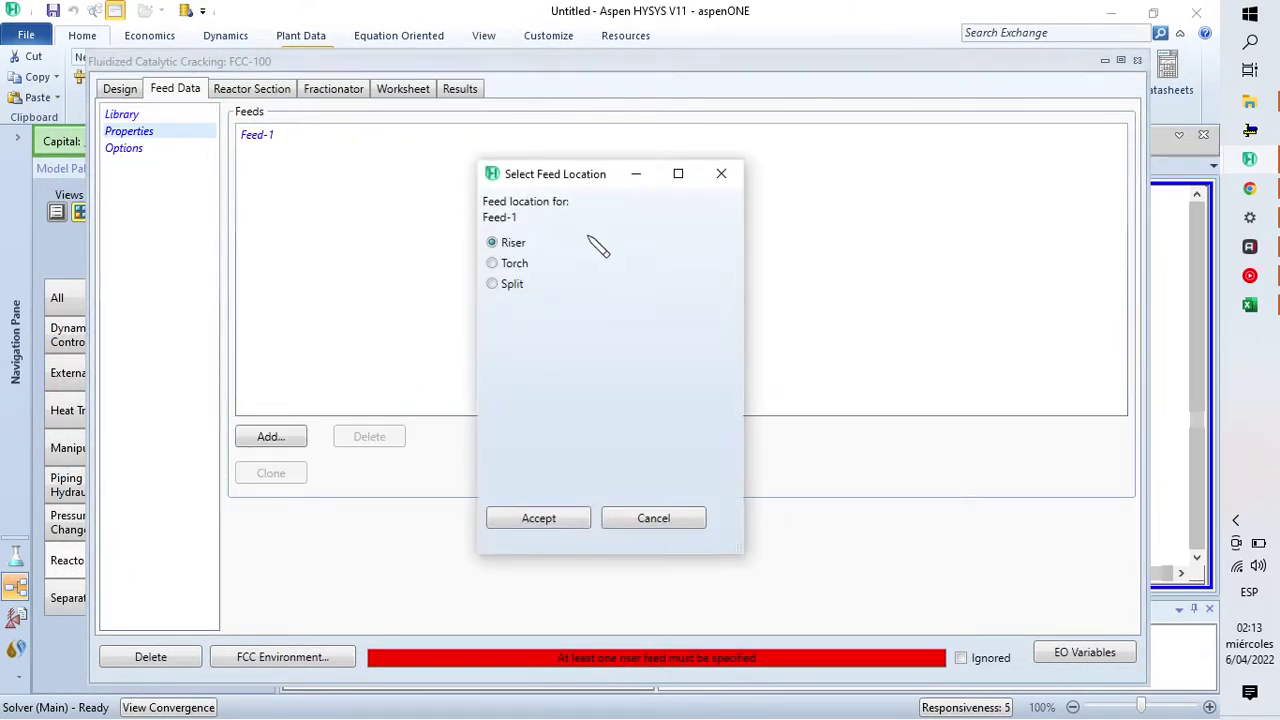
click(1249, 304)
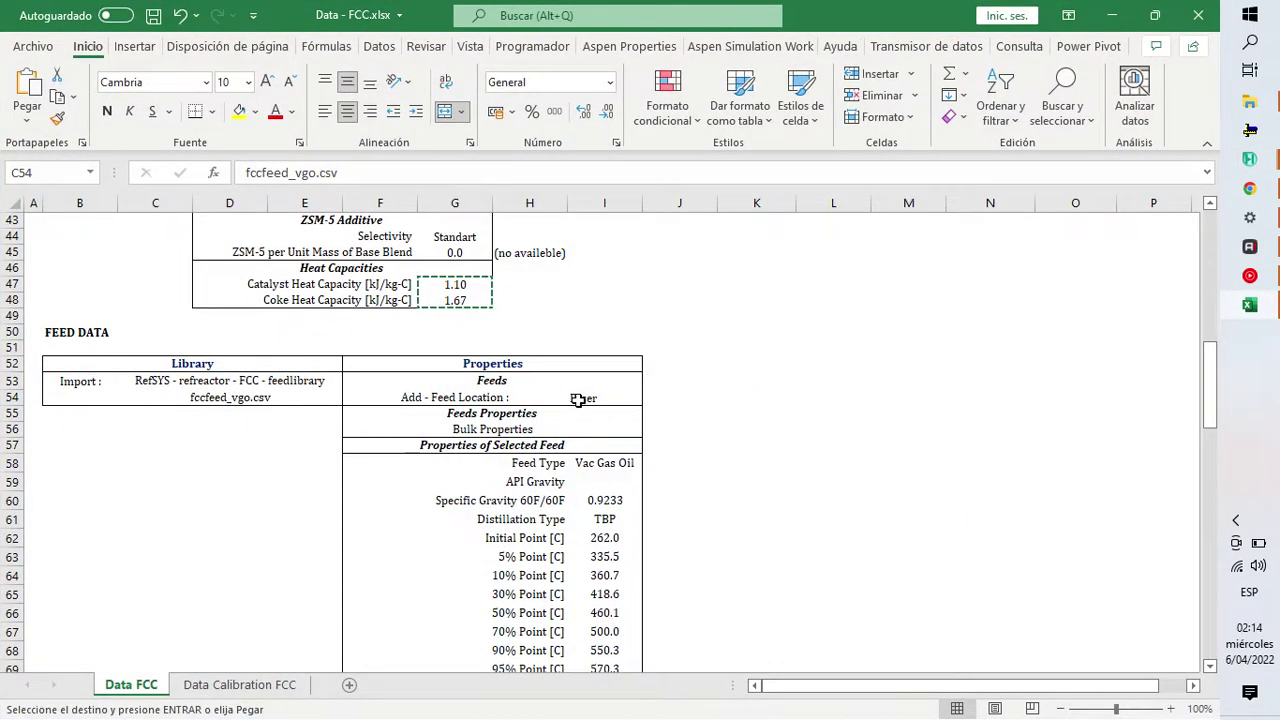
click(577, 400)
click(1249, 304)
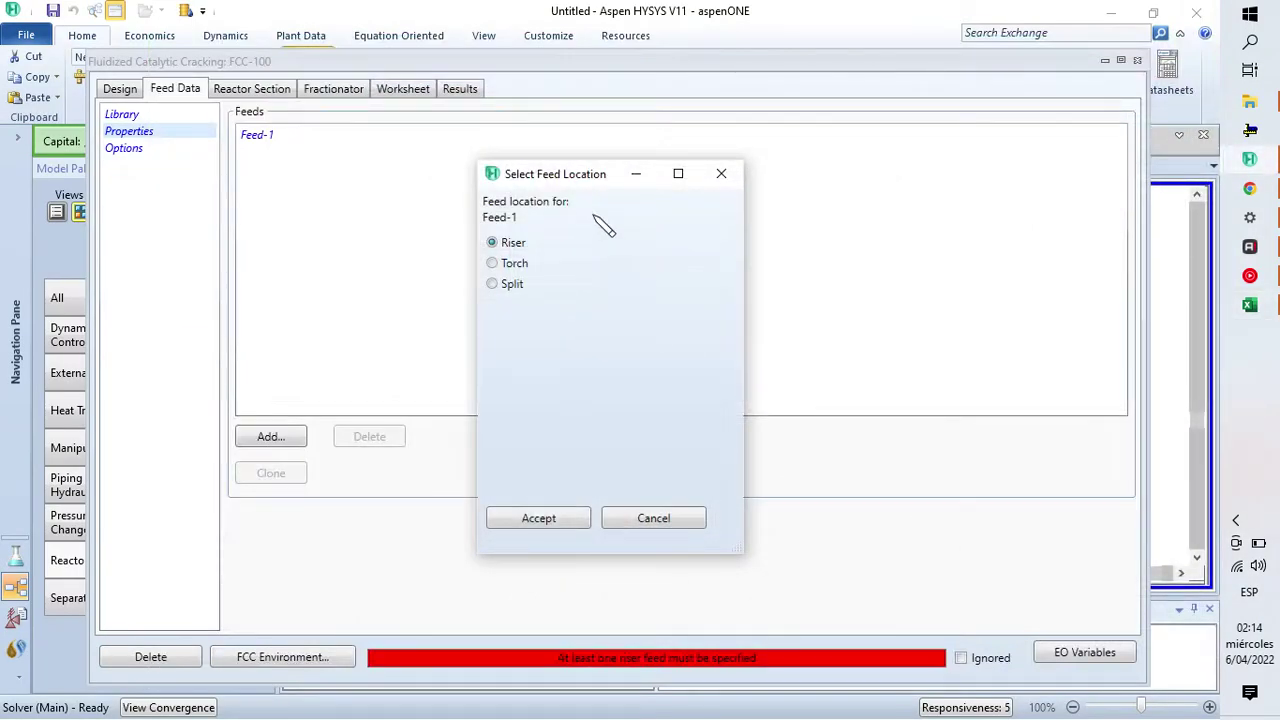
click(540, 520)
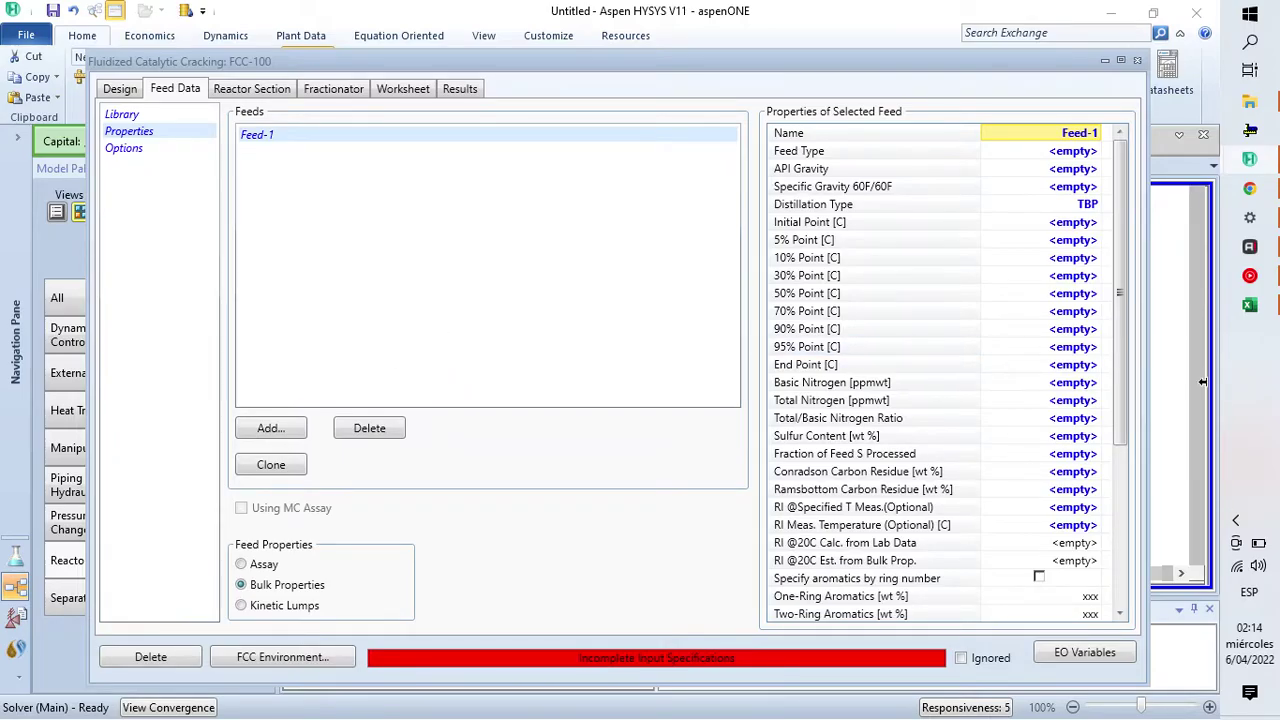
Step: Check the Bulk Properties option and feed type in Excel, and set Feed-1's feed type to Vacuum Gas Oil in HYSYS
click(1249, 304)
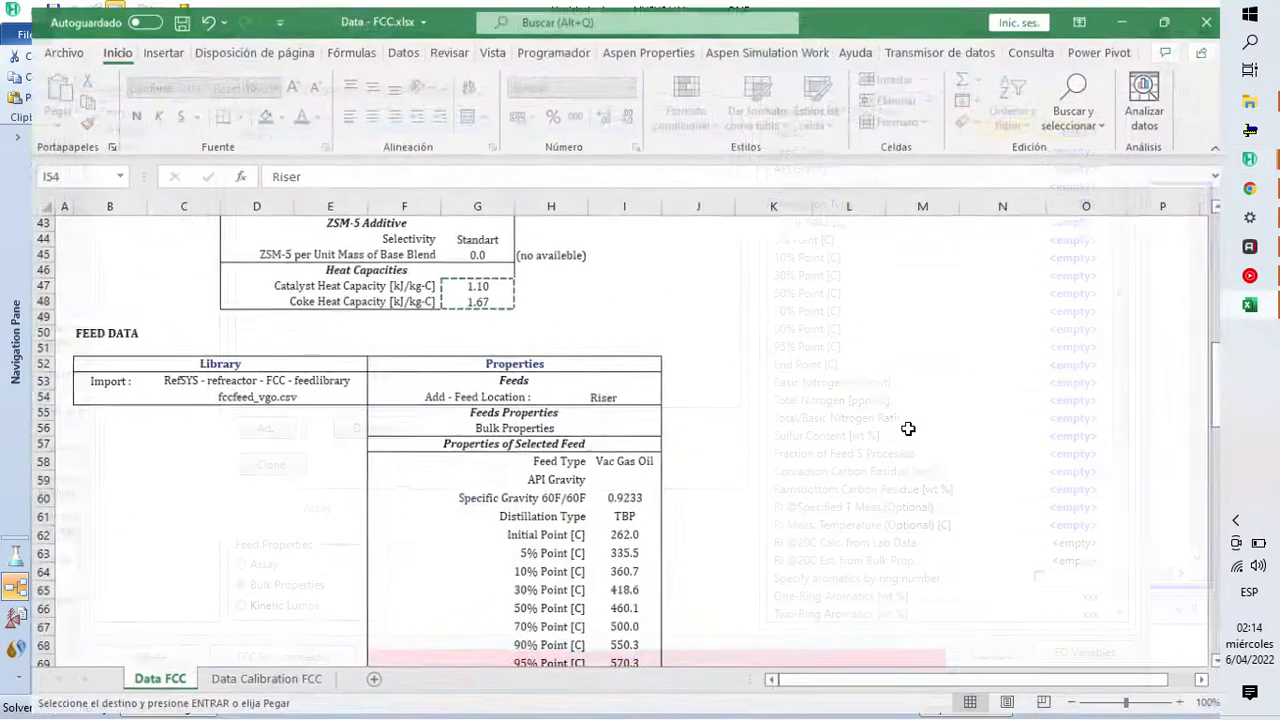
click(492, 429)
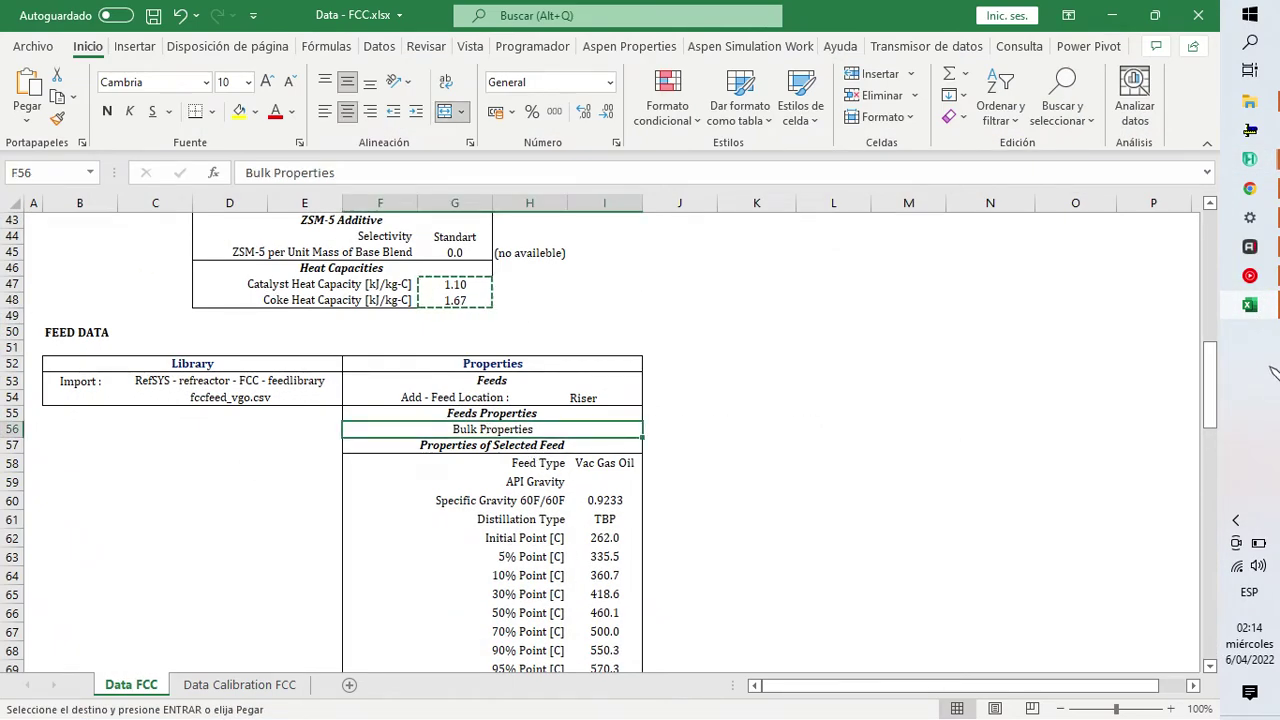
click(1249, 304)
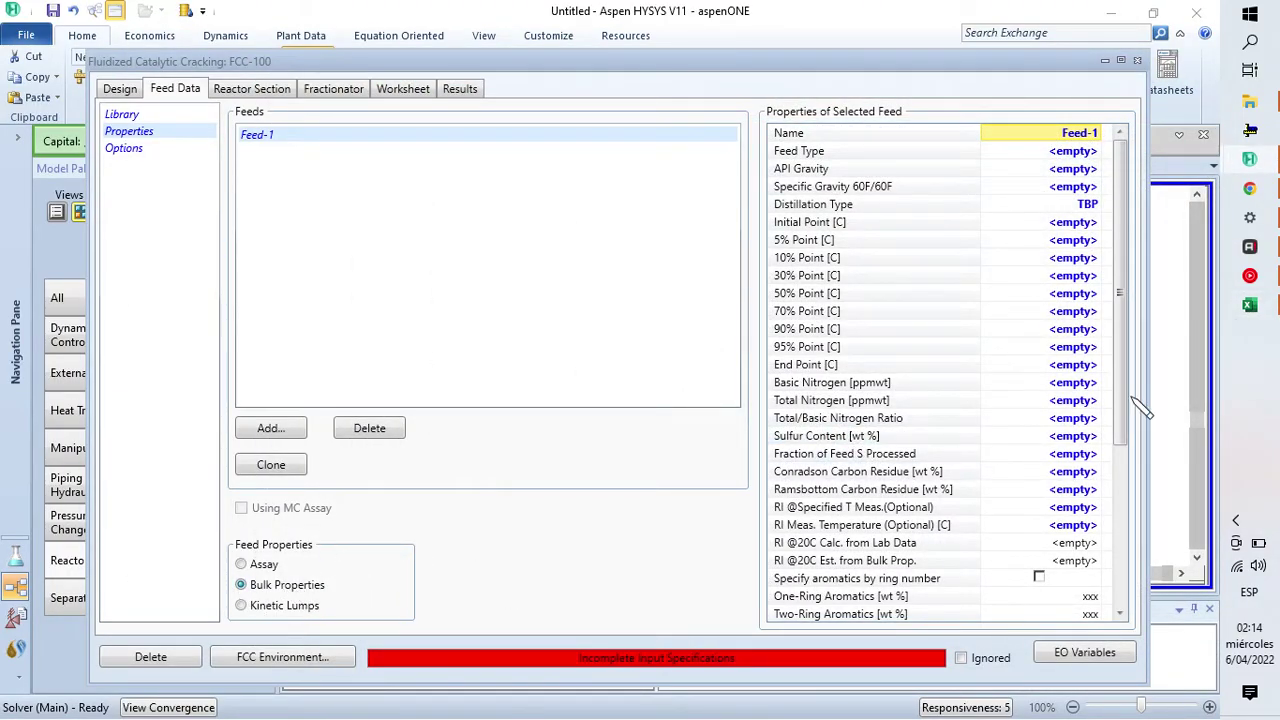
click(1249, 304)
click(598, 463)
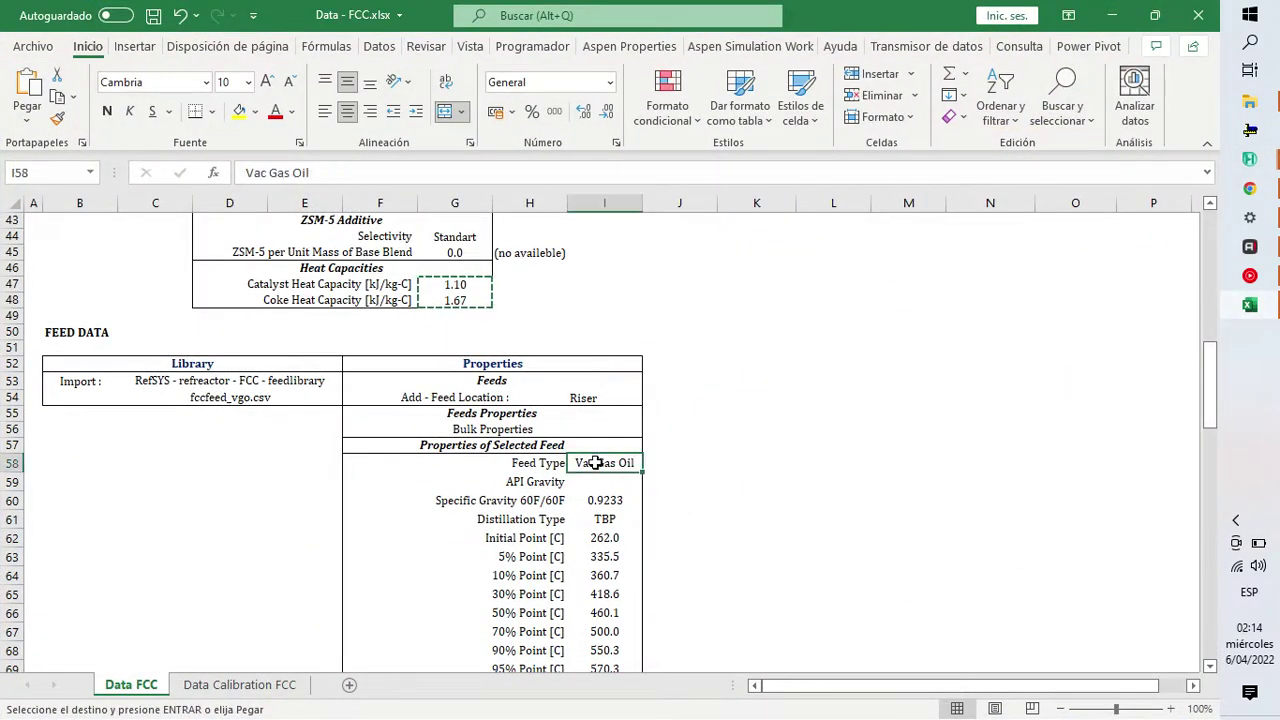
click(1249, 304)
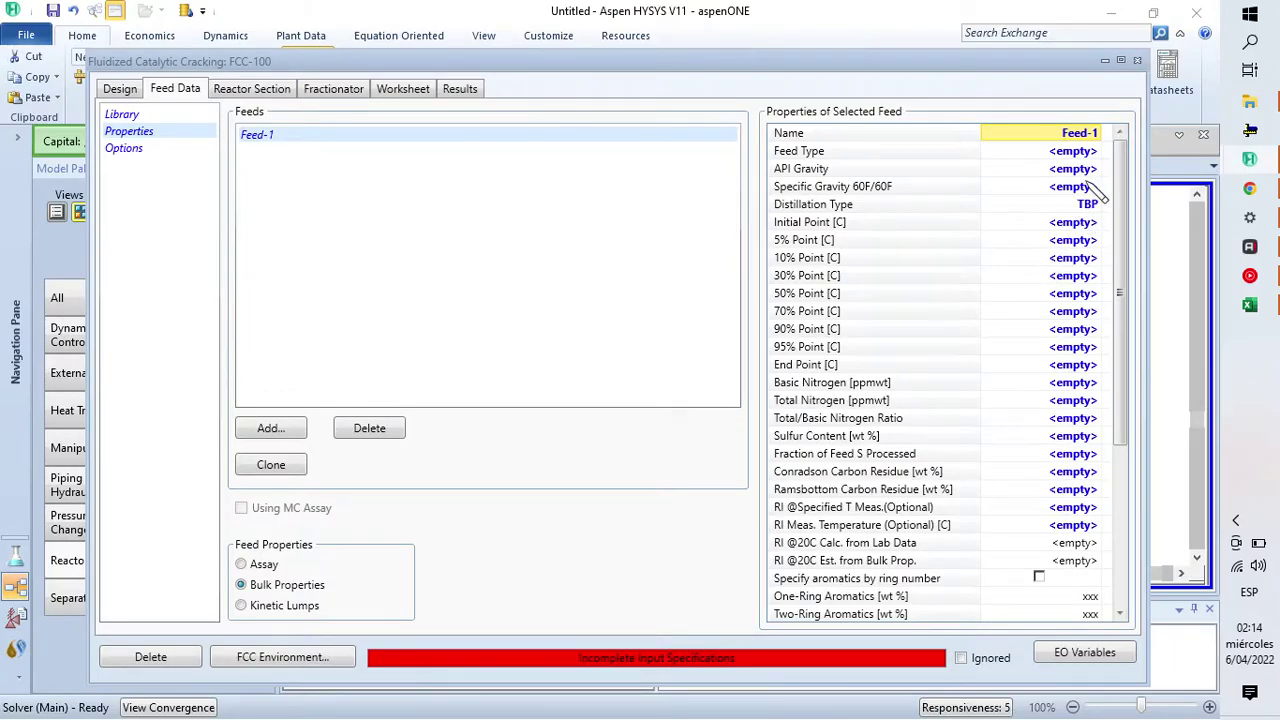
click(1104, 151)
click(1040, 192)
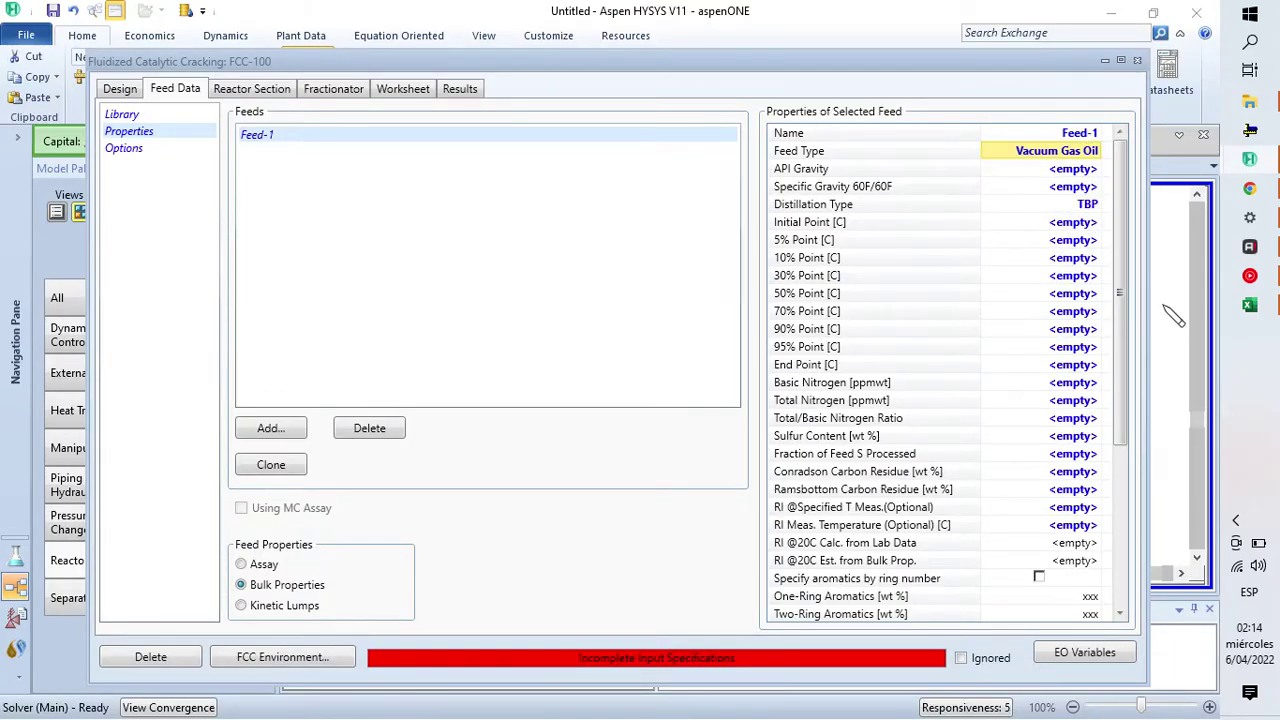
Step: Copy the specific gravity 60F/60F, 0.9233, from Excel into Feed-1's properties in HYSYS
click(1249, 304)
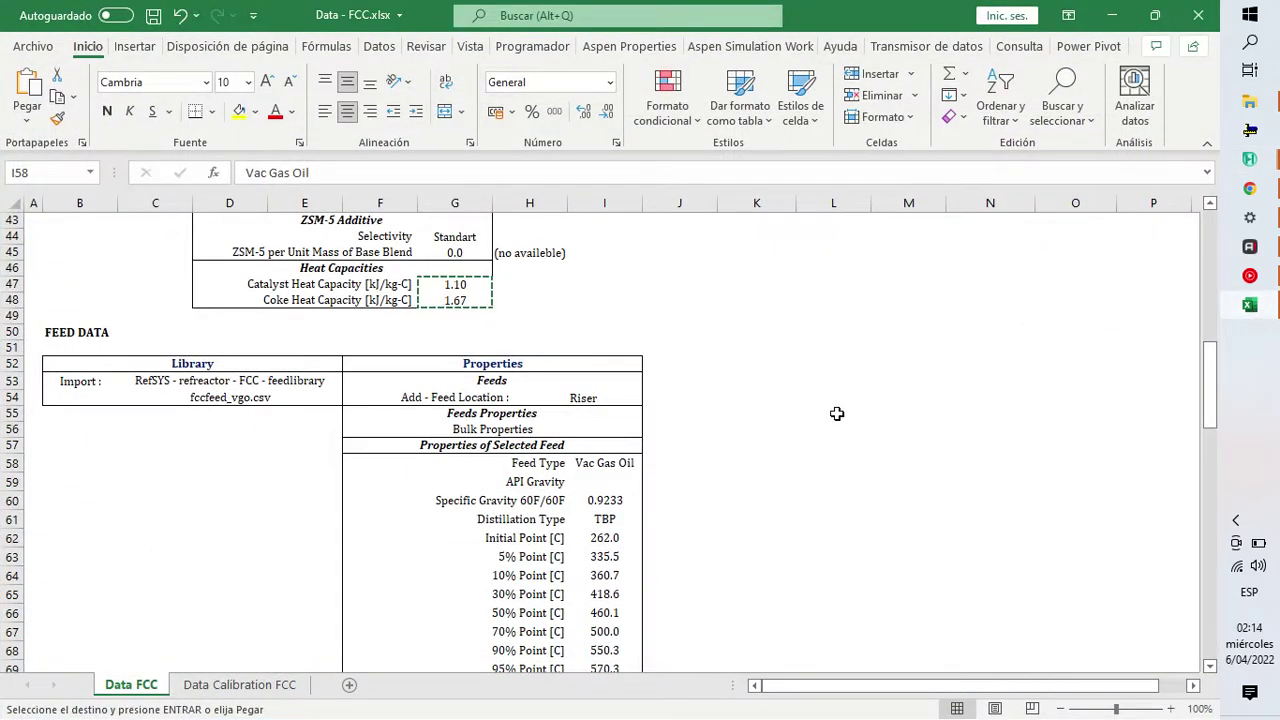
click(598, 500)
key(ctrl+c)
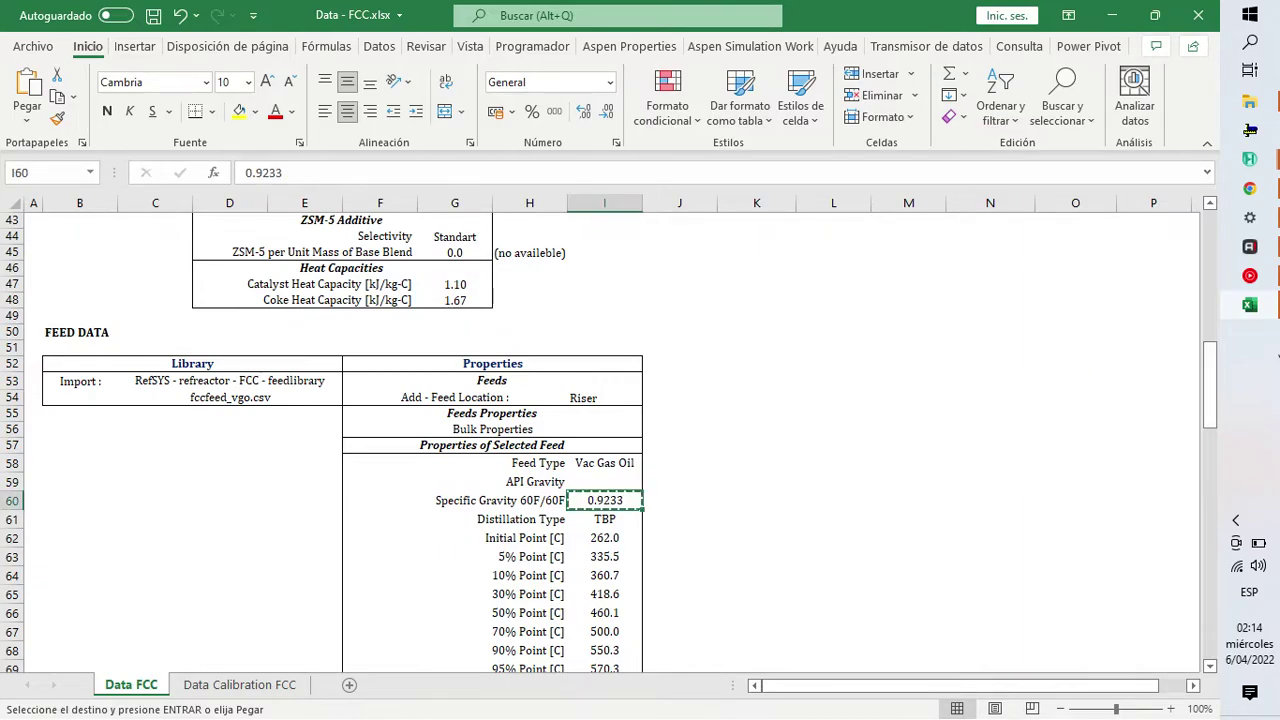
click(1249, 305)
click(1066, 187)
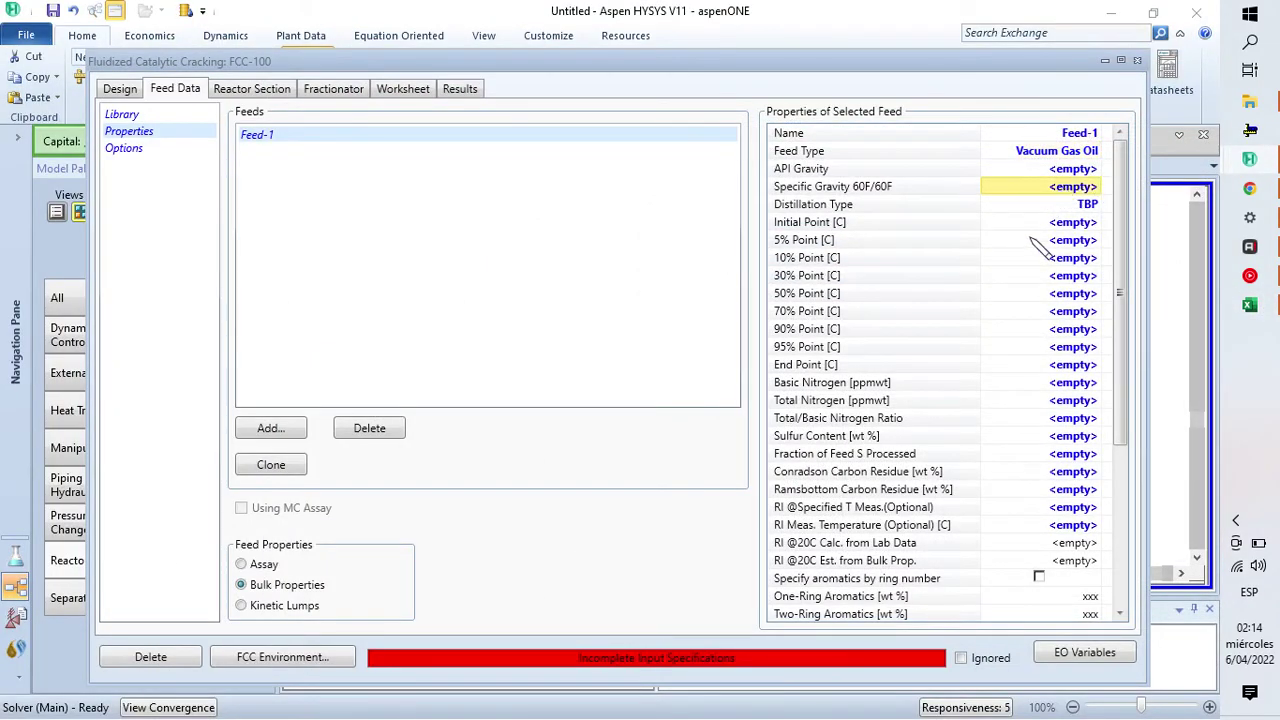
key(ctrl+v)
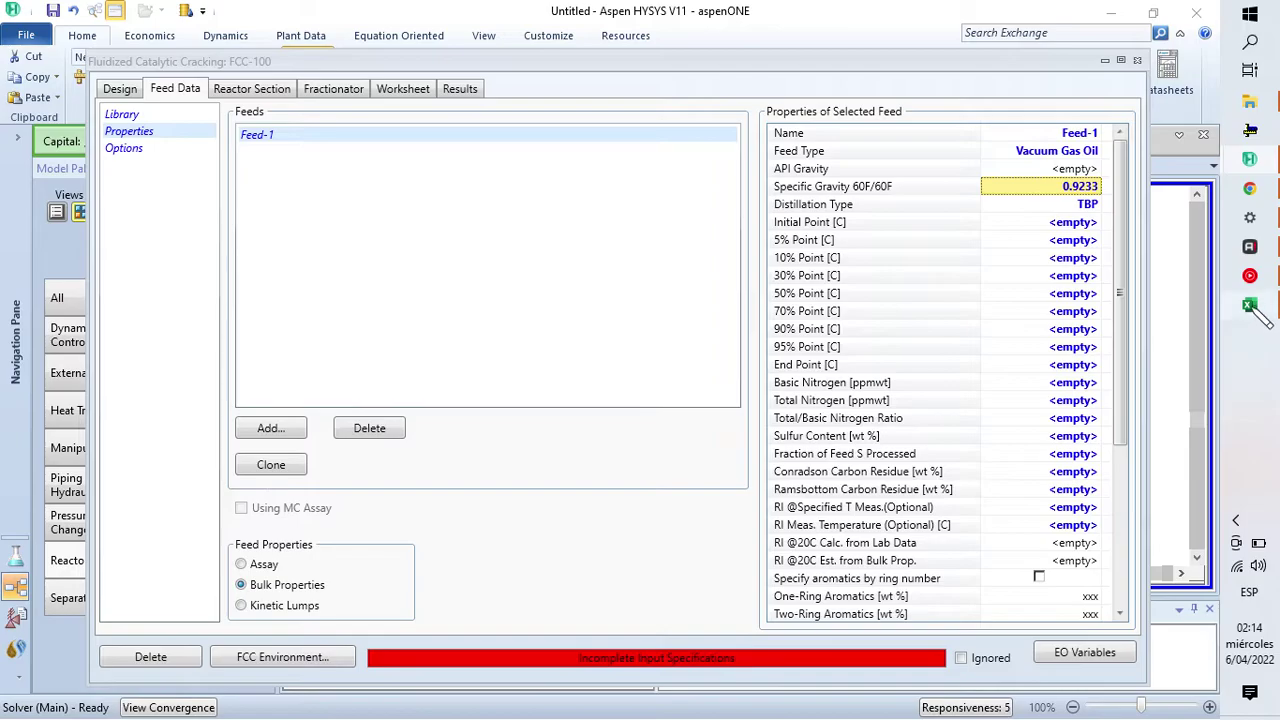
Step: Copy the nine TBP distillation temperatures, initial point 262.0 C through end point 620.2 C, from Excel into Feed-1's properties in HYSYS
click(1249, 305)
scroll(591, 480, down, 4)
drag(610, 345, 600, 491)
key(ctrl+c)
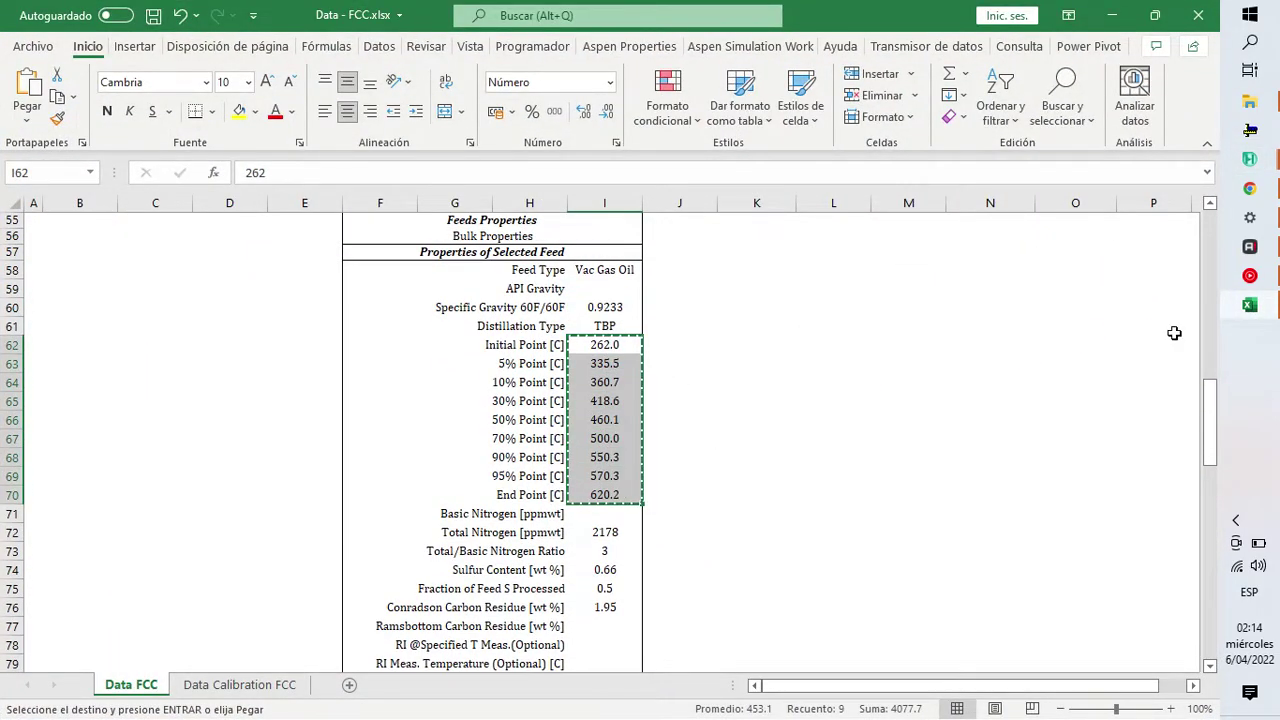
click(1249, 305)
click(1075, 222)
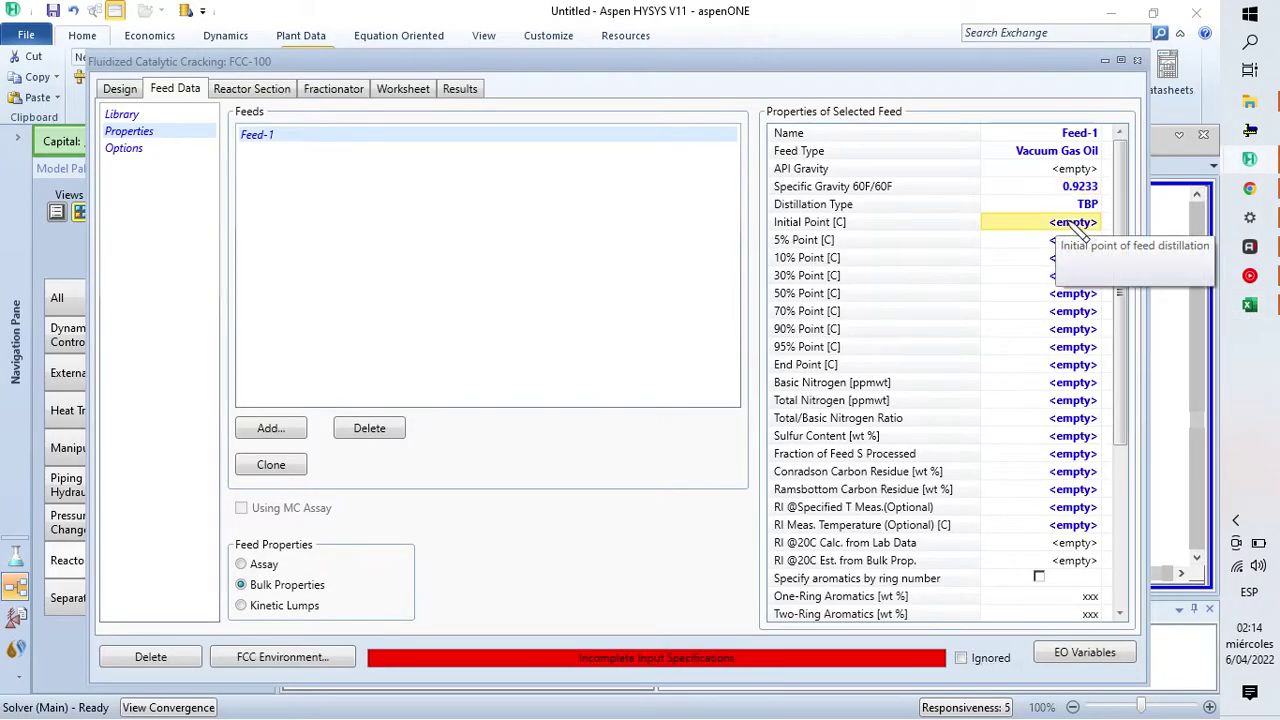
key(ctrl+v)
Step: Copy total nitrogen 2178 ppmwt, nitrogen ratio 3, sulfur 0.66 wt %, processed sulfur fraction 0.5 and Conradson carbon 1.95 wt % from Excel into Feed-1
scroll(1015, 400, down, 2)
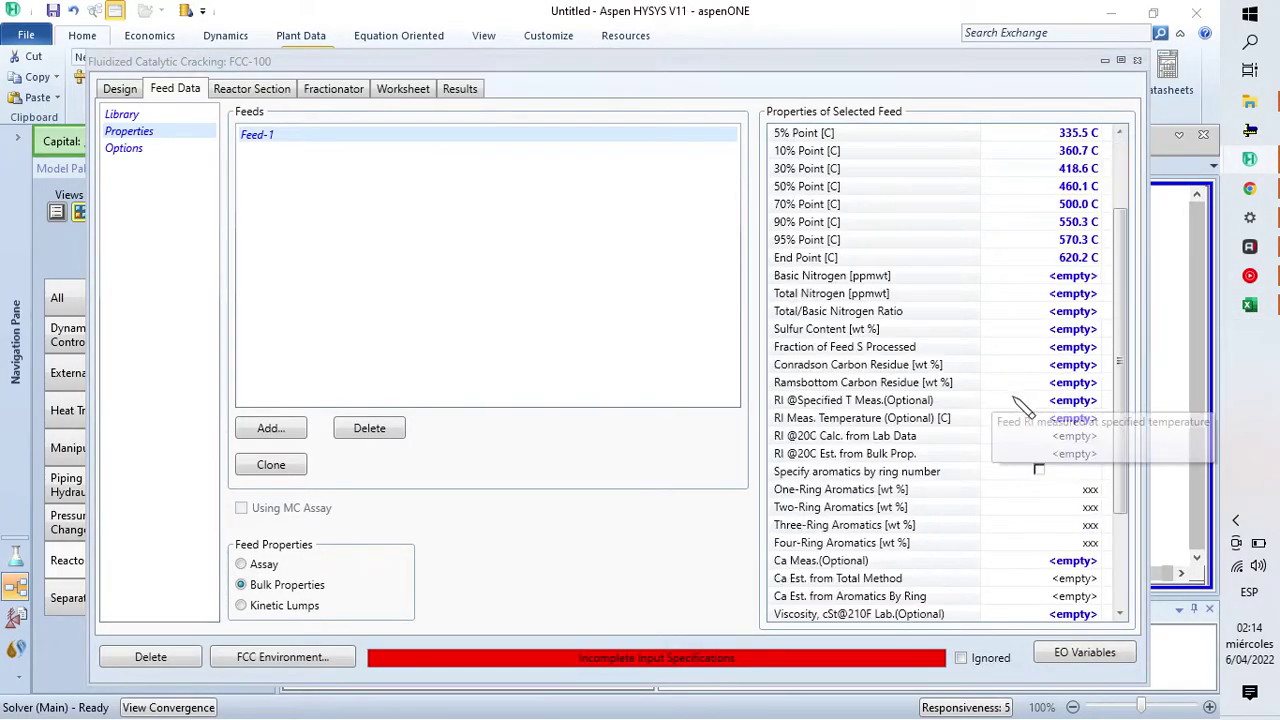
click(1249, 305)
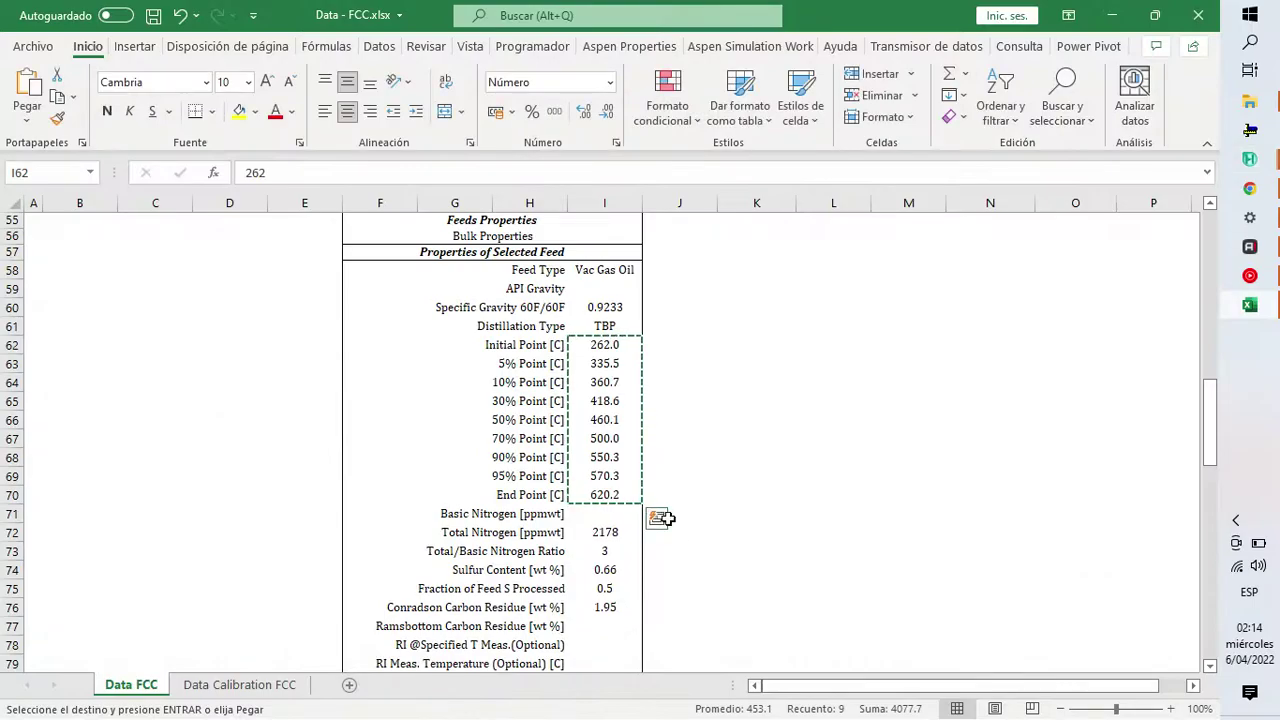
scroll(650, 510, down, 2)
drag(615, 430, 608, 500)
key(ctrl+c)
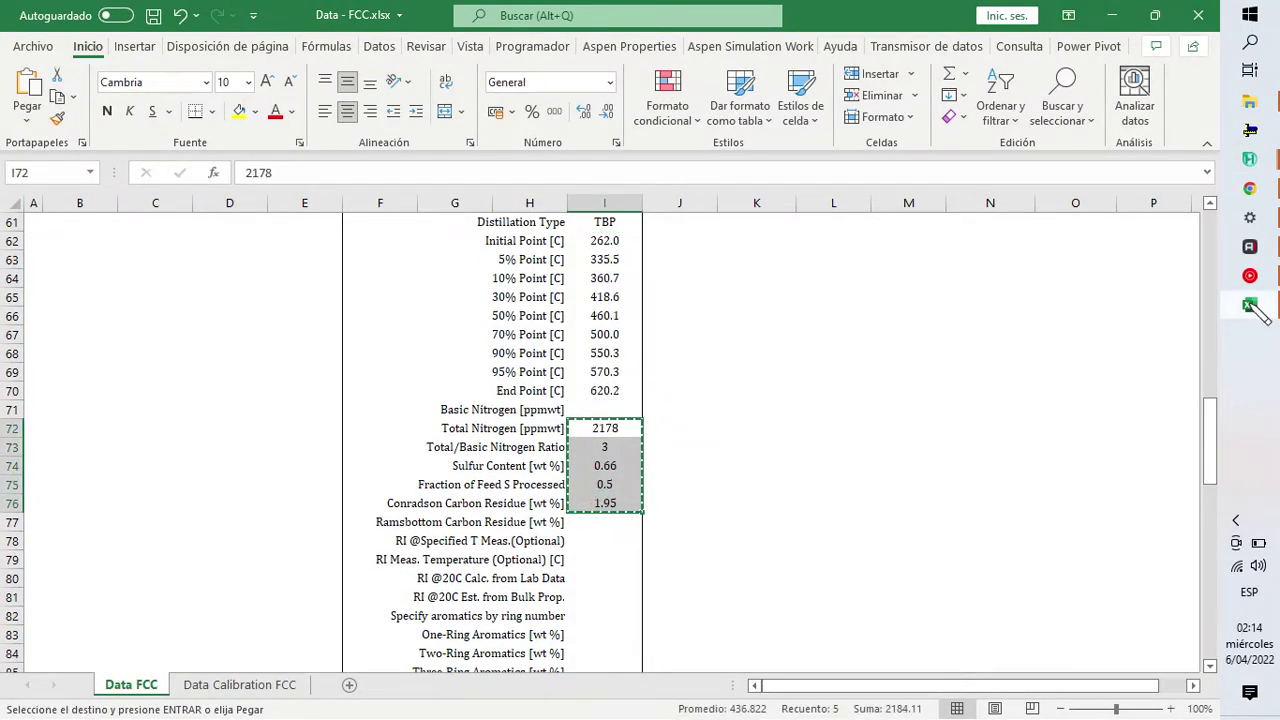
click(1250, 305)
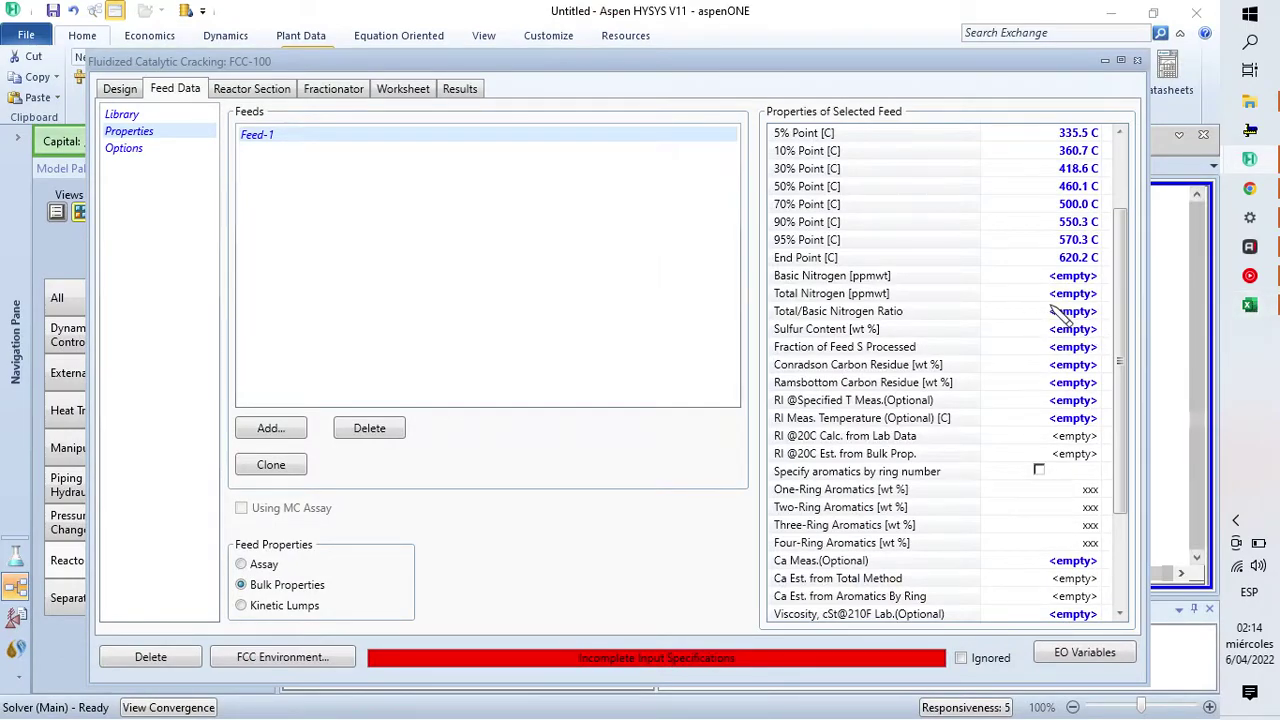
click(1074, 295)
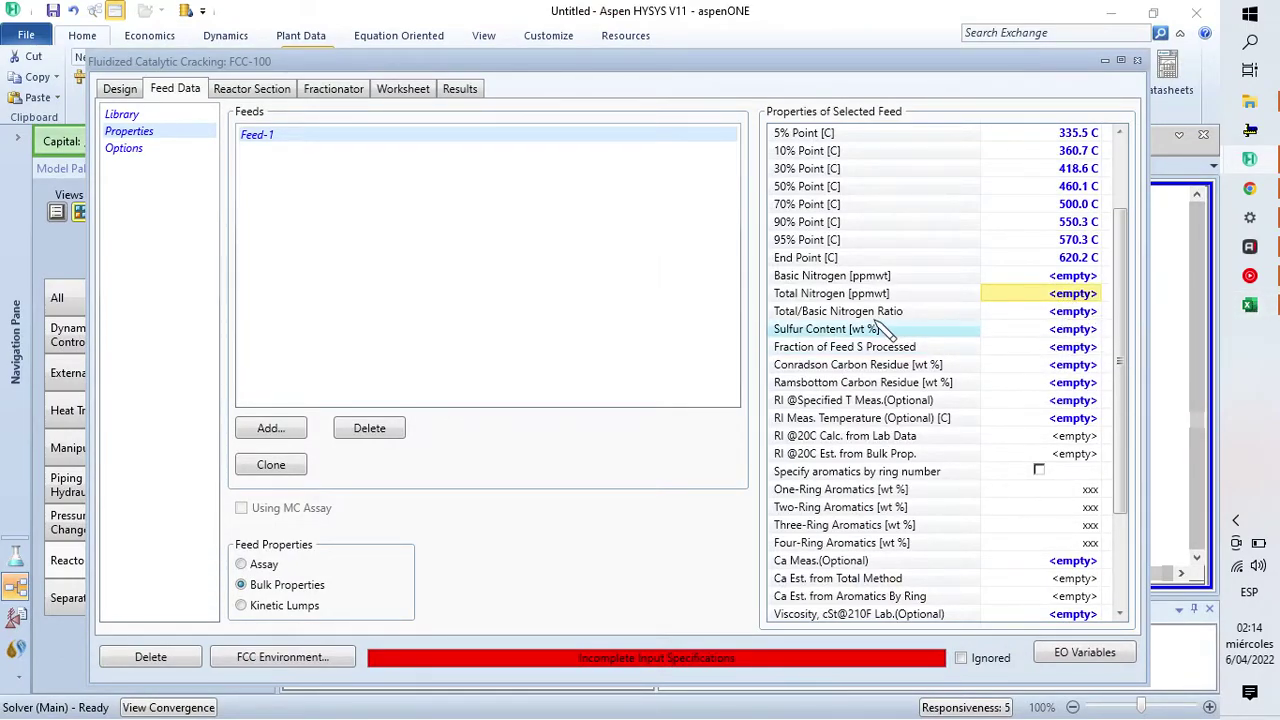
key(ctrl+v)
click(1250, 305)
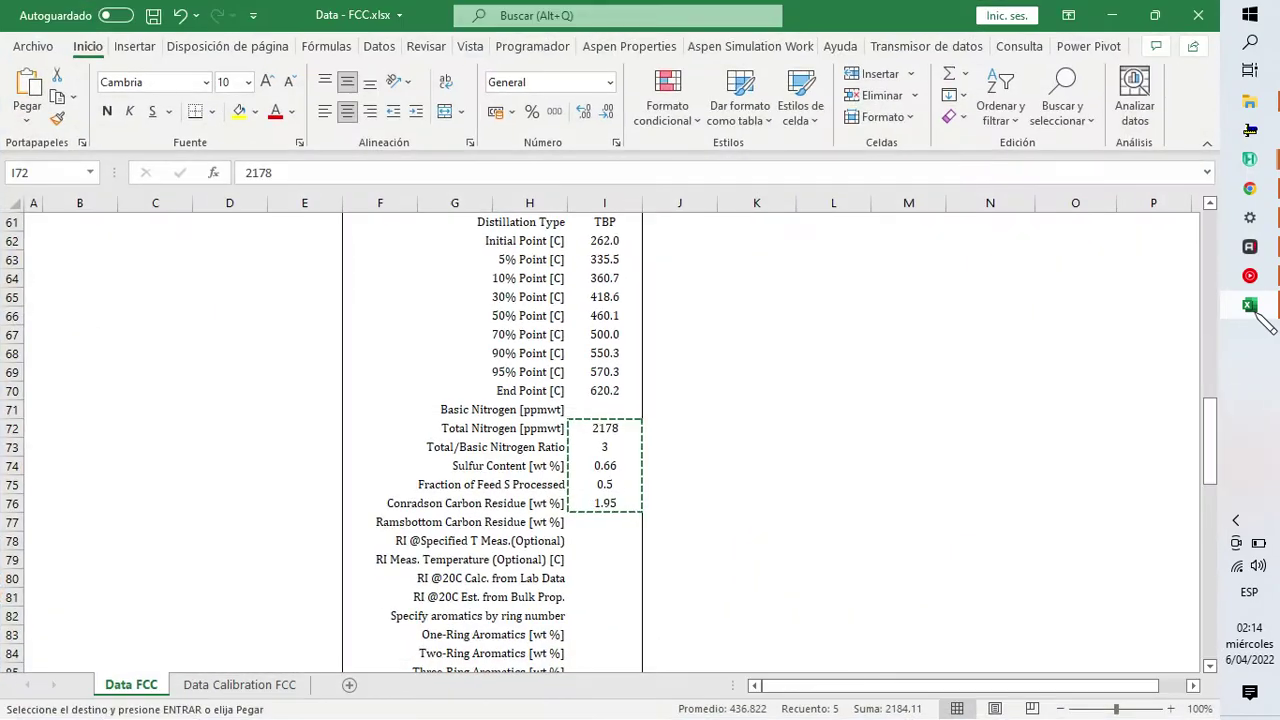
click(1257, 312)
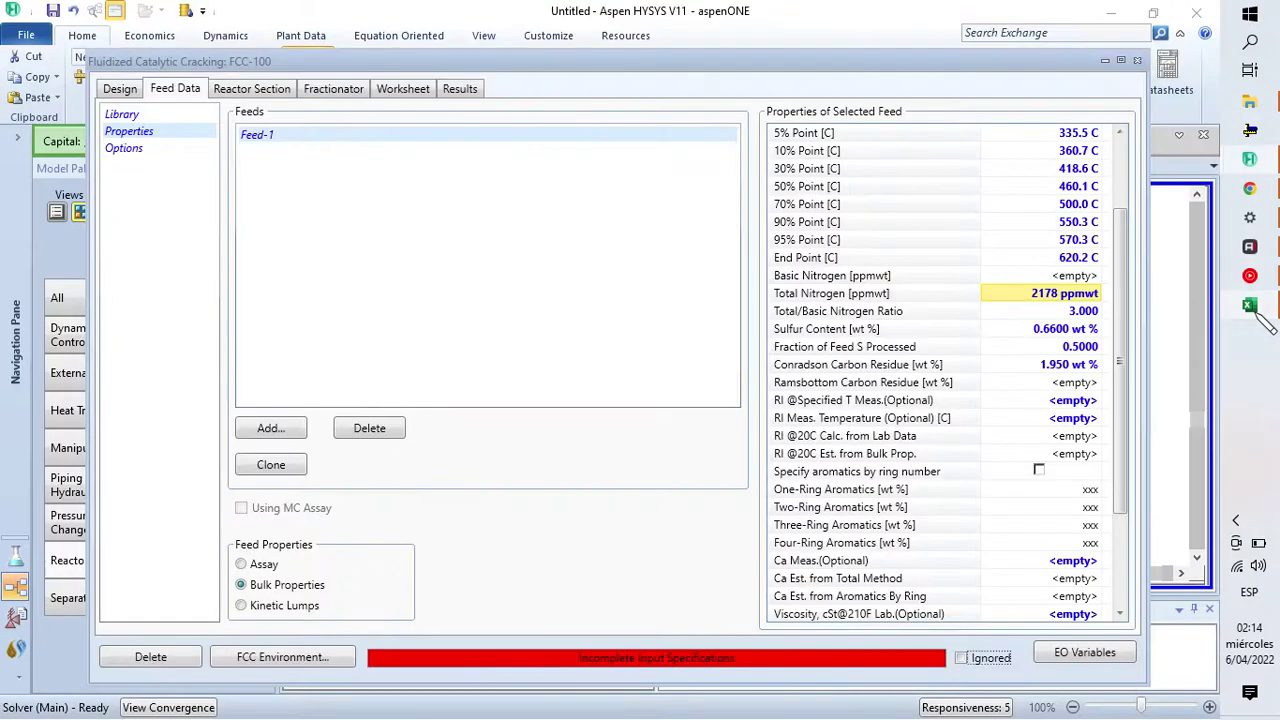
click(1257, 312)
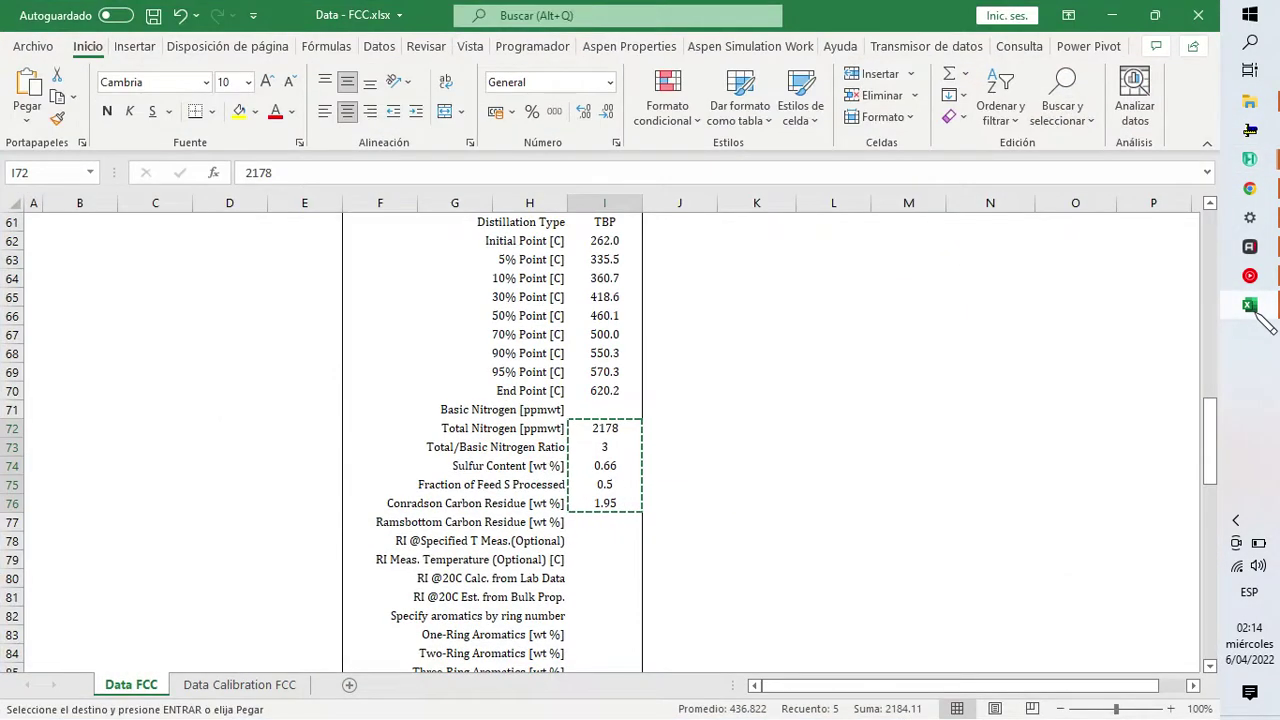
click(1257, 312)
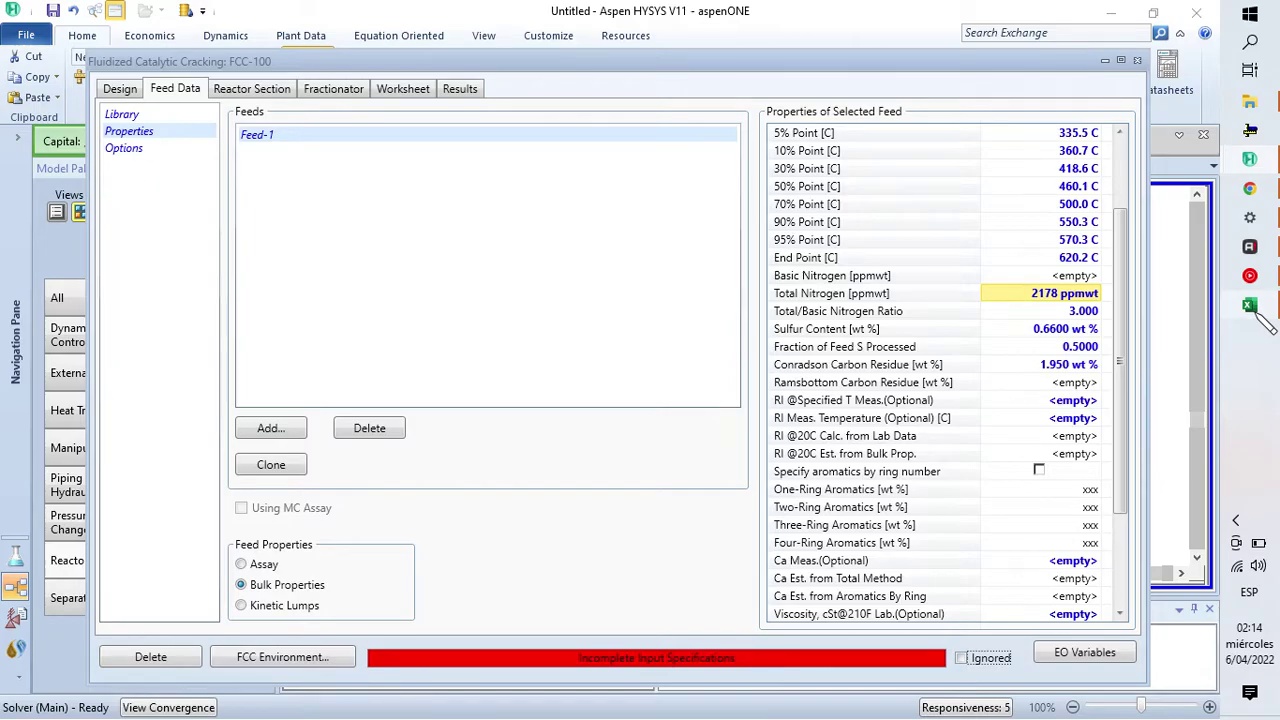
Step: Copy the feed metals from Excel into Feed-1: vanadium 0.5, nickel 5.0, sodium 0.3, iron 3.5 and copper 0.1 ppmwt
click(1257, 312)
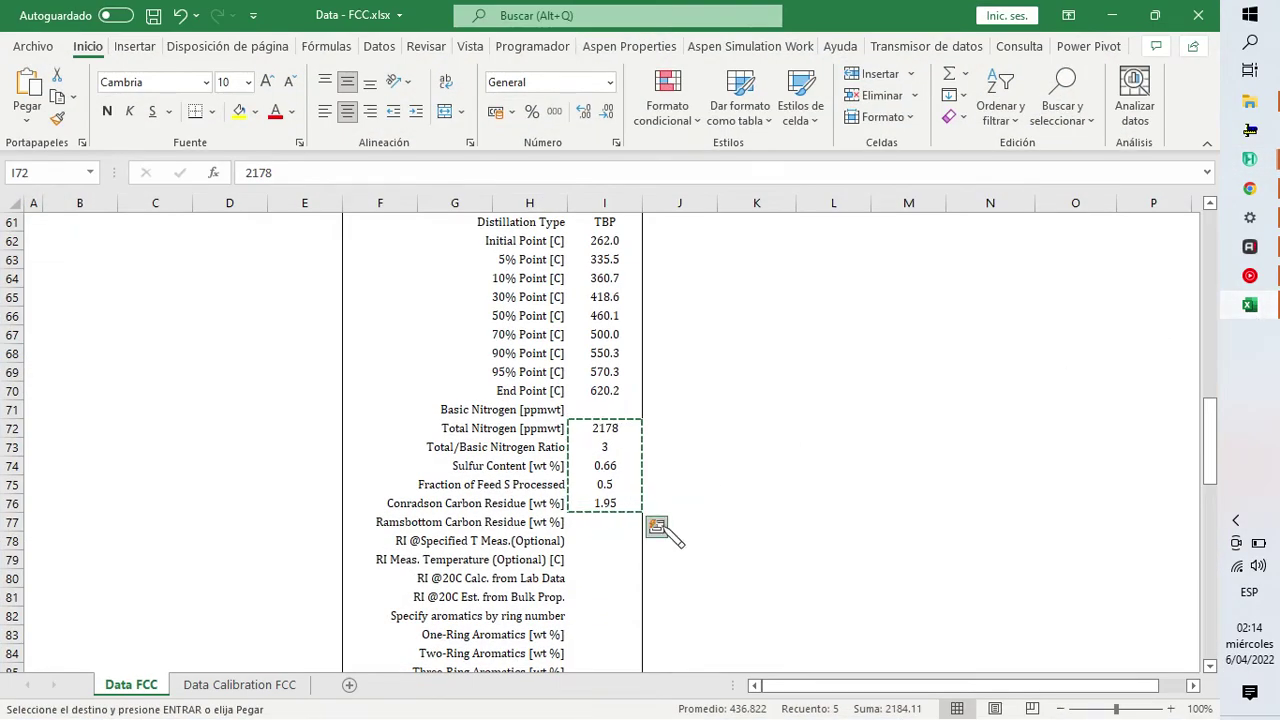
click(745, 543)
scroll(590, 528, down, 6)
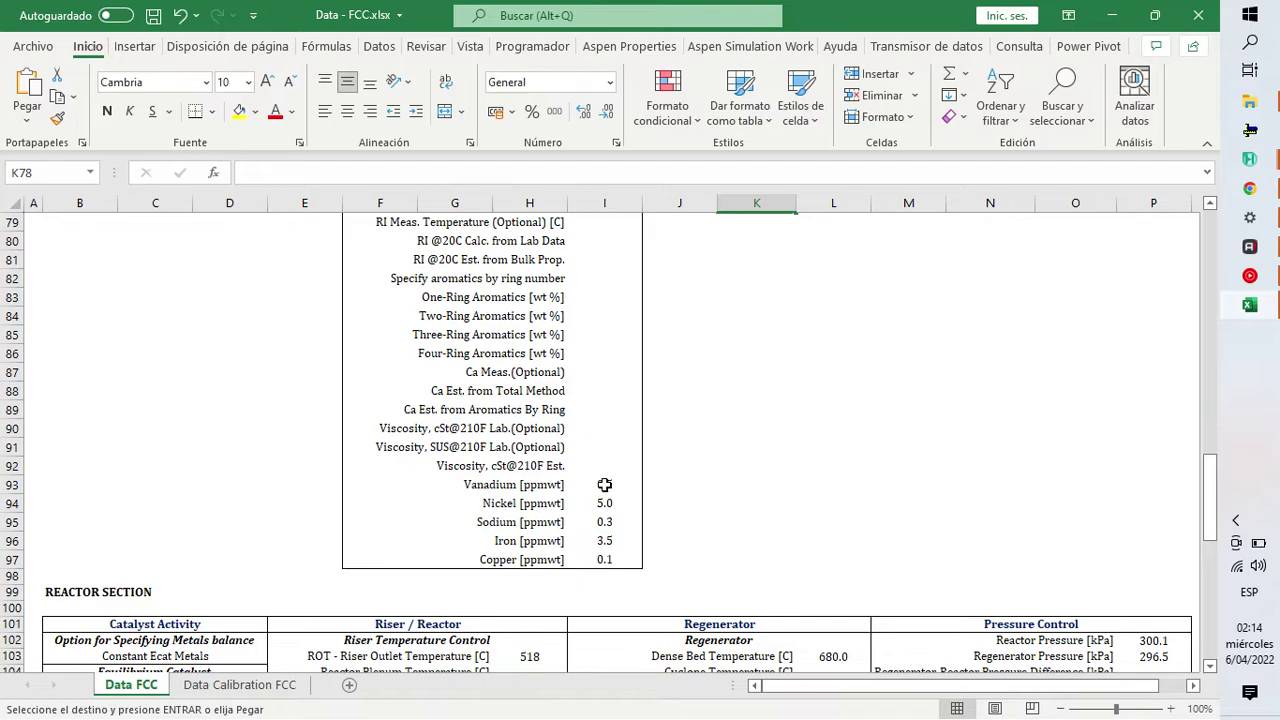
drag(604, 484, 604, 559)
key(ctrl+c)
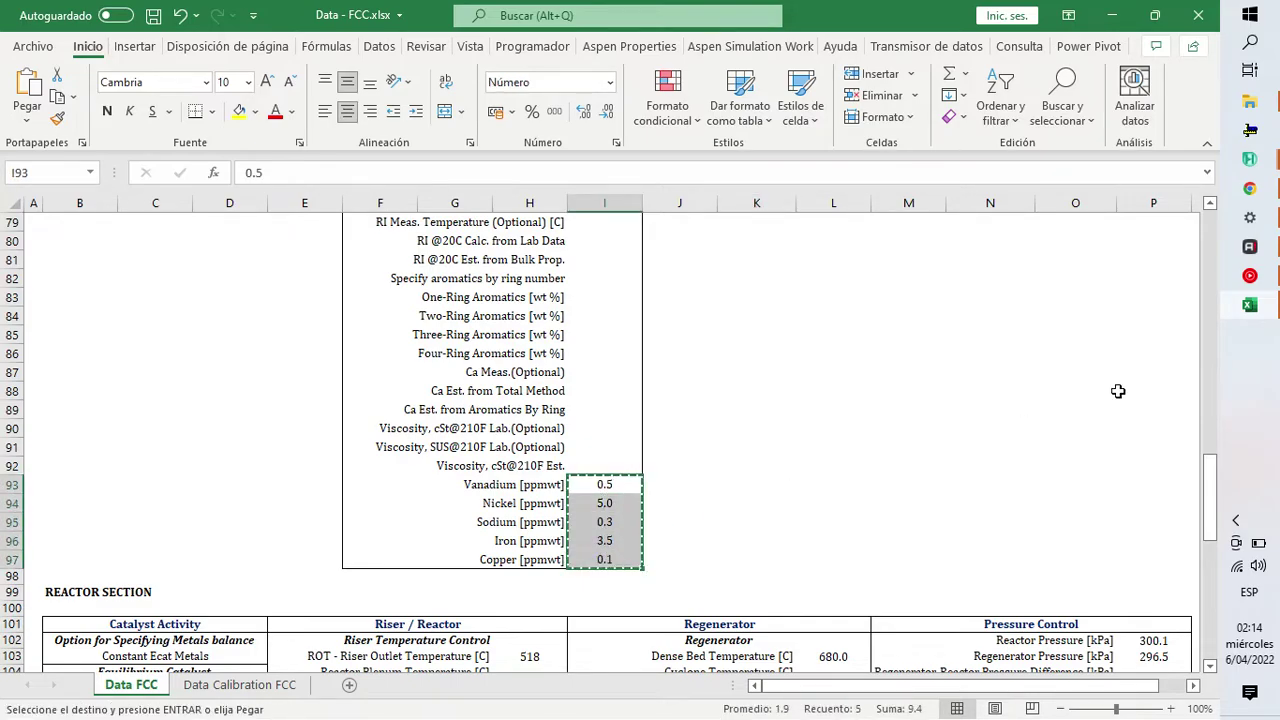
click(1249, 306)
scroll(1015, 500, down, 3)
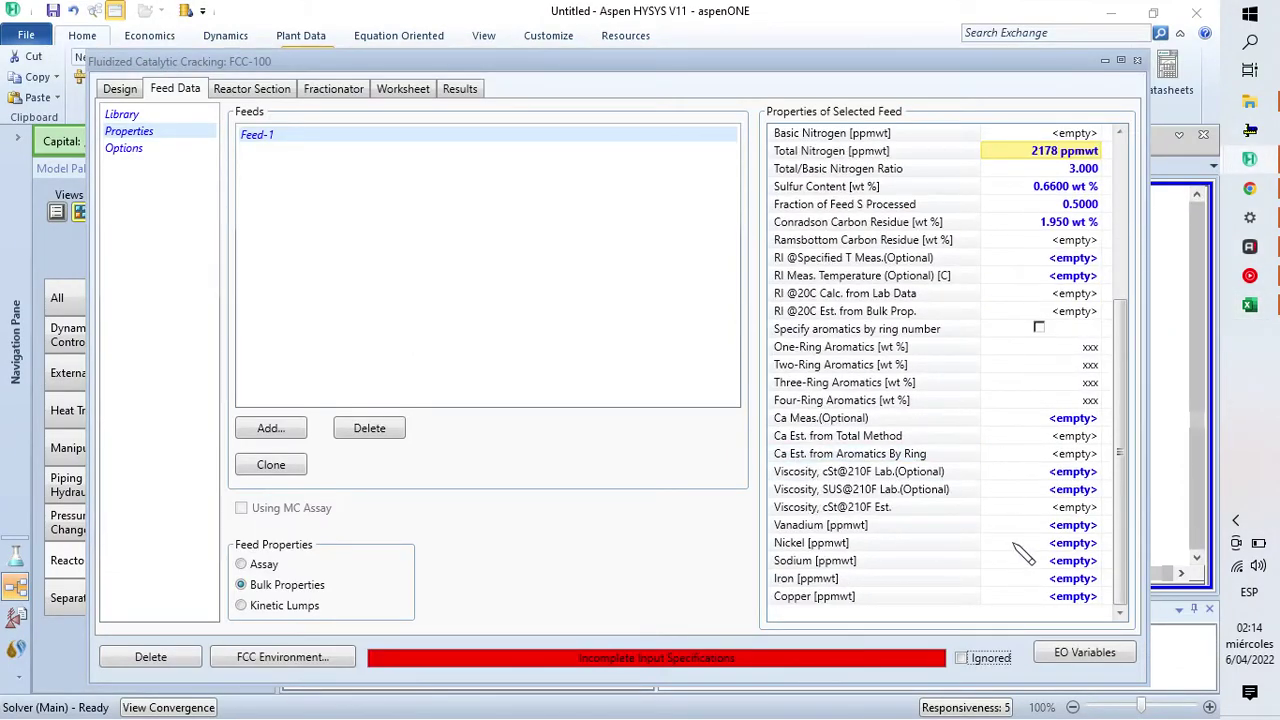
click(1072, 526)
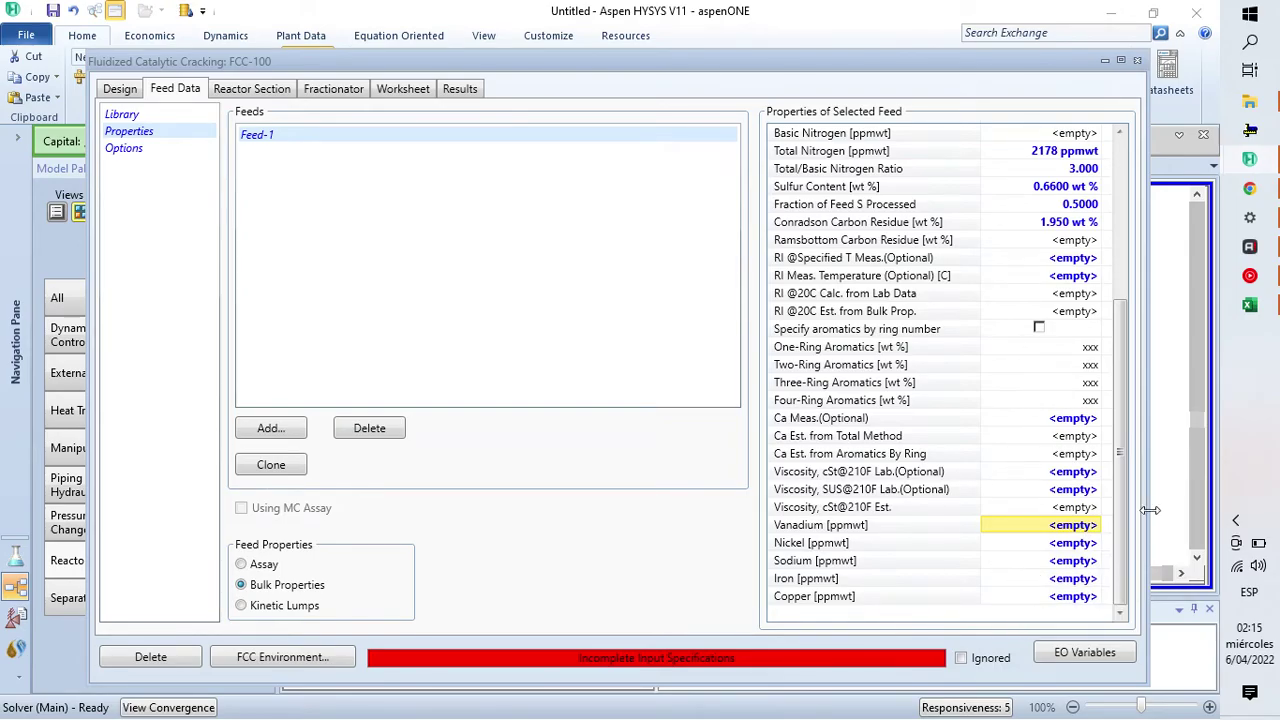
key(ctrl+v)
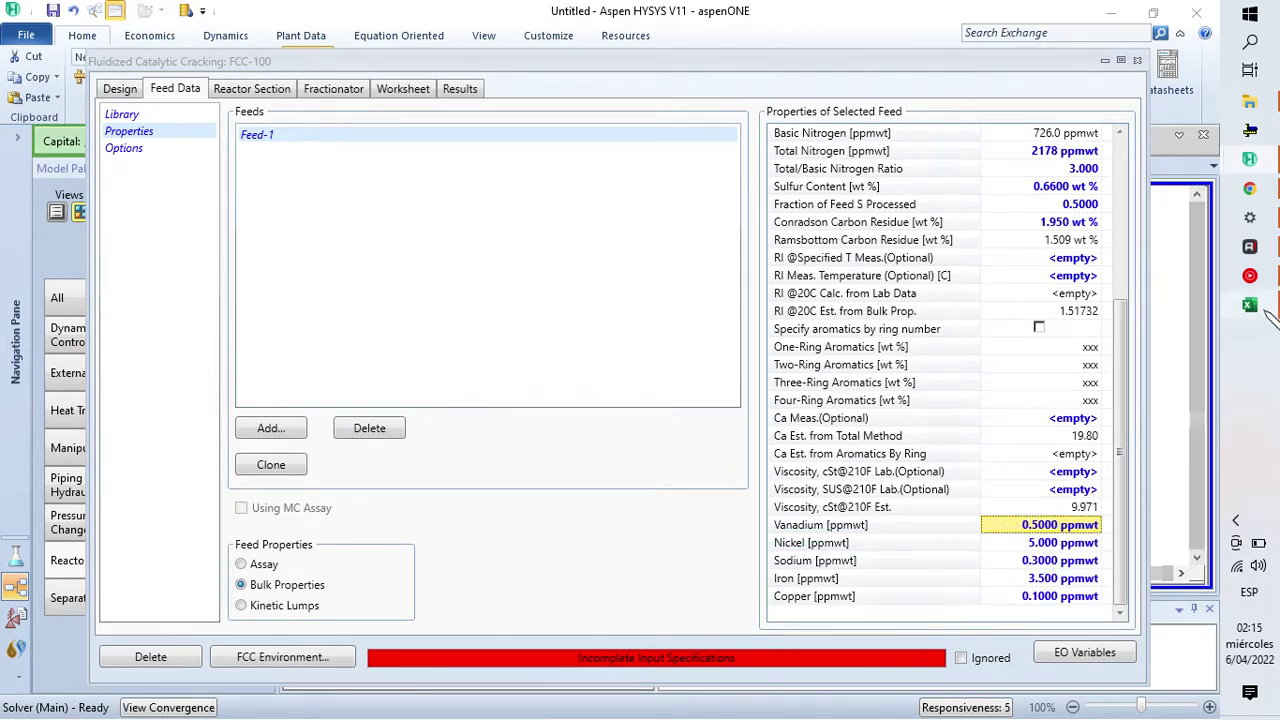
Step: Look over the reactor section data in Excel, view the feed data options in HYSYS, and open the reactor section's Catalyst Activity page
click(1249, 306)
click(990, 449)
scroll(634, 420, down, 6)
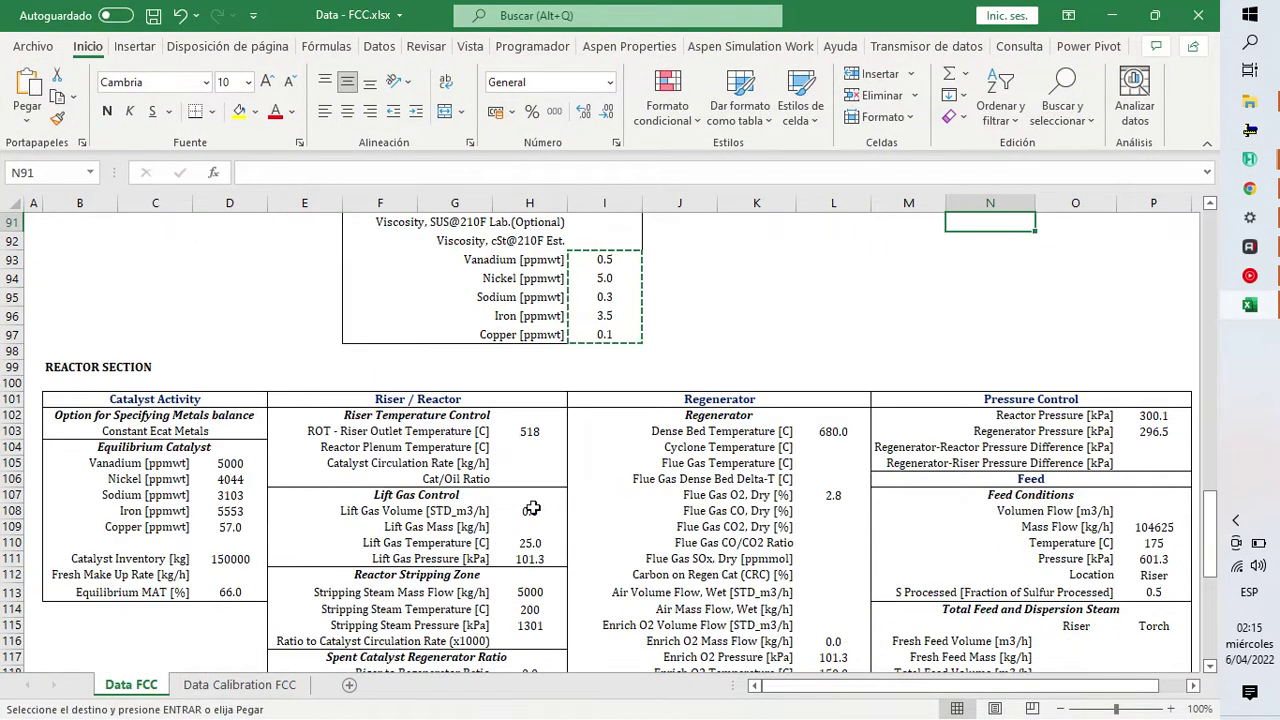
key(alt+Tab)
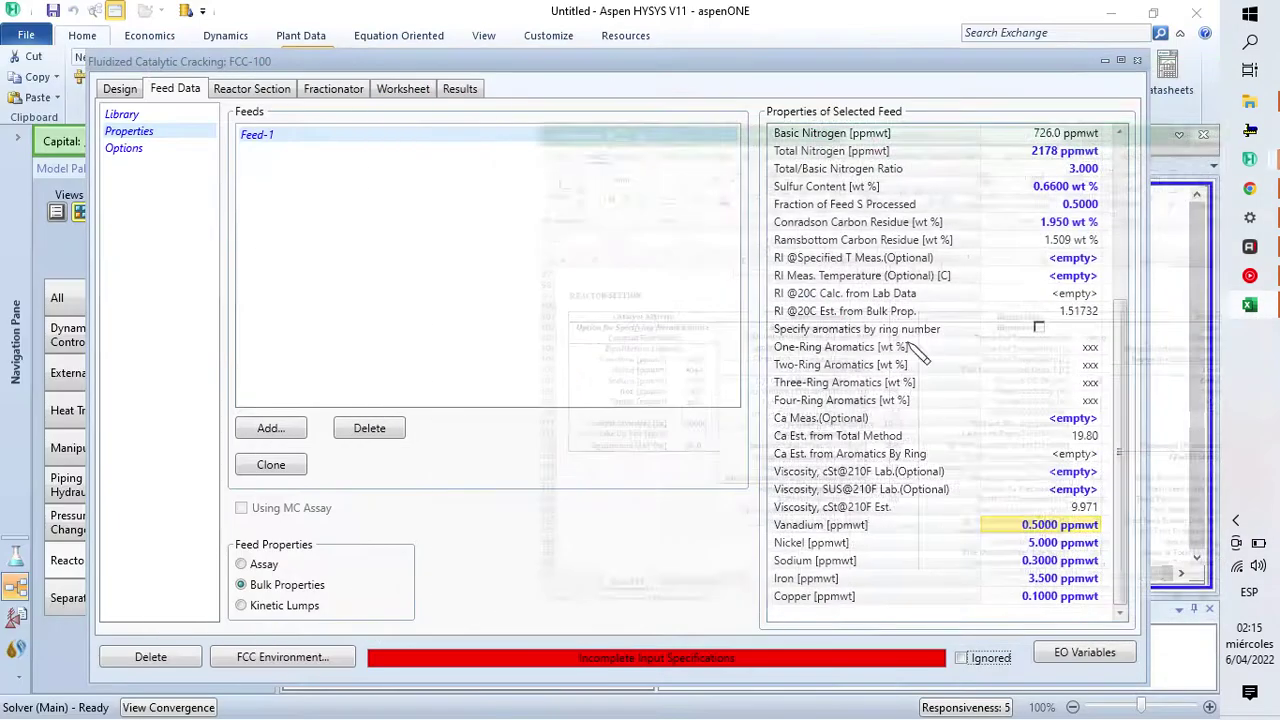
click(125, 149)
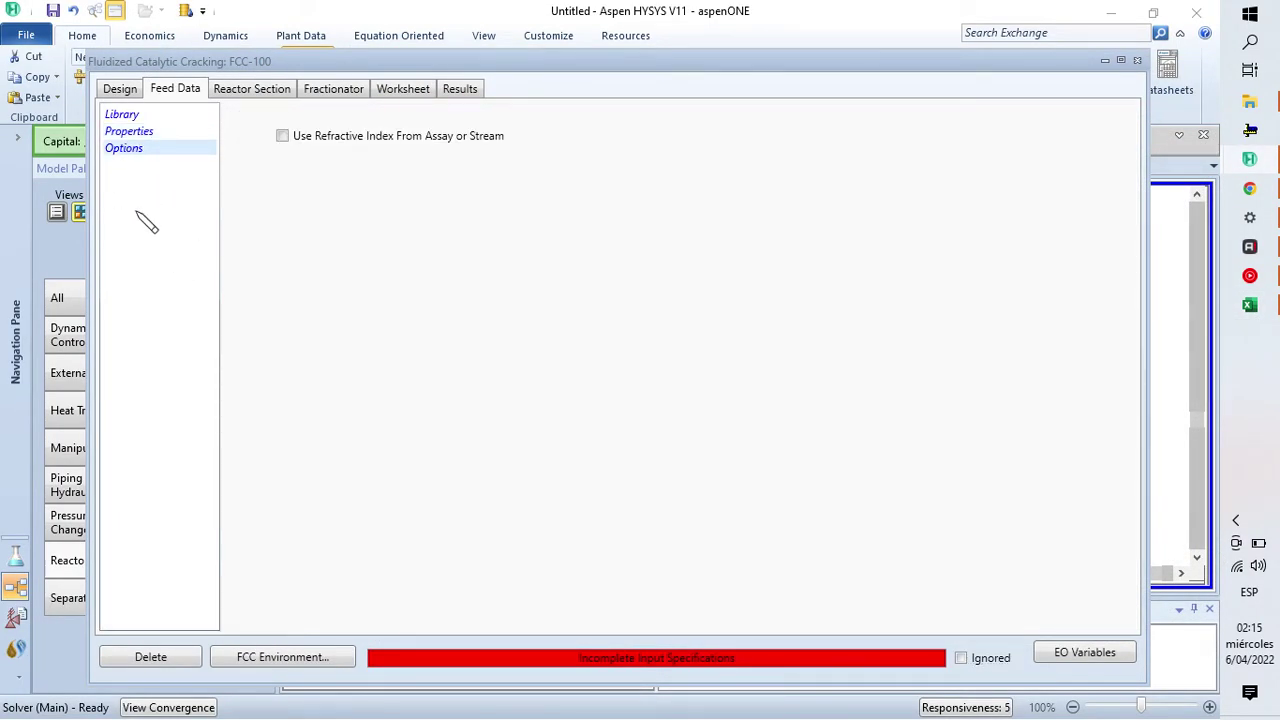
click(250, 92)
click(140, 152)
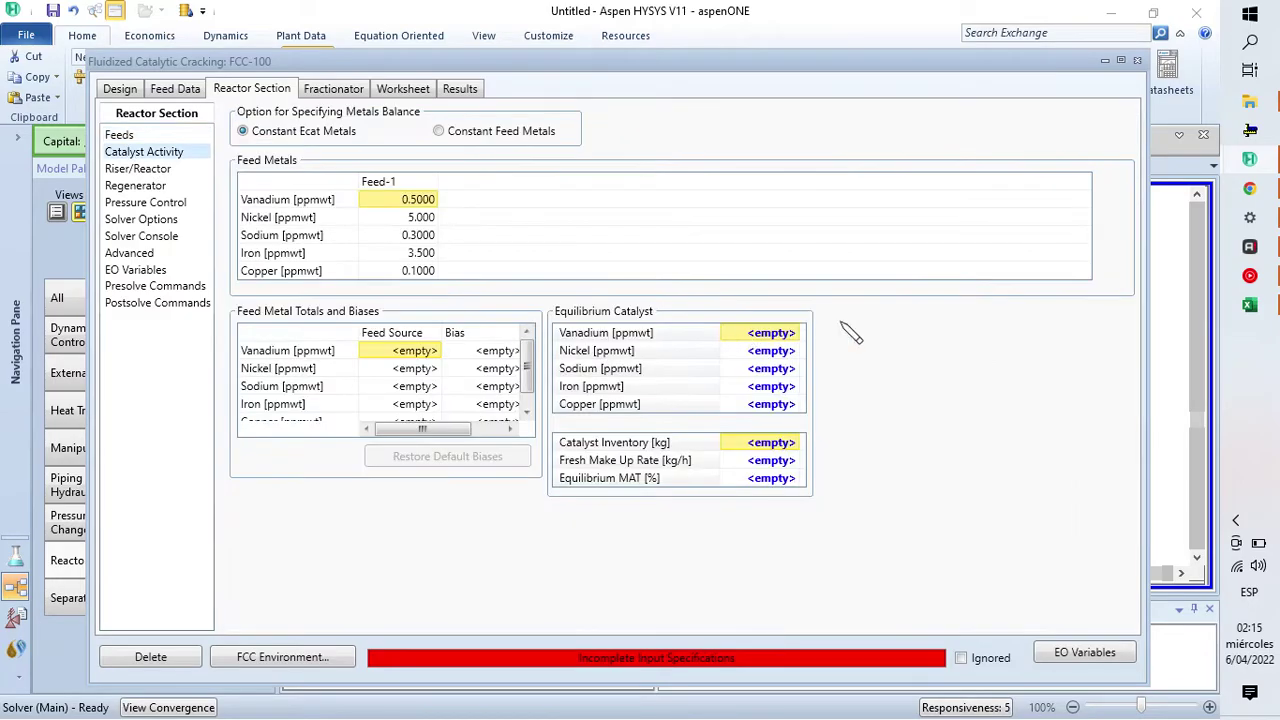
Step: Check in Excel which option specifies the metals balance and compare it with the Catalyst Activity page in HYSYS
click(1249, 304)
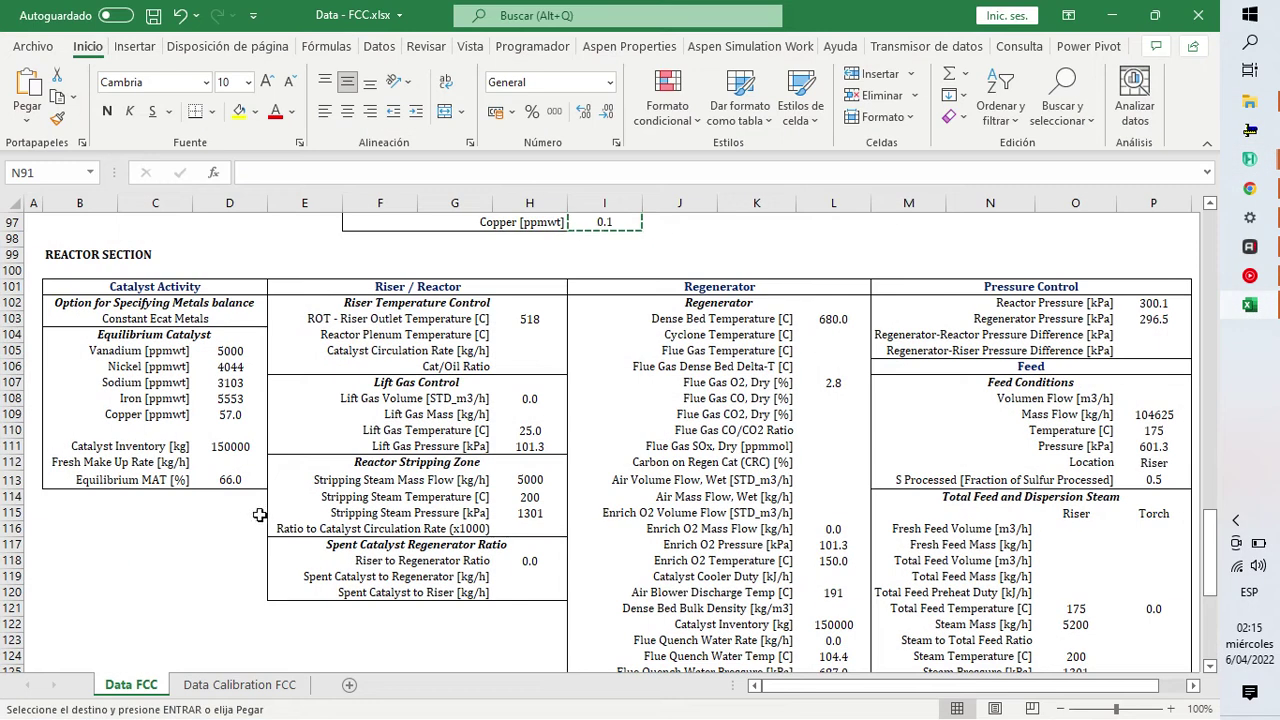
click(187, 322)
key(alt+Tab)
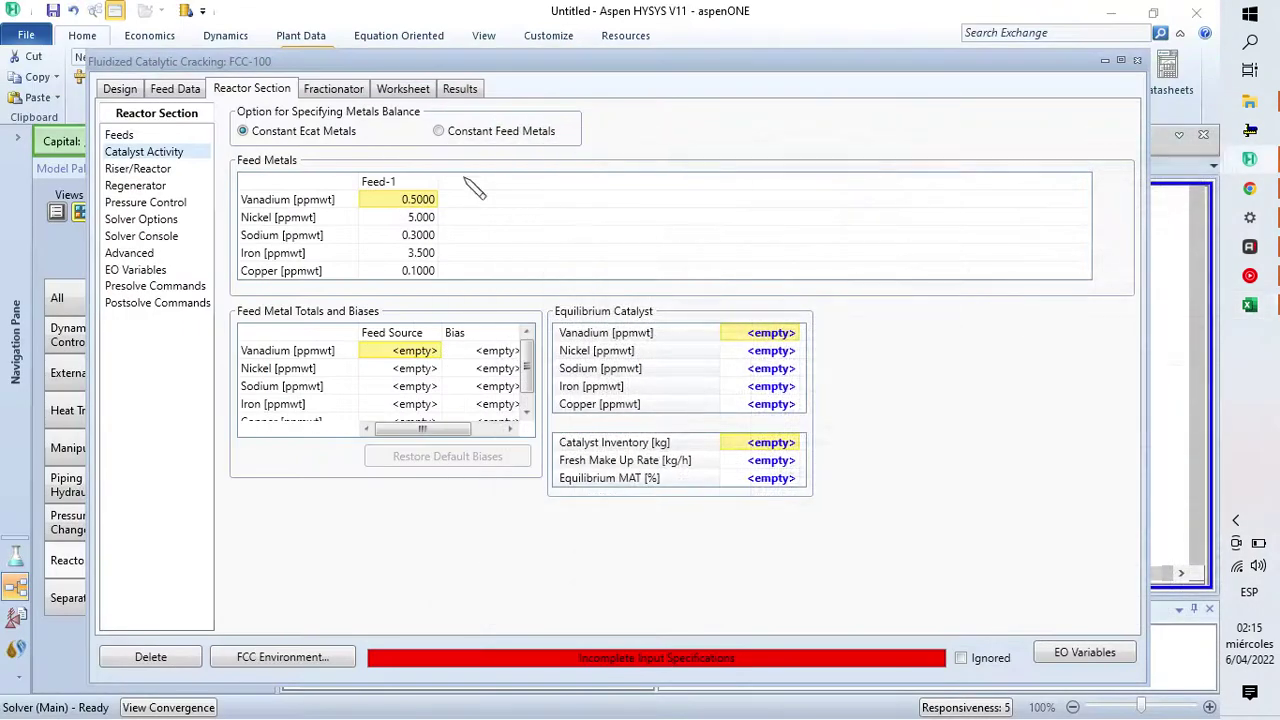
Step: Copy the equilibrium catalyst metals from Excel into Catalyst Activity: vanadium 5000, nickel 4044, sodium 3103, iron 5553 and copper 57 ppmwt
click(1249, 304)
drag(220, 351, 231, 416)
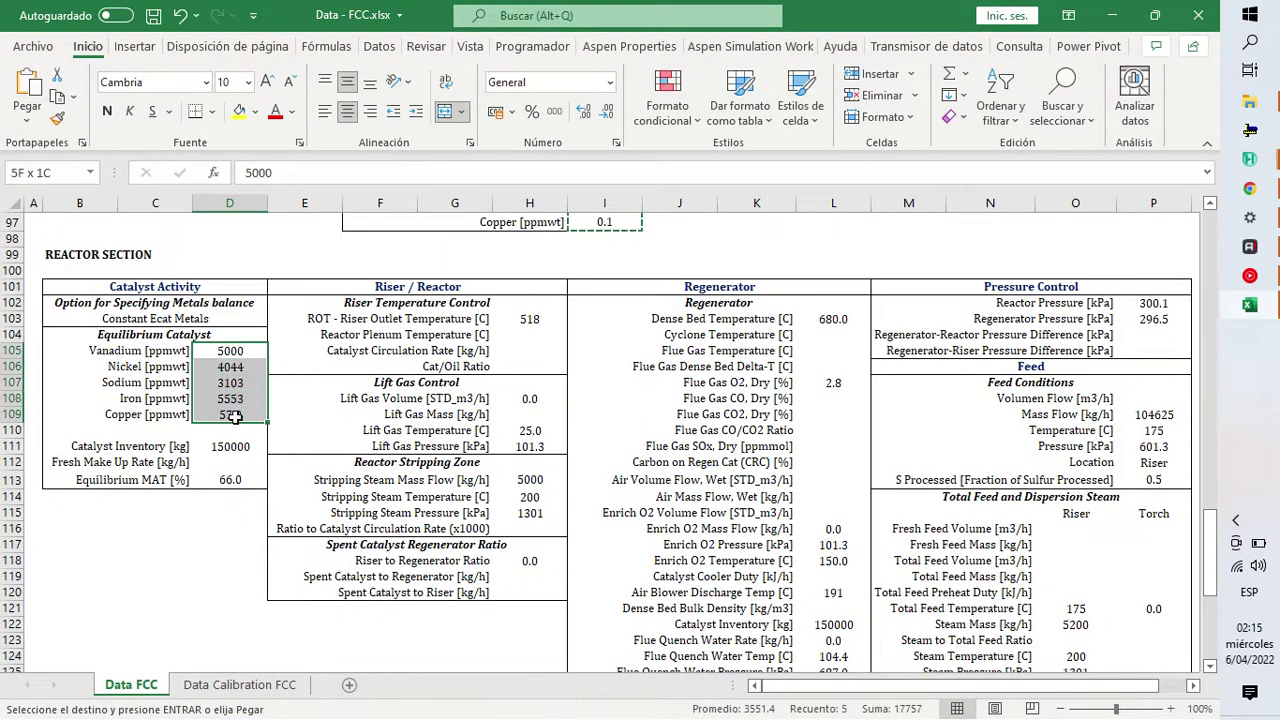
key(ctrl+c)
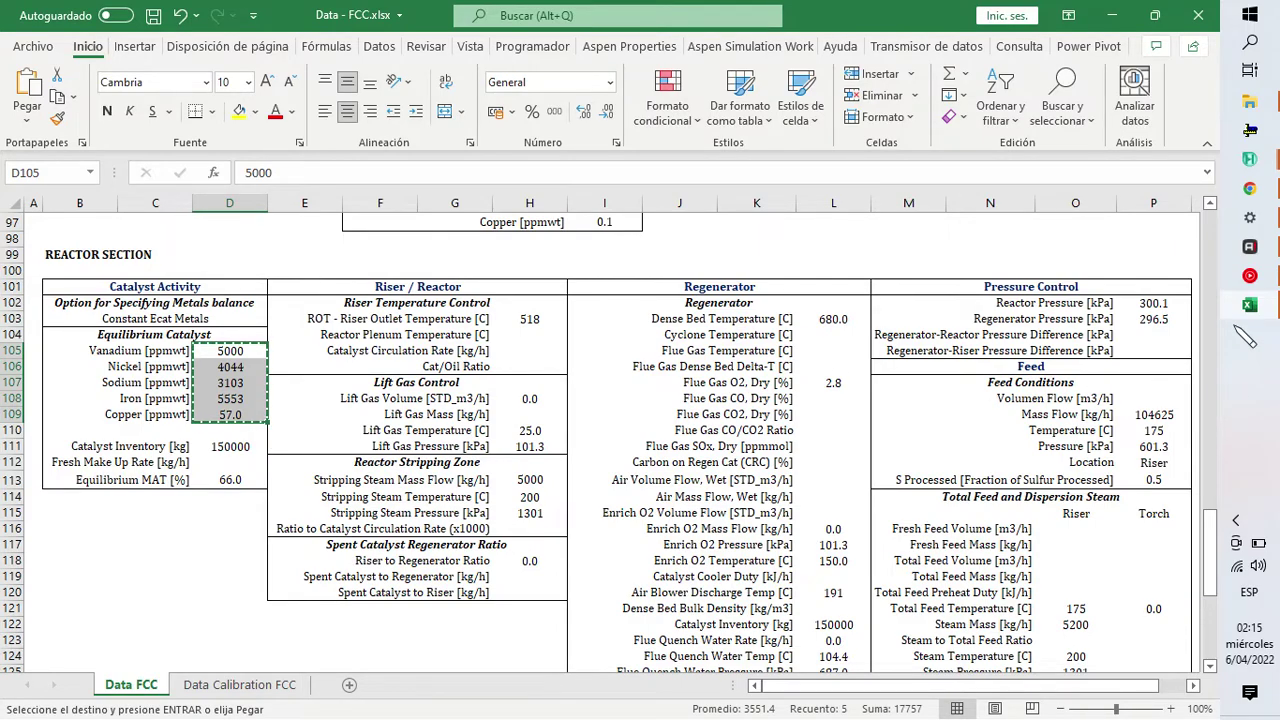
click(1251, 306)
click(756, 390)
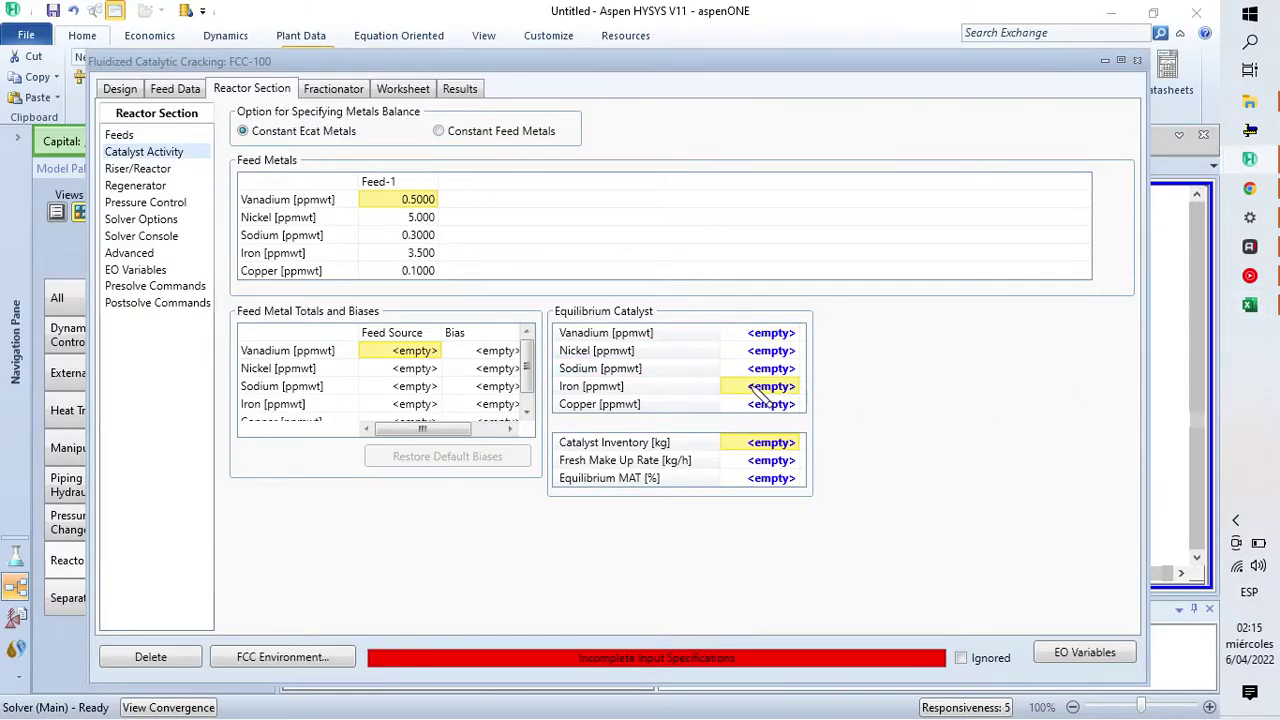
click(761, 337)
key(ctrl+v)
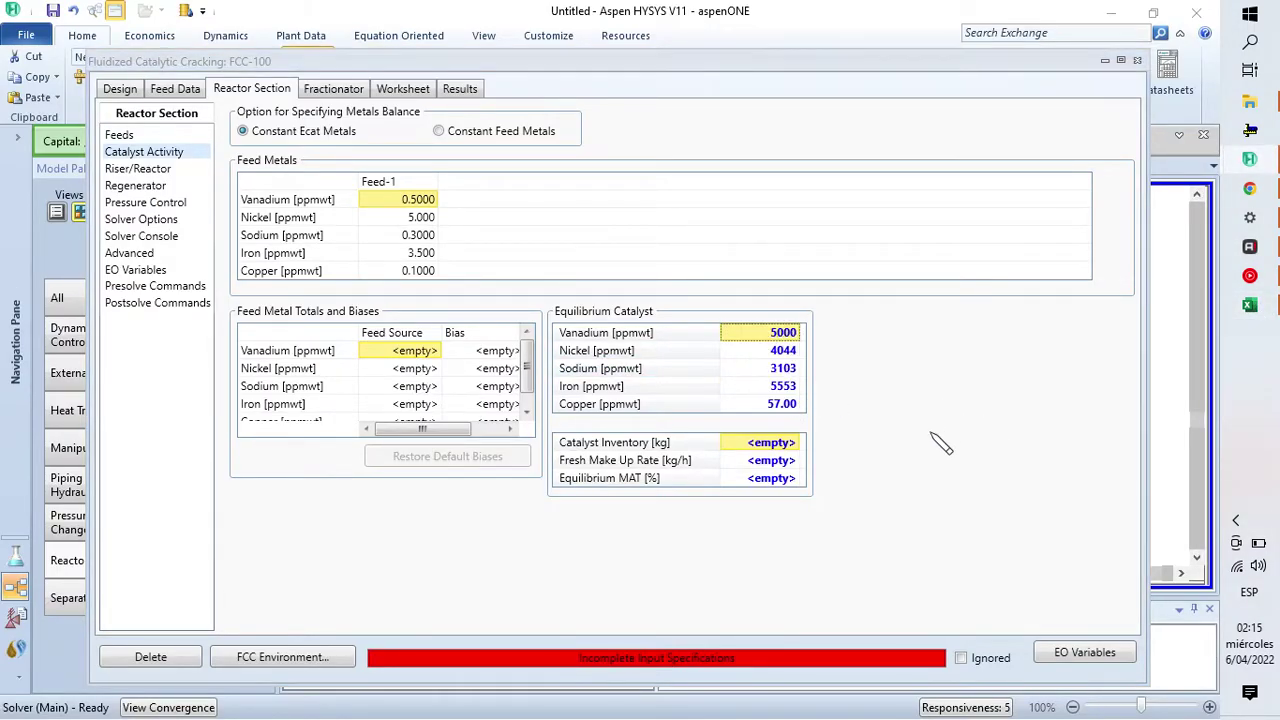
Step: Copy the catalyst inventory of 150000 kg from the Excel catalyst activity data into the equilibrium catalyst specifications in HYSYS
click(1251, 306)
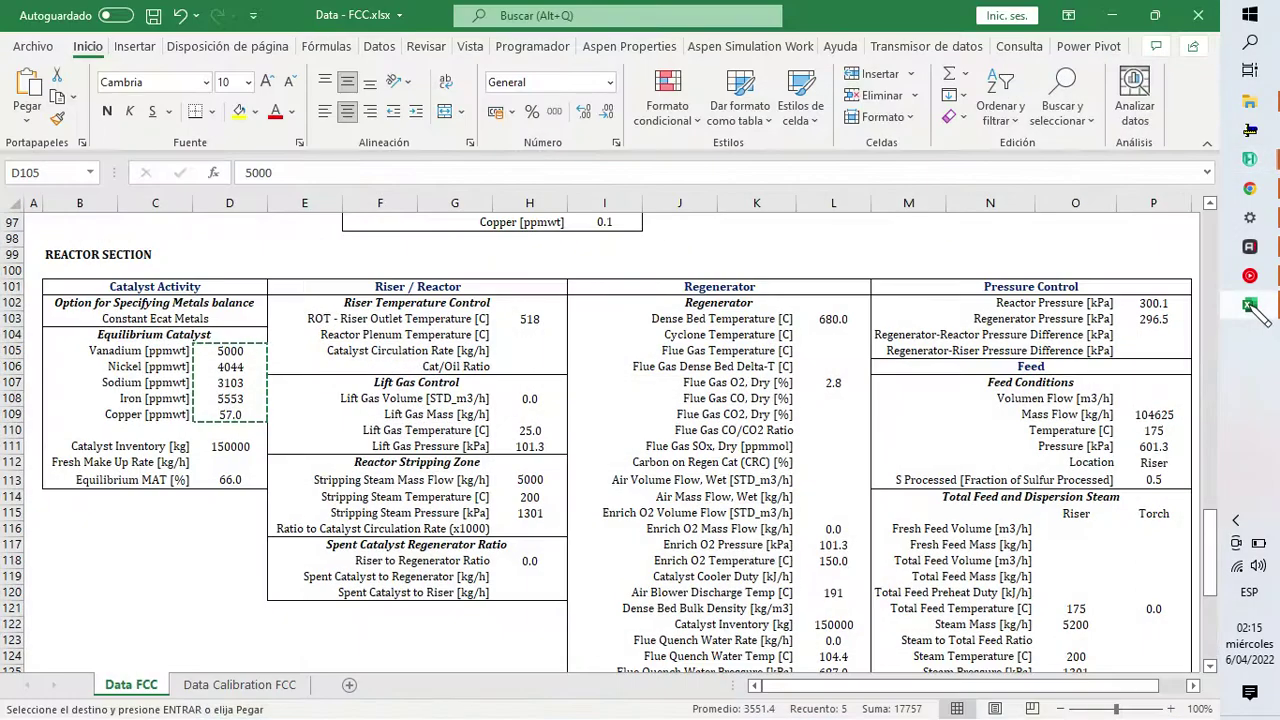
click(1254, 308)
click(1252, 306)
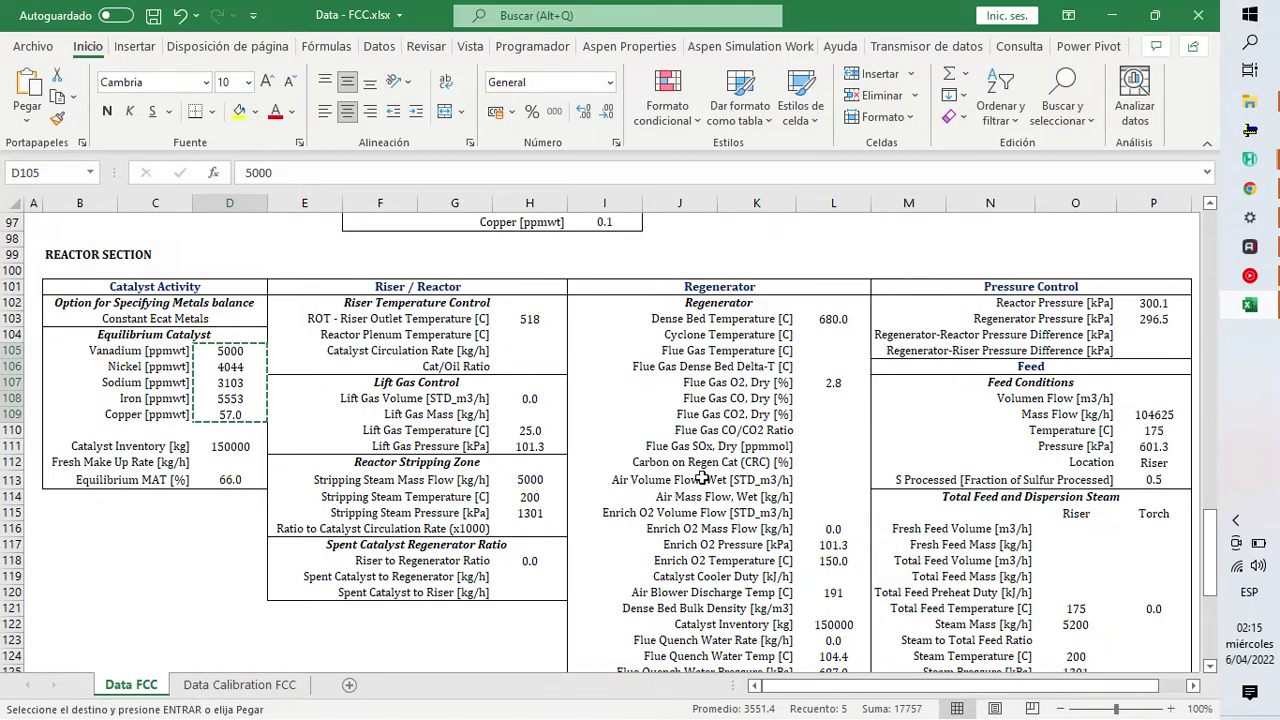
click(236, 448)
key(ctrl+c)
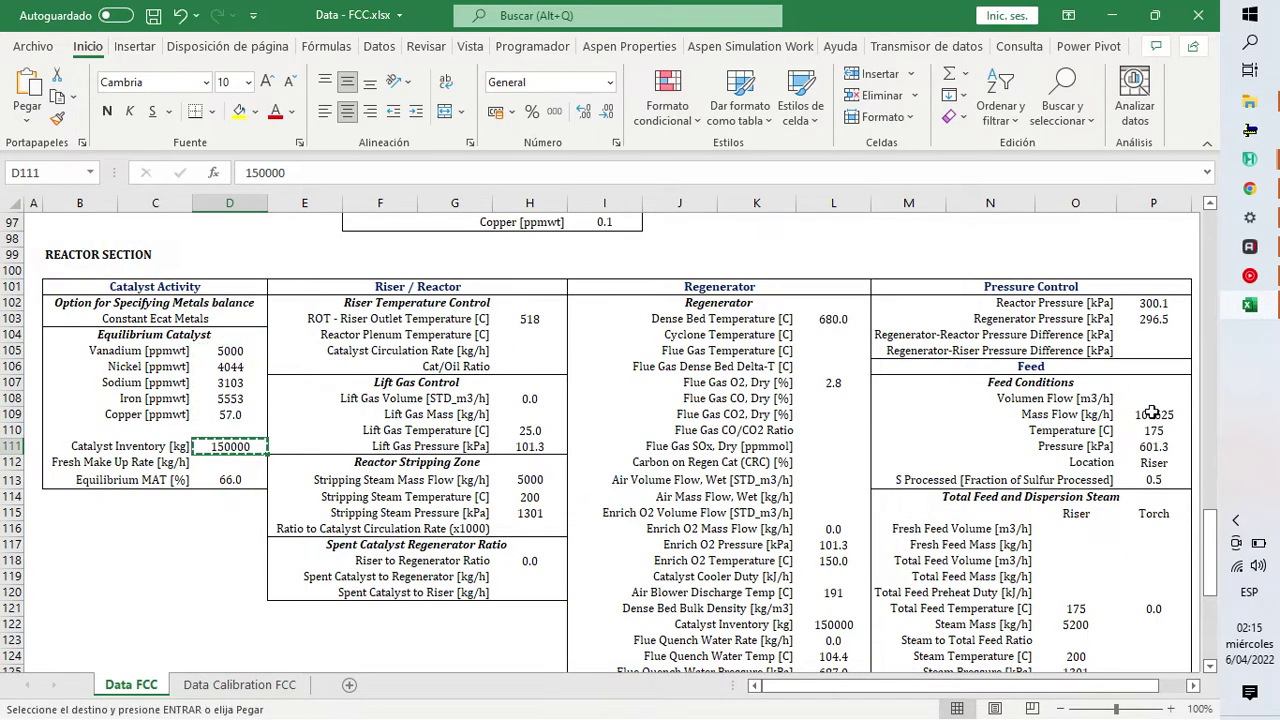
click(1250, 308)
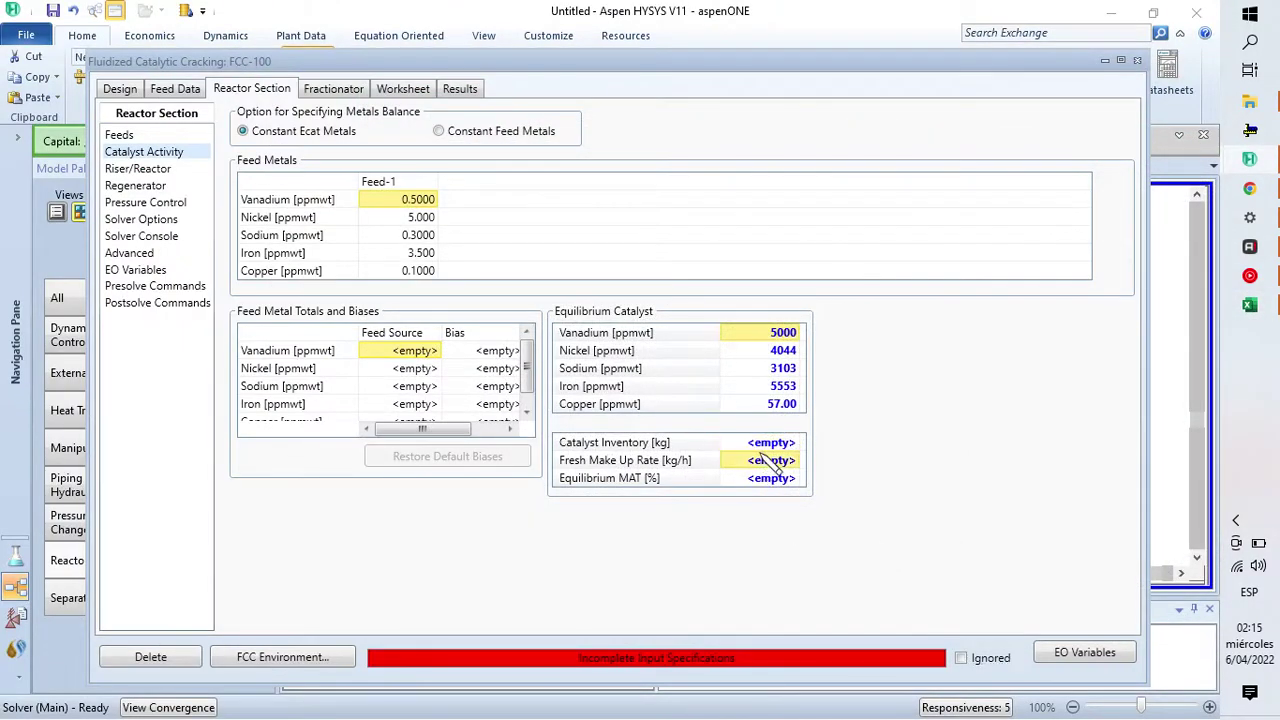
key(ctrl+v)
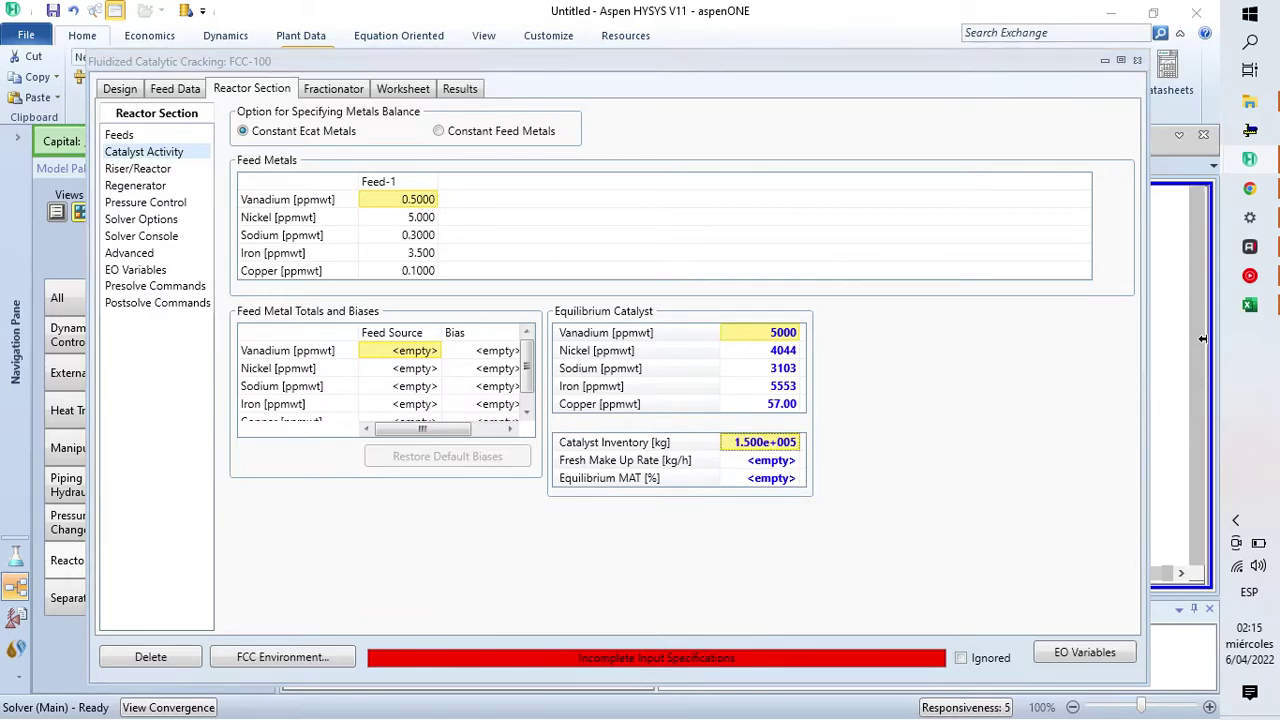
Step: Check the equilibrium MAT in Excel and set it to 66 % in the HYSYS equilibrium catalyst specifications
click(1250, 308)
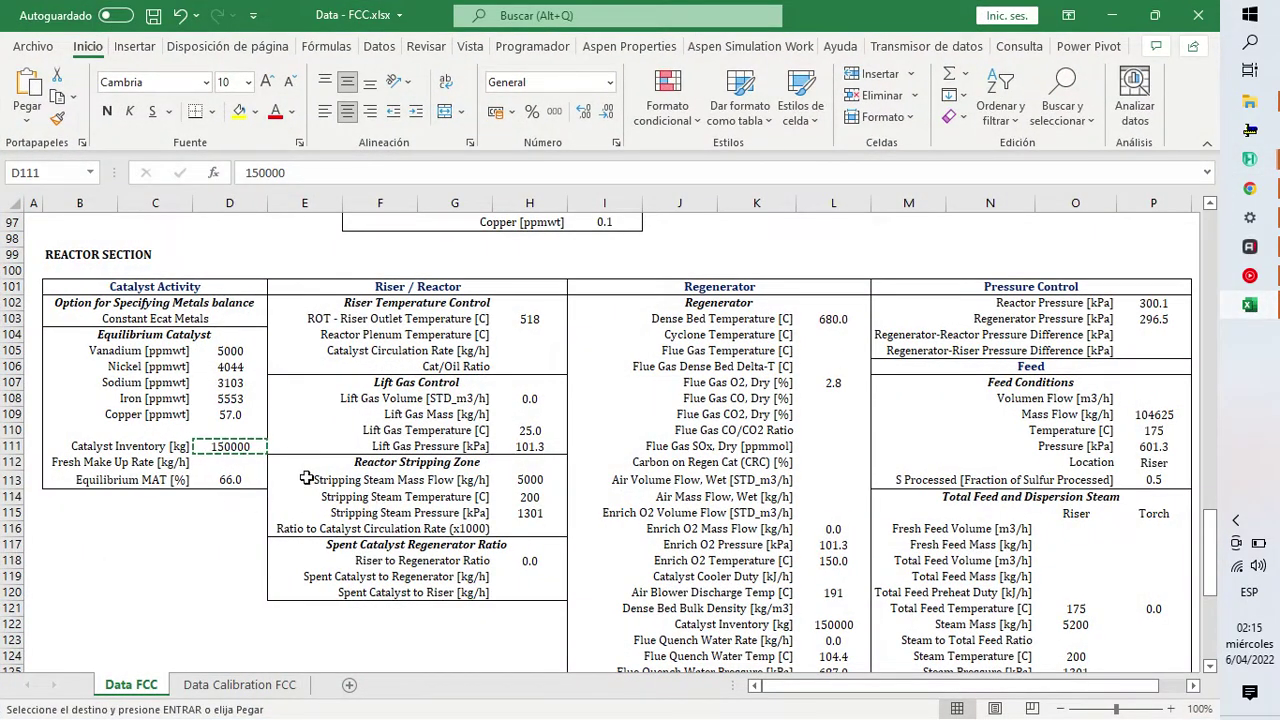
click(1252, 310)
click(777, 478)
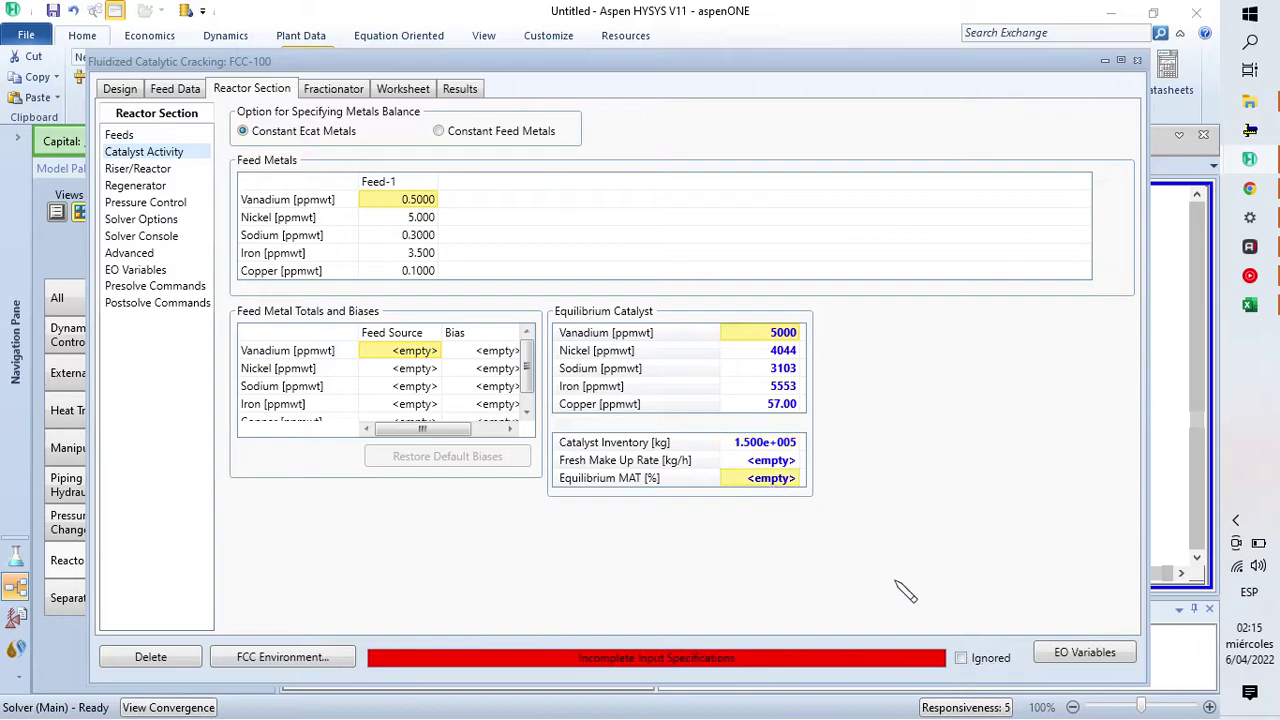
text(66)
key(Return)
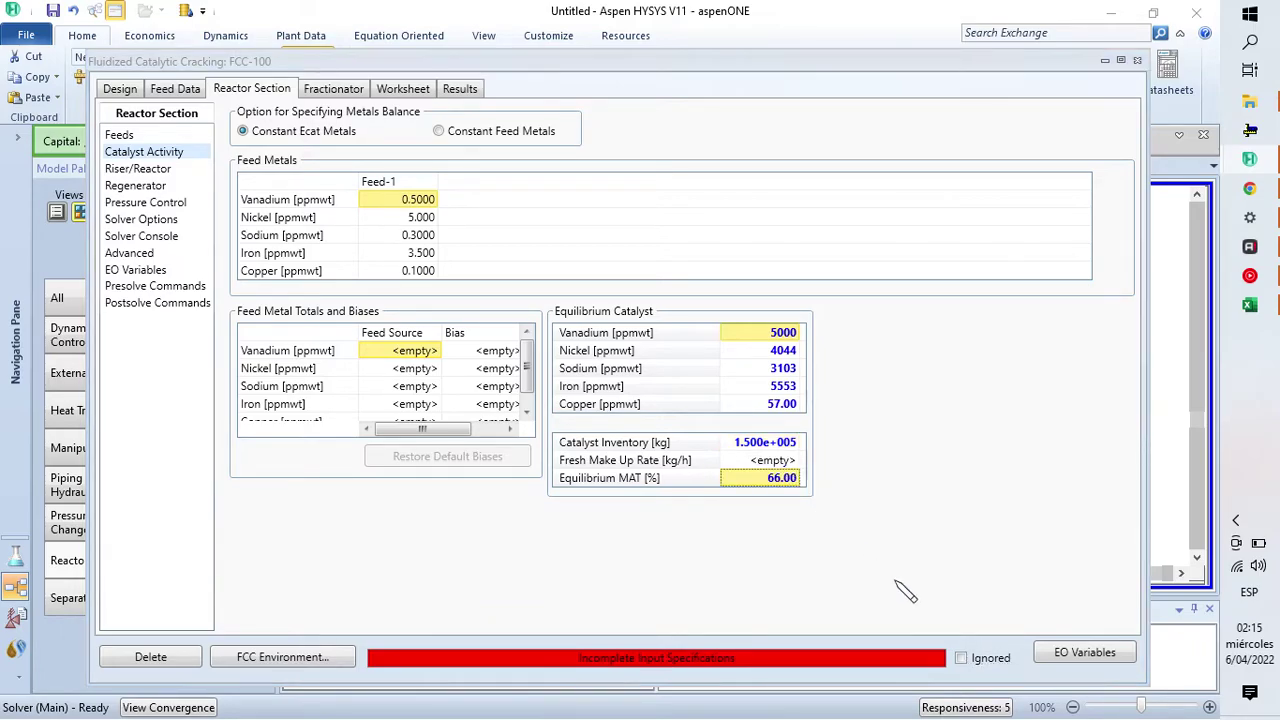
Step: Set the riser outlet temperature to 518 °C on the Riser/Reactor page as listed in Excel, and recheck the Catalyst Activity entries
click(148, 170)
click(1250, 308)
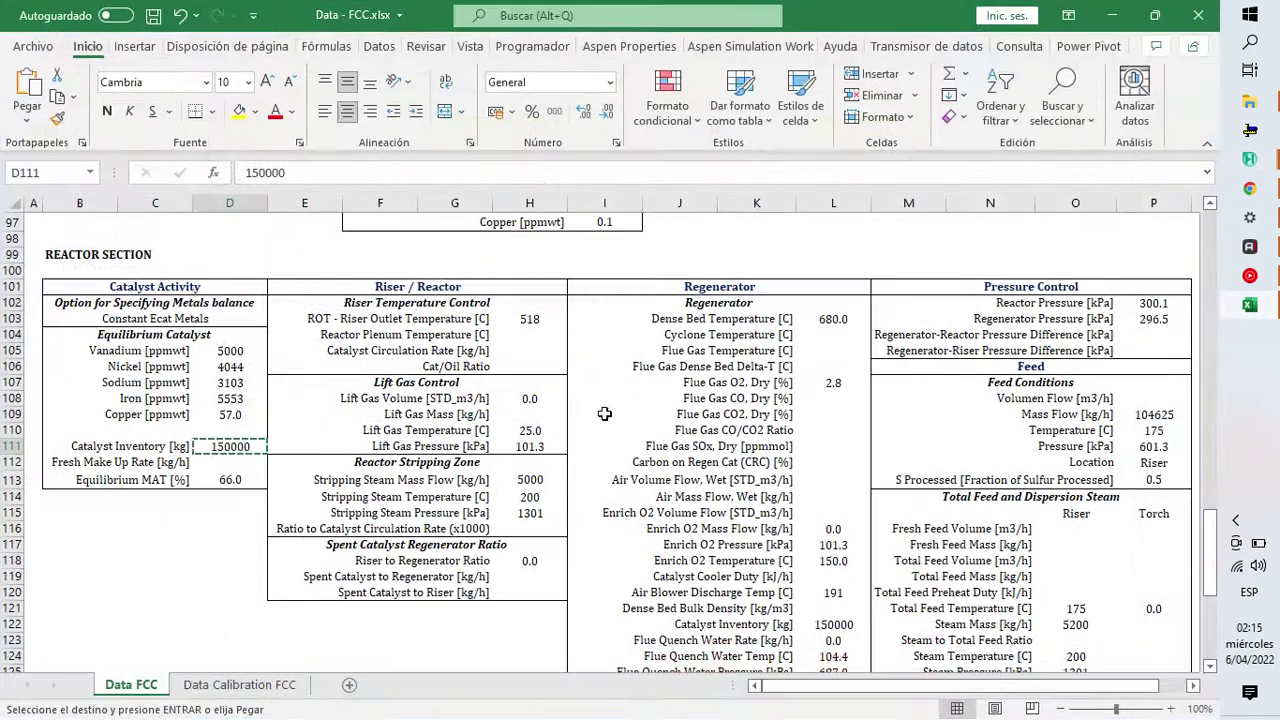
click(537, 317)
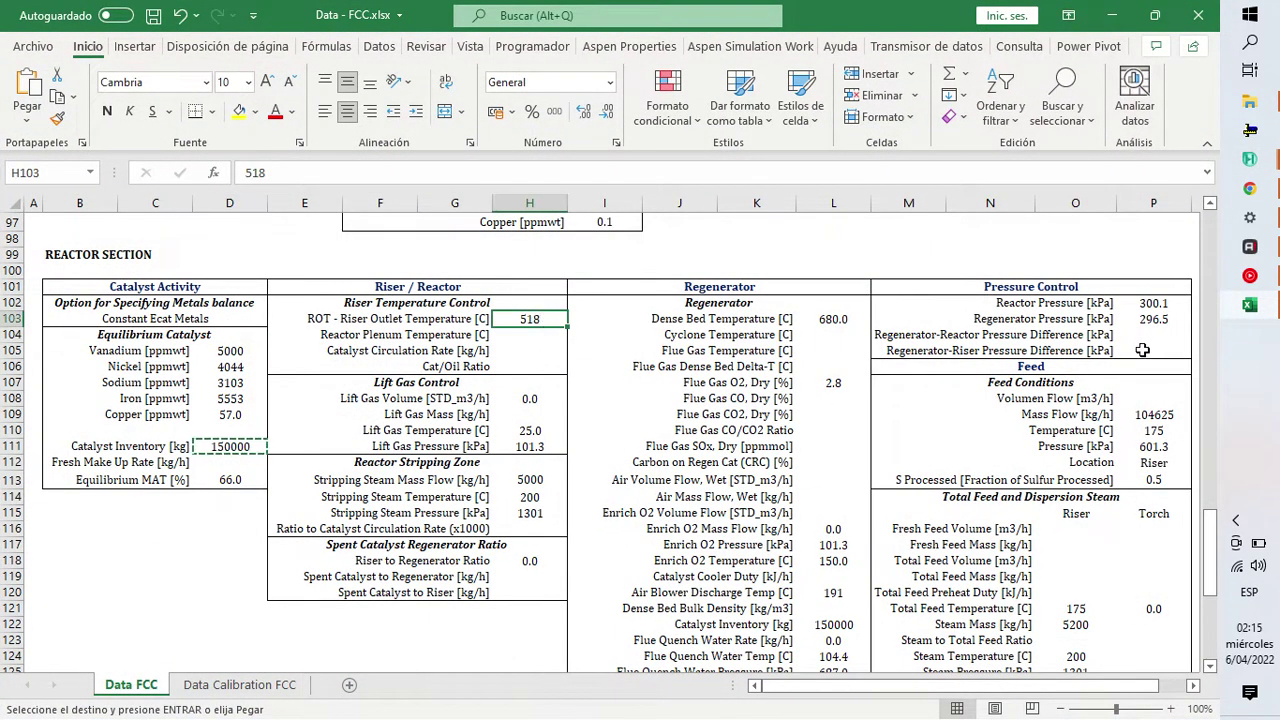
key(alt+Tab)
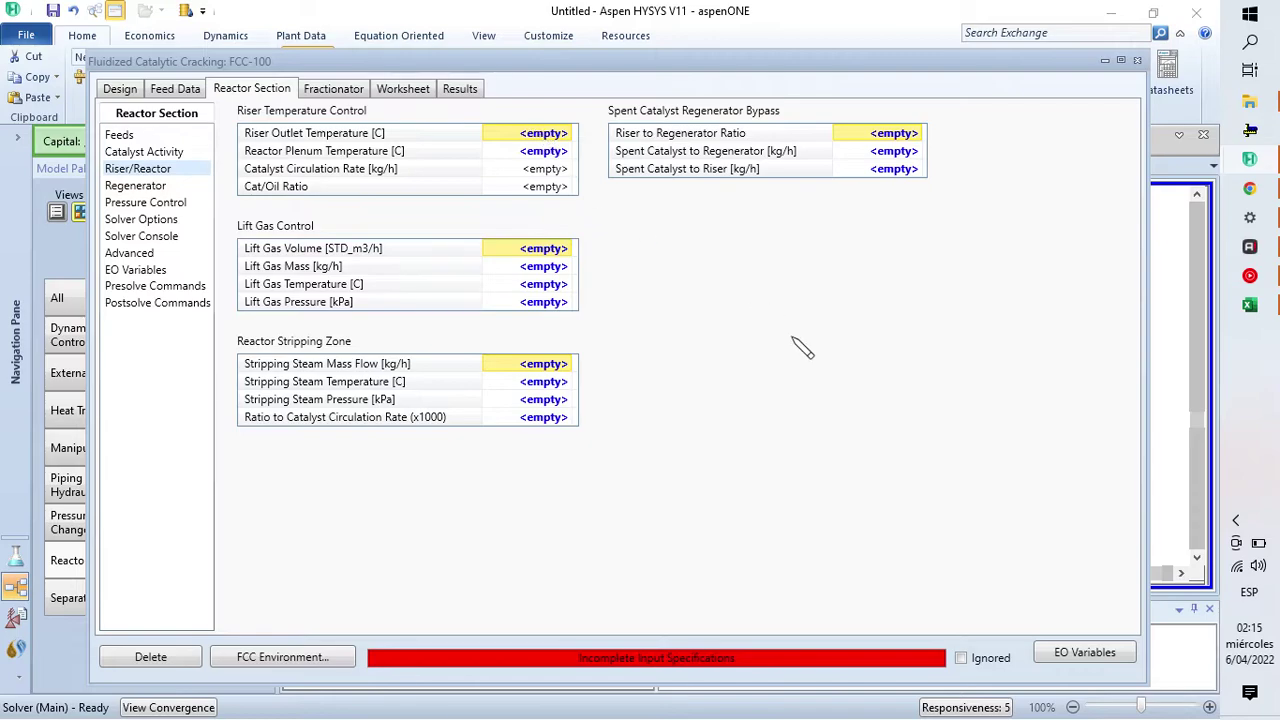
text(518)
key(Return)
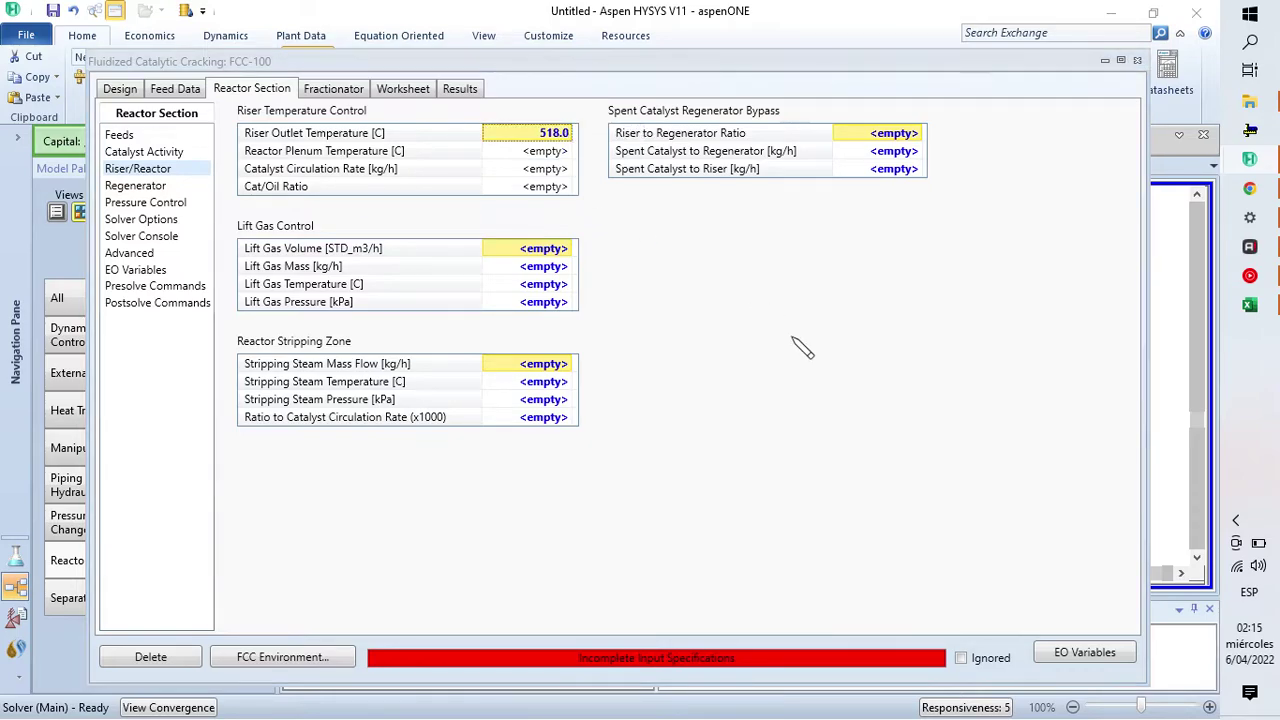
click(129, 151)
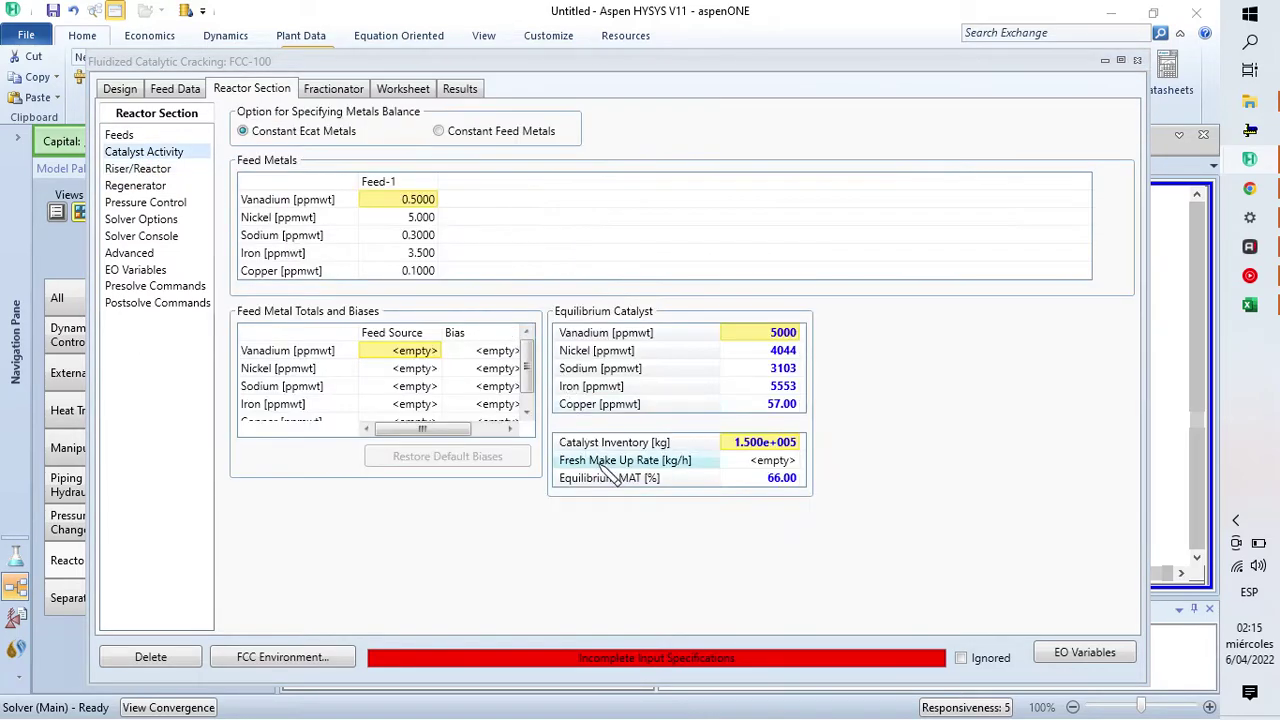
click(166, 169)
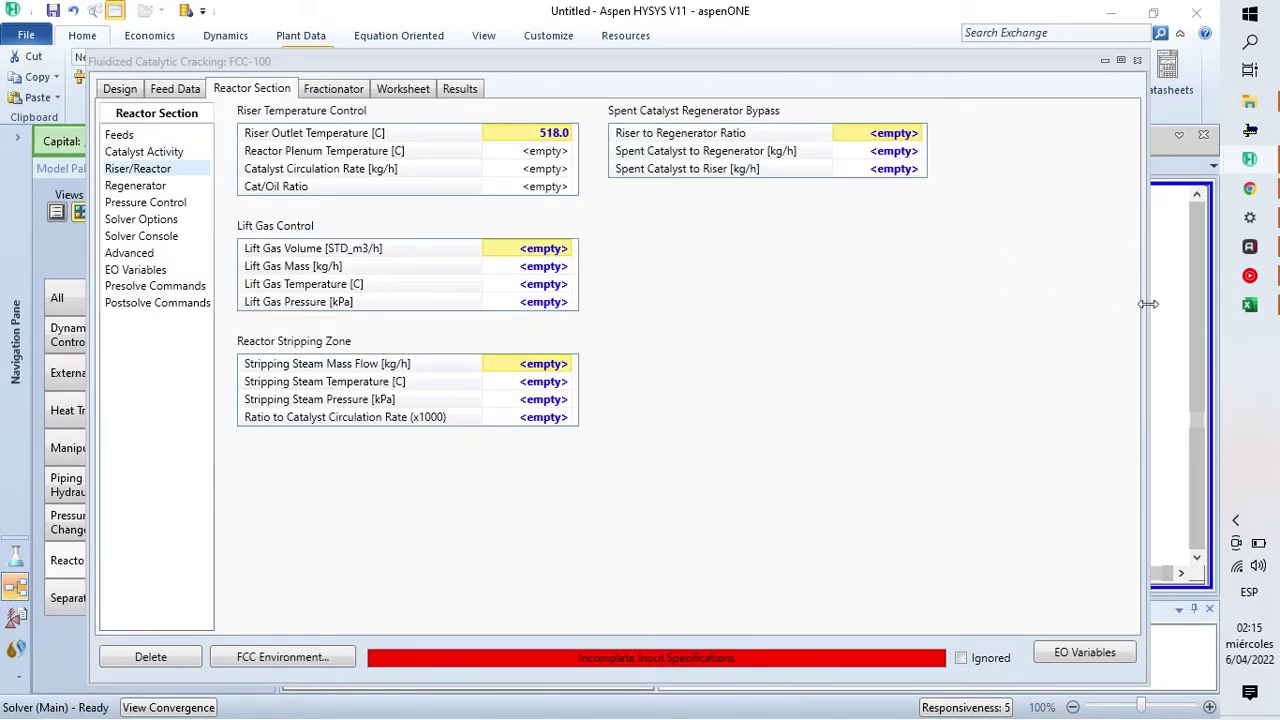
Step: Copy the lift gas volume of 0.0 STD_m3/h from Excel into the lift gas control data in HYSYS
click(1249, 304)
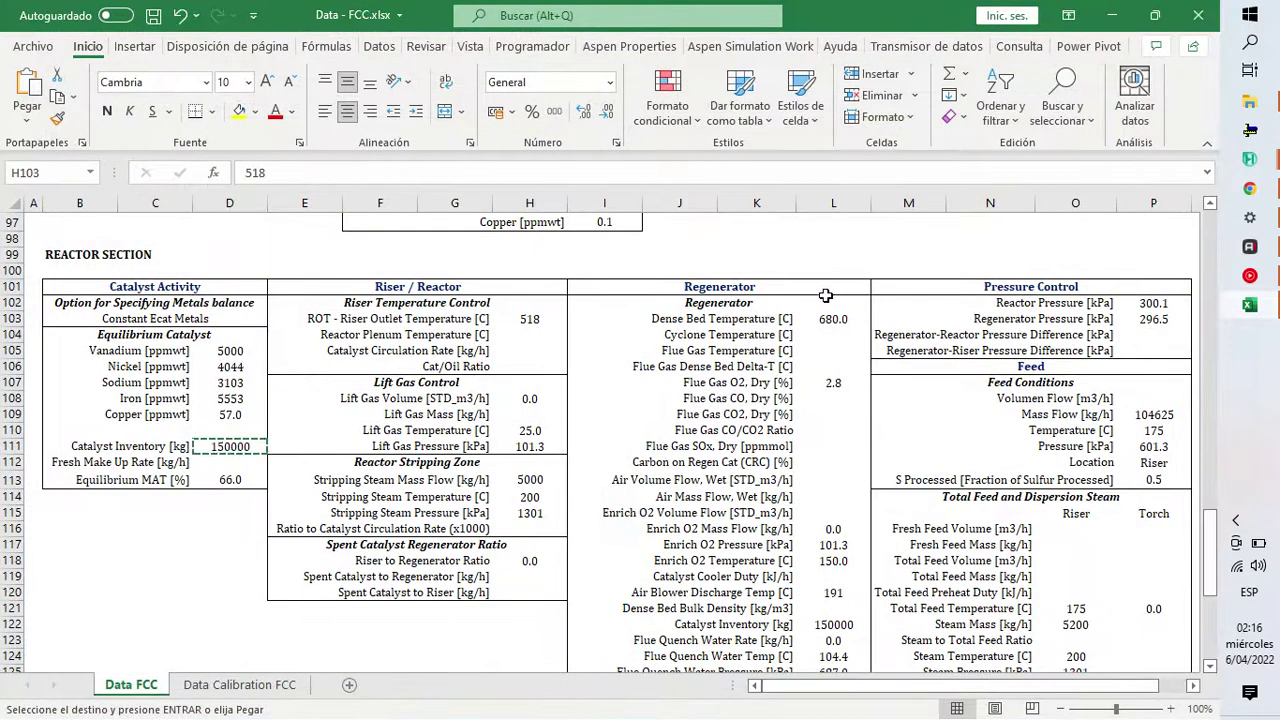
click(529, 398)
key(ctrl+c)
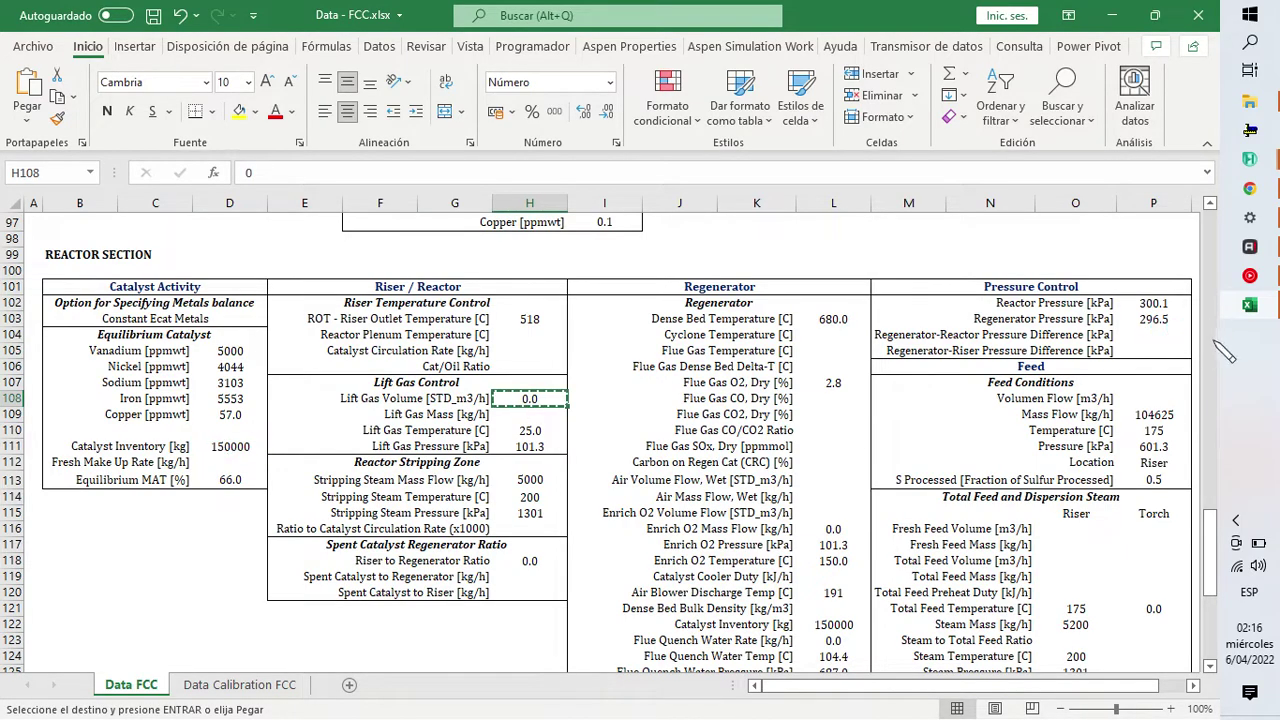
key(alt+Tab)
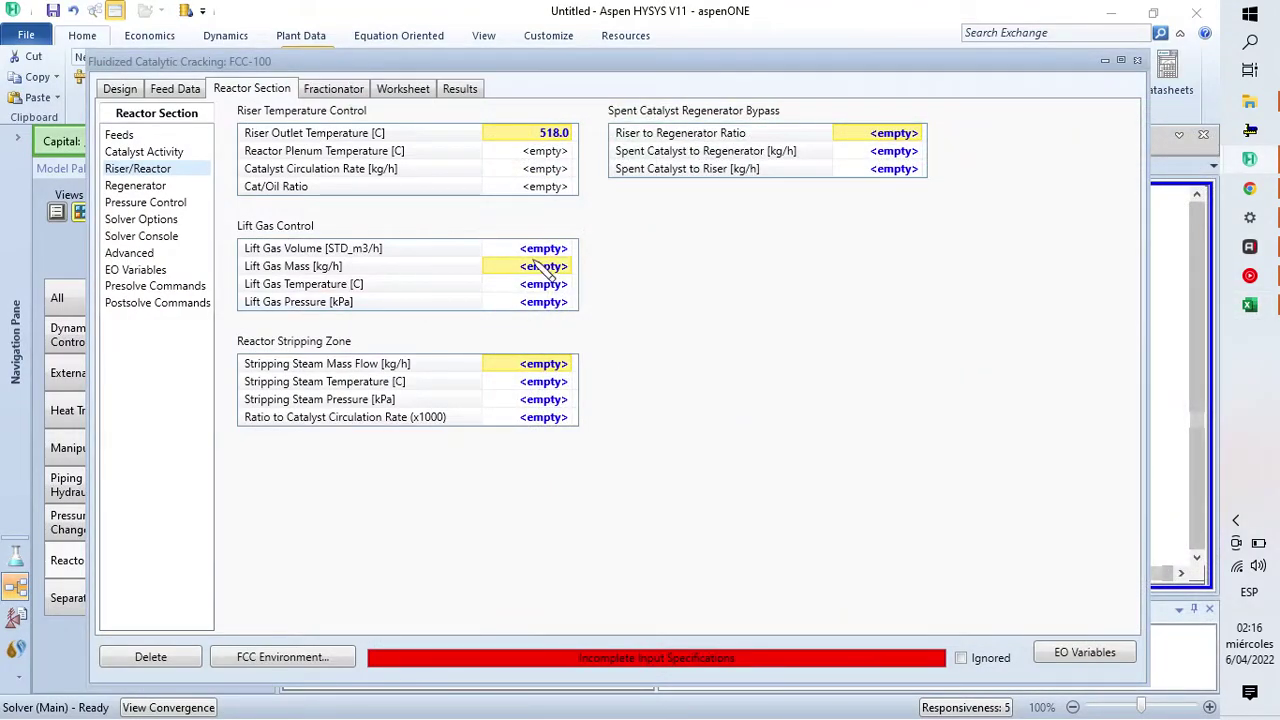
key(ctrl+v)
Step: Copy the lift gas temperature of 25 °C and pressure of 101.3 kPa from Excel into the lift gas control data
click(1249, 304)
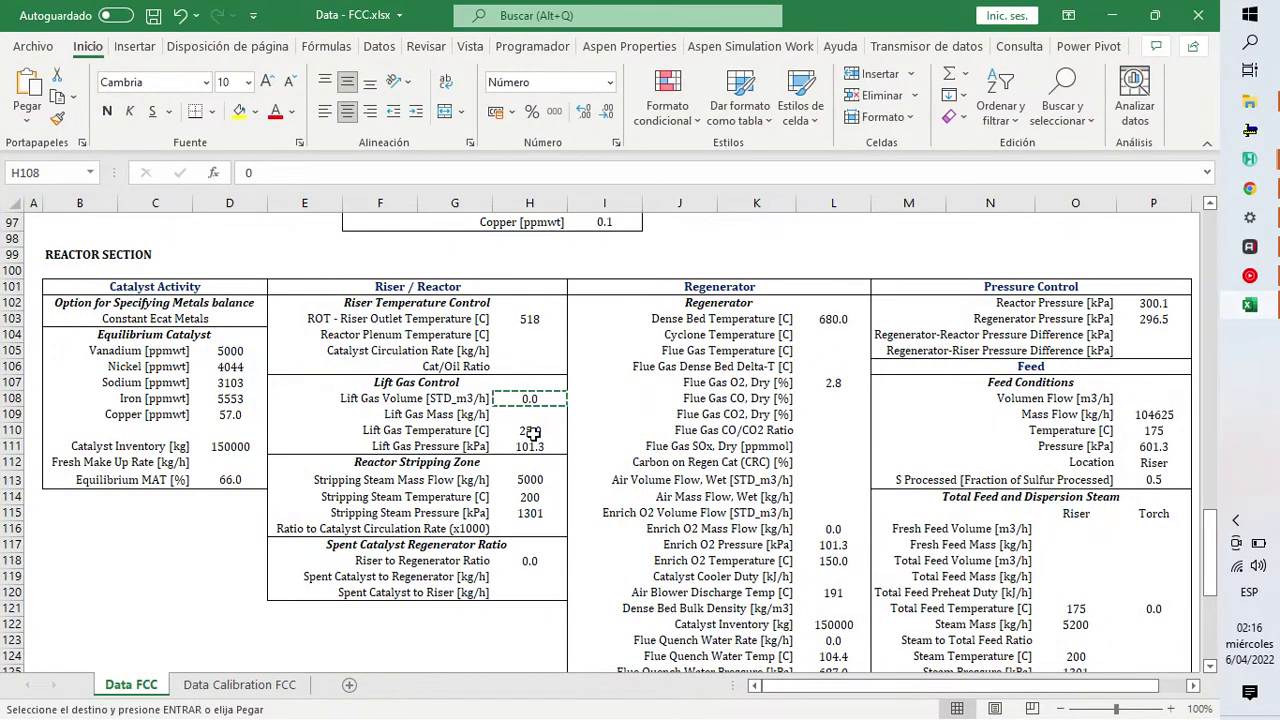
drag(531, 431, 529, 447)
key(ctrl+c)
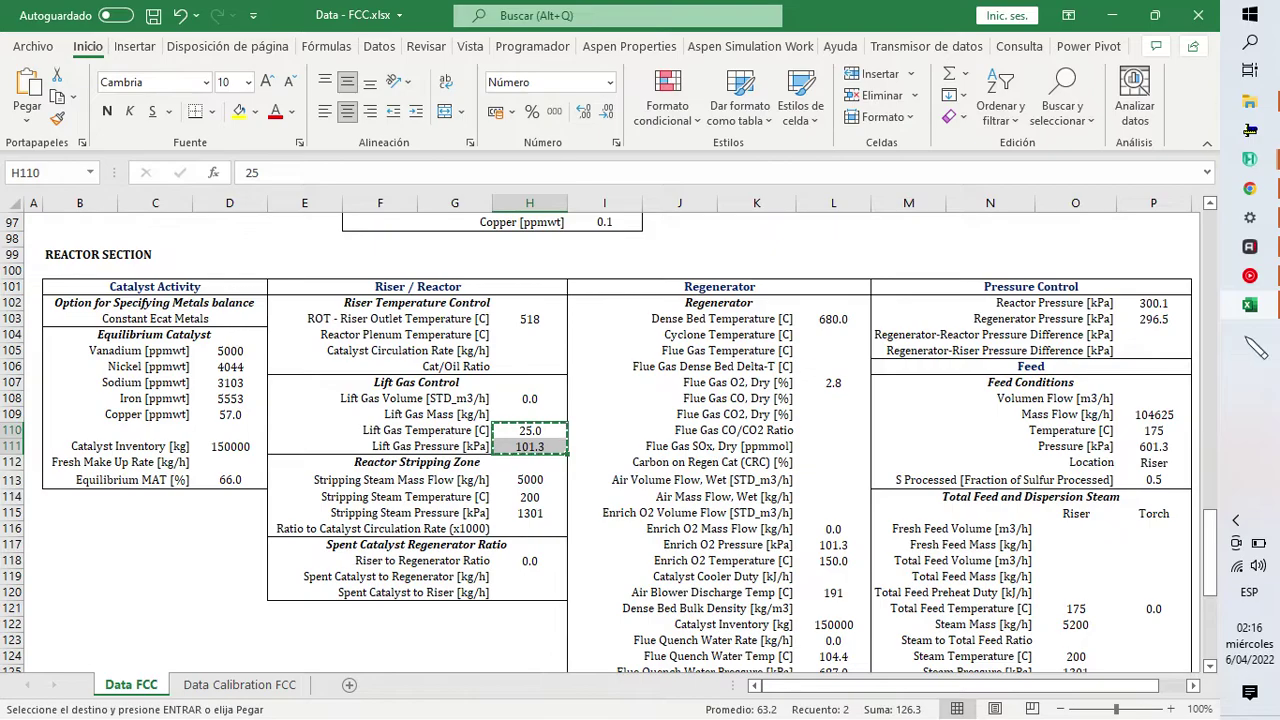
click(1249, 304)
click(545, 284)
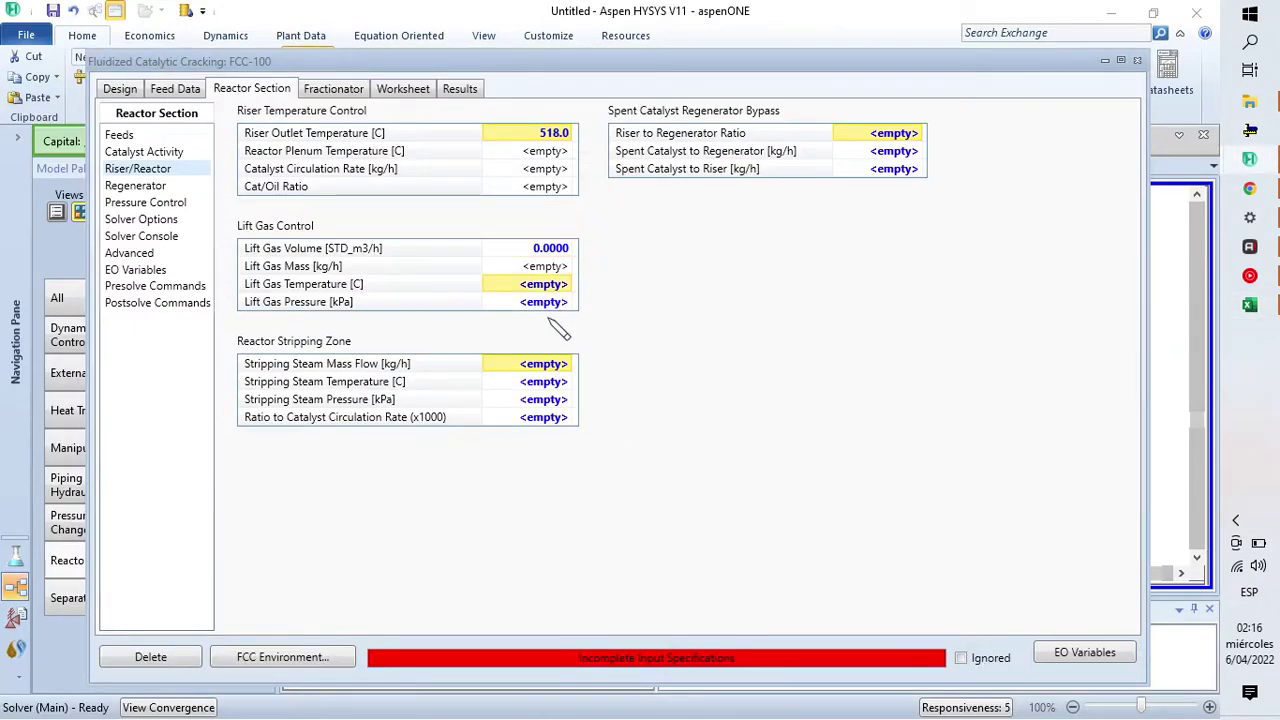
key(ctrl+v)
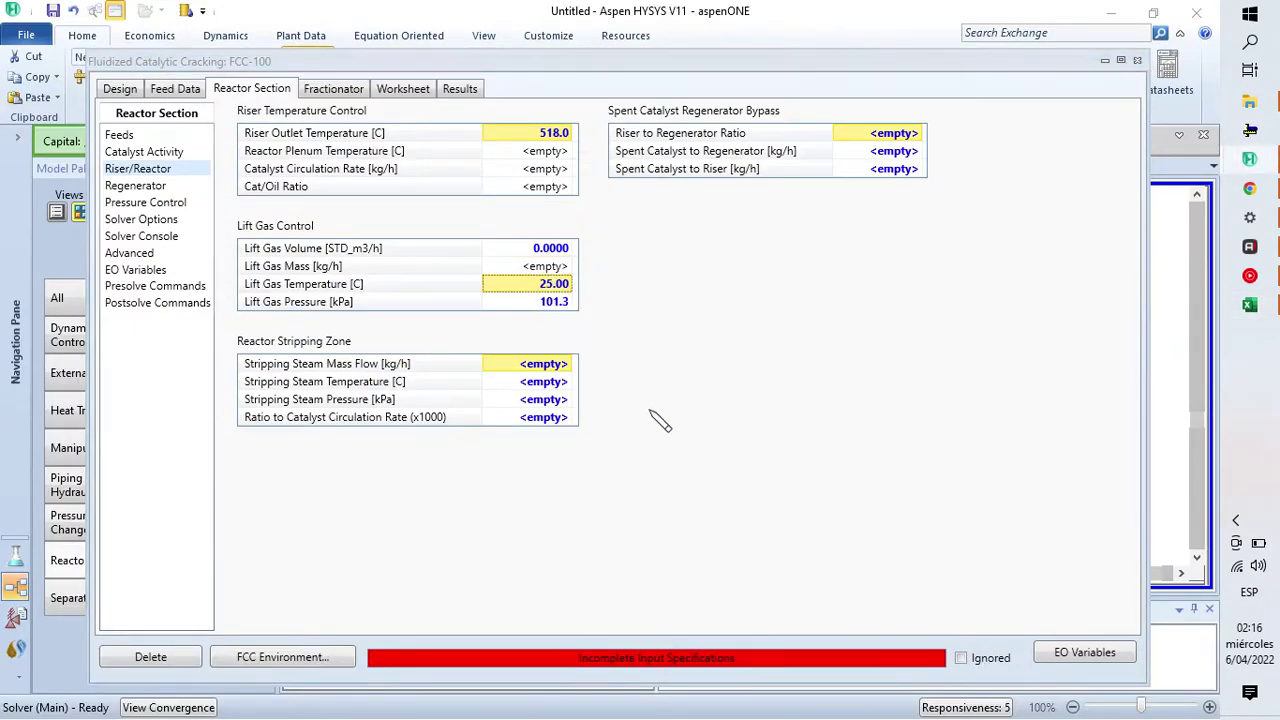
Step: Copy the stripping steam data from Excel into the reactor stripping zone: mass flow 5000 kg/h, temperature 200 °C and pressure 1301 kPa
click(1249, 304)
scroll(534, 466, down, 3)
drag(531, 383, 530, 414)
key(ctrl+c)
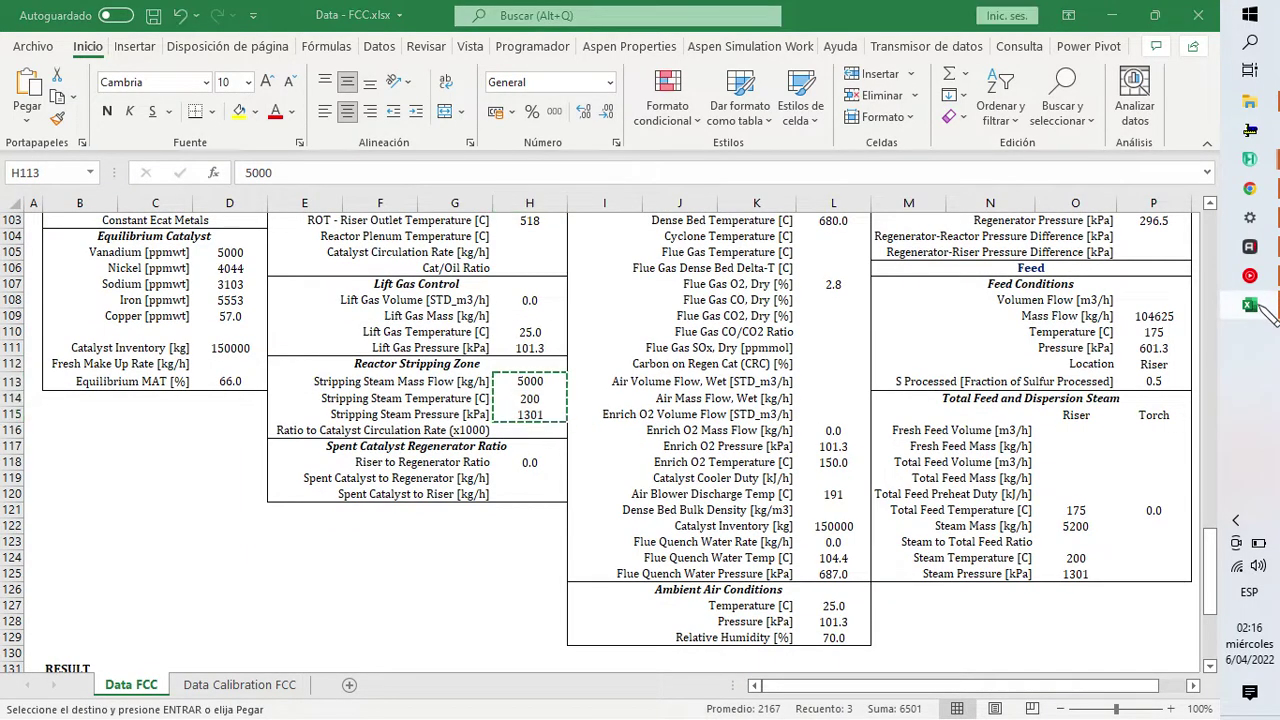
click(1251, 304)
key(ctrl+v)
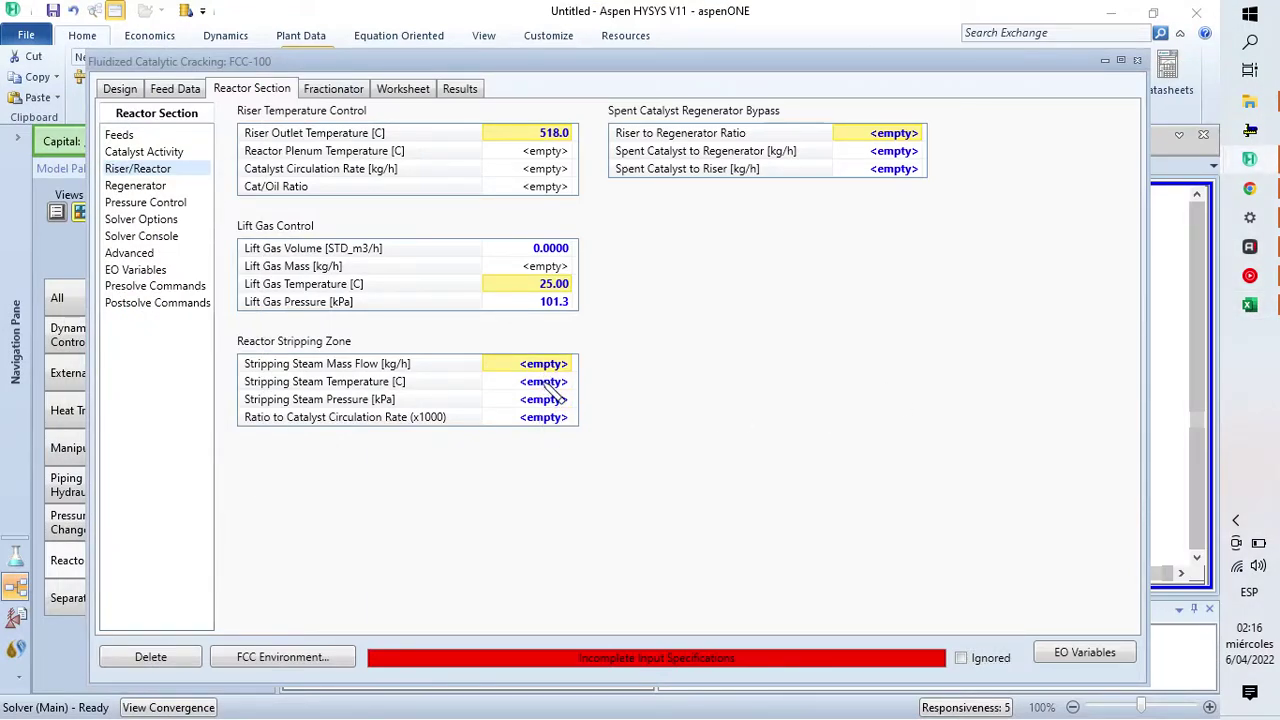
Step: Check the spent catalyst data in Excel and set the riser to regenerator ratio to 0 in HYSYS
click(1250, 305)
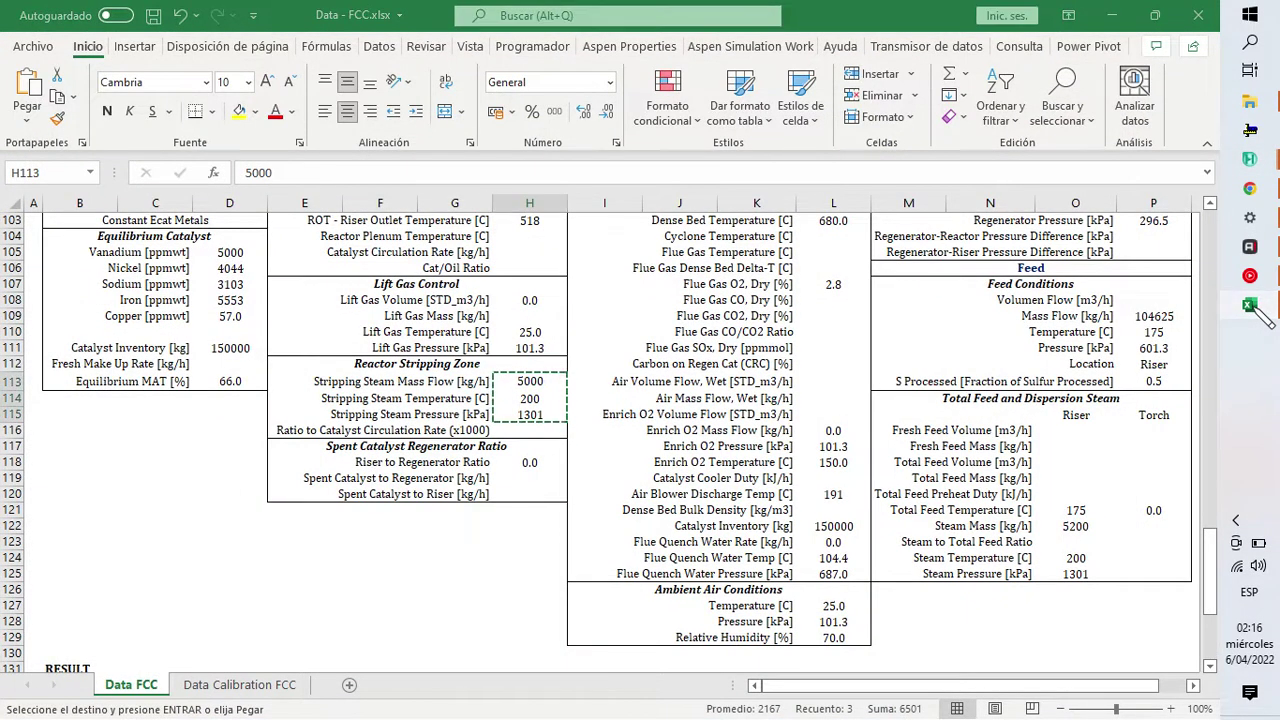
click(1251, 305)
click(1251, 305)
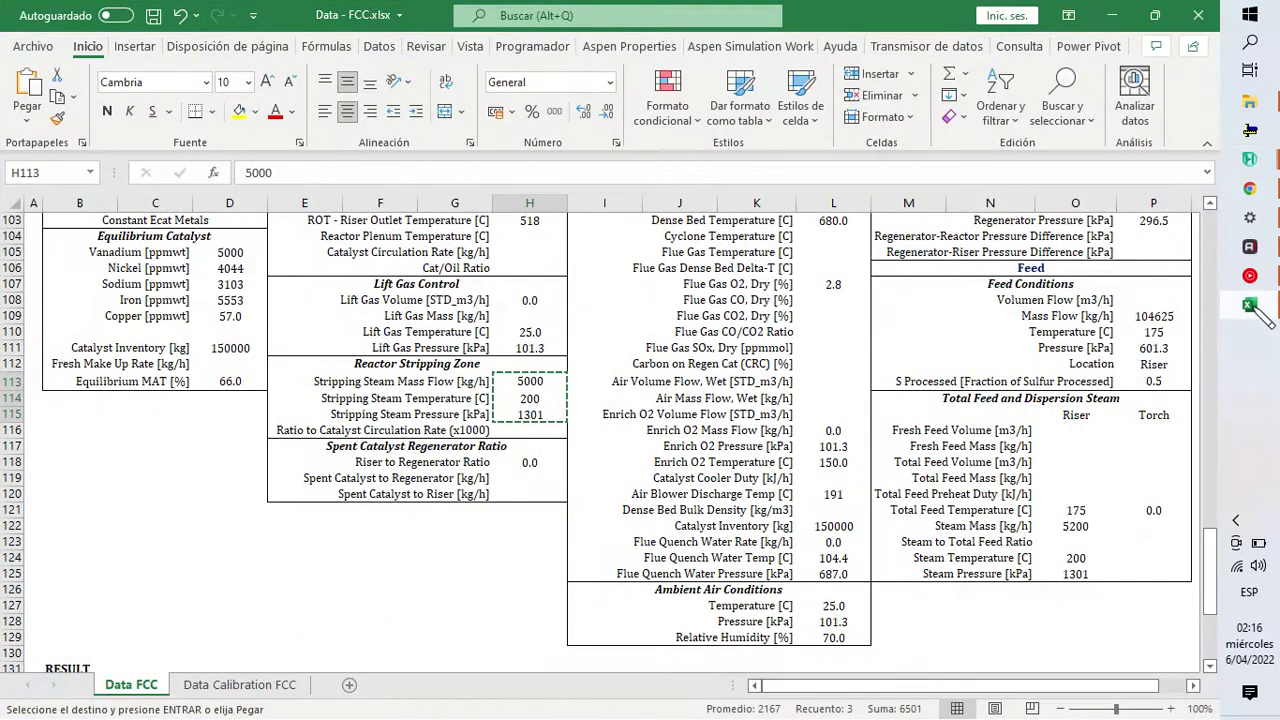
click(1249, 158)
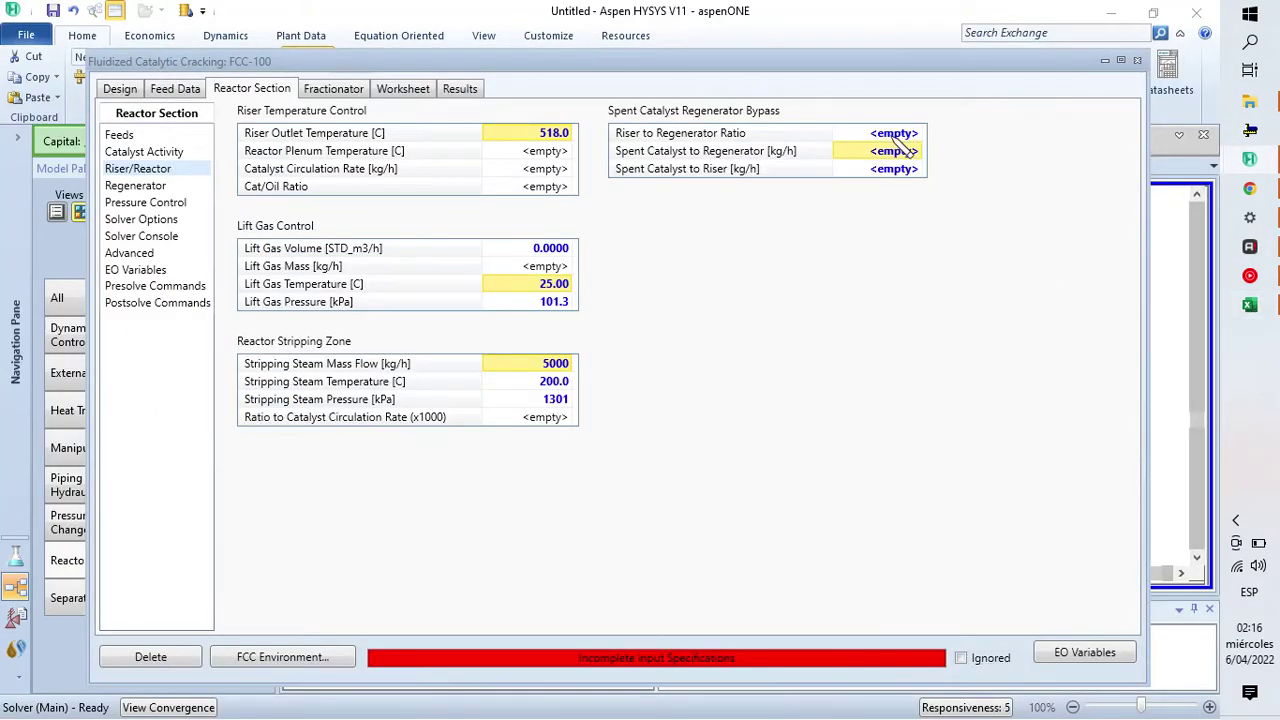
text(0)
key(Return)
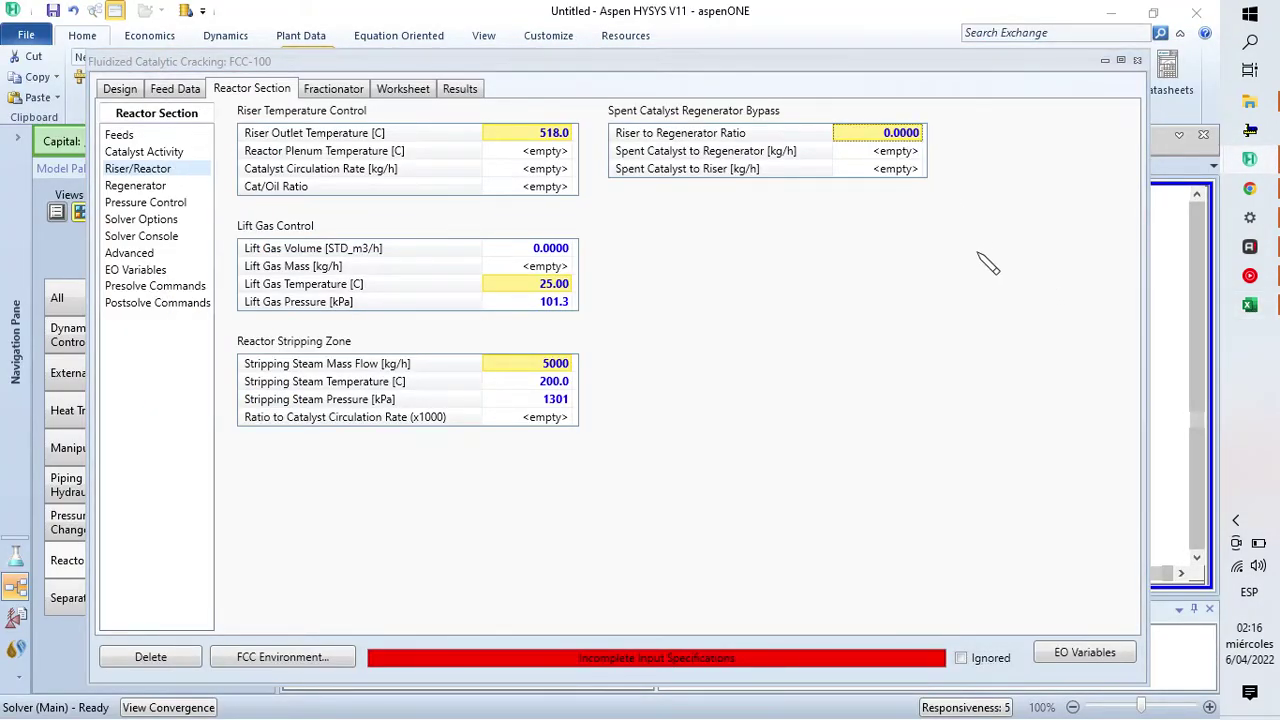
Step: Copy the regenerator's dense bed temperature of 680 °C from Excel into the regenerator data in HYSYS
click(140, 188)
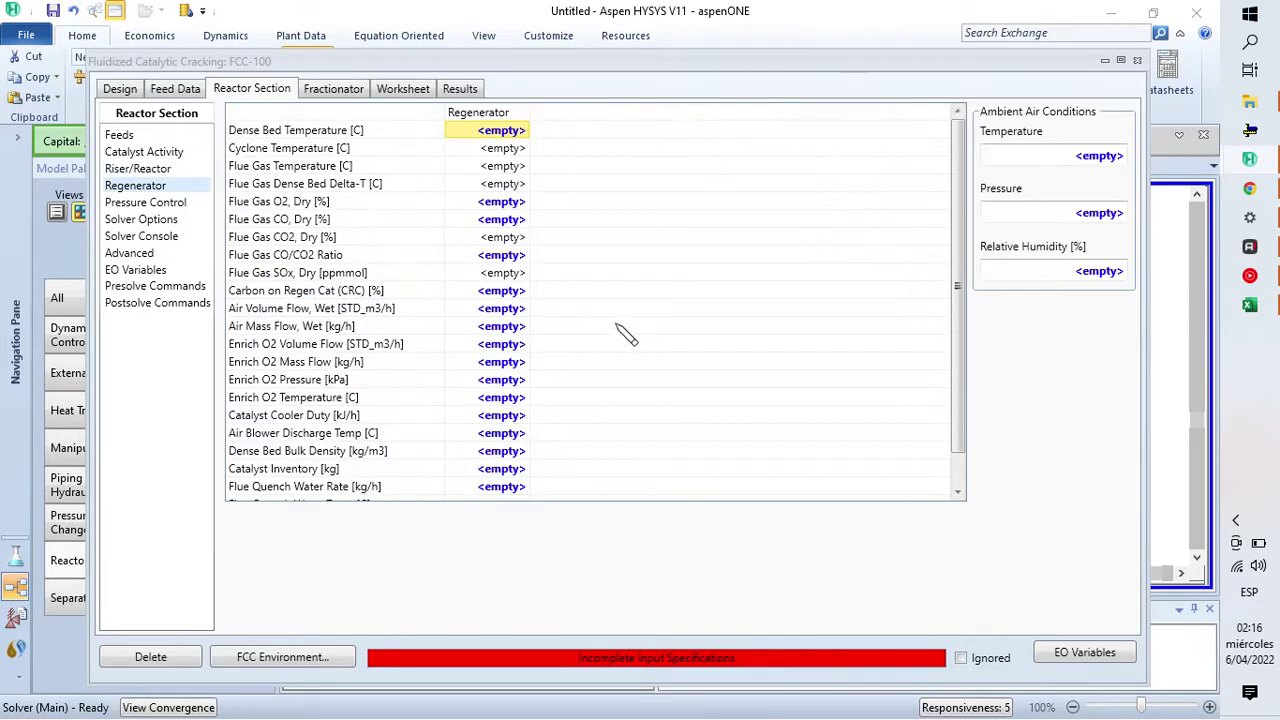
click(1263, 306)
scroll(760, 448, up, 3)
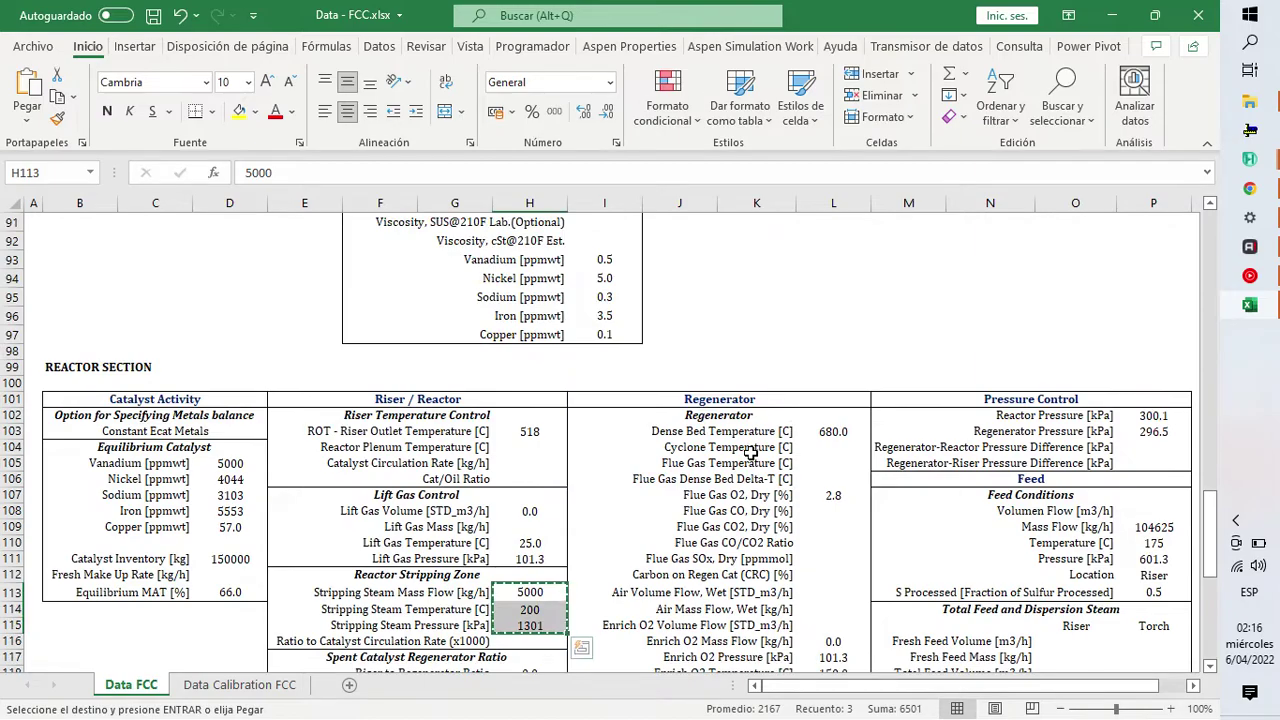
click(838, 433)
key(ctrl+c)
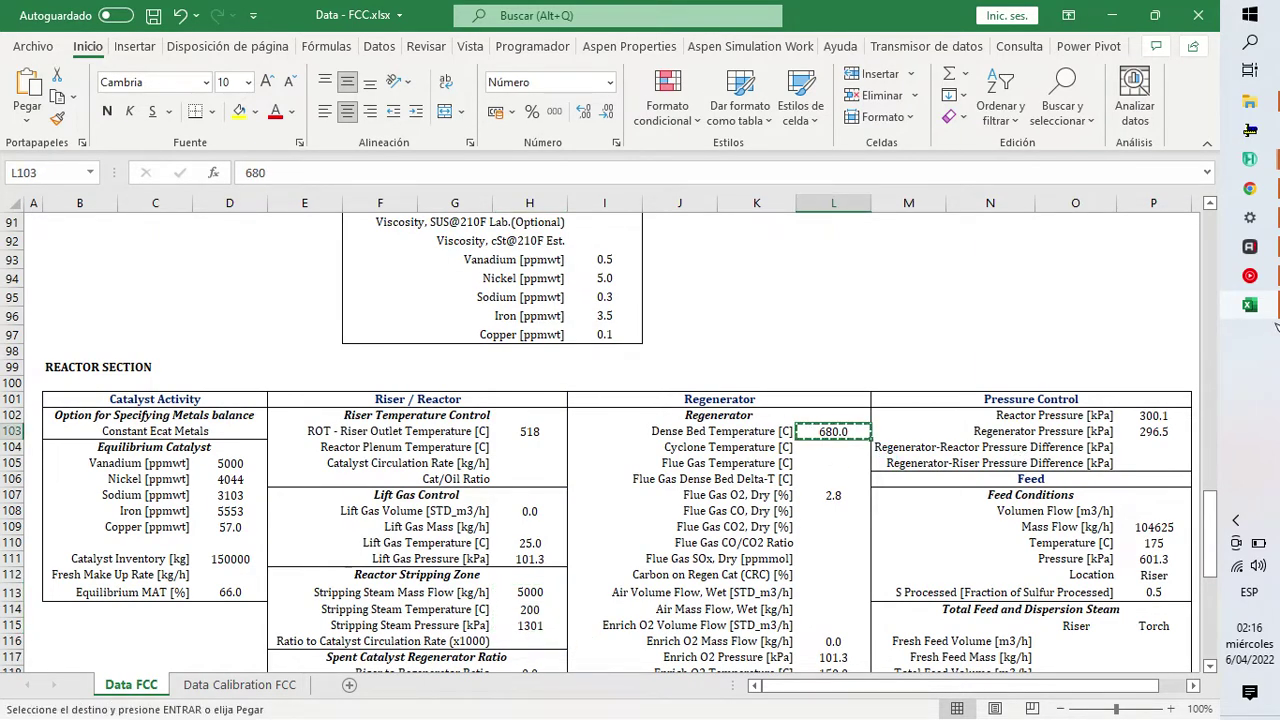
key(alt+Tab)
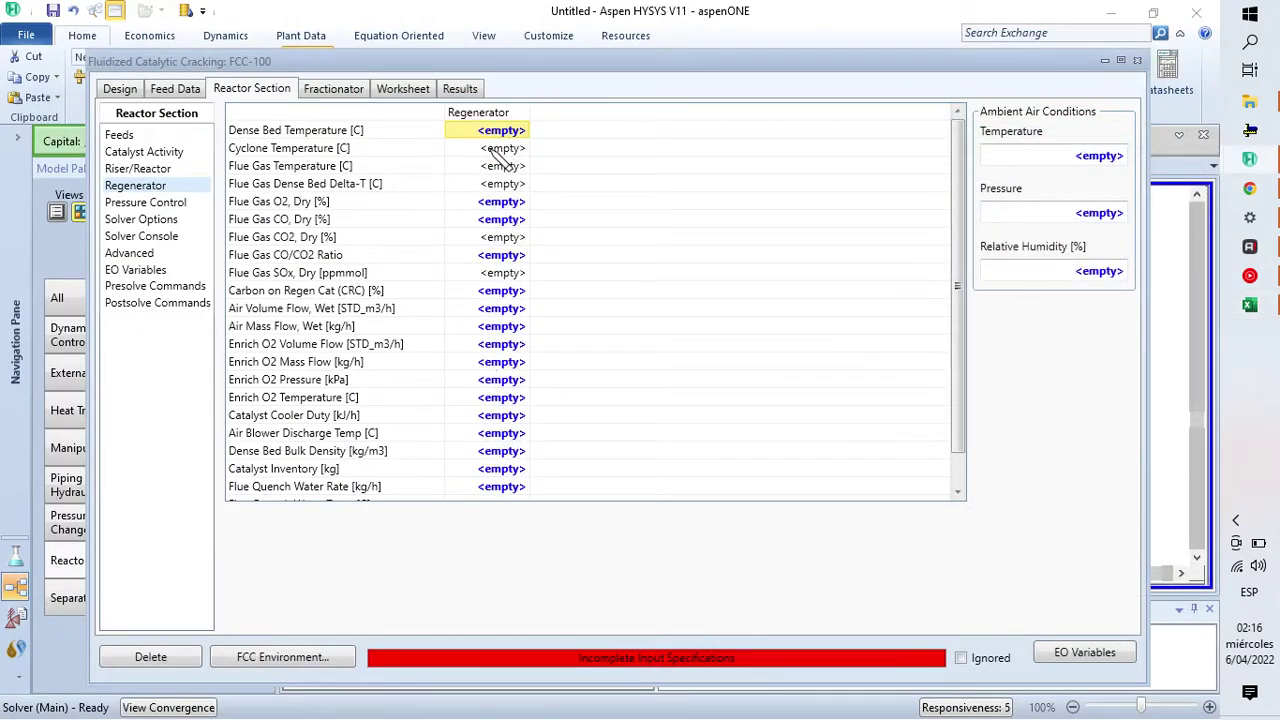
key(ctrl+v)
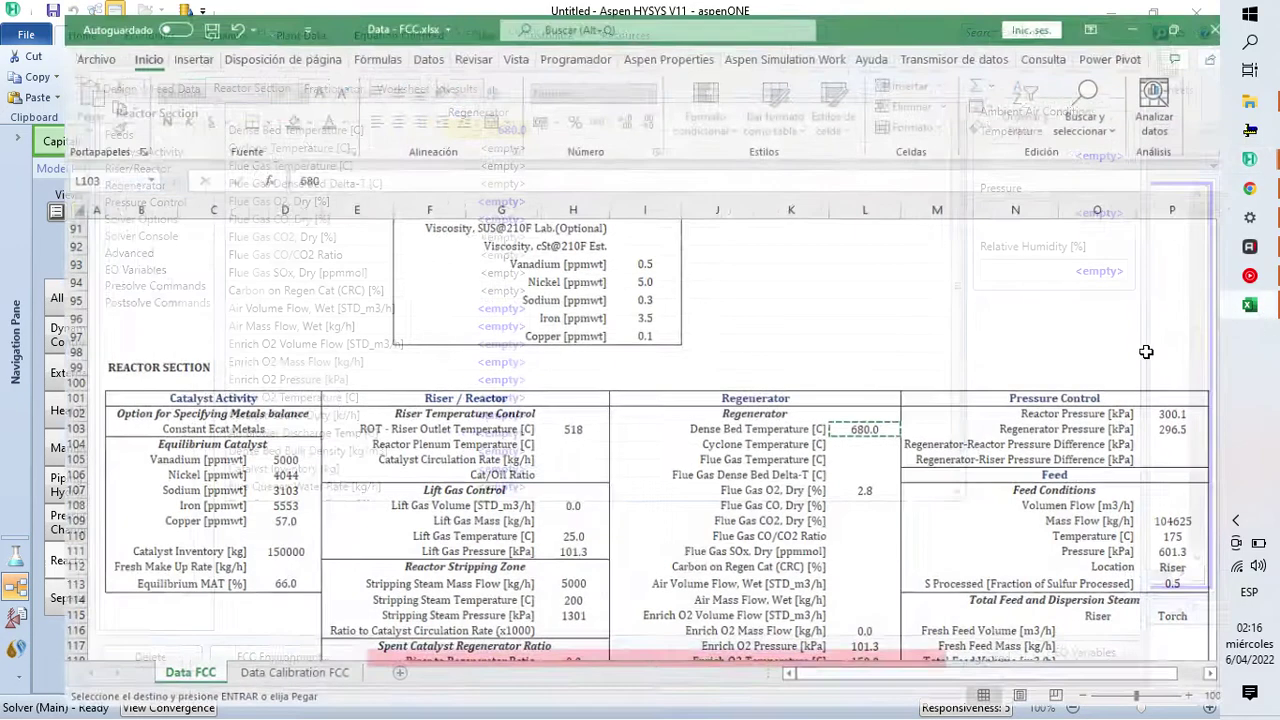
Step: Copy the dry flue gas O2 value of 2.8 % from Excel into the regenerator data in HYSYS
key(alt+Tab)
click(830, 497)
key(ctrl+c)
key(alt+Tab)
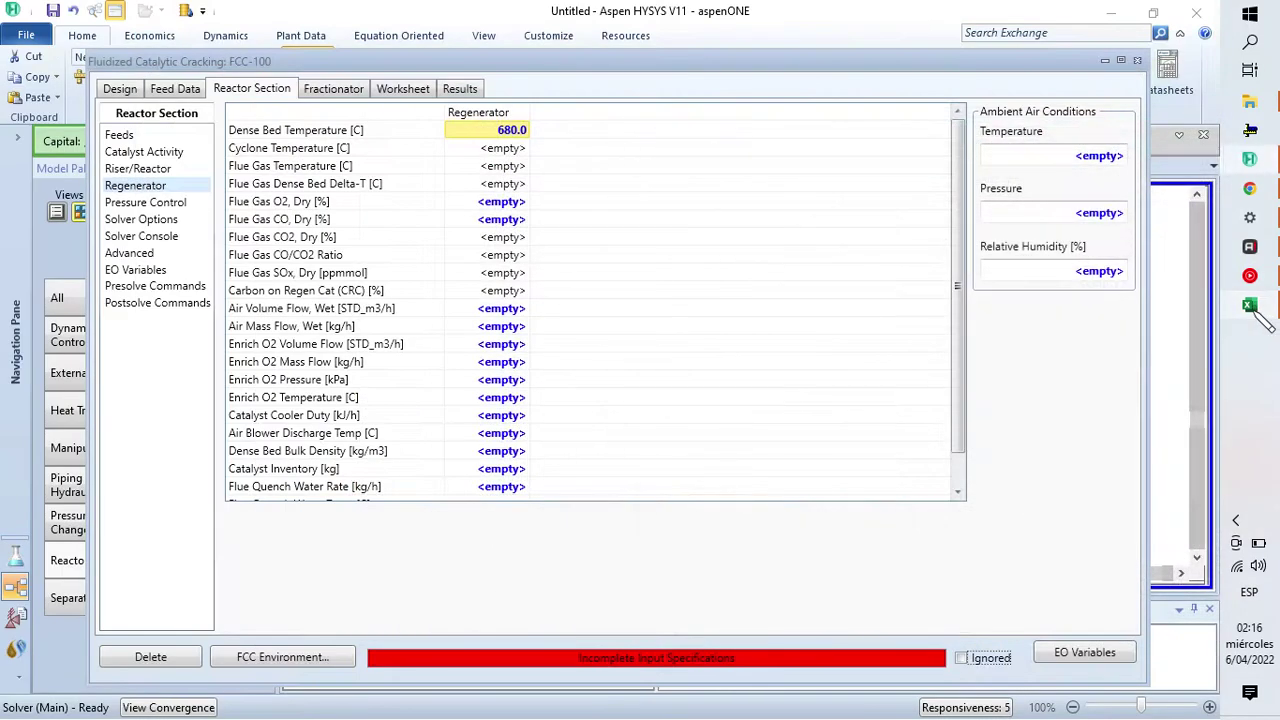
click(1258, 314)
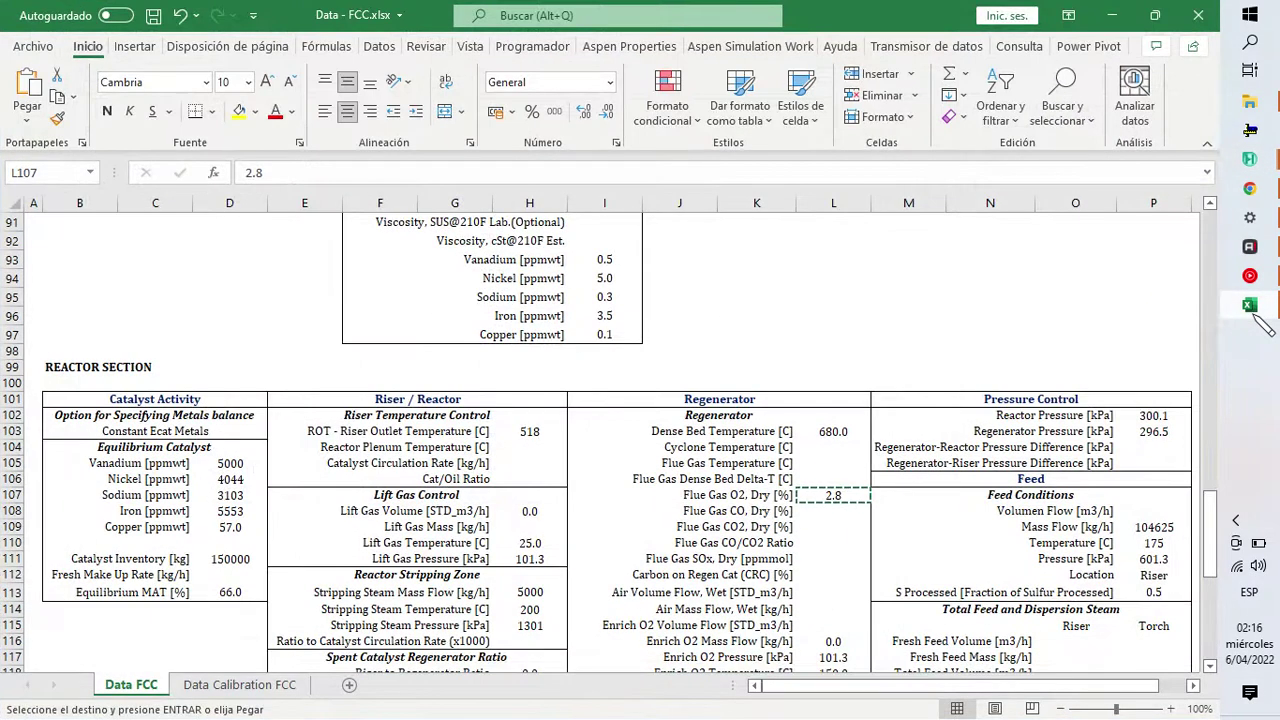
key(alt+Tab)
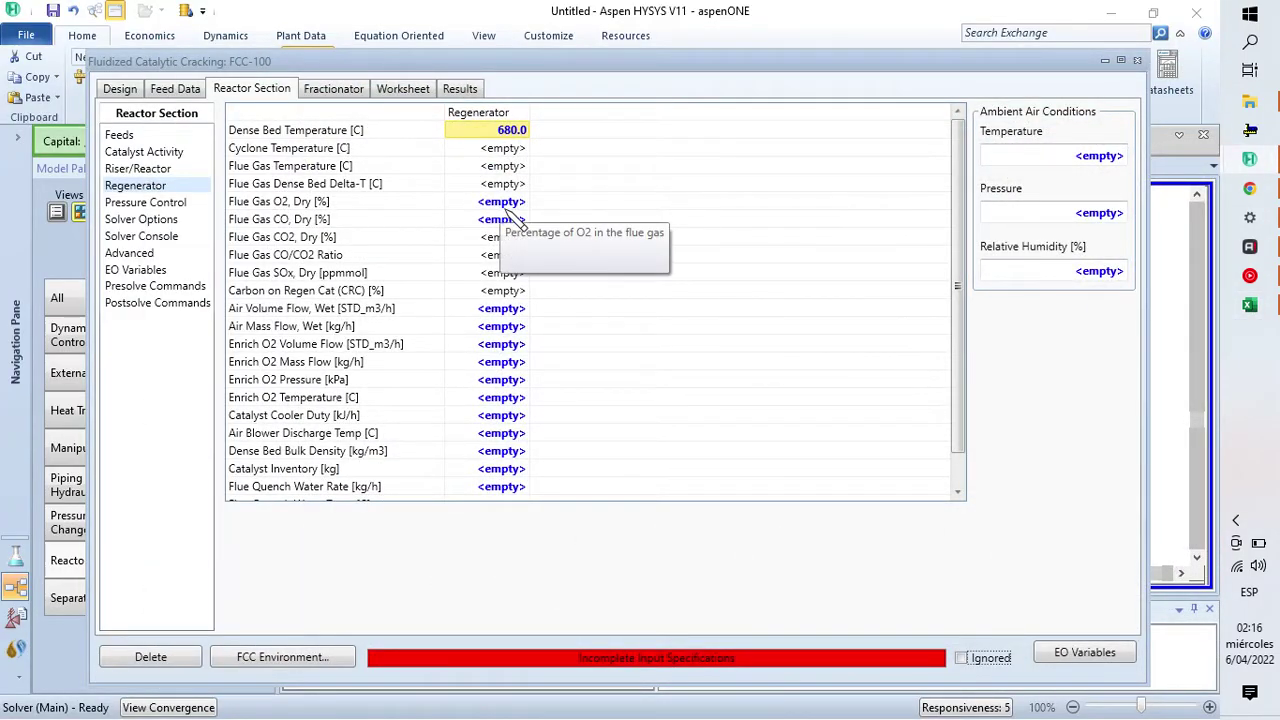
click(505, 206)
key(ctrl+v)
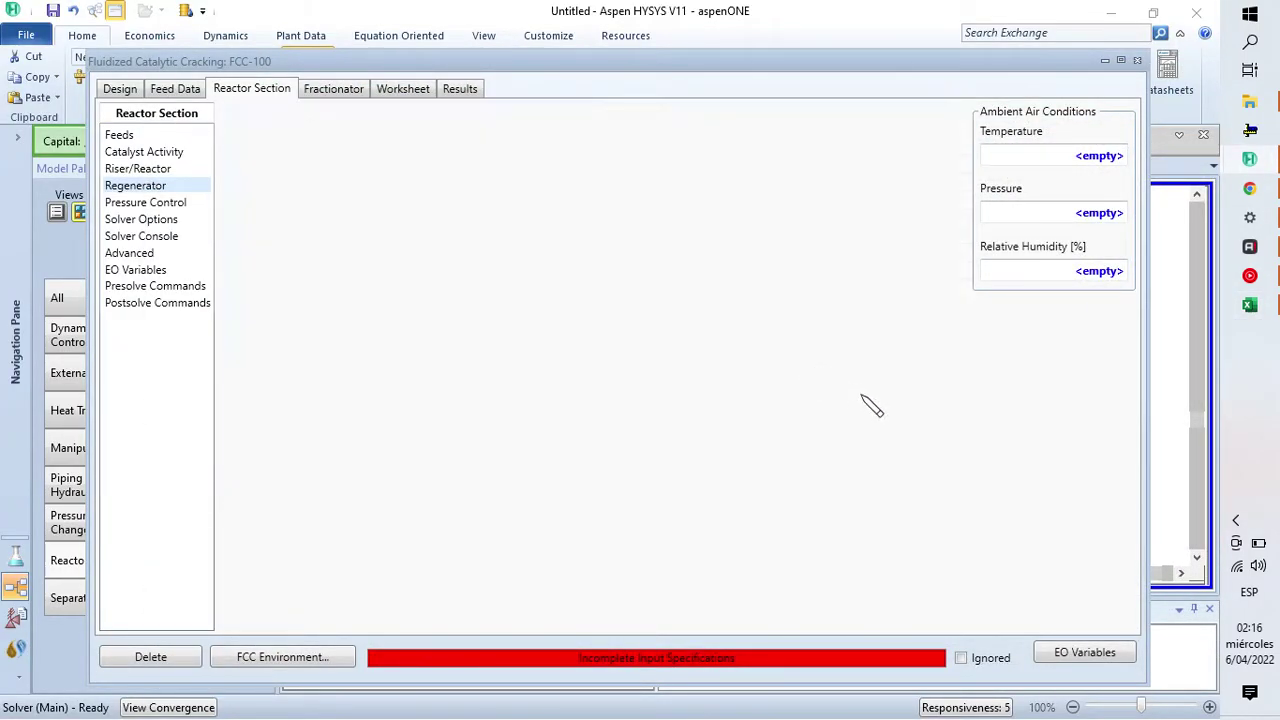
Step: Copy the enrich O2 mass flow, pressure and temperature values from the regenerator table in Excel and return to HYSYS
click(1250, 305)
scroll(810, 530, down, 4)
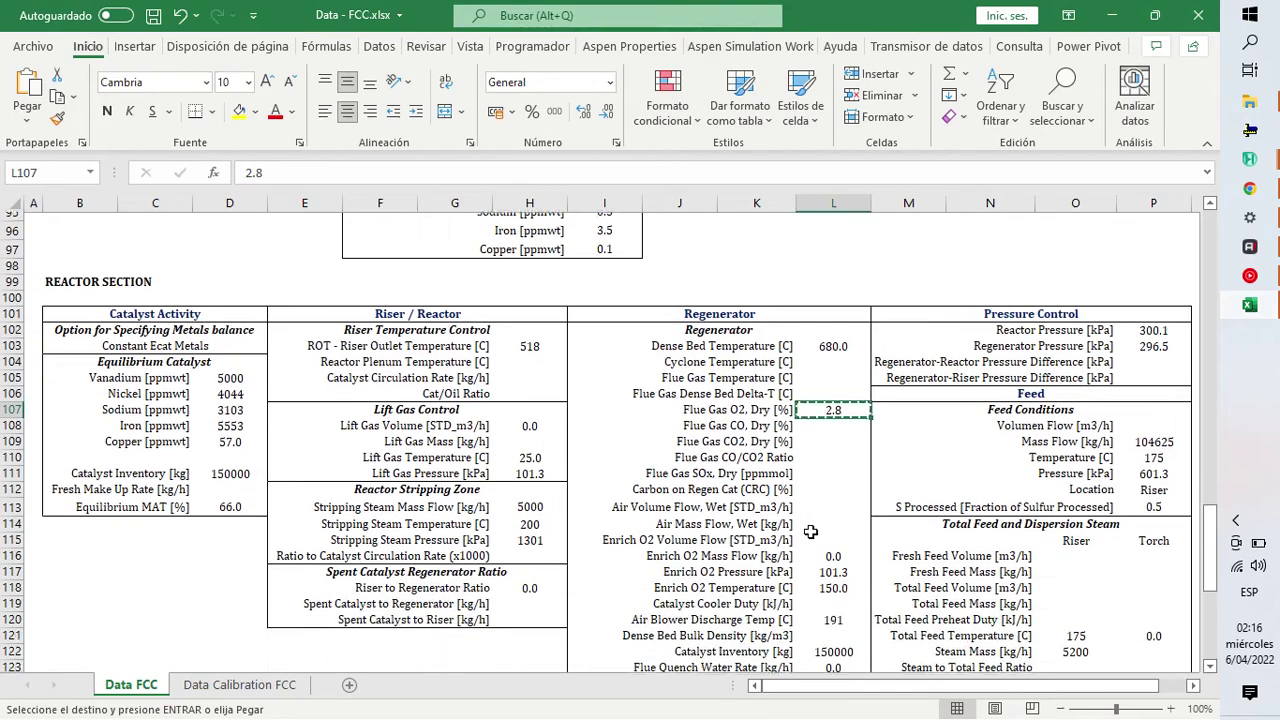
drag(834, 431, 836, 462)
key(ctrl+c)
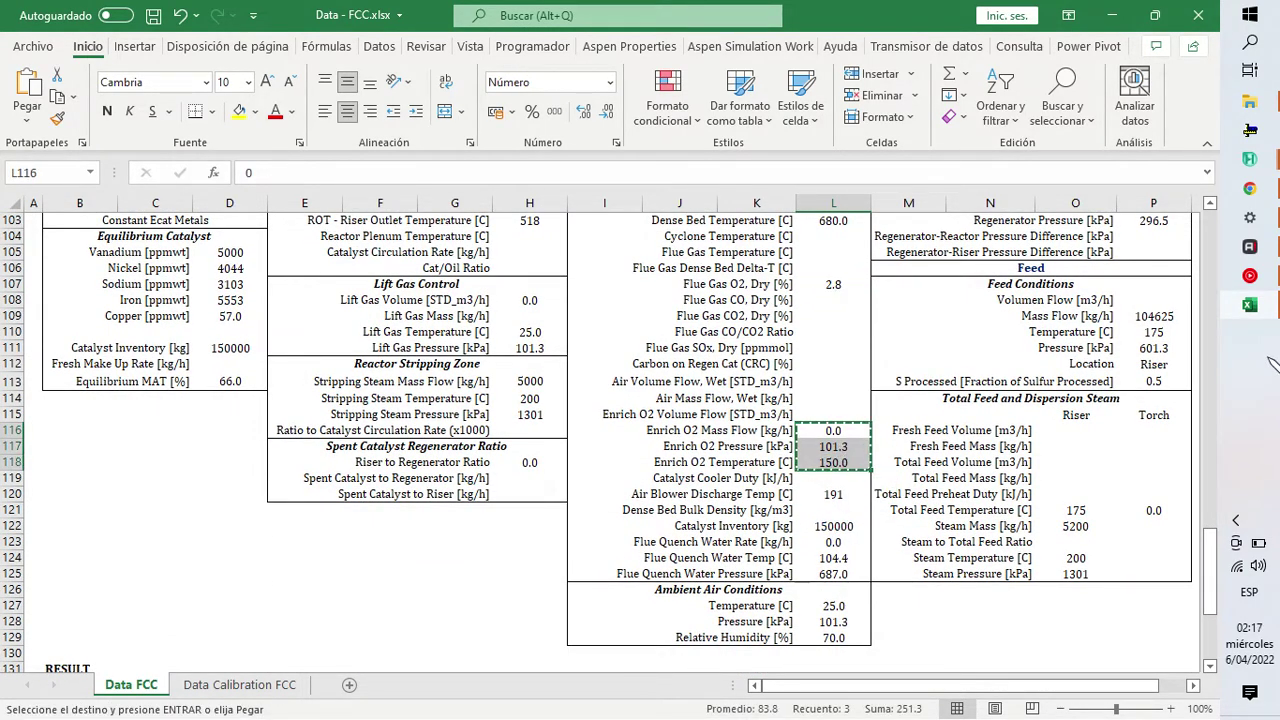
click(1252, 306)
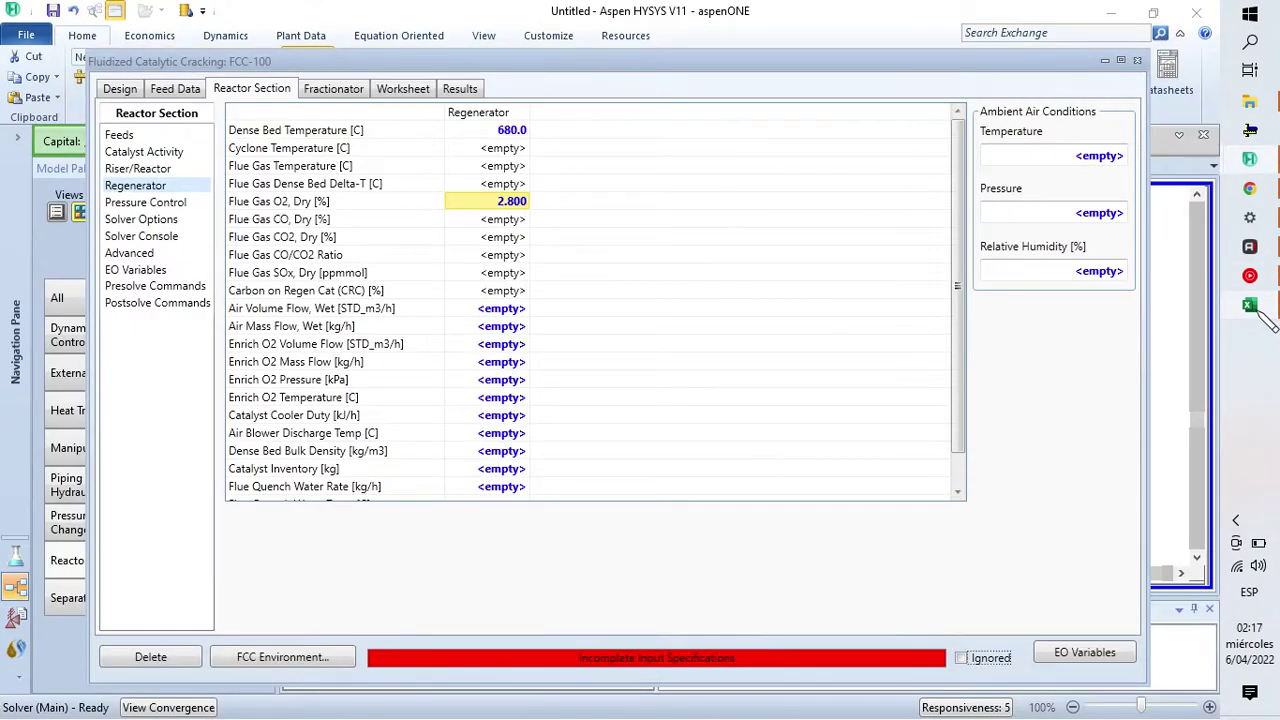
click(1260, 313)
click(1260, 313)
click(1260, 313)
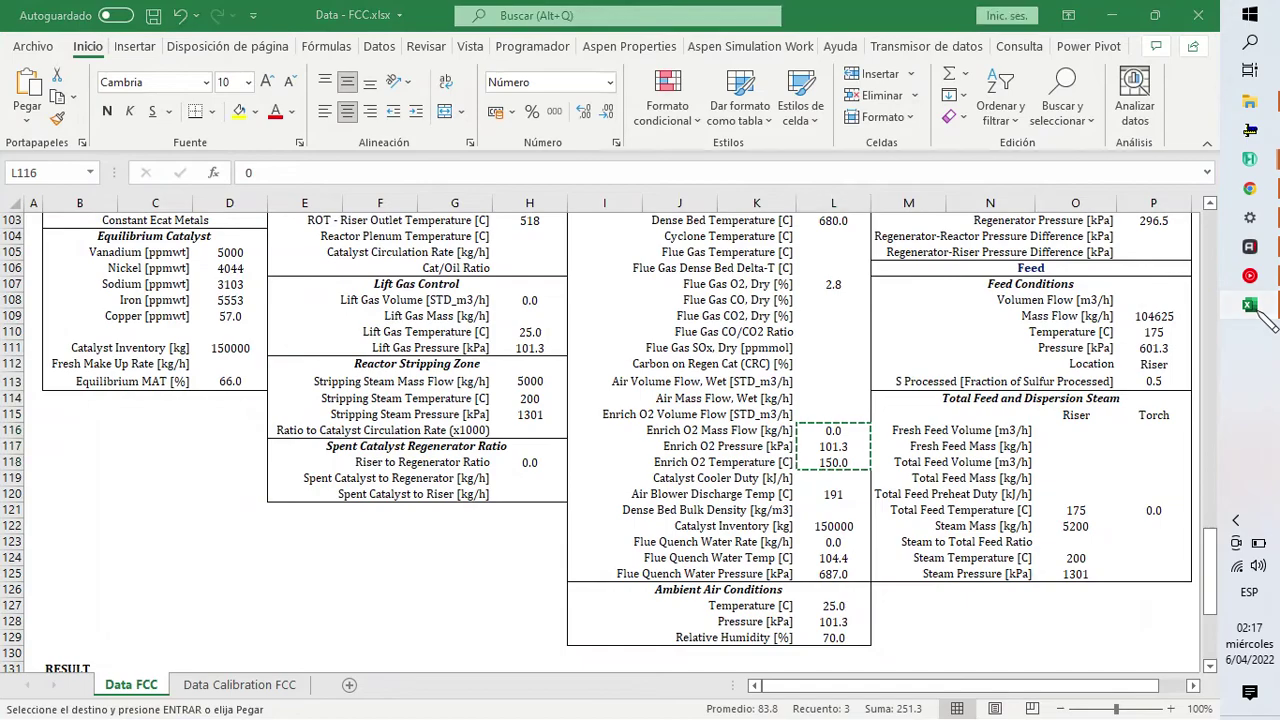
click(1260, 313)
click(498, 327)
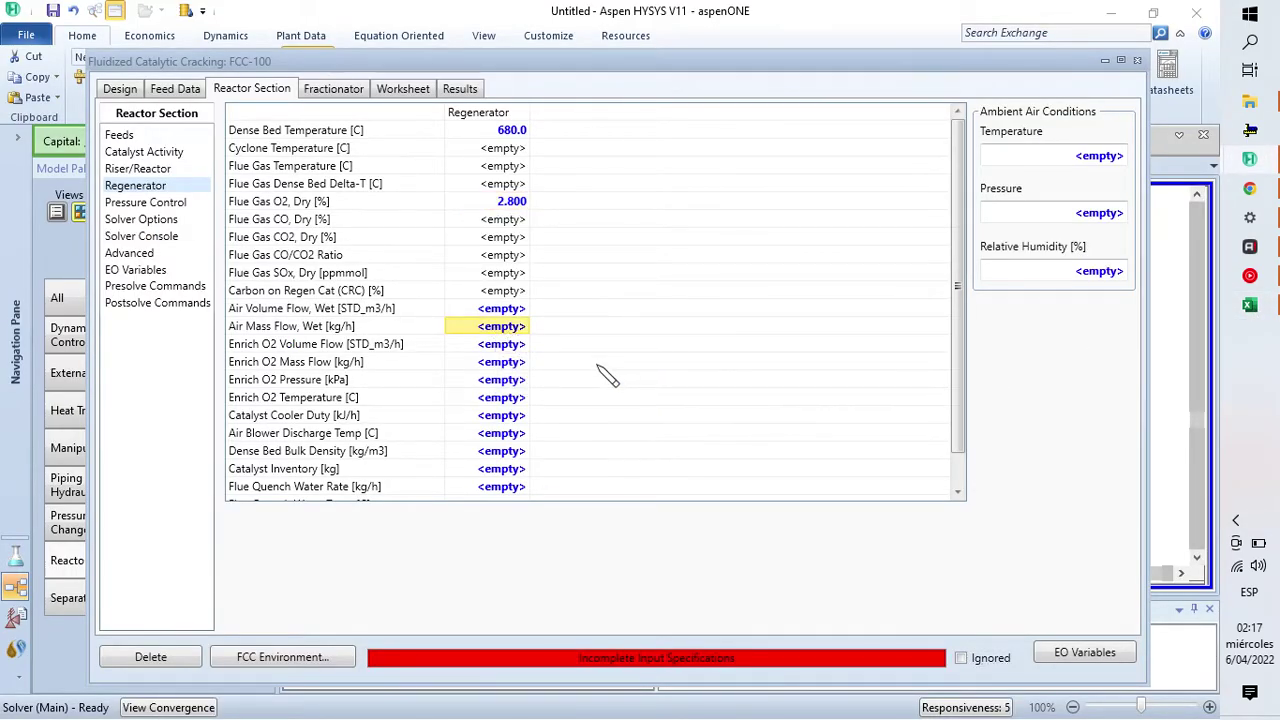
text(0)
key(Return)
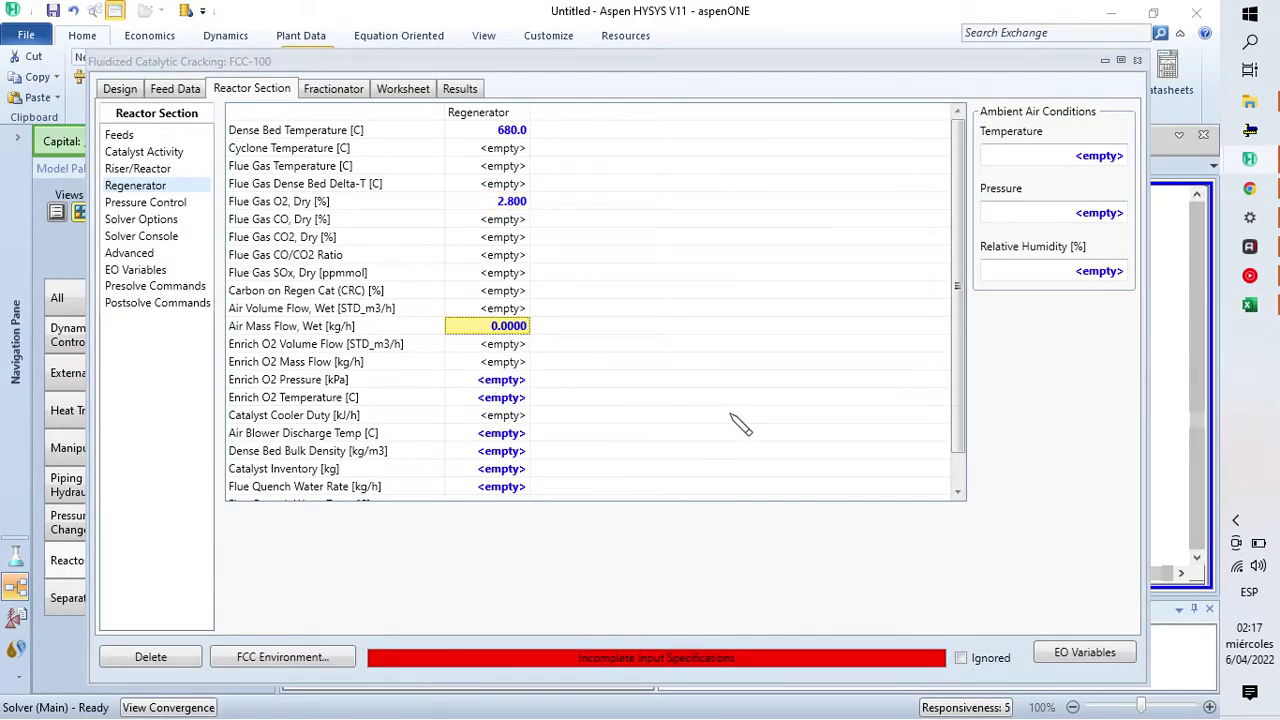
click(1250, 305)
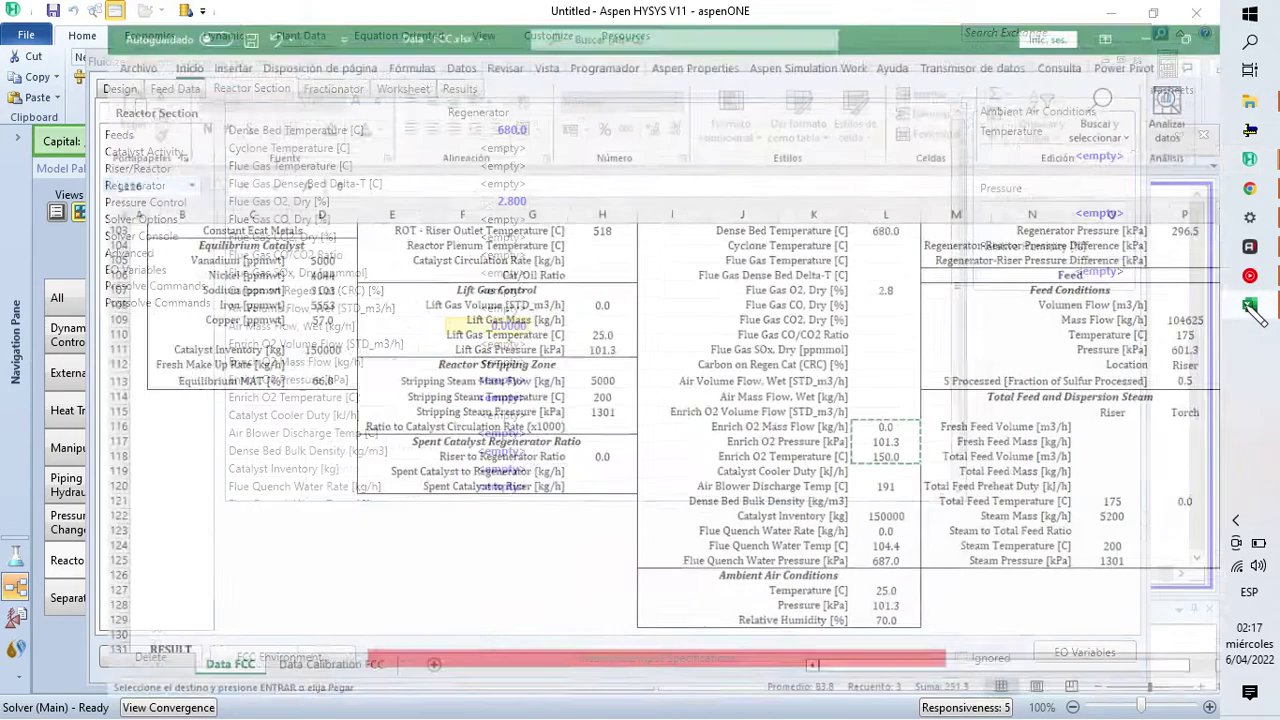
click(1250, 305)
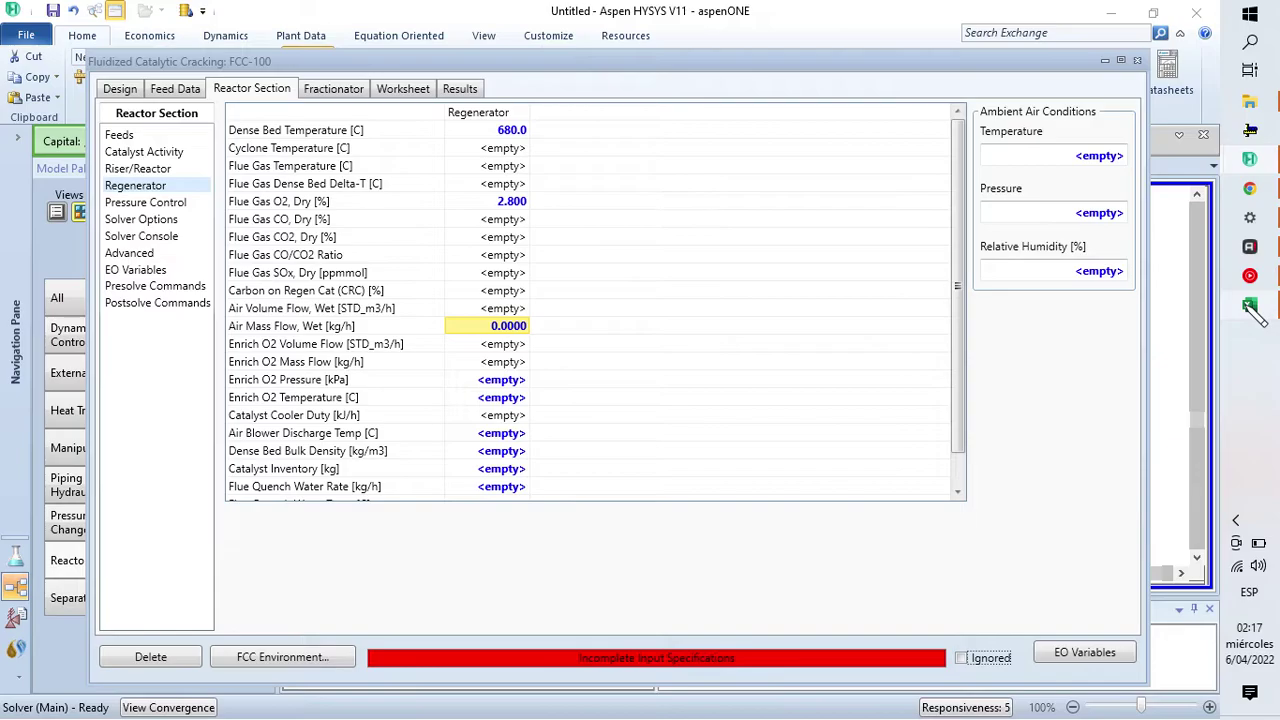
click(1248, 304)
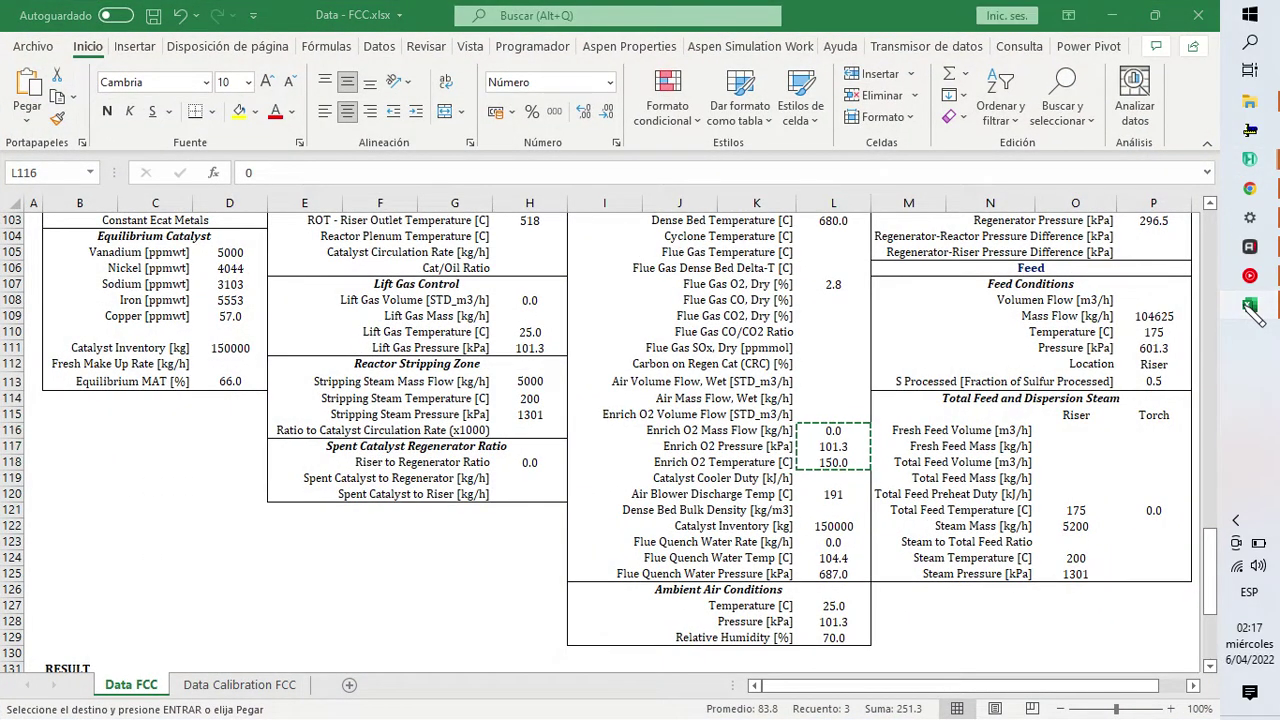
click(1247, 303)
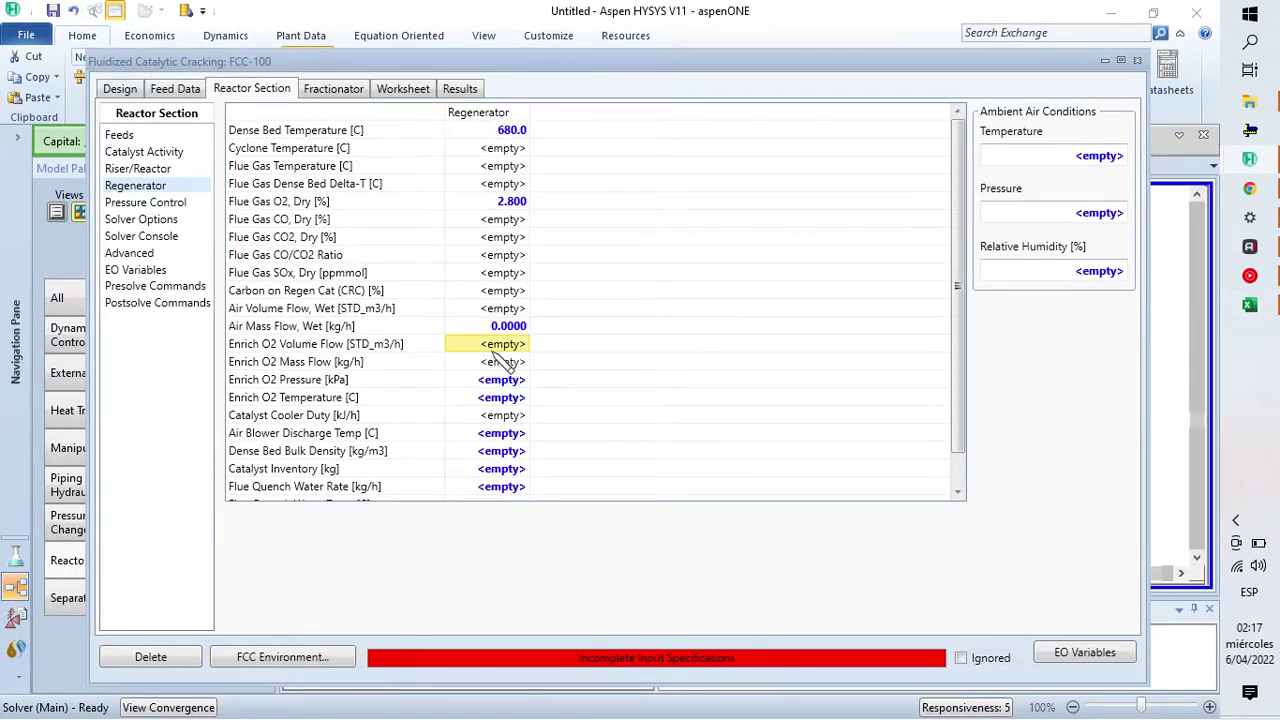
key(Delete)
Step: Paste the enrich O2 data into the regenerator in HYSYS: mass flow 0 kg/h, pressure 101.3 kPa and temperature 150 °C
click(1249, 304)
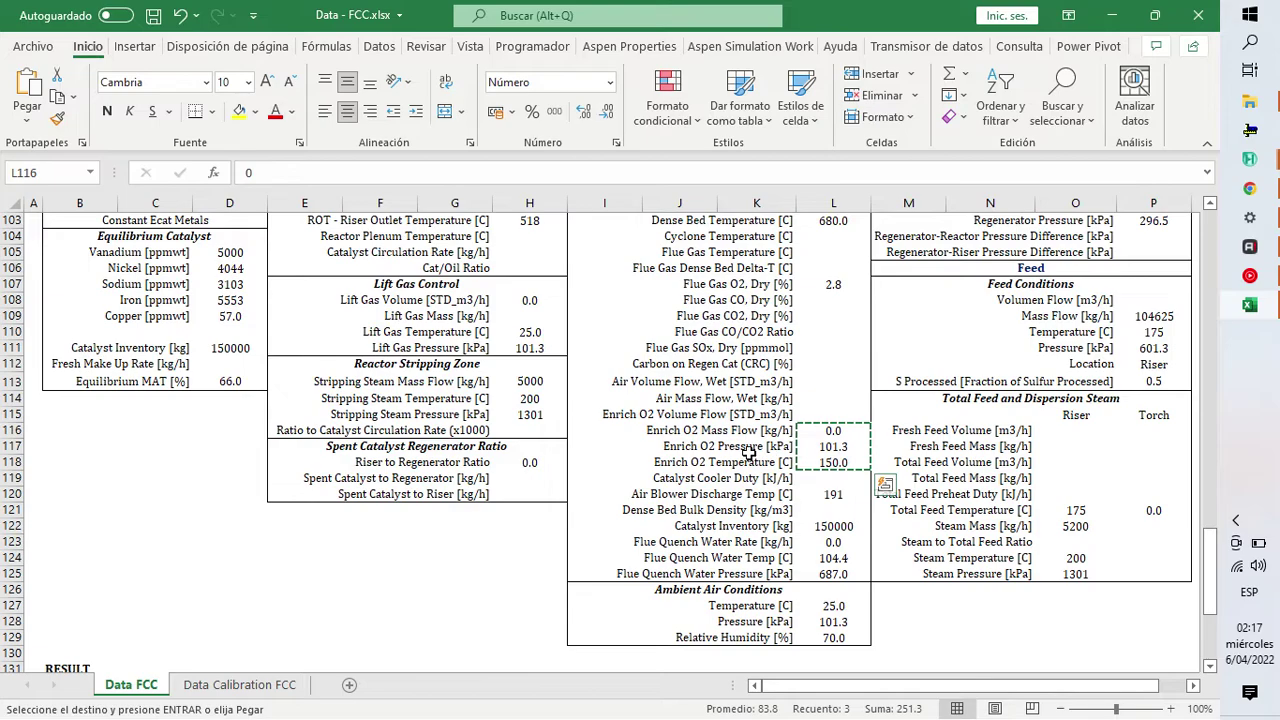
click(1249, 304)
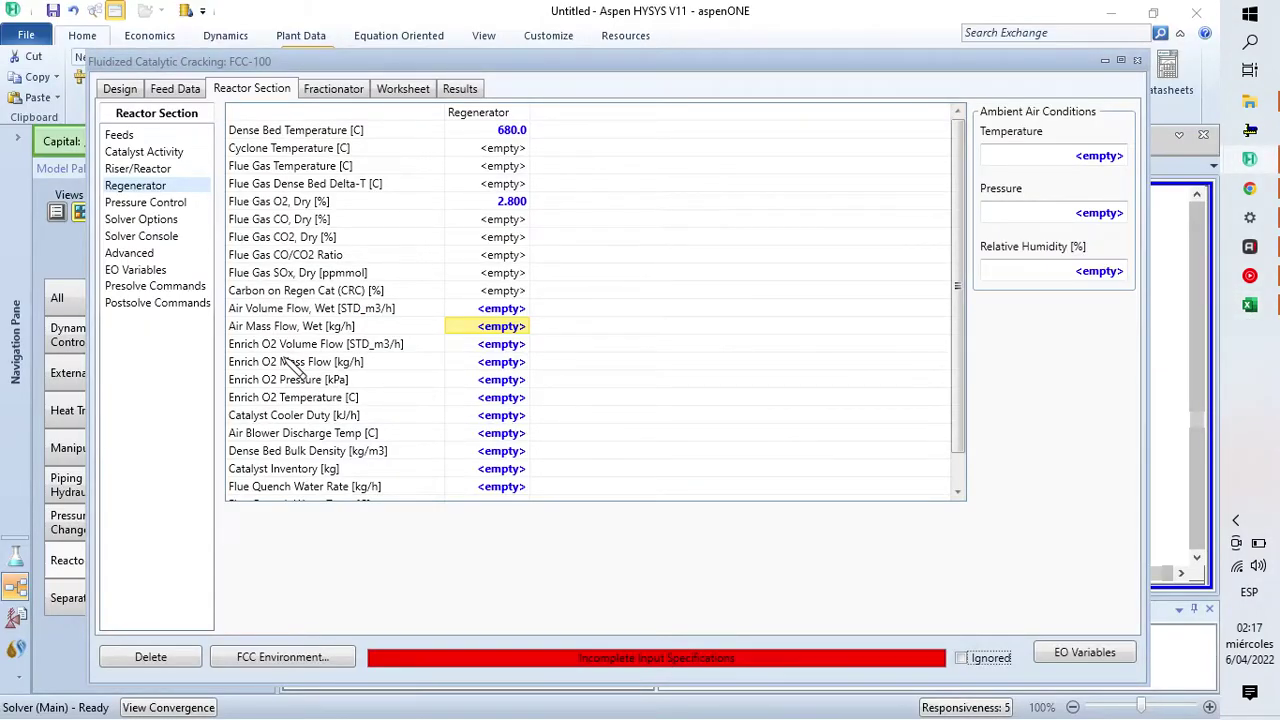
click(503, 364)
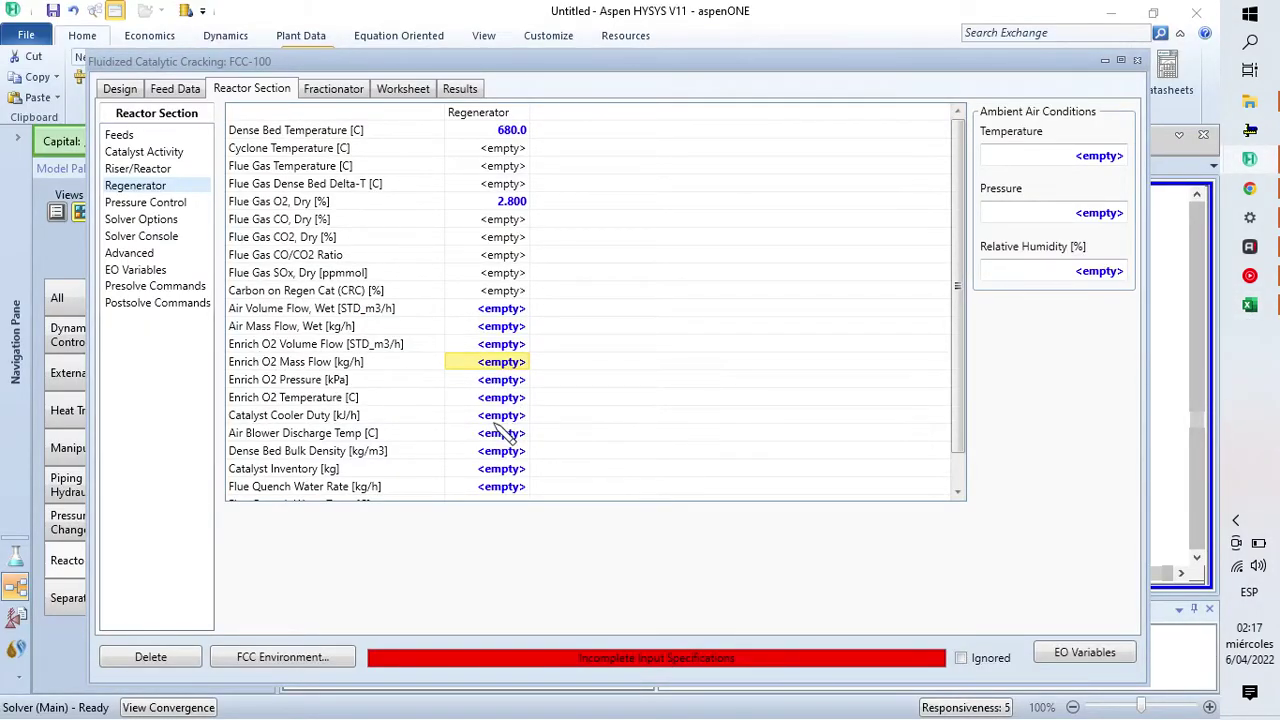
key(ctrl+v)
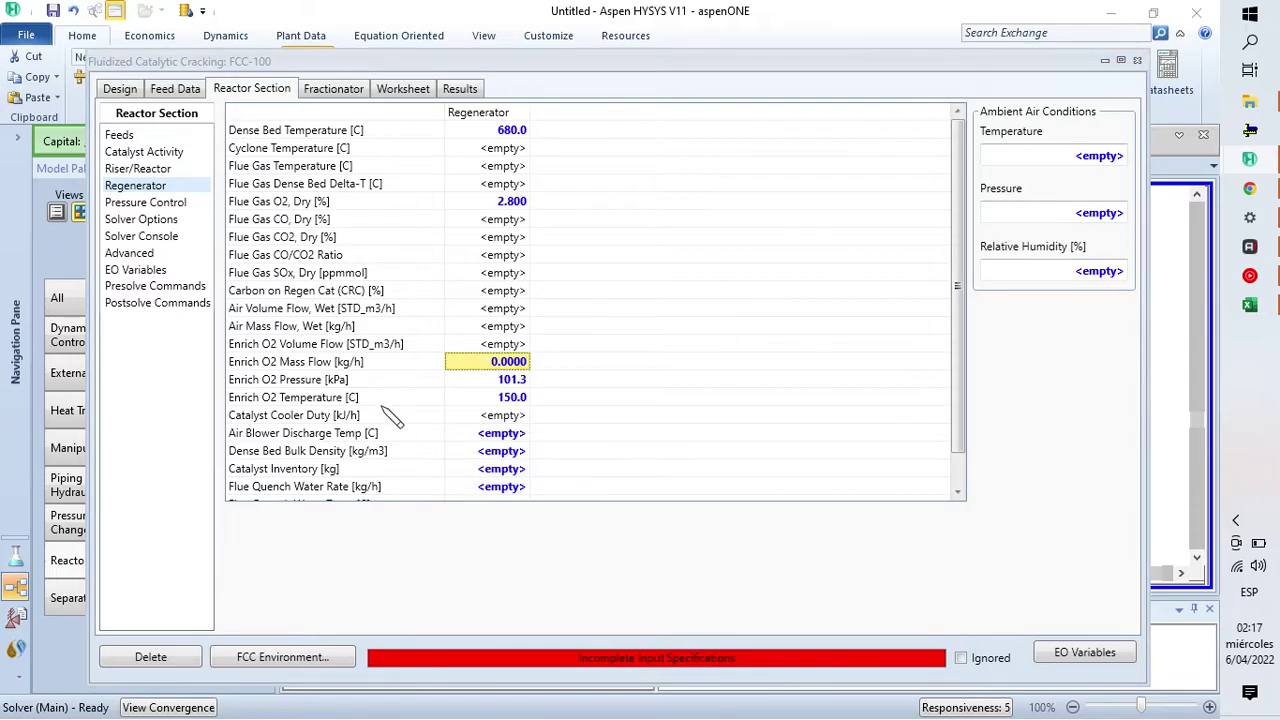
Step: Check the air blower discharge temperature in Excel and set it to 191 °C in the HYSYS regenerator data
click(1249, 305)
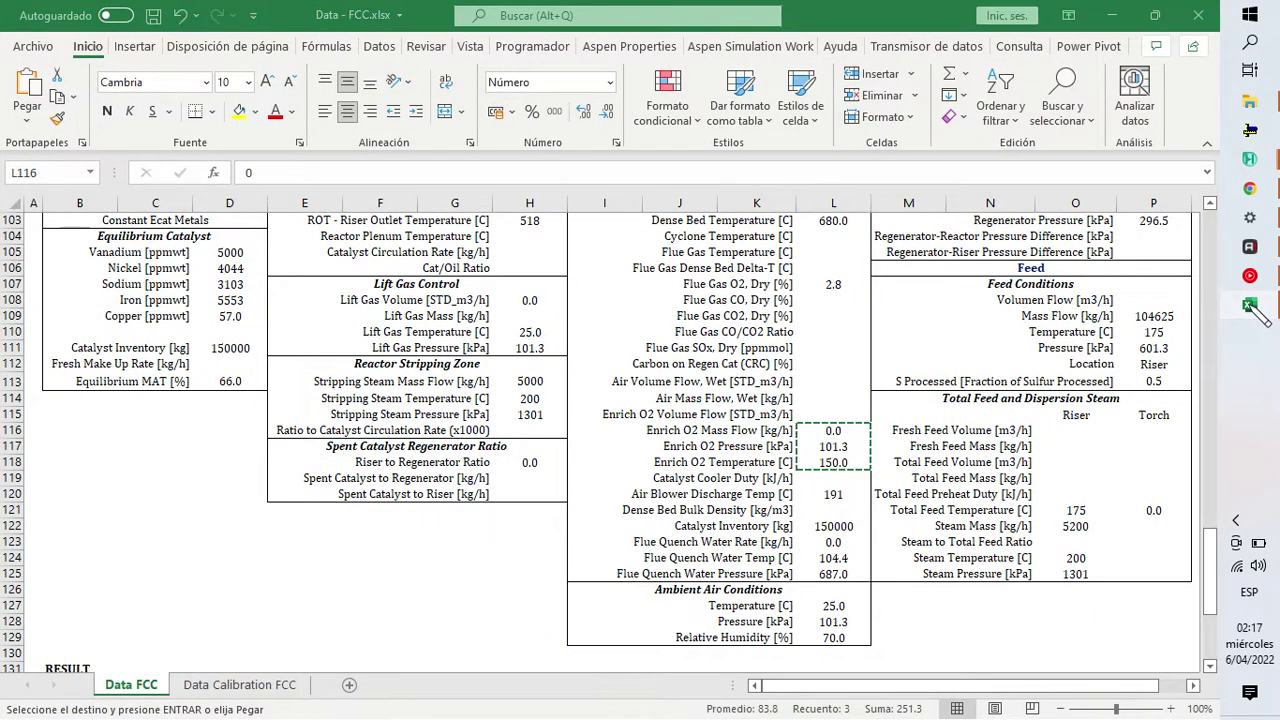
click(1251, 309)
click(1251, 307)
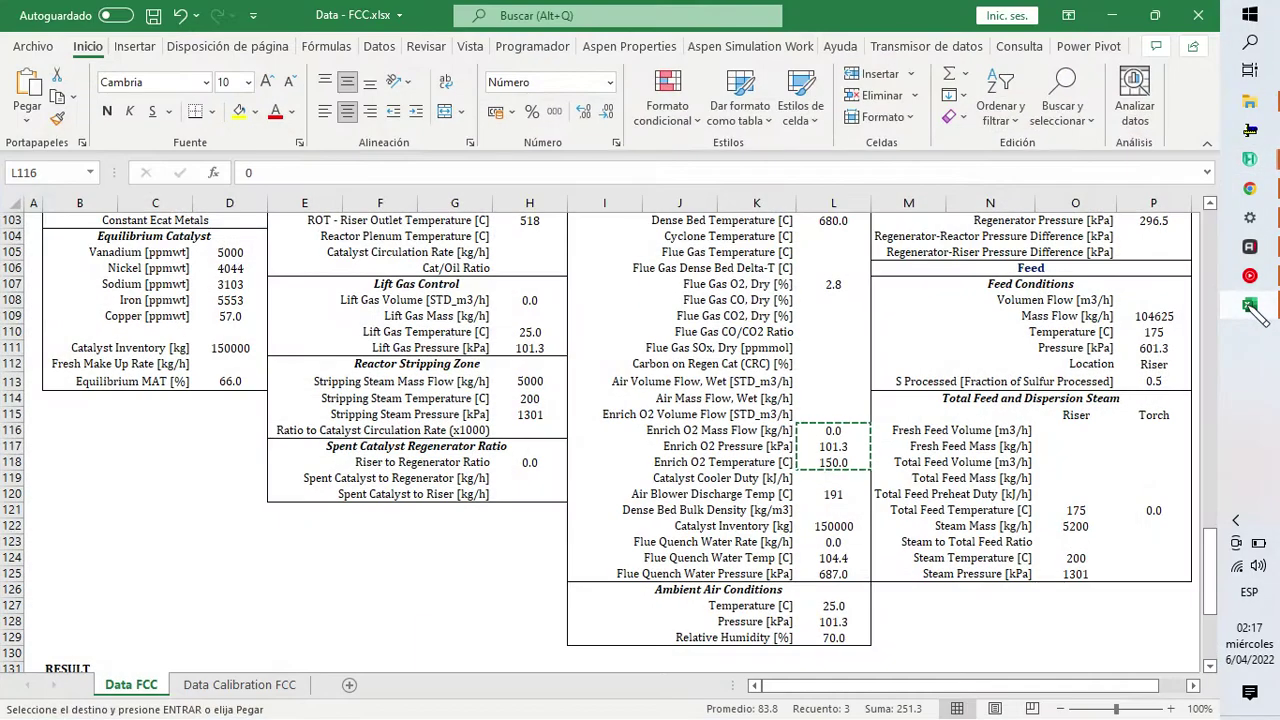
click(1251, 306)
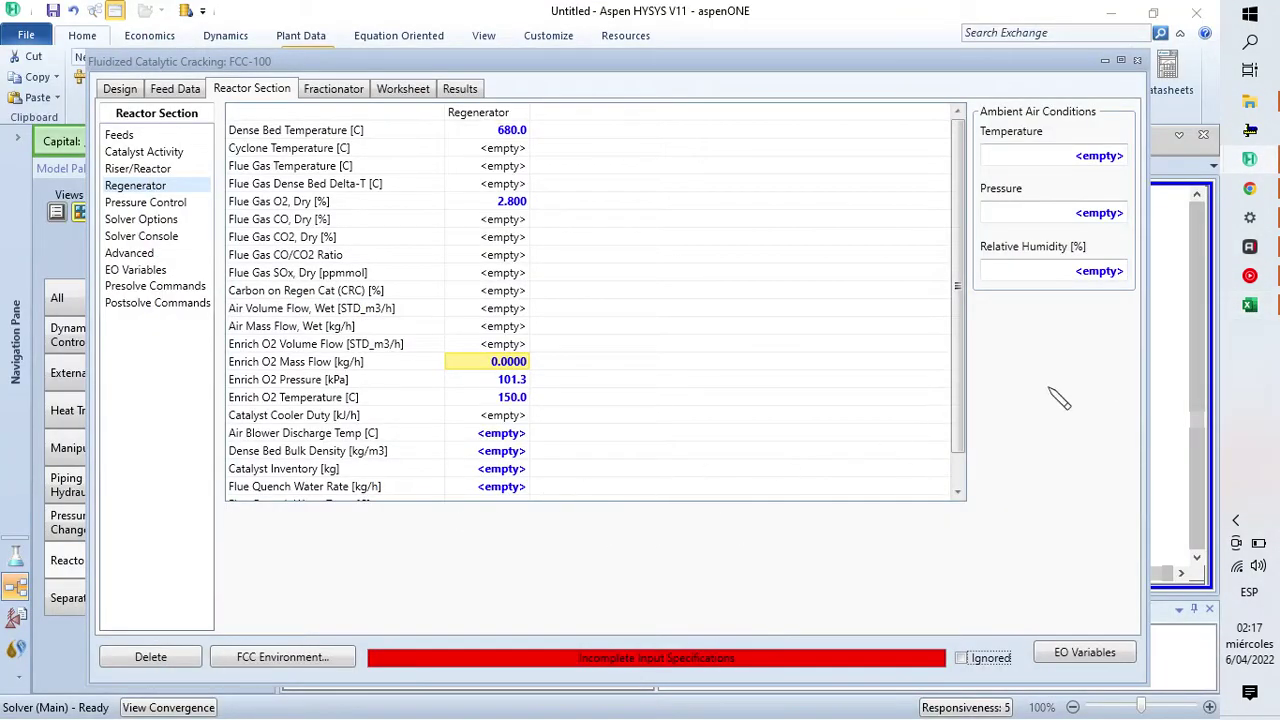
key(alt+Tab)
key(alt+Tab)
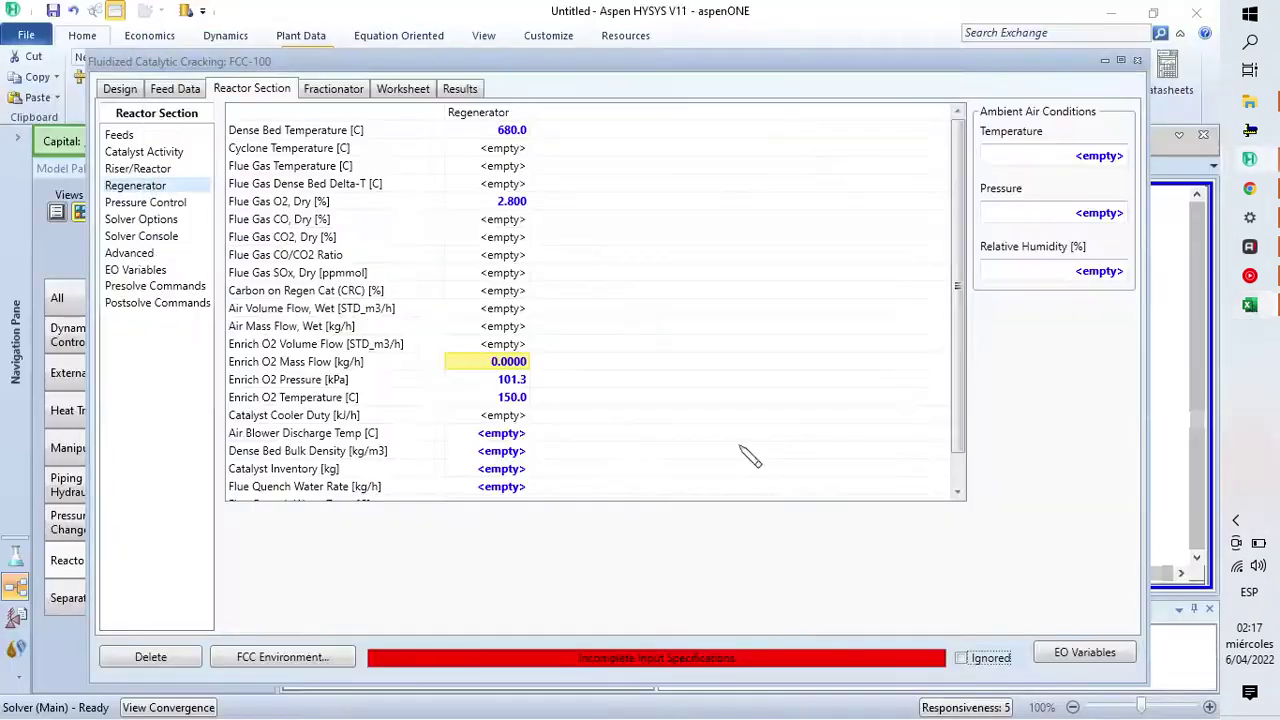
click(500, 452)
click(515, 436)
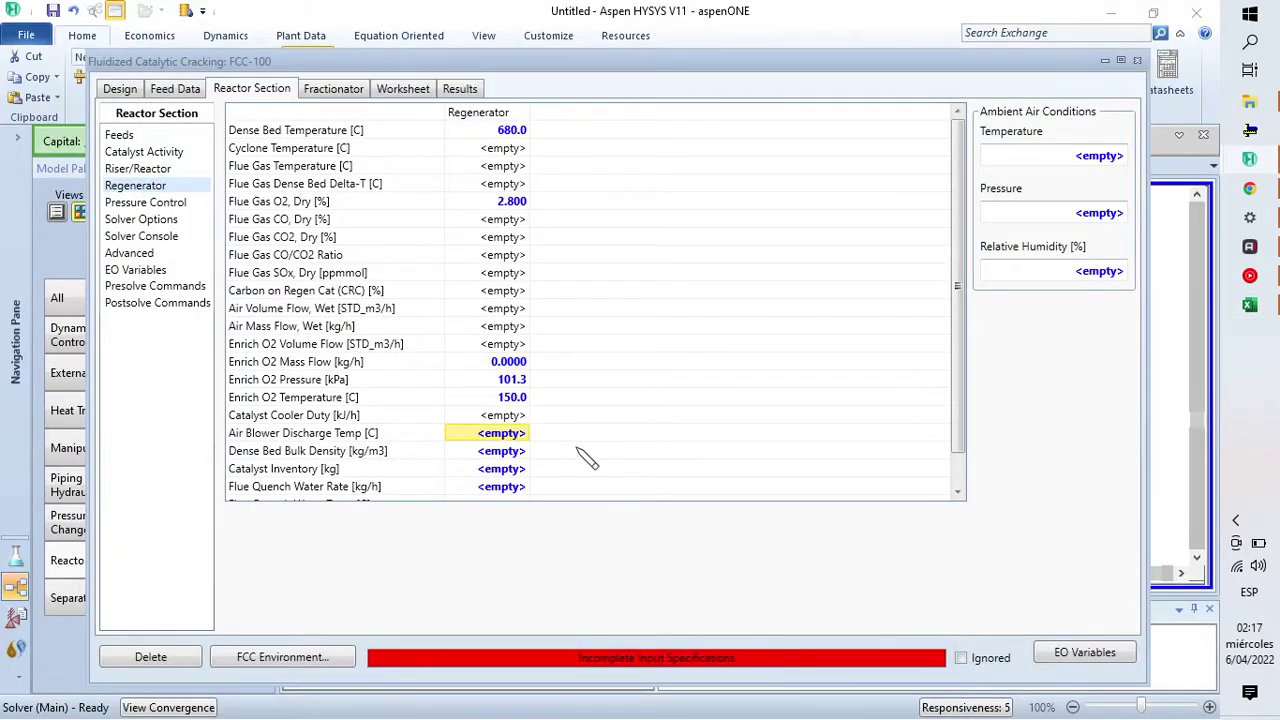
text(191)
key(Return)
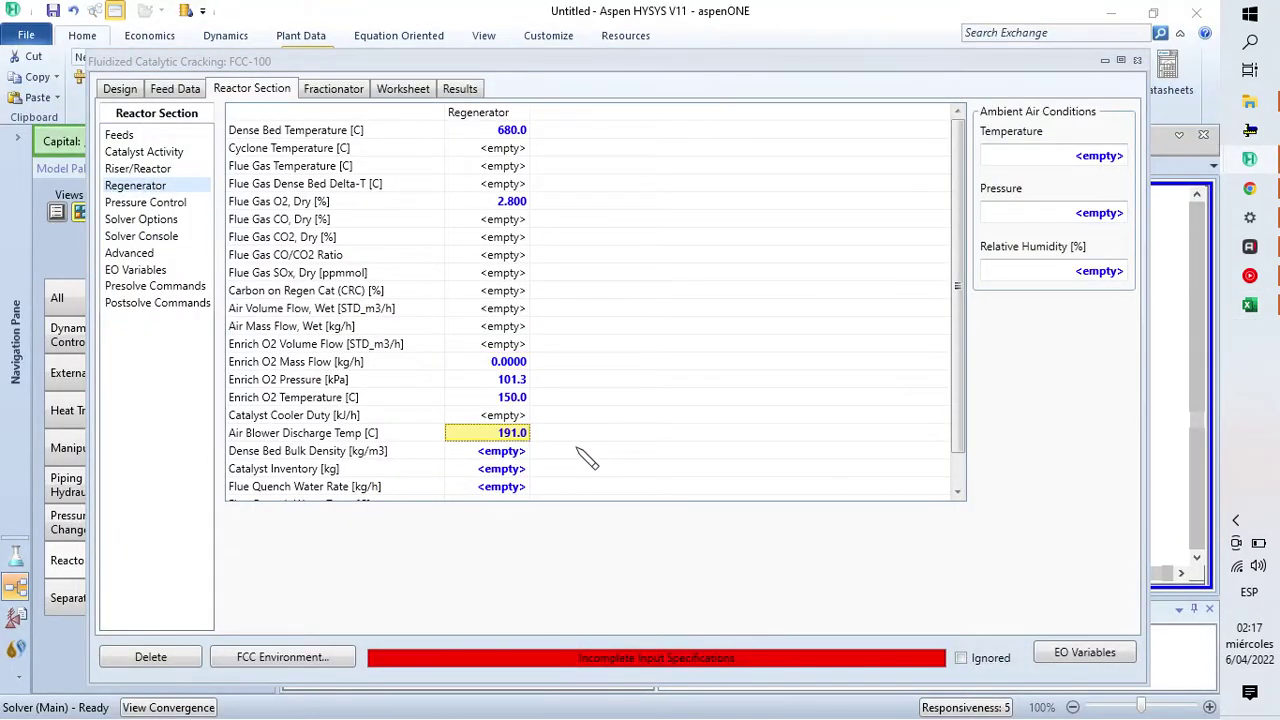
Step: Copy the catalyst inventory of 150000 kg and flue quench water rate 0, temperature 104.4 °C and pressure 687 kPa from Excel into HYSYS
scroll(965, 420, down, 1)
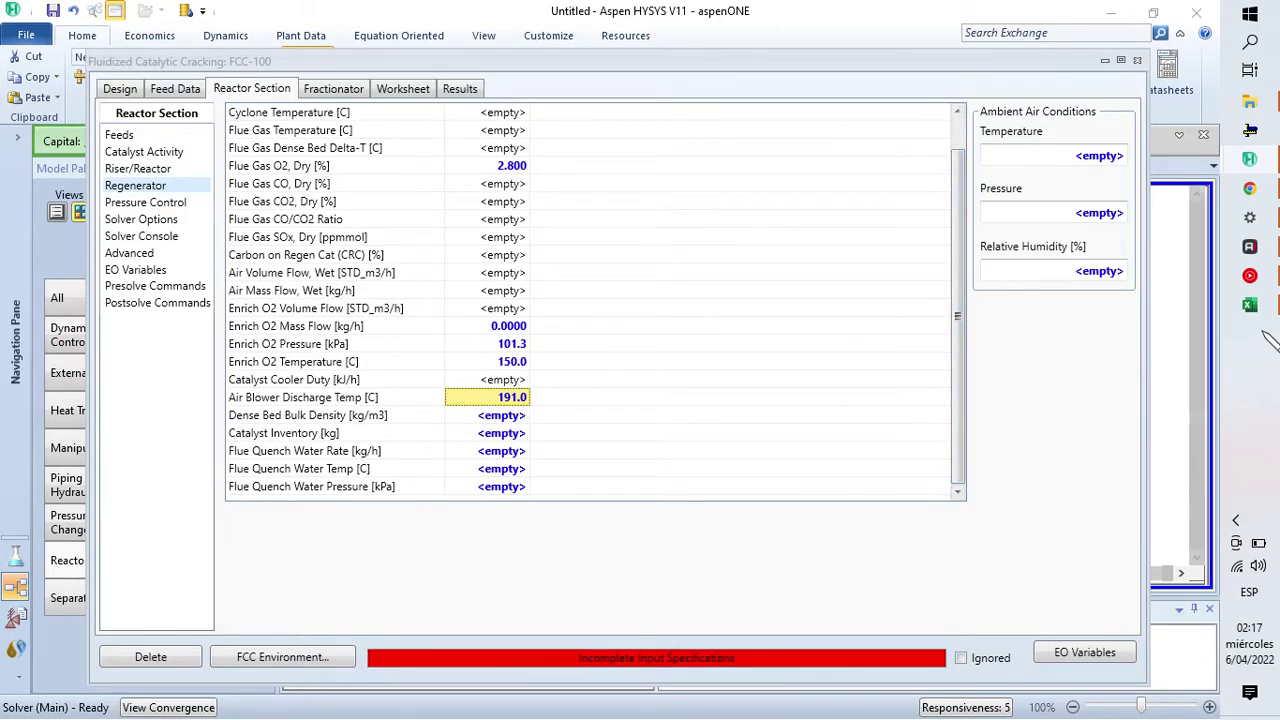
click(1249, 304)
drag(834, 526, 843, 572)
key(ctrl+c)
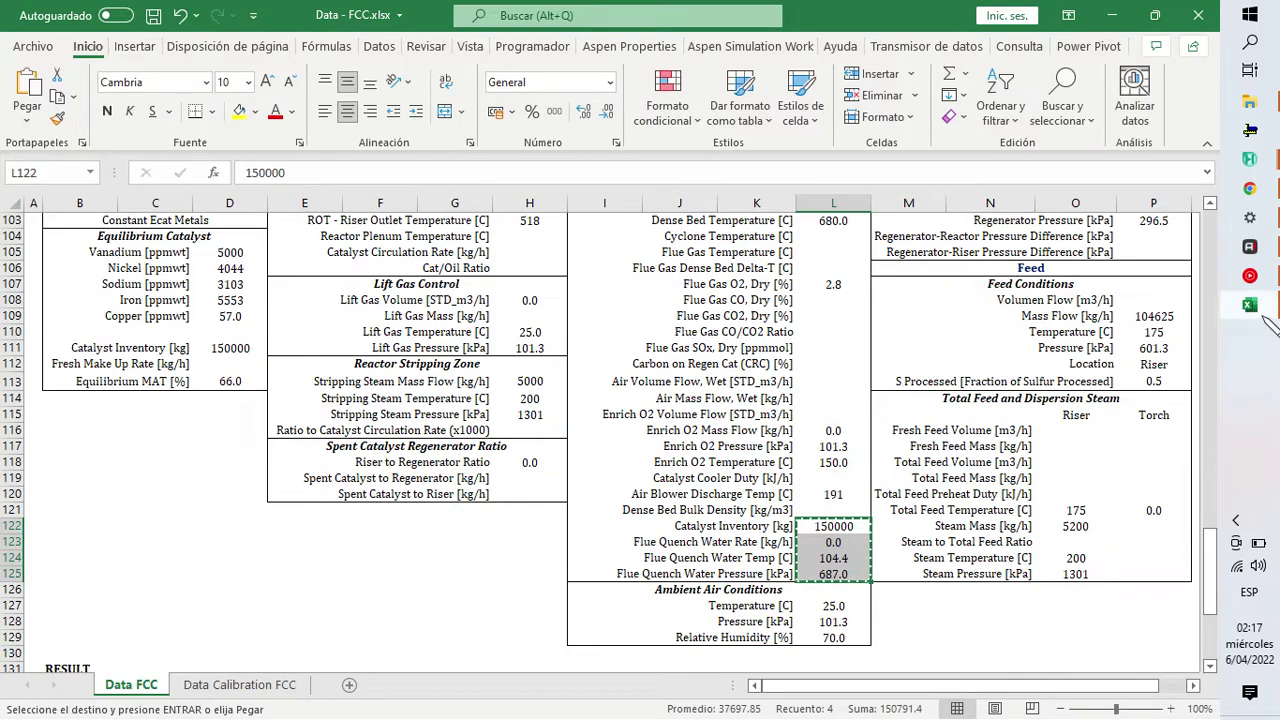
key(alt+Tab)
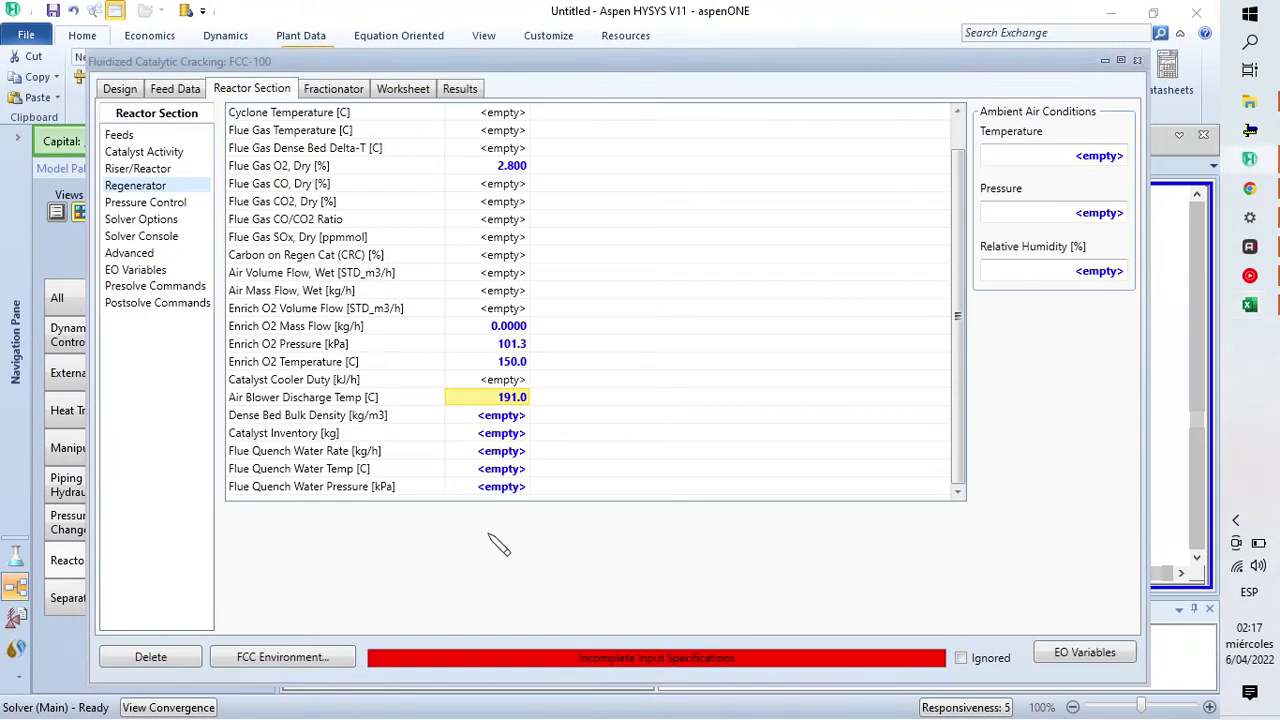
click(500, 433)
key(ctrl+v)
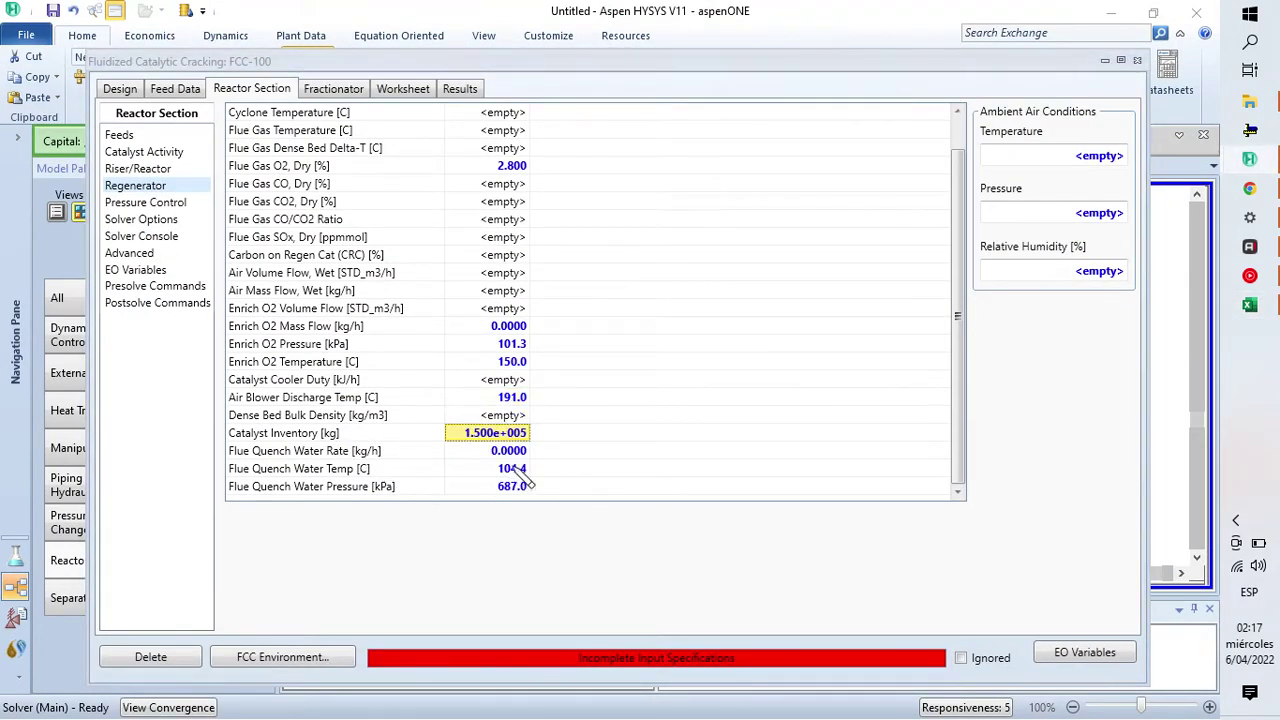
Step: Check the ambient air temperature in Excel and set it to 25 °C in the HYSYS regenerator data
click(1261, 303)
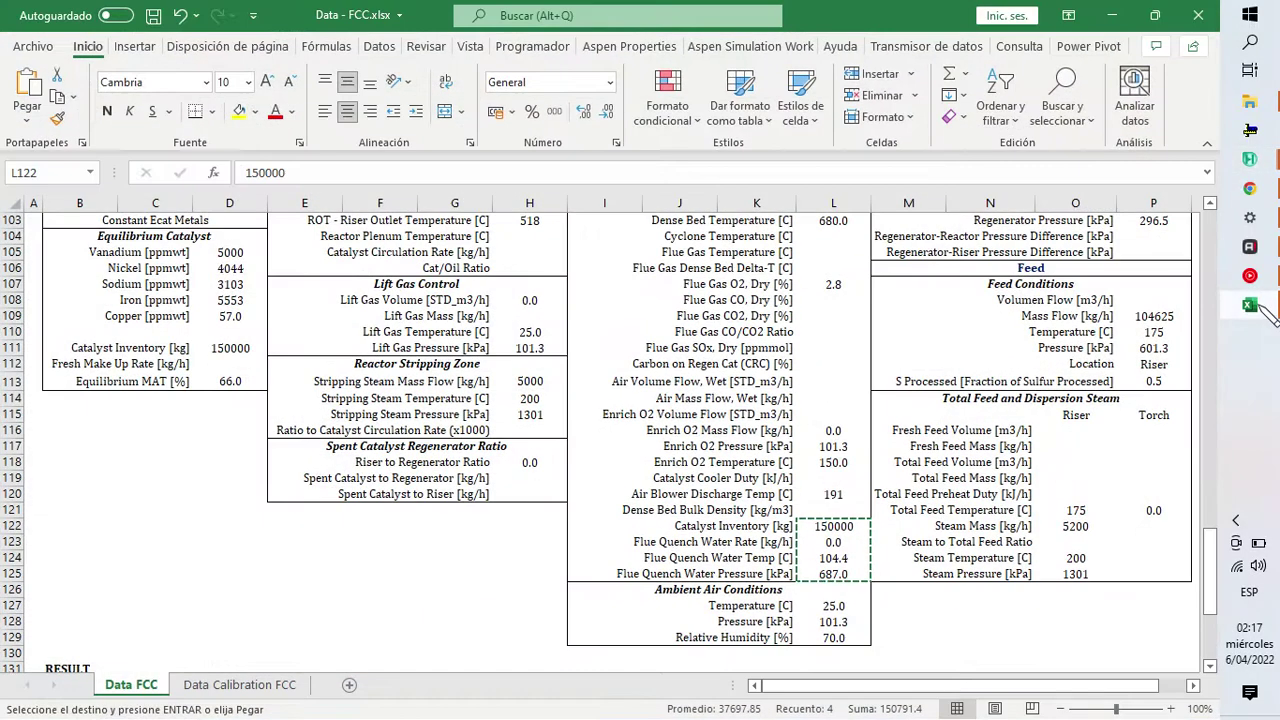
click(1261, 304)
click(1261, 304)
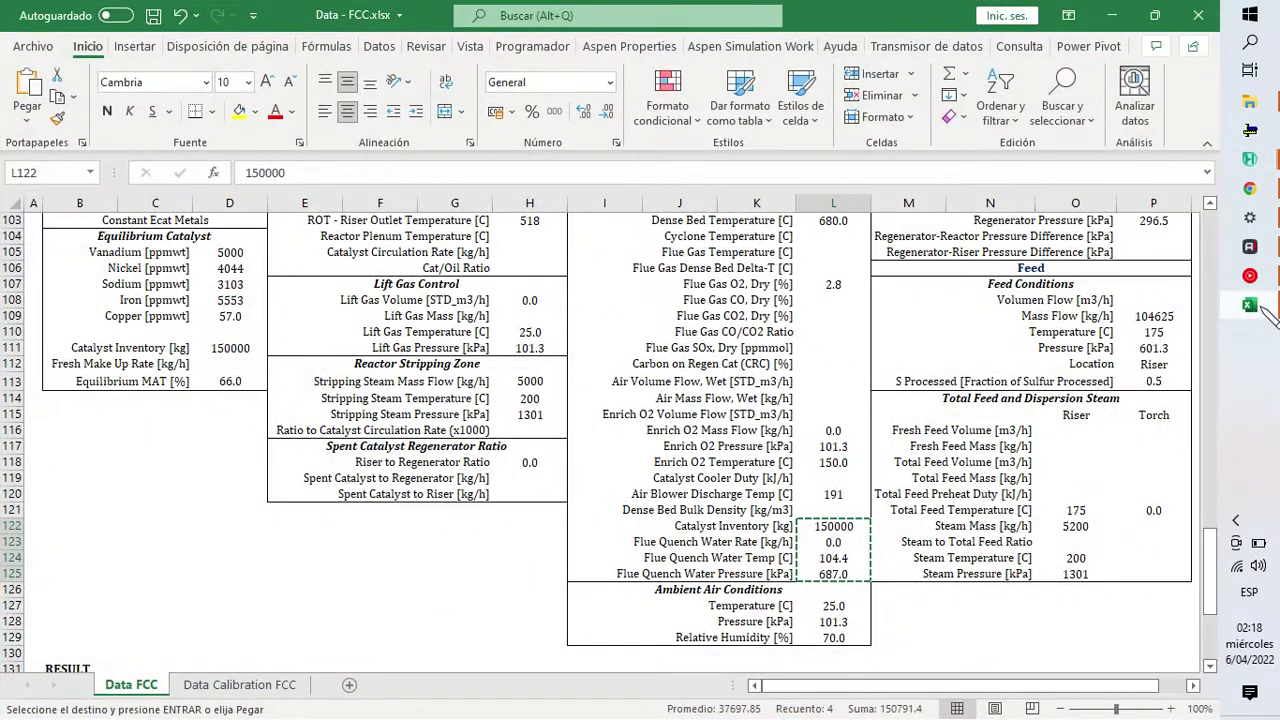
click(1263, 307)
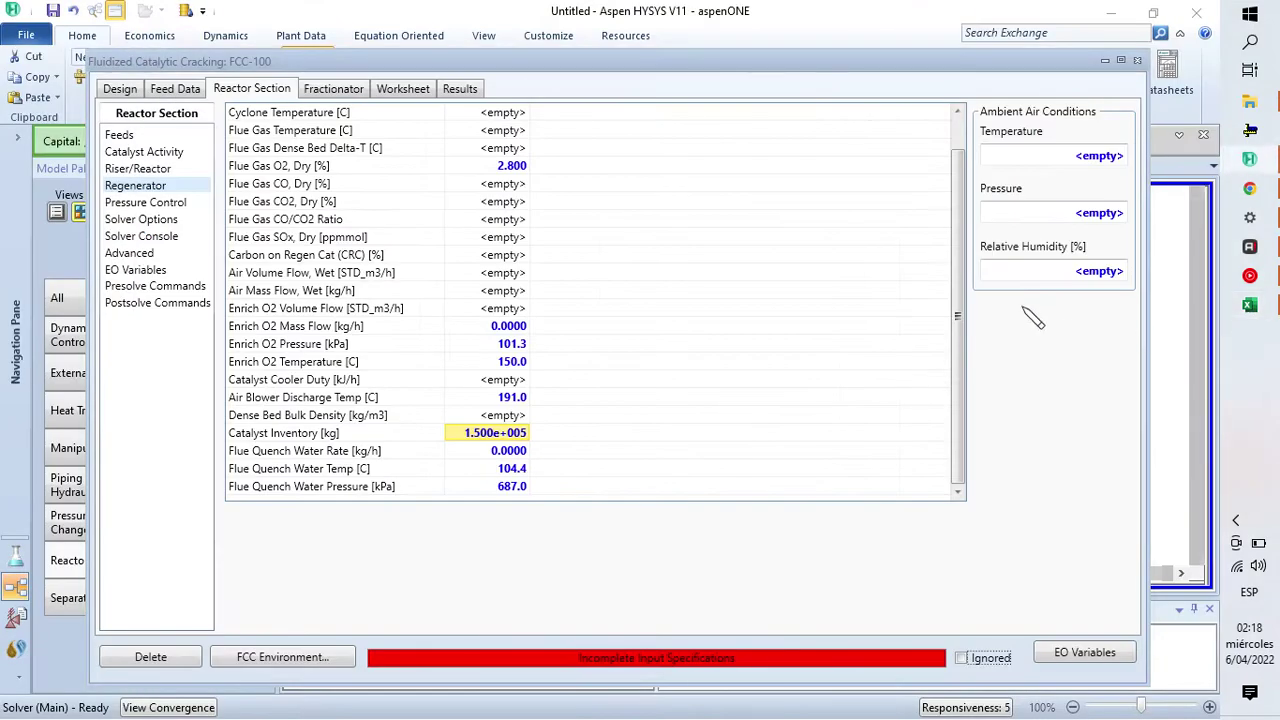
click(1076, 158)
text(25)
key(Return)
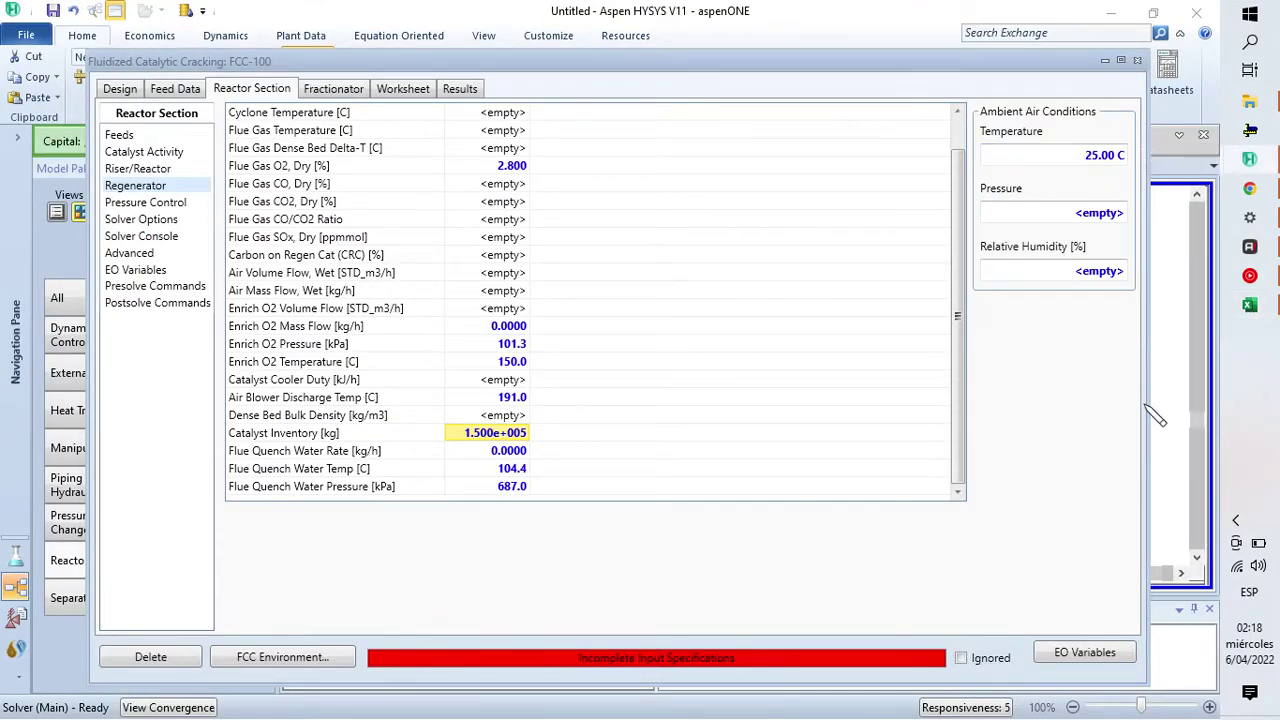
Step: Check the ambient air pressure in Excel and set it to 101.3 kPa in the HYSYS regenerator data
click(1249, 305)
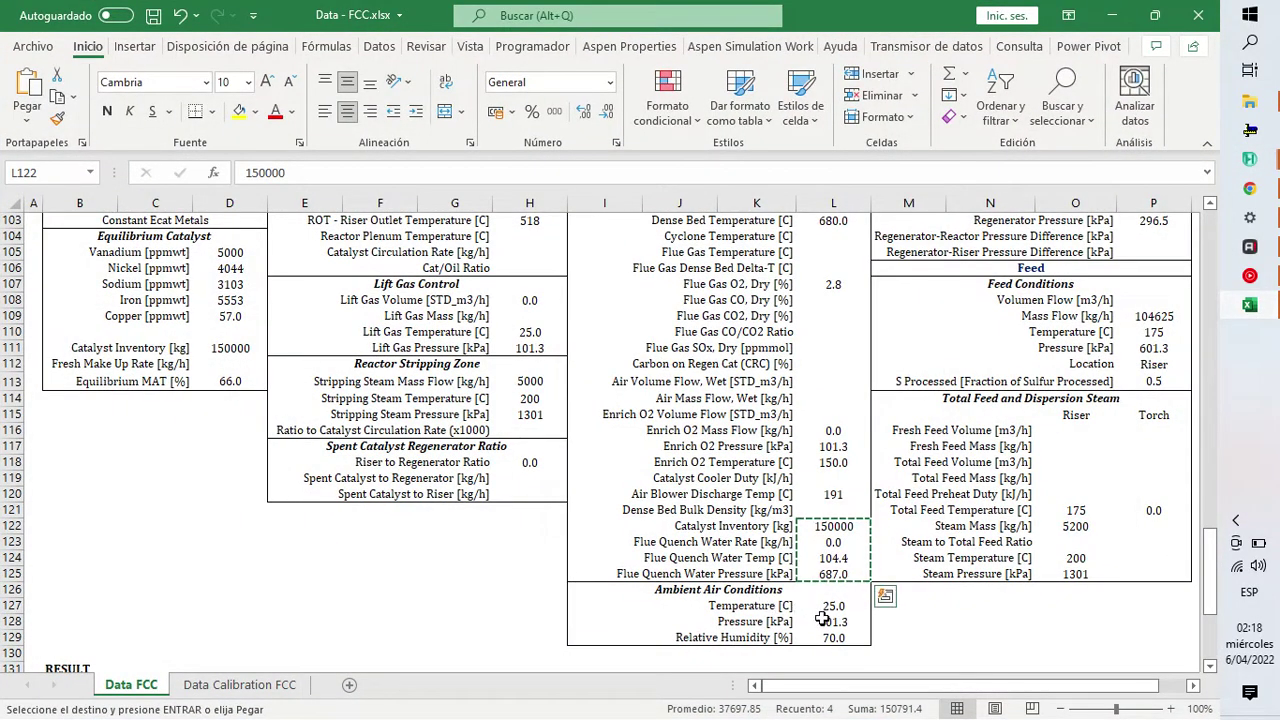
click(1249, 305)
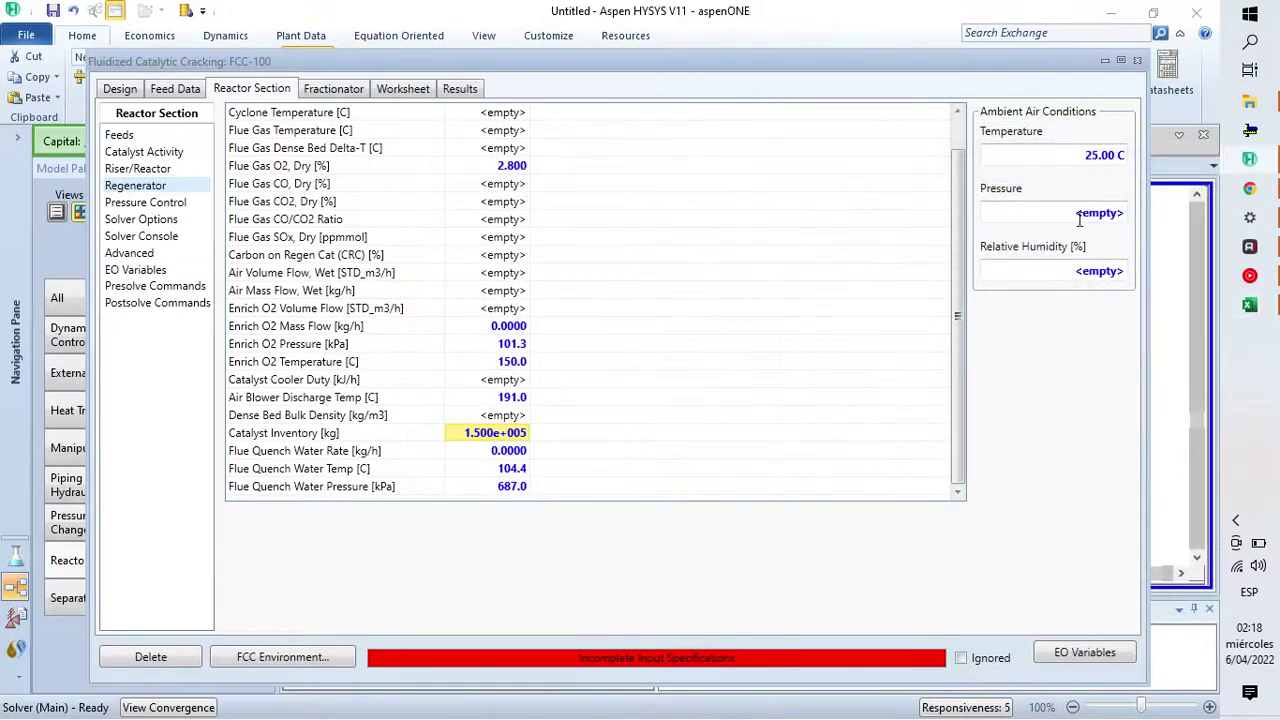
text(101)
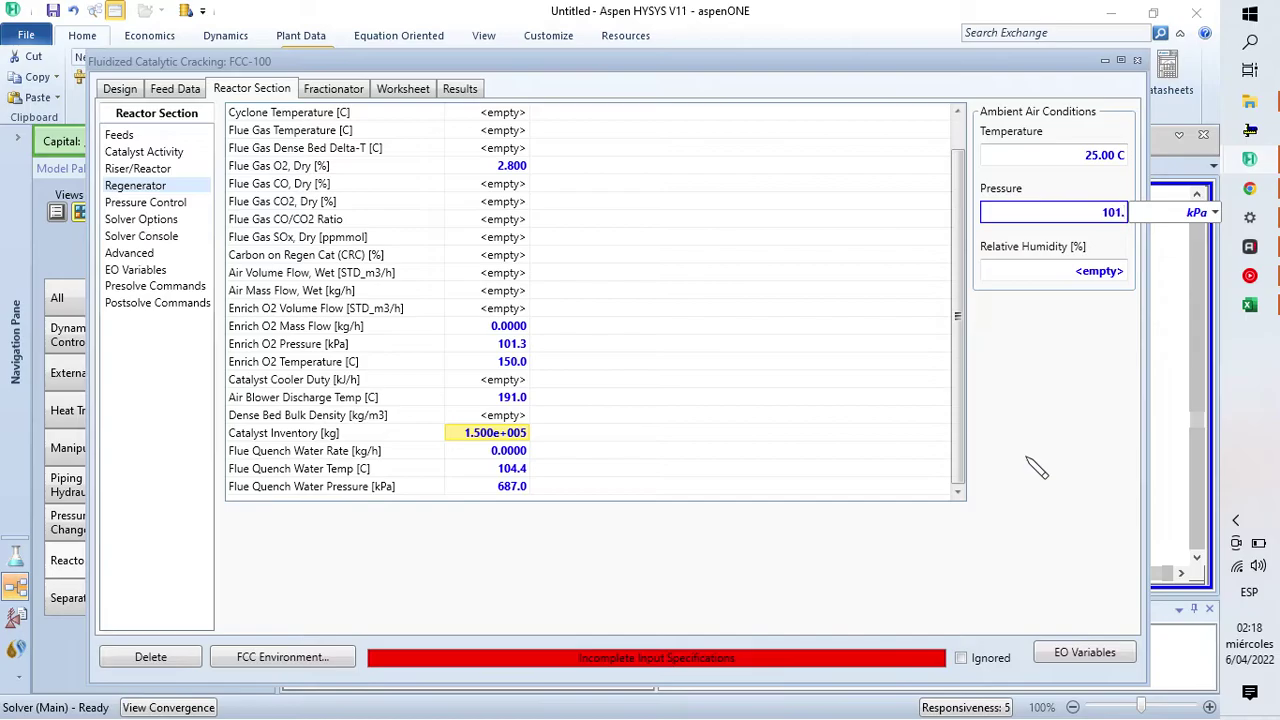
text(.3)
key(Return)
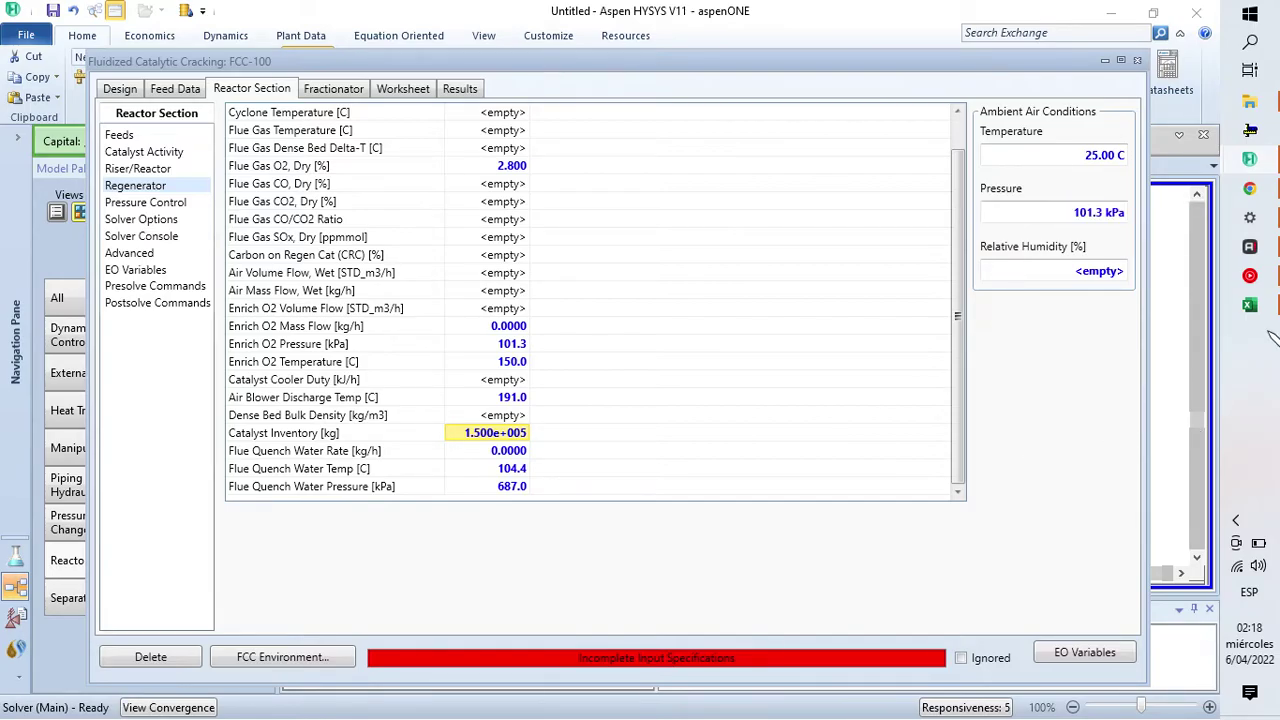
Step: Look up the ambient relative humidity in Excel and set it to 70 % in the HYSYS regenerator data
click(1249, 304)
click(833, 638)
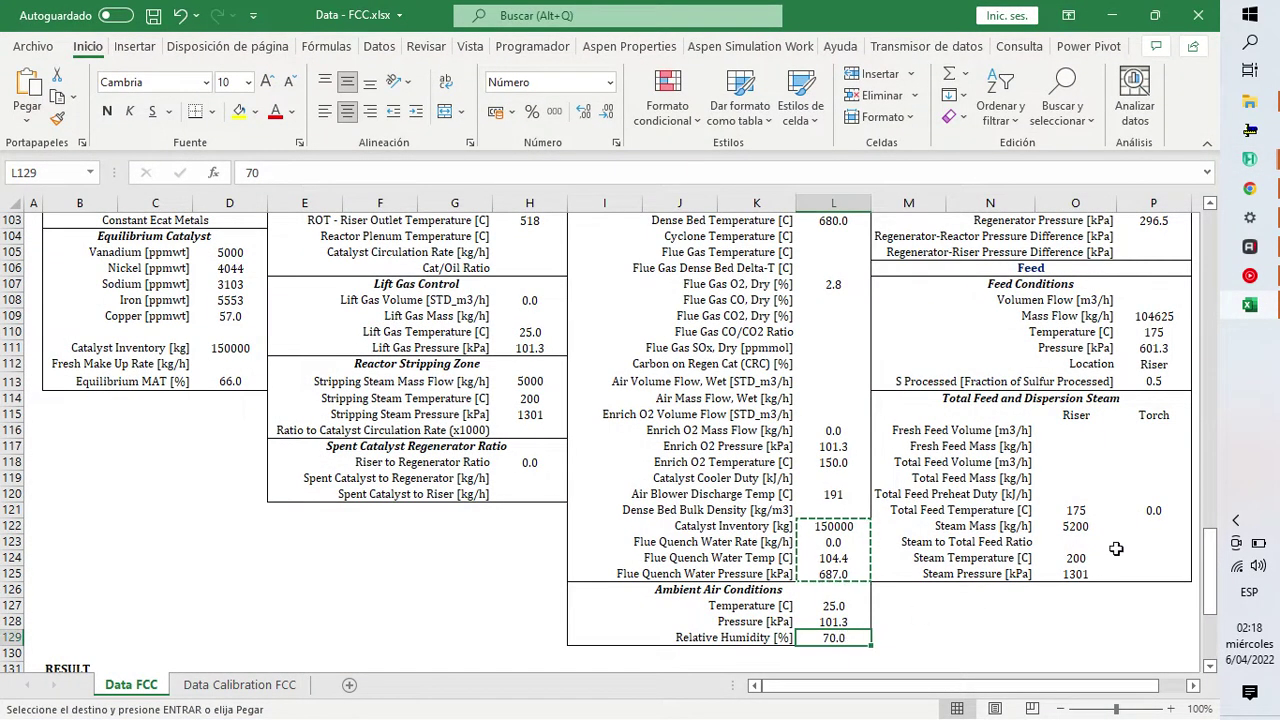
click(1249, 306)
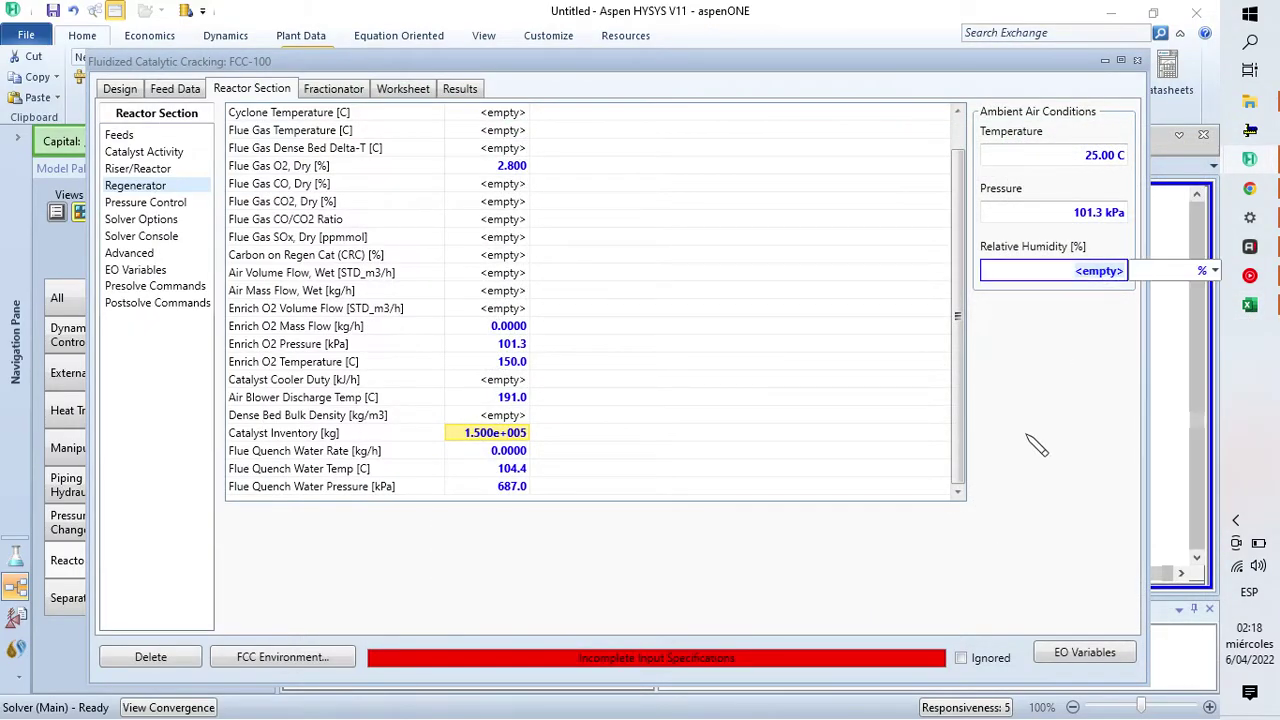
text(70)
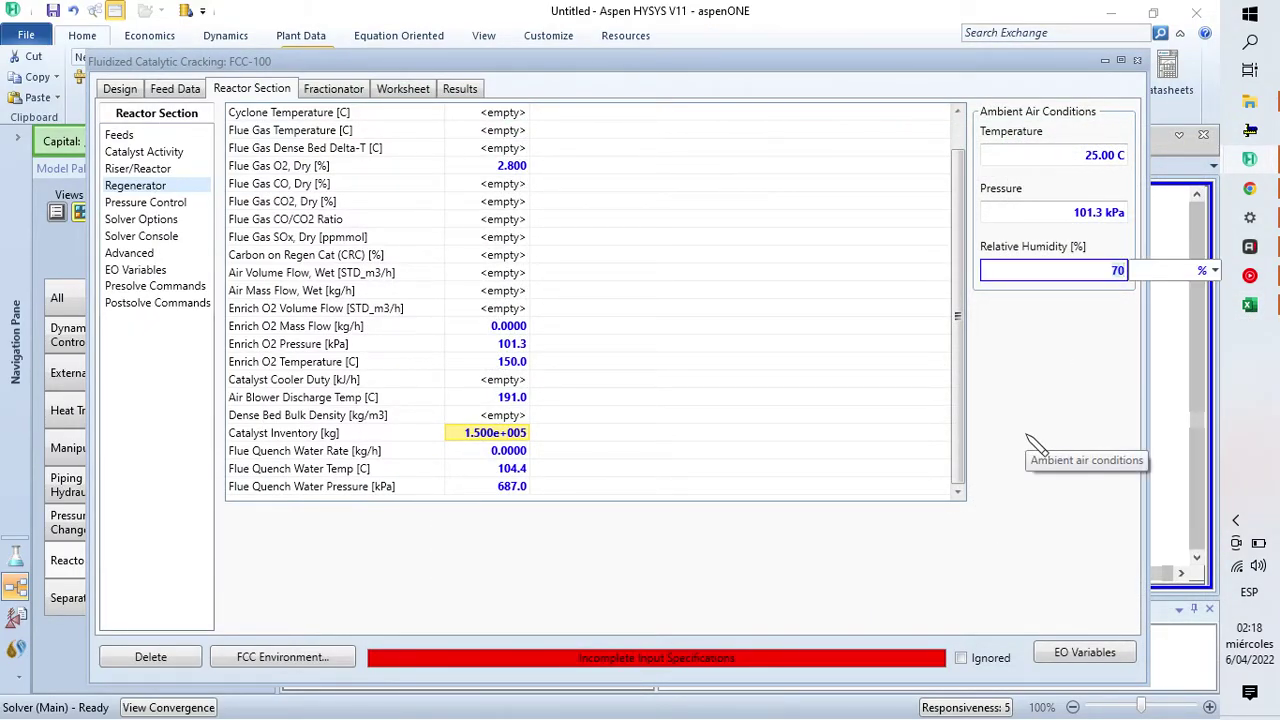
key(Return)
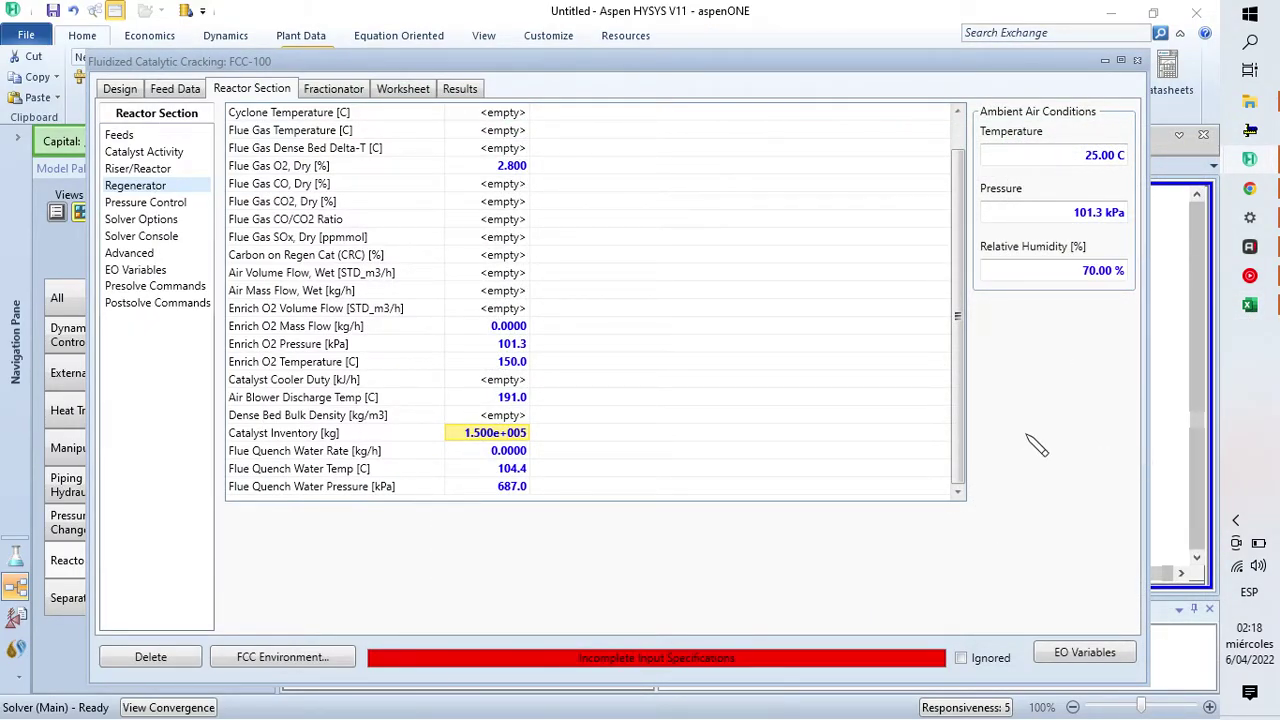
Step: Copy the reactor pressure of 300.1 kPa and regenerator pressure of 296.5 kPa from Excel into the HYSYS pressure control data
click(160, 203)
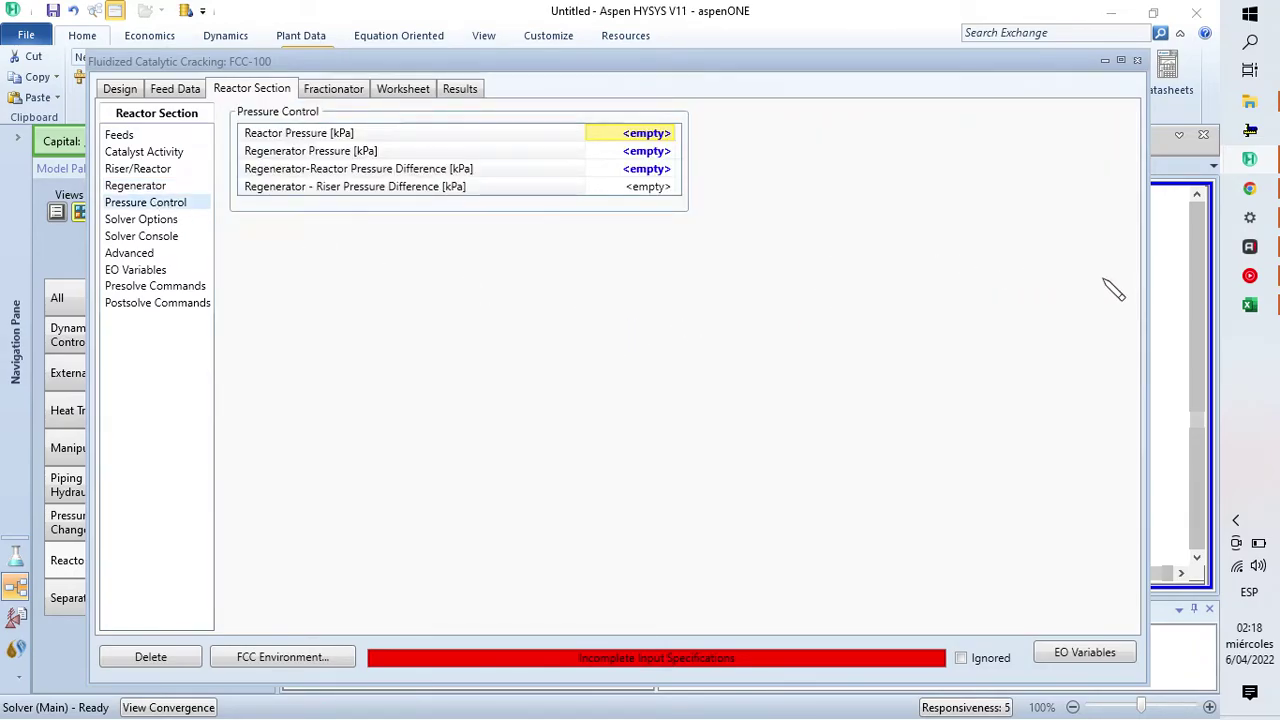
click(1249, 304)
scroll(944, 516, up, 1)
scroll(944, 516, up, 2)
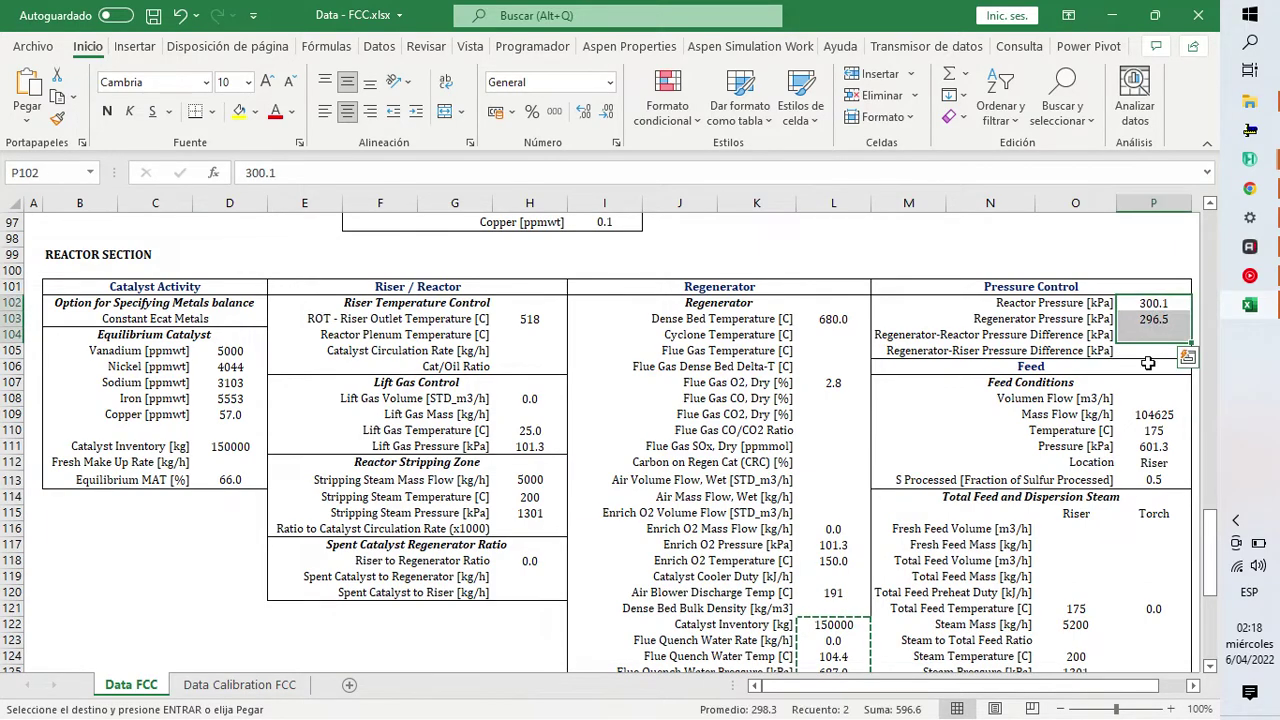
drag(1155, 303, 1153, 316)
key(ctrl+c)
key(alt+Tab)
key(ctrl+v)
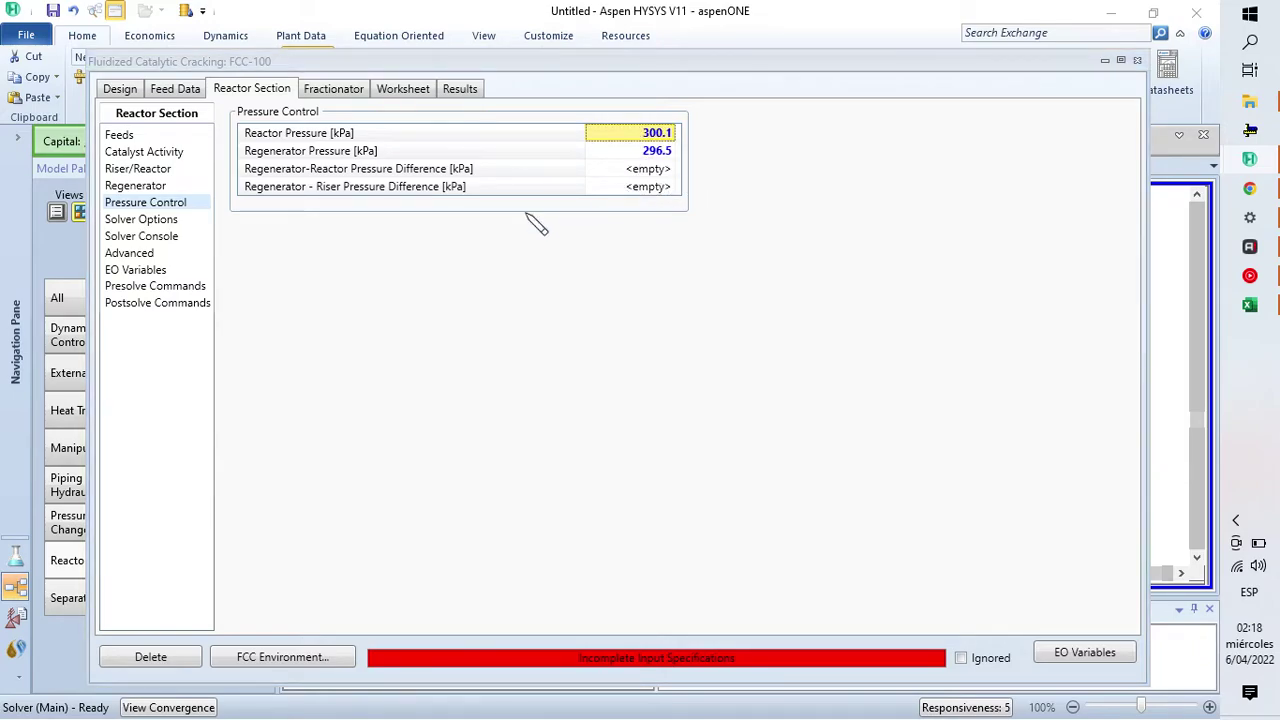
click(150, 185)
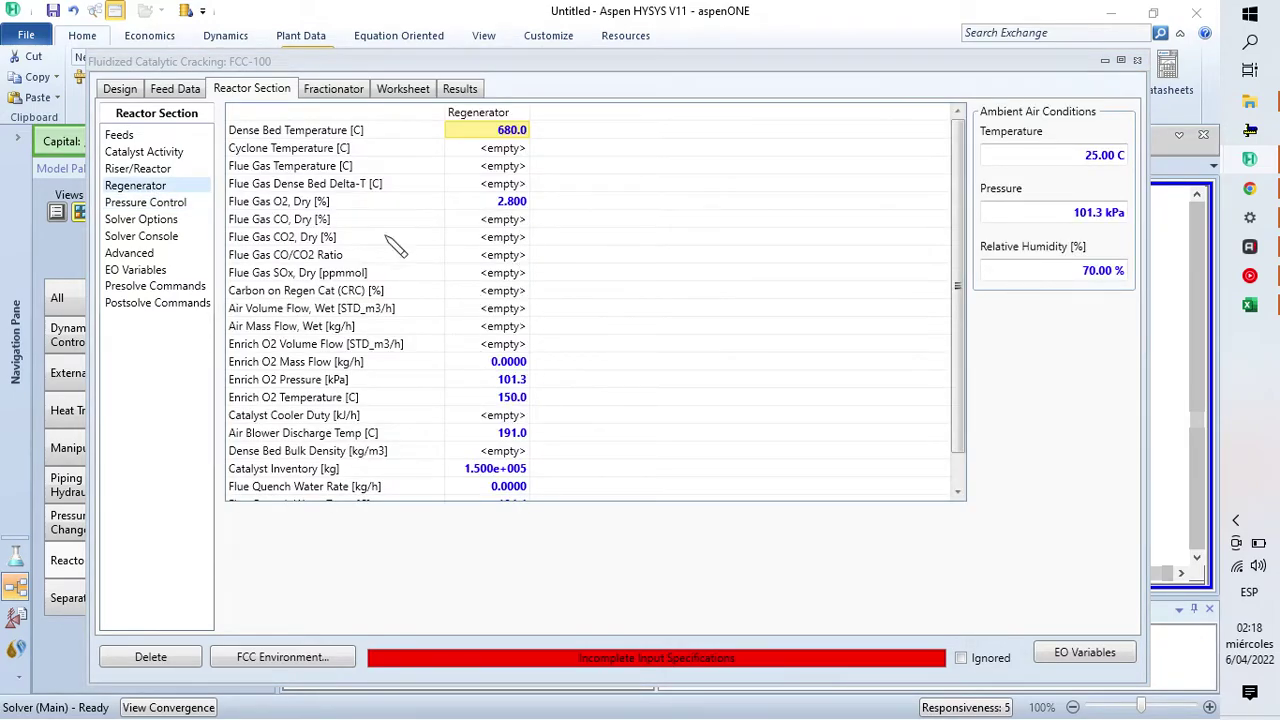
click(148, 202)
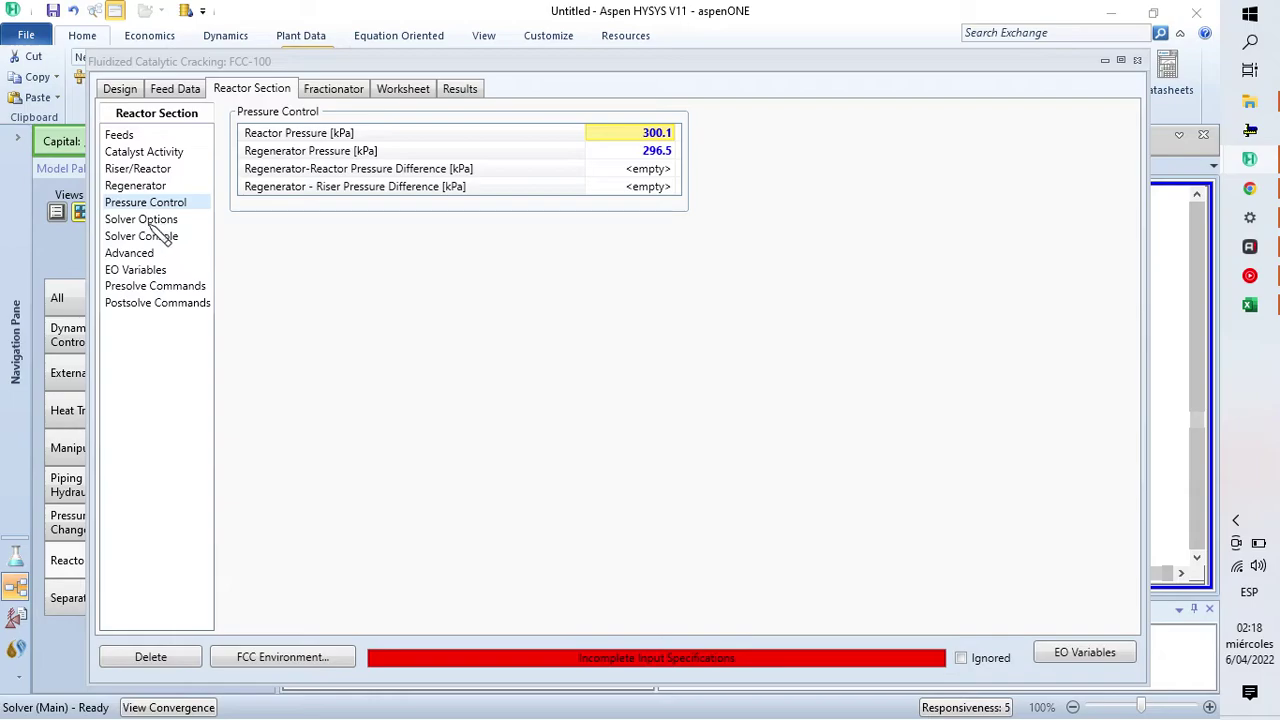
Step: Copy the feed mass flow of 104625 kg/h from Excel into the Feed-1 conditions of the HYSYS reactor section
click(1249, 304)
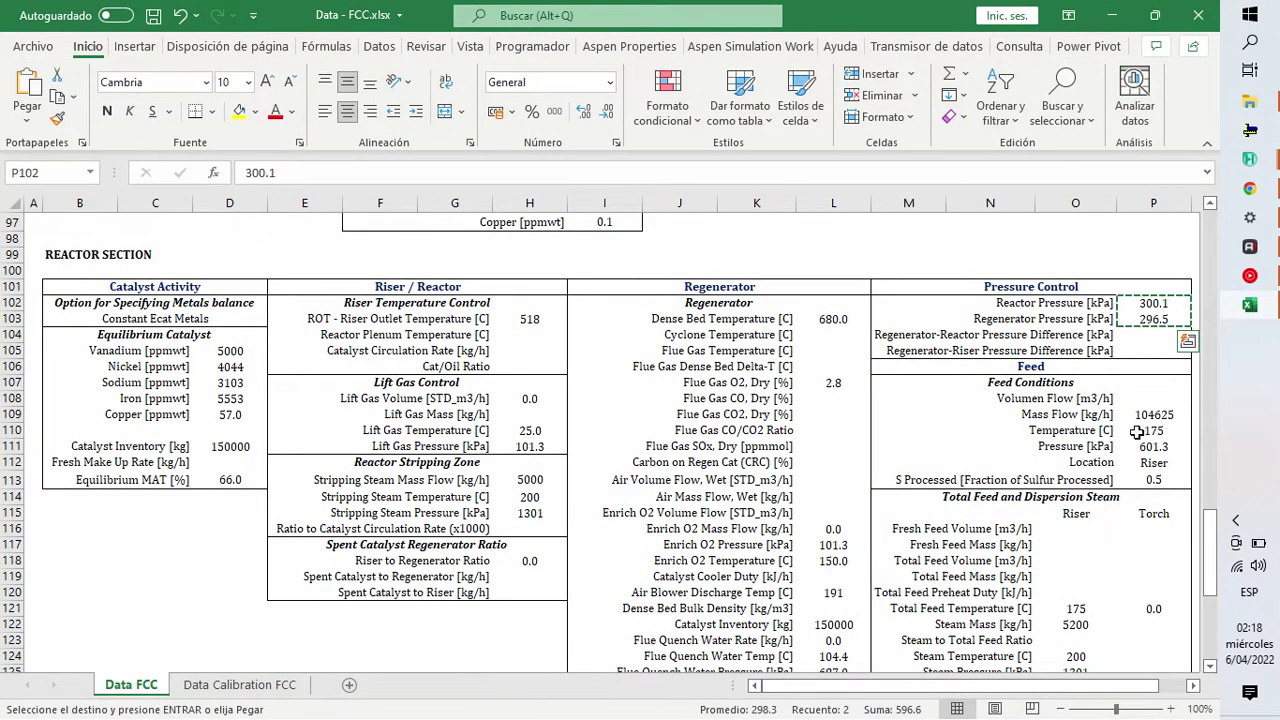
click(1249, 304)
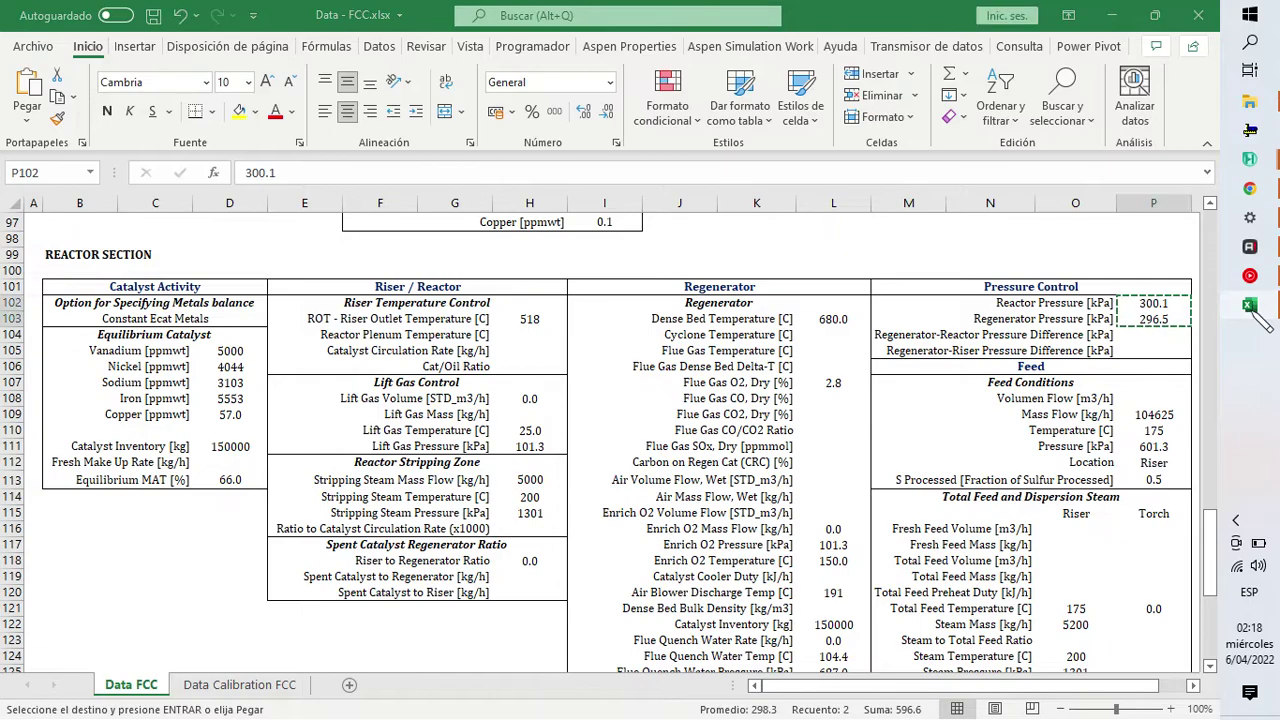
click(120, 136)
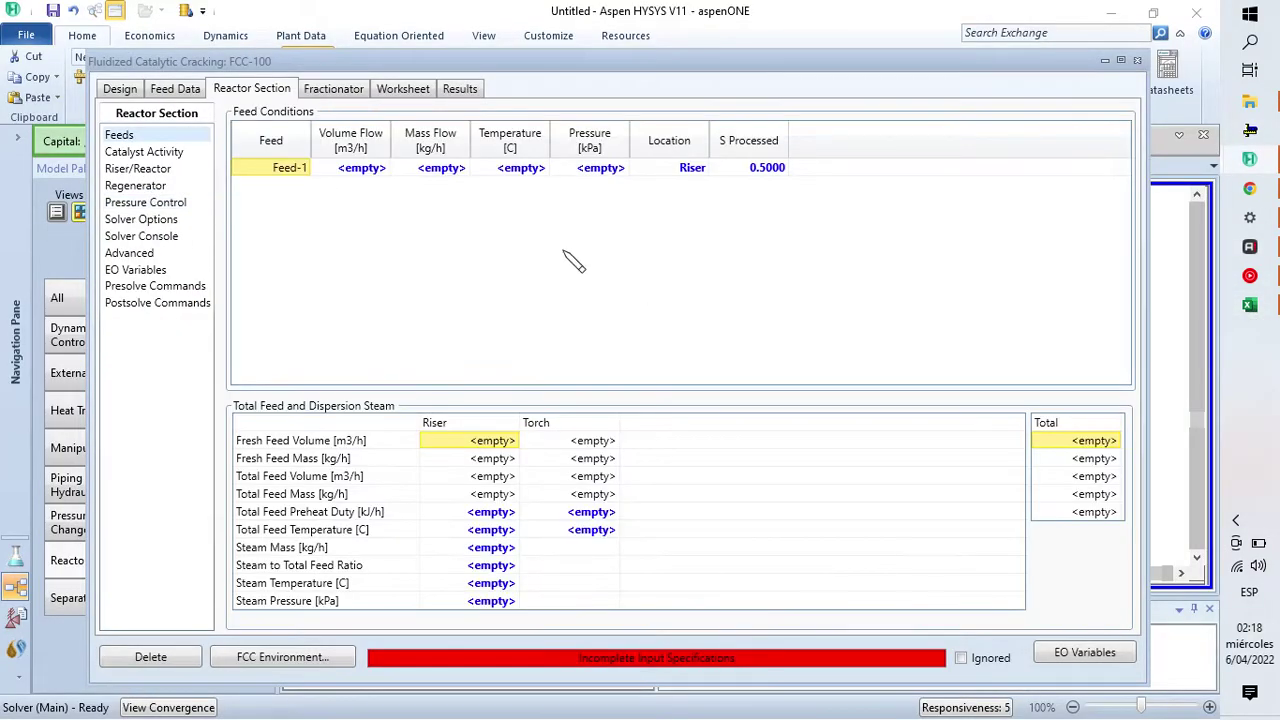
click(1249, 304)
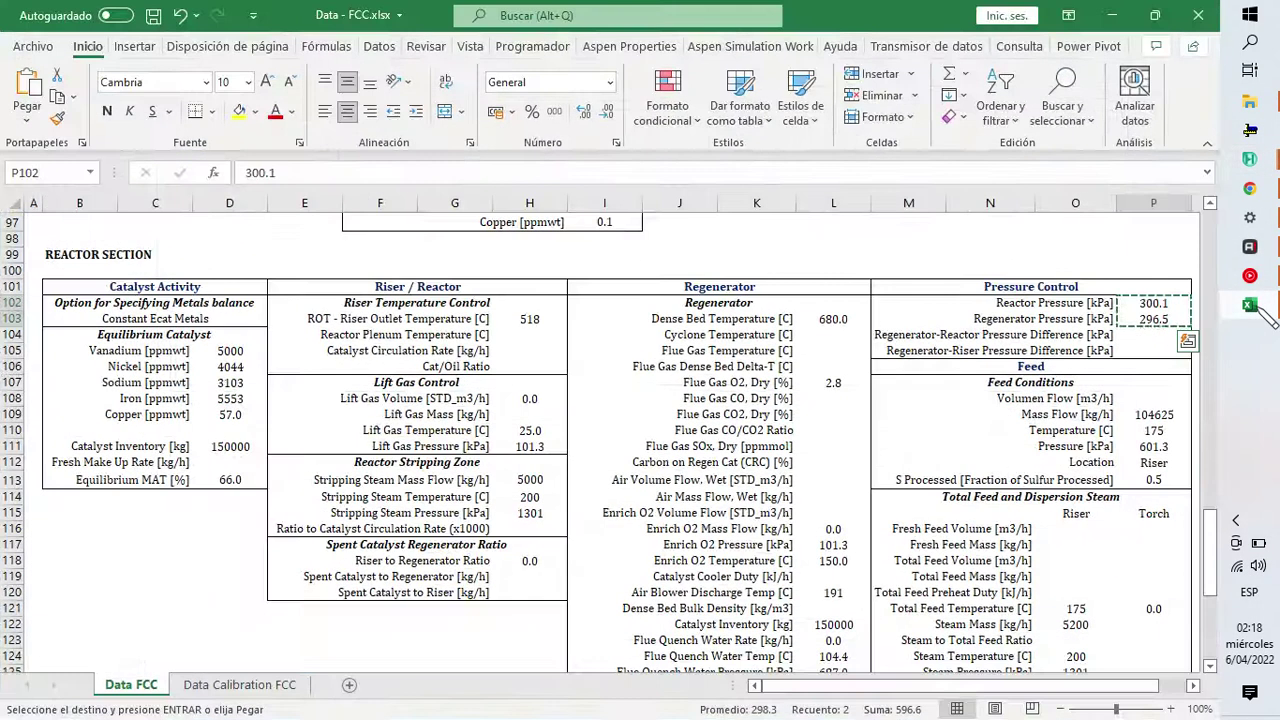
click(1155, 415)
key(ctrl+c)
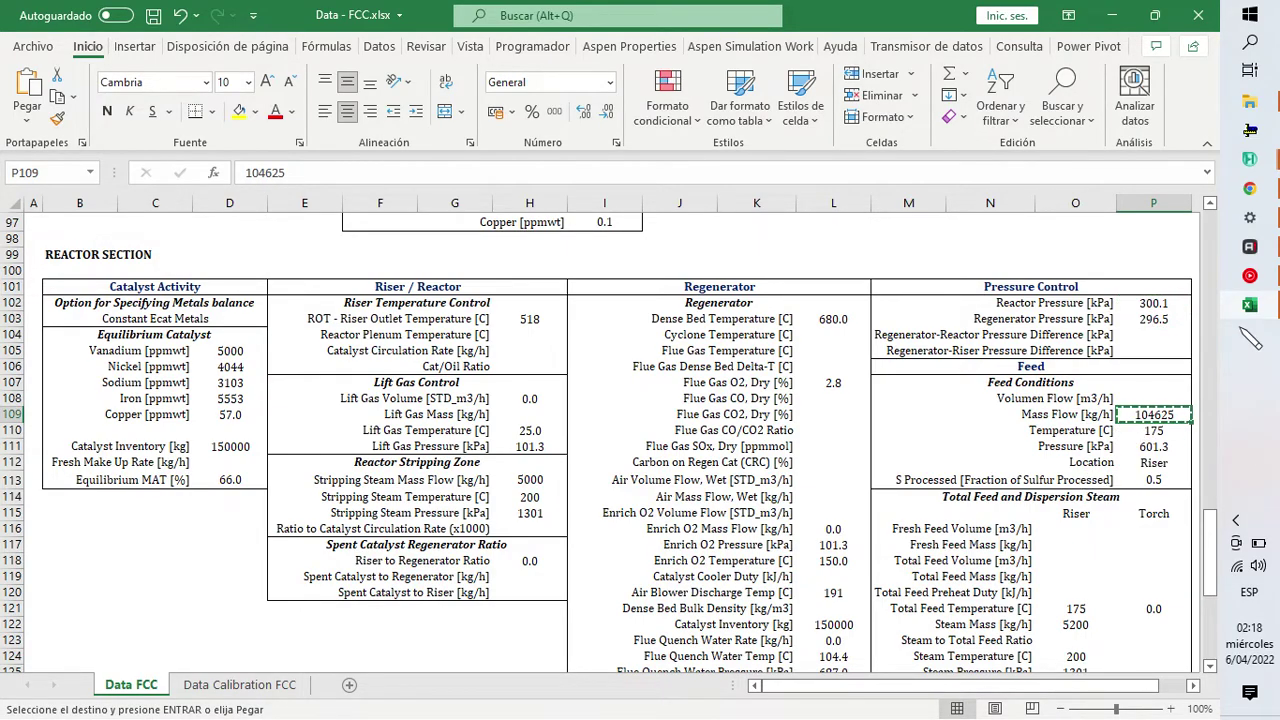
click(1250, 308)
click(444, 169)
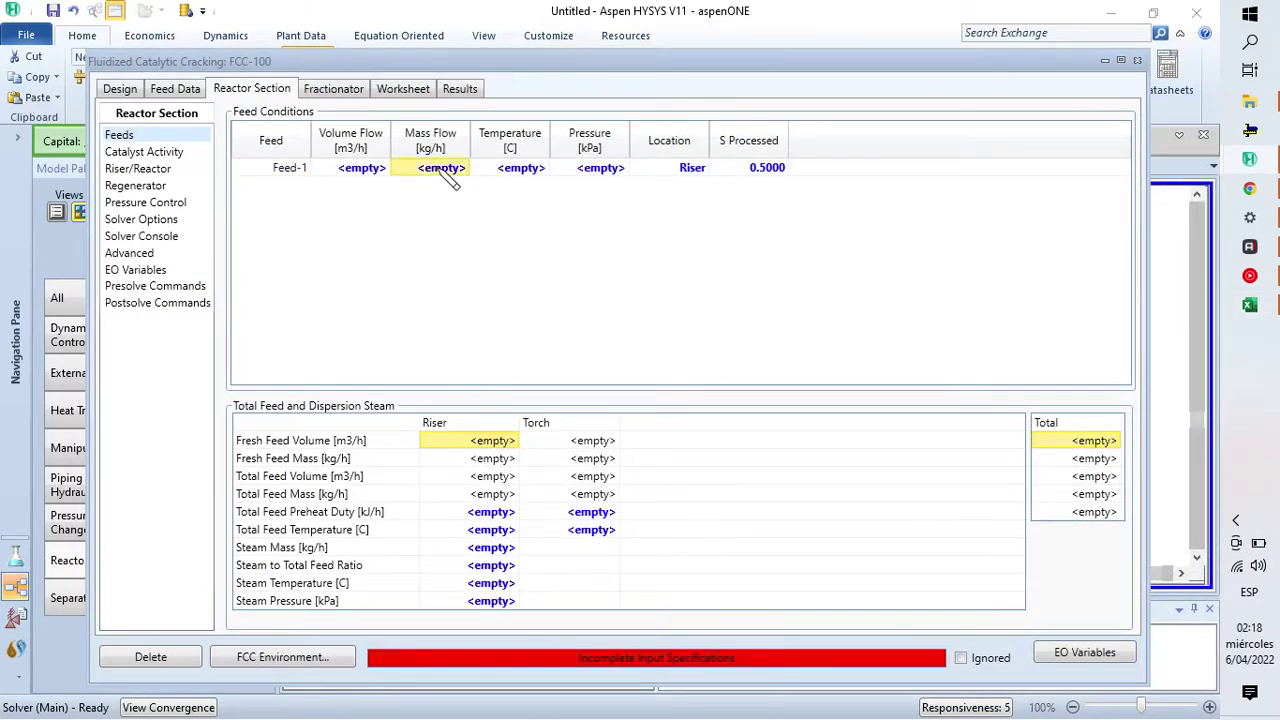
key(ctrl+v)
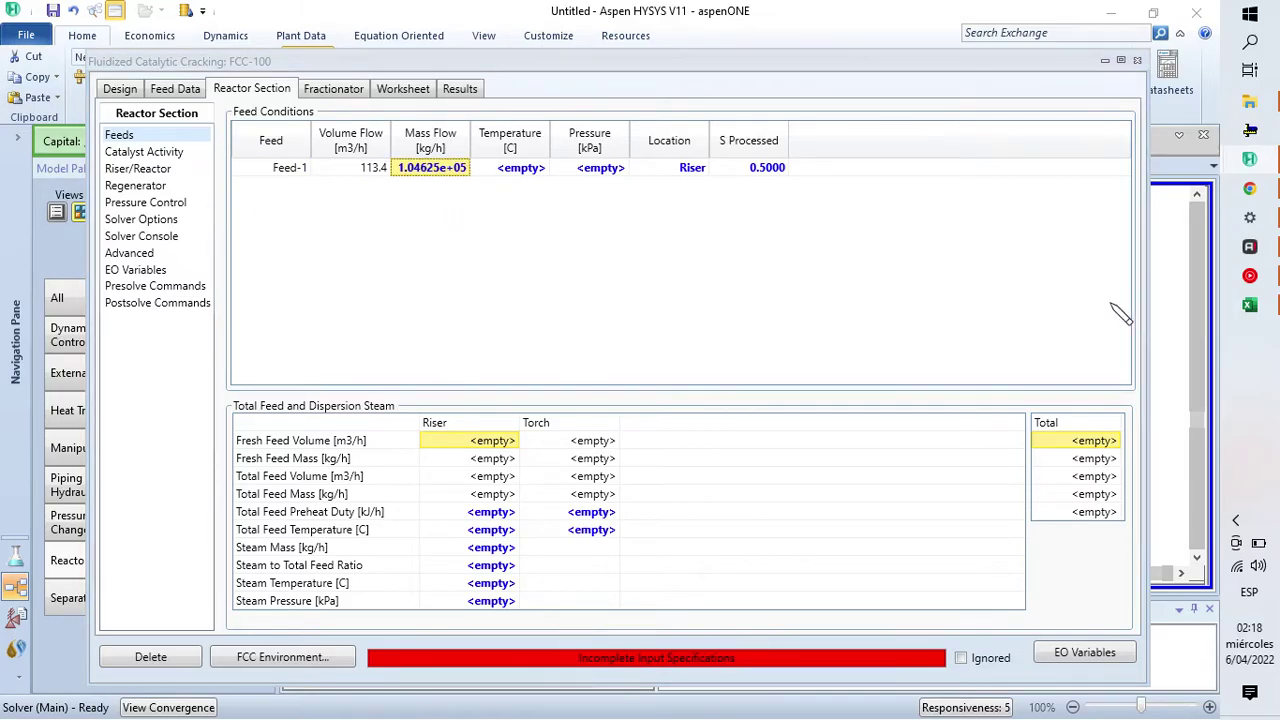
Step: Check the feed temperature in Excel and set the Feed-1 temperature to 175 °C in HYSYS
click(1250, 305)
click(1155, 432)
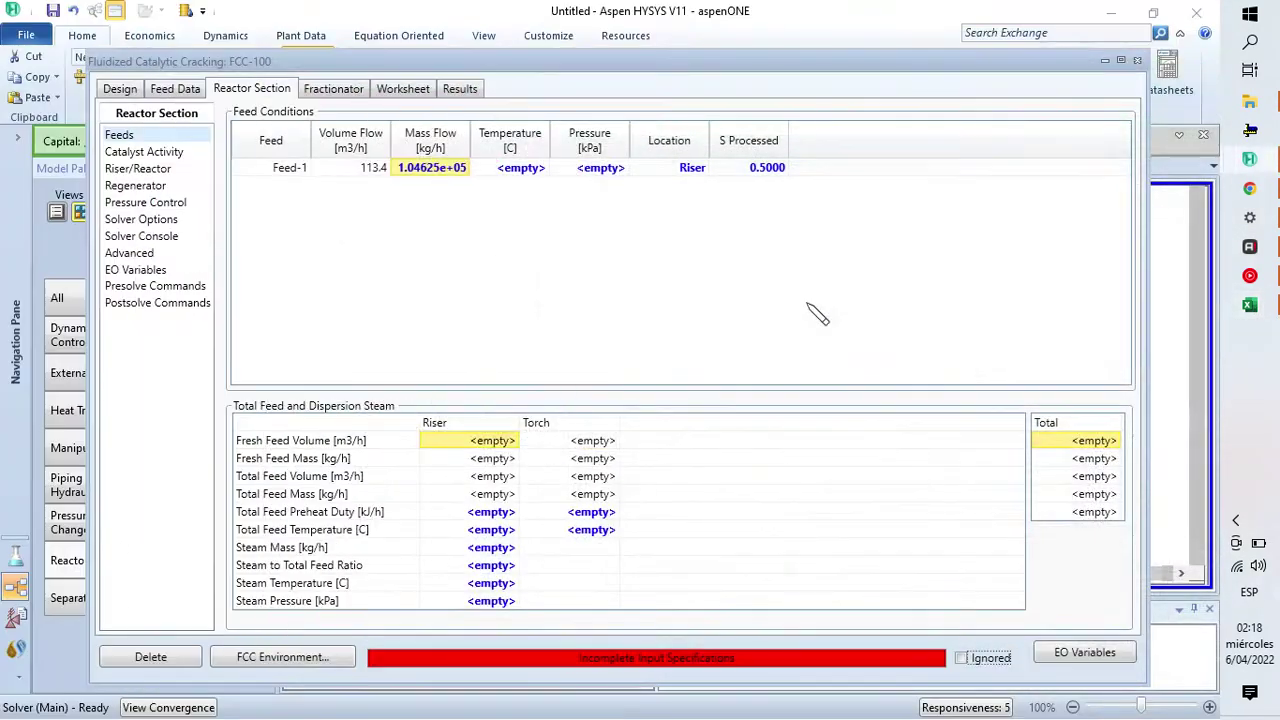
click(1250, 305)
click(528, 170)
text(175)
key(Return)
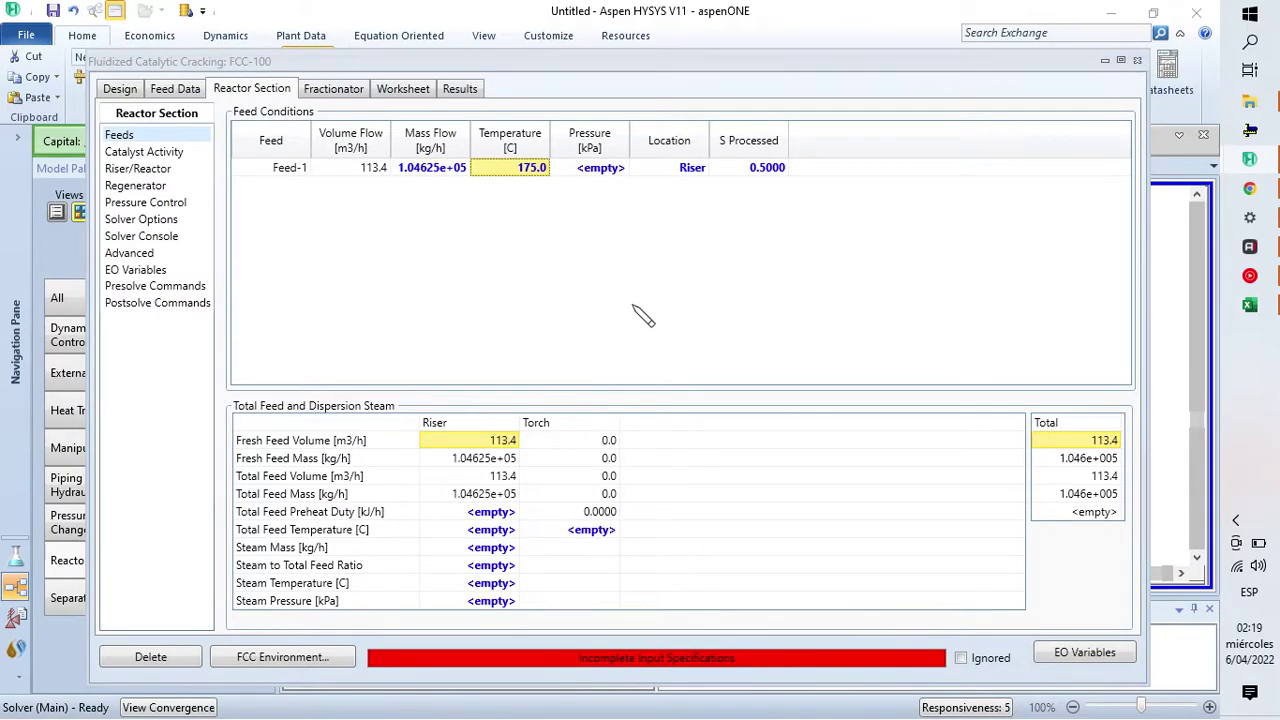
Step: Check the feed pressure in Excel and set the Feed-1 pressure to 601.3 kPa in HYSYS
click(1252, 306)
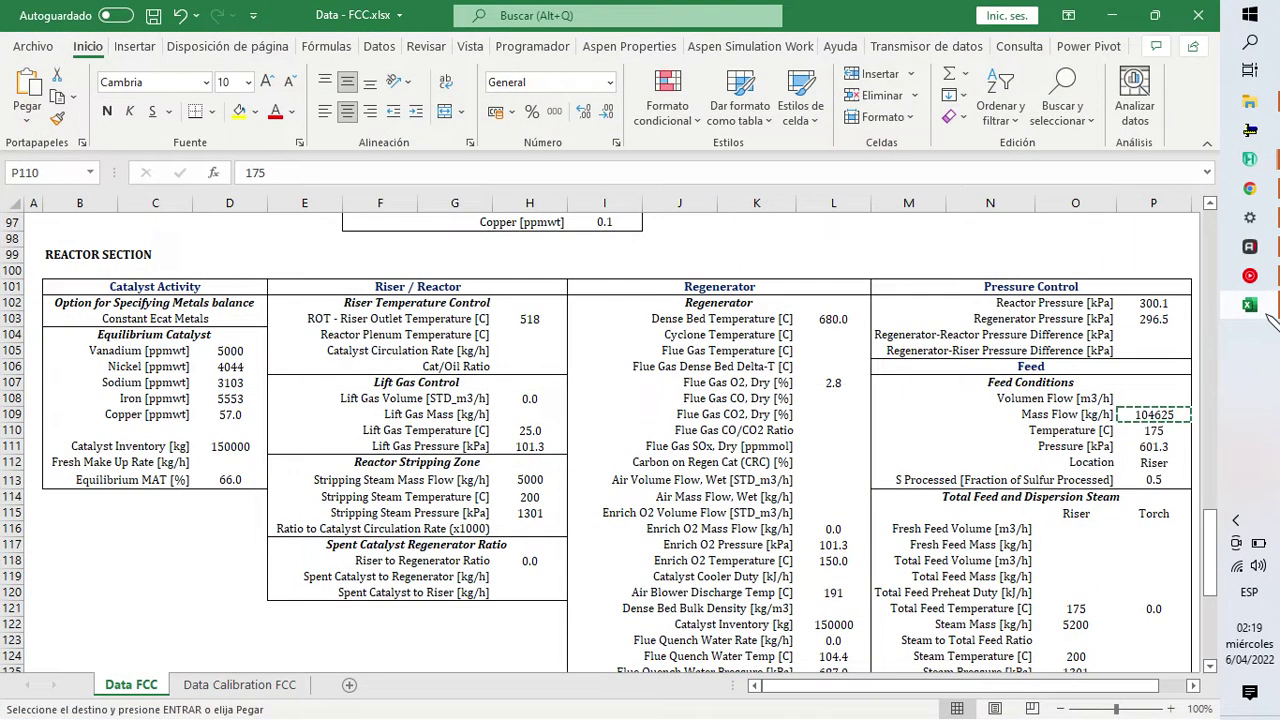
click(1263, 311)
click(598, 168)
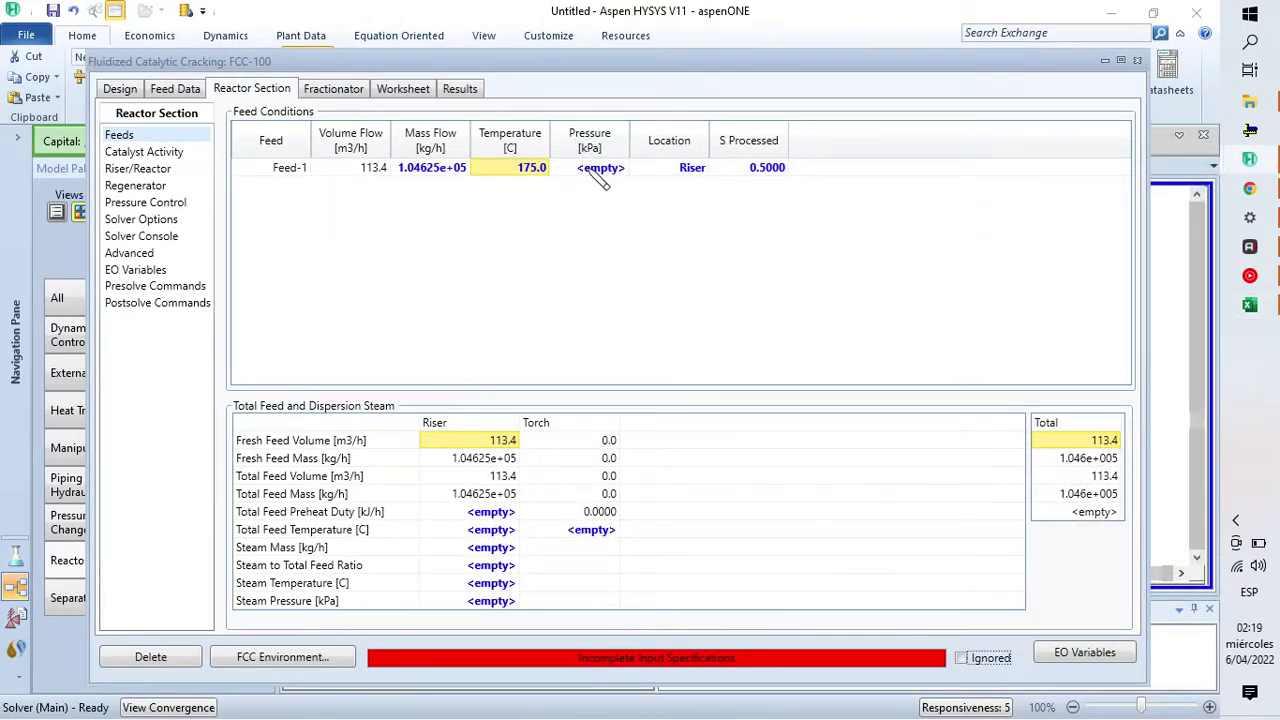
text(601.3)
key(Return)
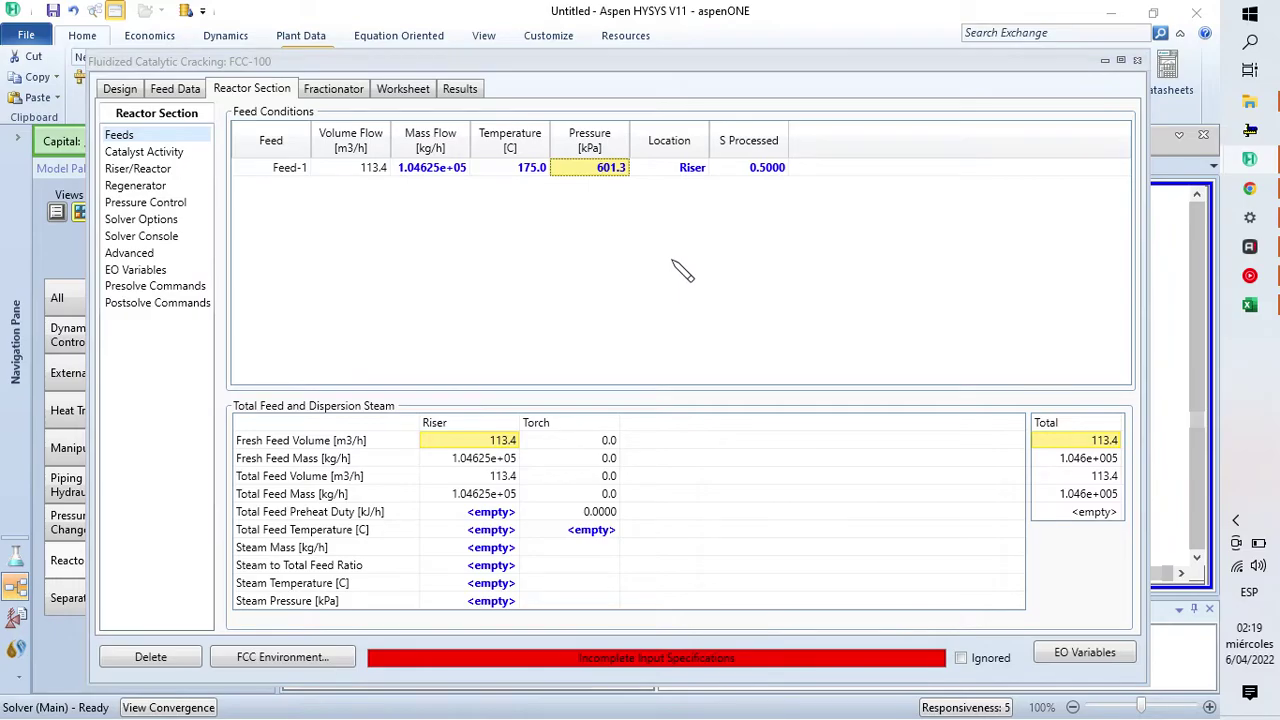
Step: Copy the riser total feed temperature of 175 °C and steam mass of 5200 kg/h from Excel into the HYSYS dispersion steam table
click(1263, 311)
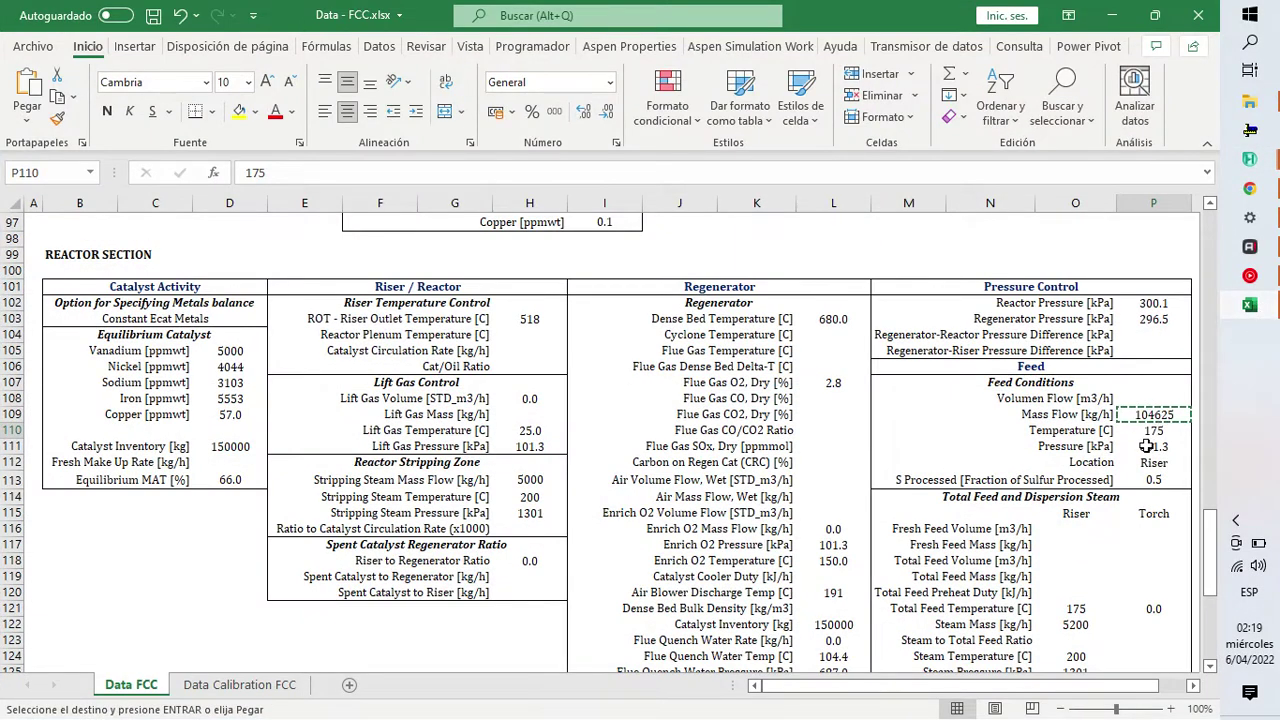
scroll(1112, 460, down, 2)
drag(1080, 511, 1078, 526)
key(ctrl+c)
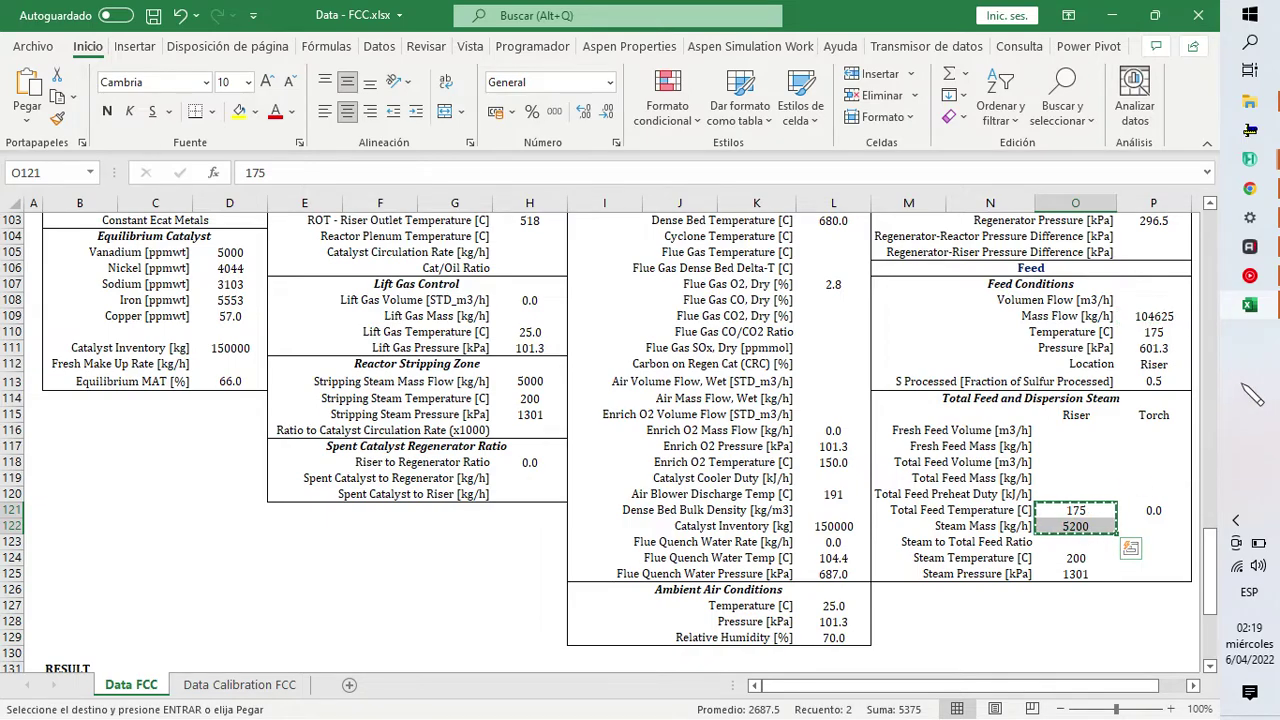
click(1266, 310)
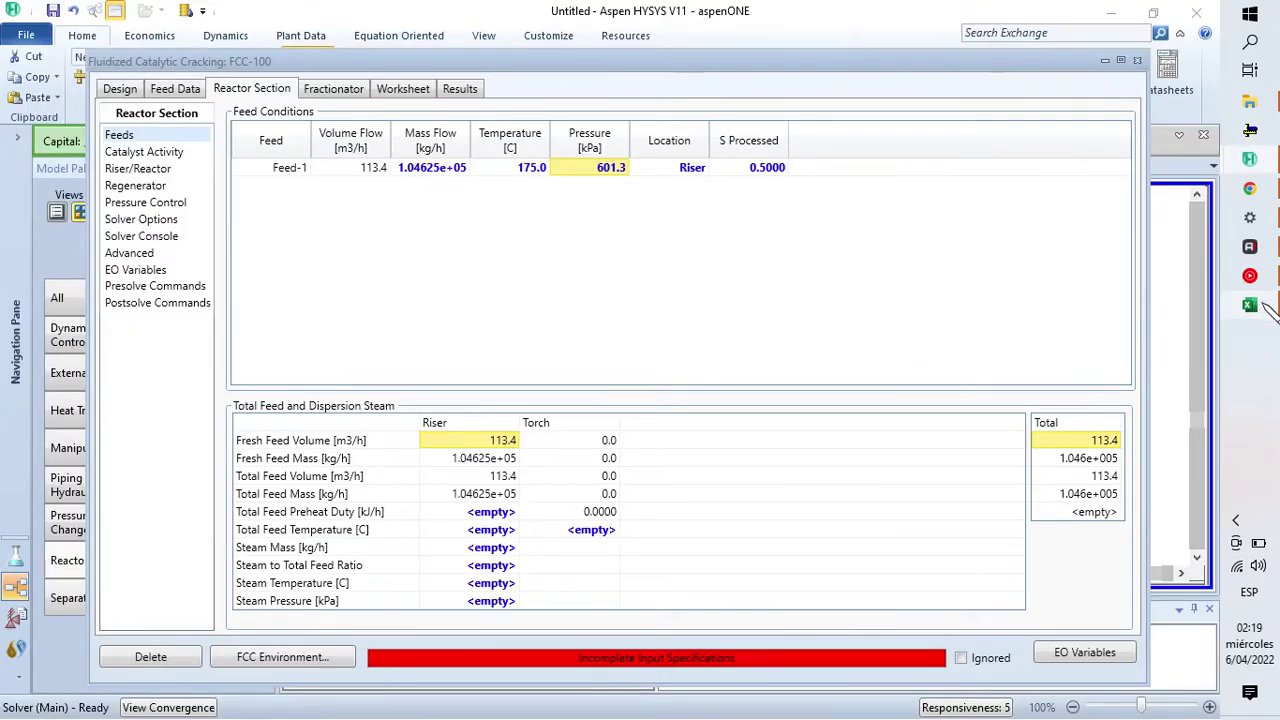
click(483, 533)
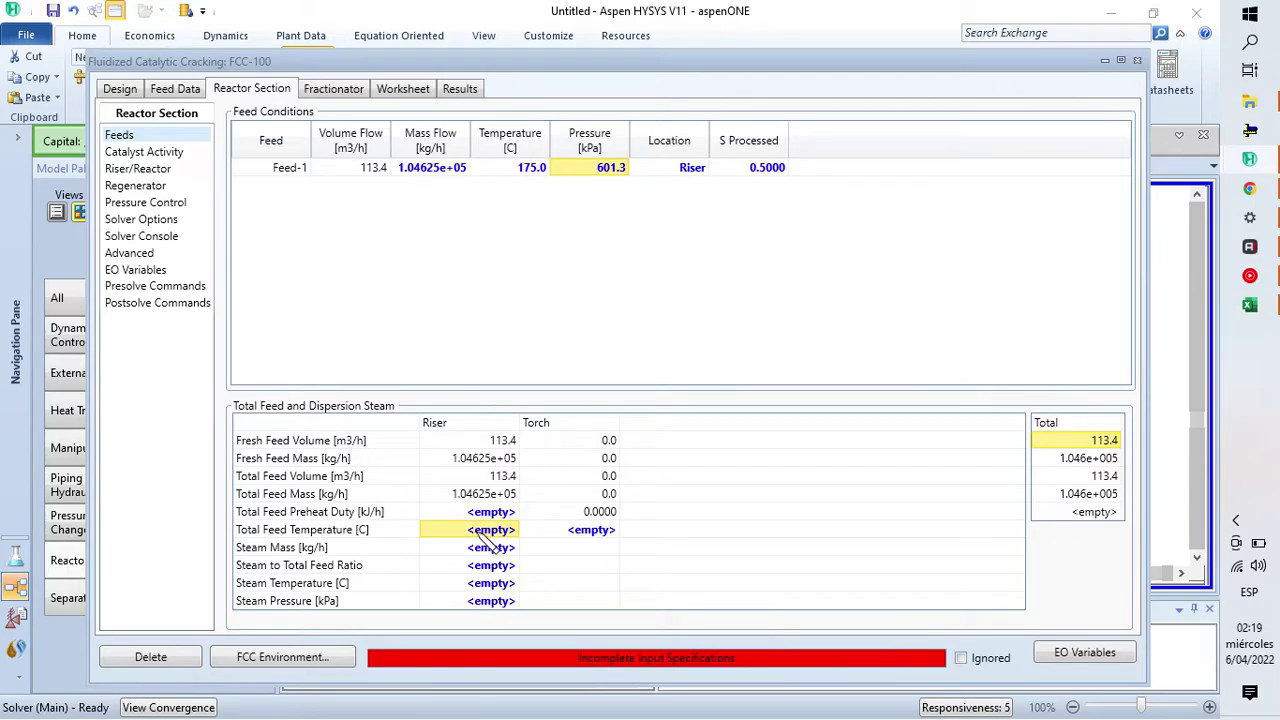
key(ctrl+v)
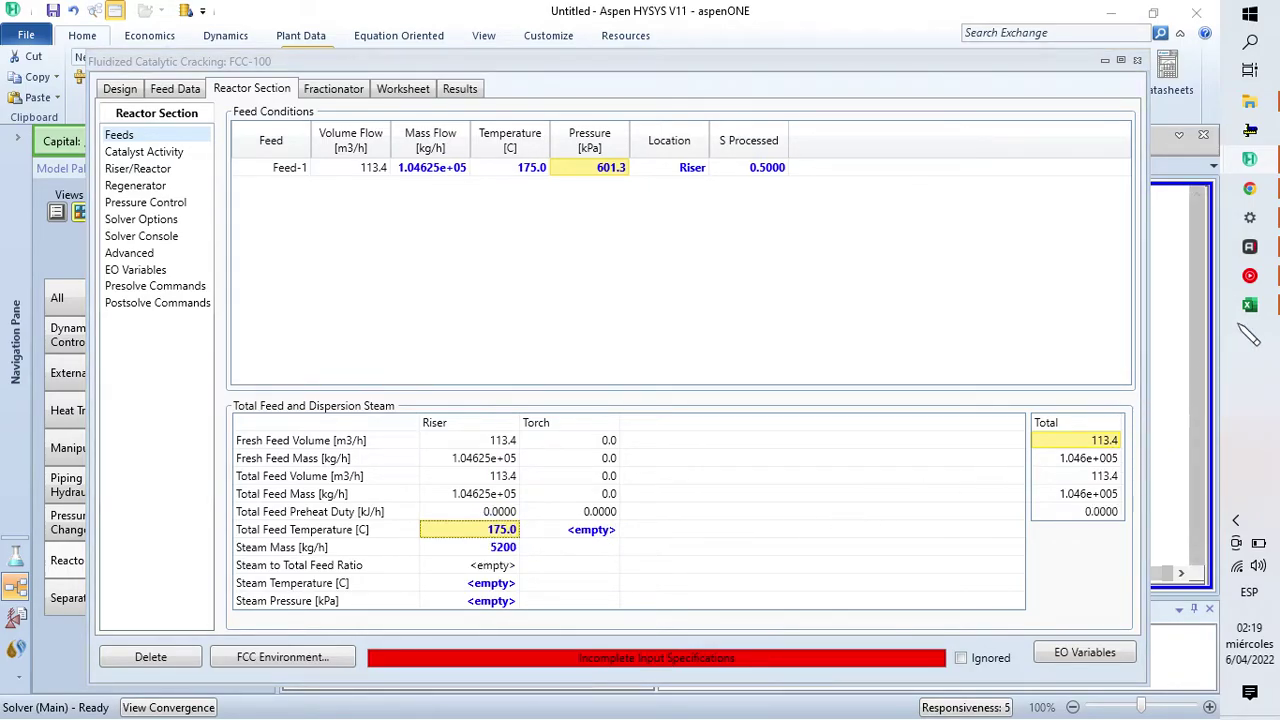
Step: Copy the riser steam temperature of 200 °C and steam pressure of 1301 kPa from the Excel feed table
click(1256, 312)
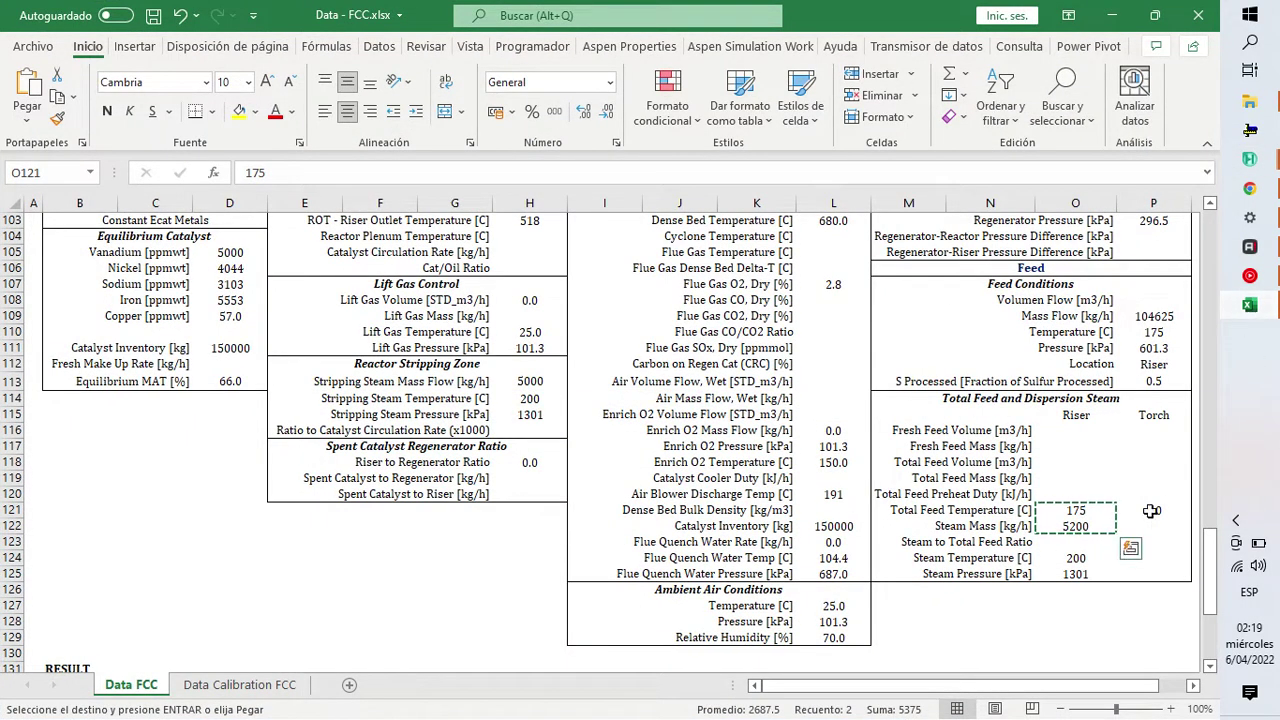
drag(1076, 558, 1075, 570)
key(ctrl+c)
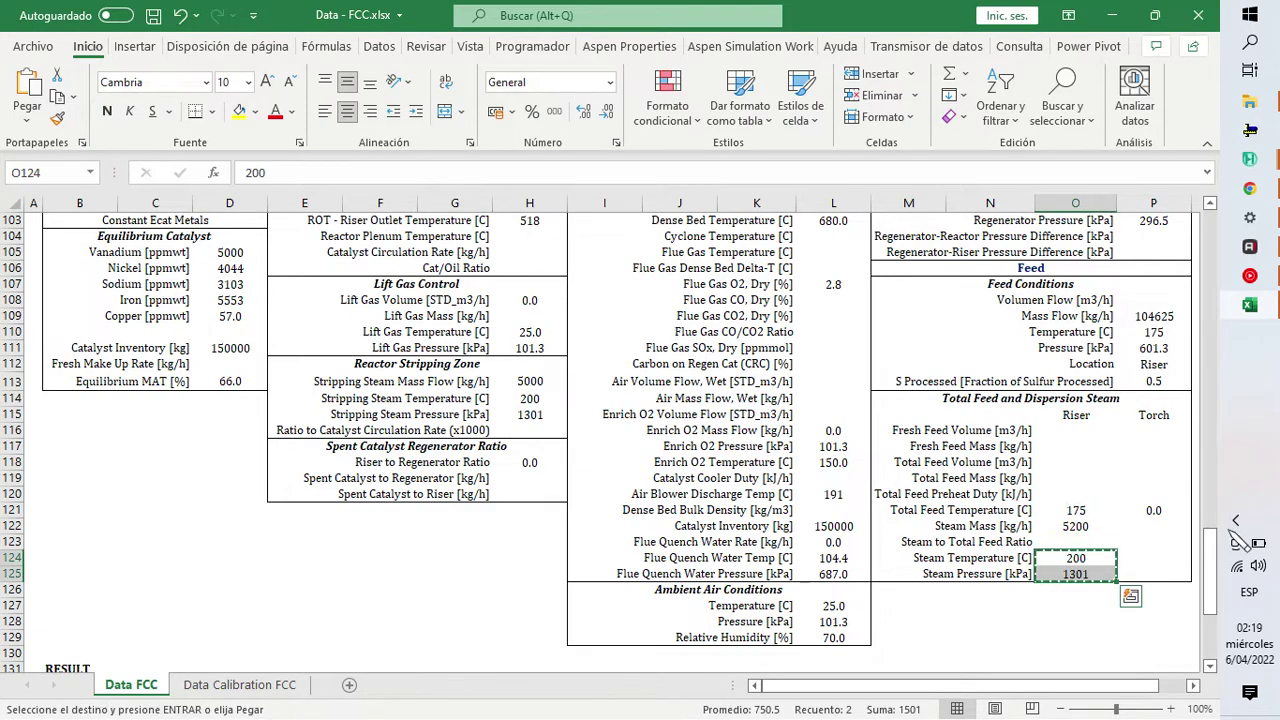
Step: In Aspen HYSYS, paste the riser steam temperature of 200 °C and pressure of 1301 kPa, and set the torch total feed temperature to 0
click(1256, 318)
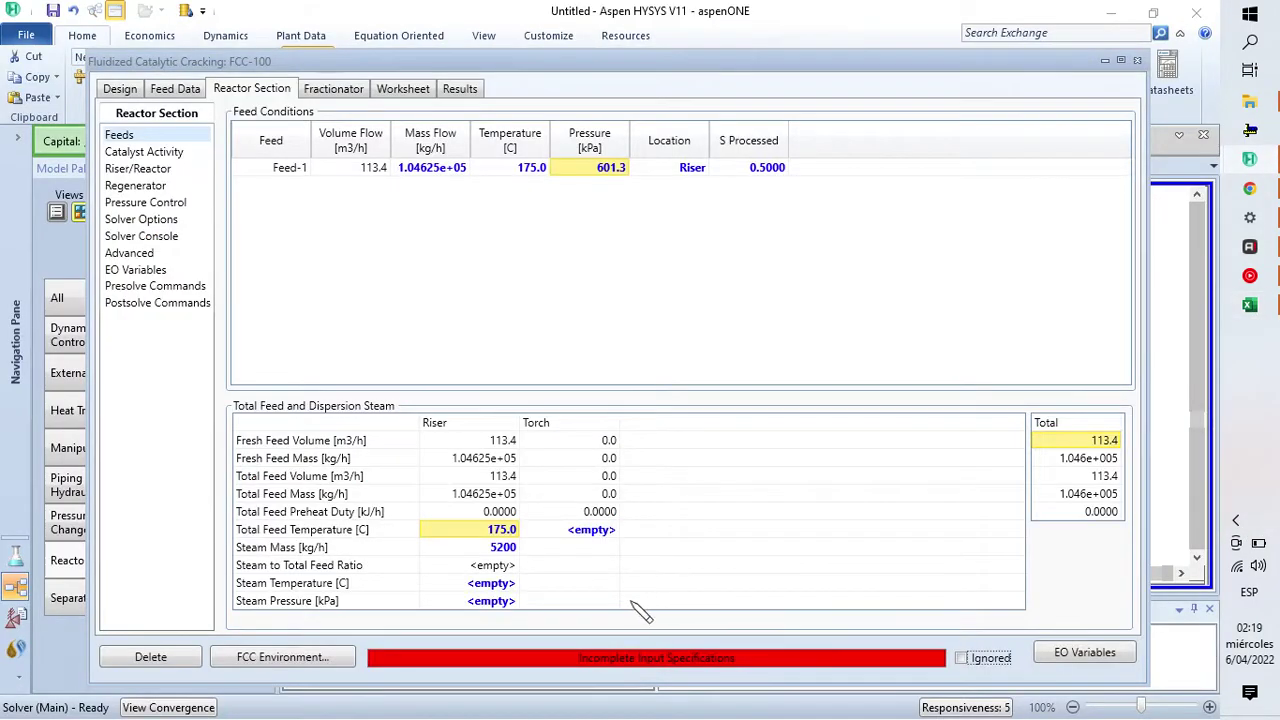
click(500, 583)
key(ctrl+v)
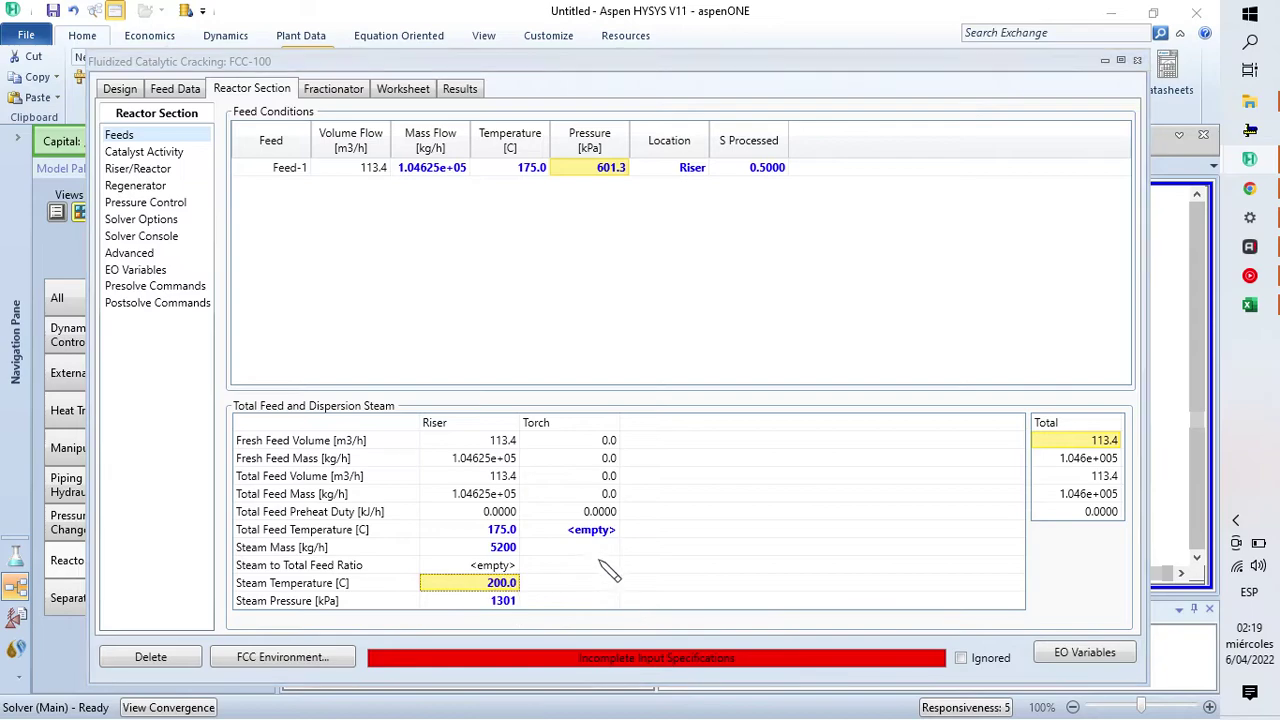
click(594, 531)
text(0)
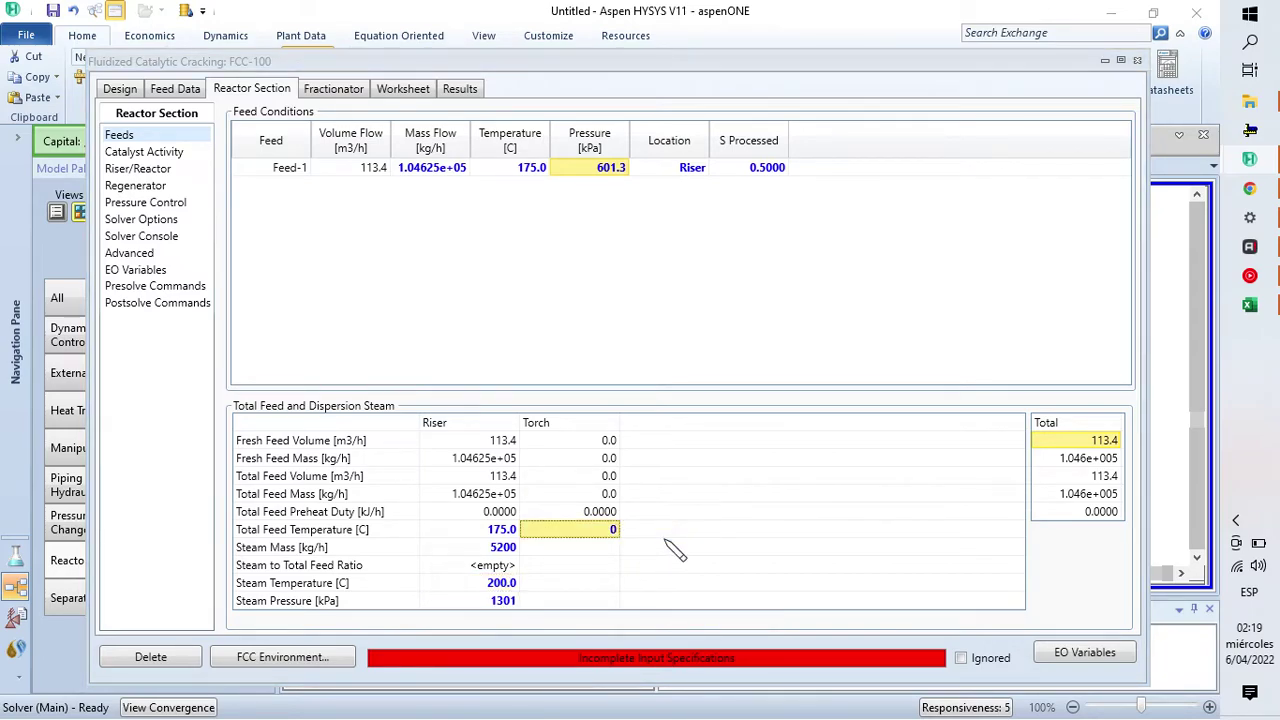
key(Return)
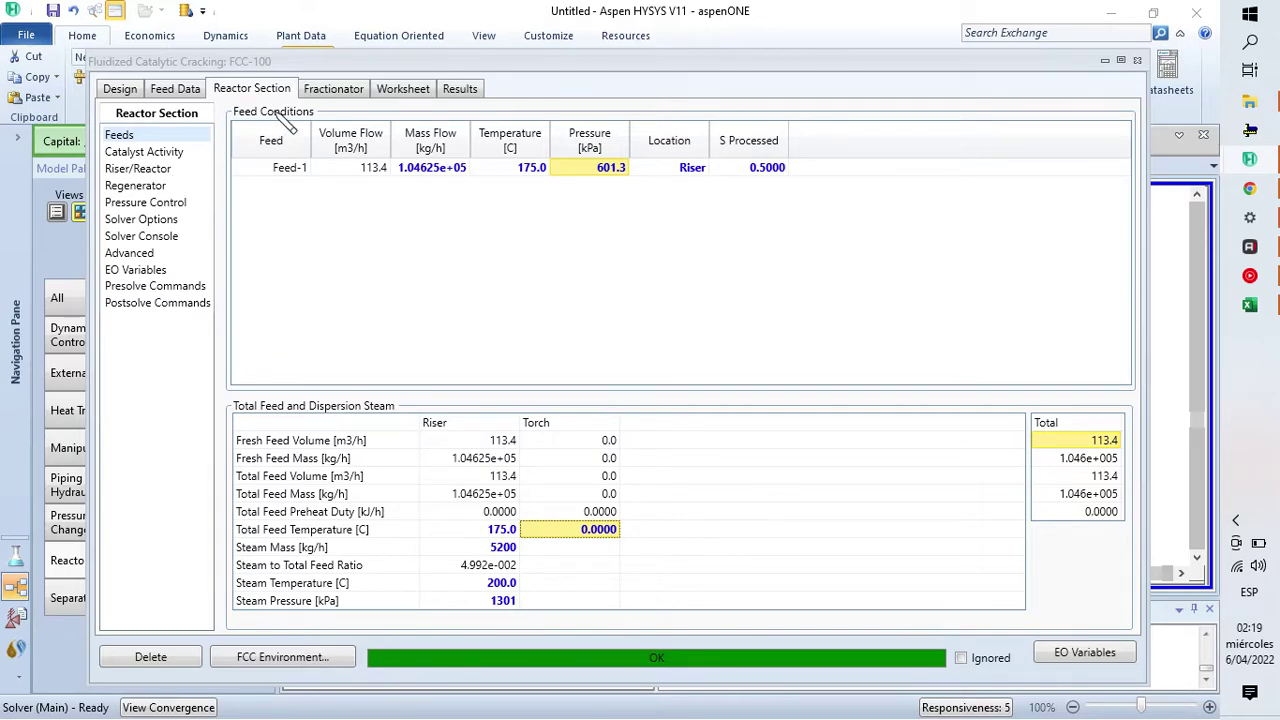
Step: Review the FCC-100 results for feed blend, product yields, product properties, riser/reactor and heat balance
click(461, 90)
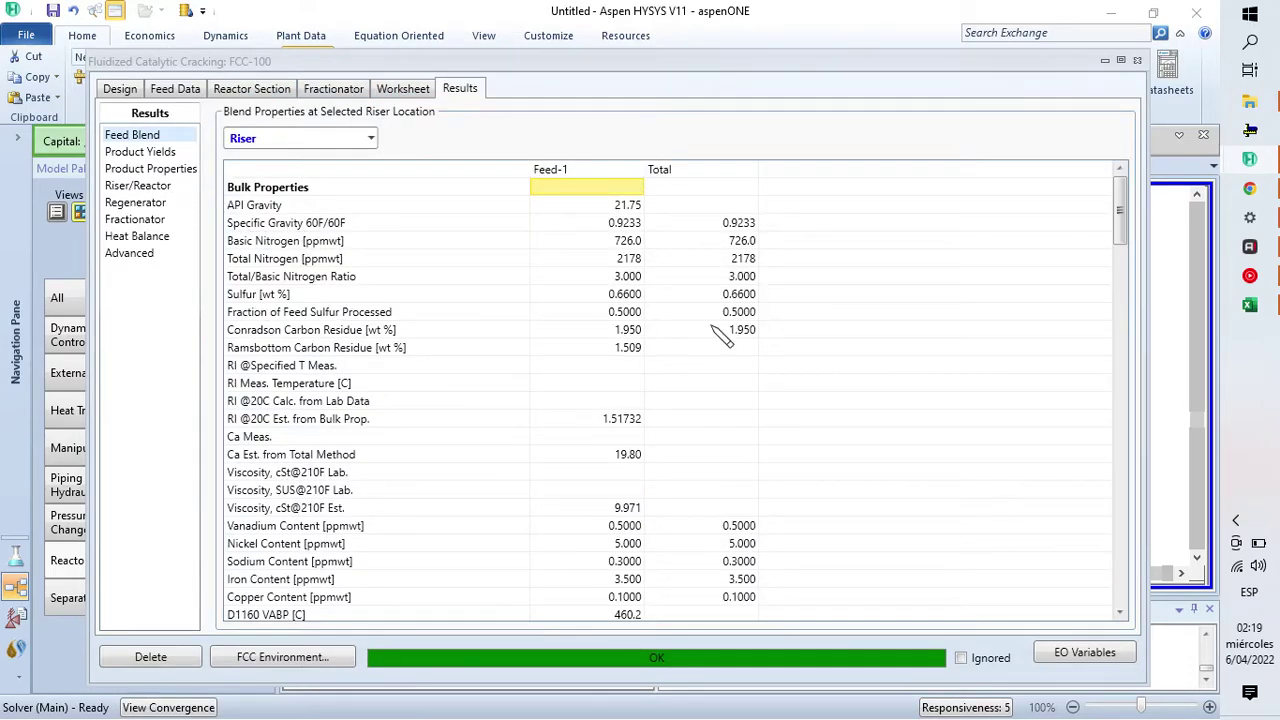
click(142, 152)
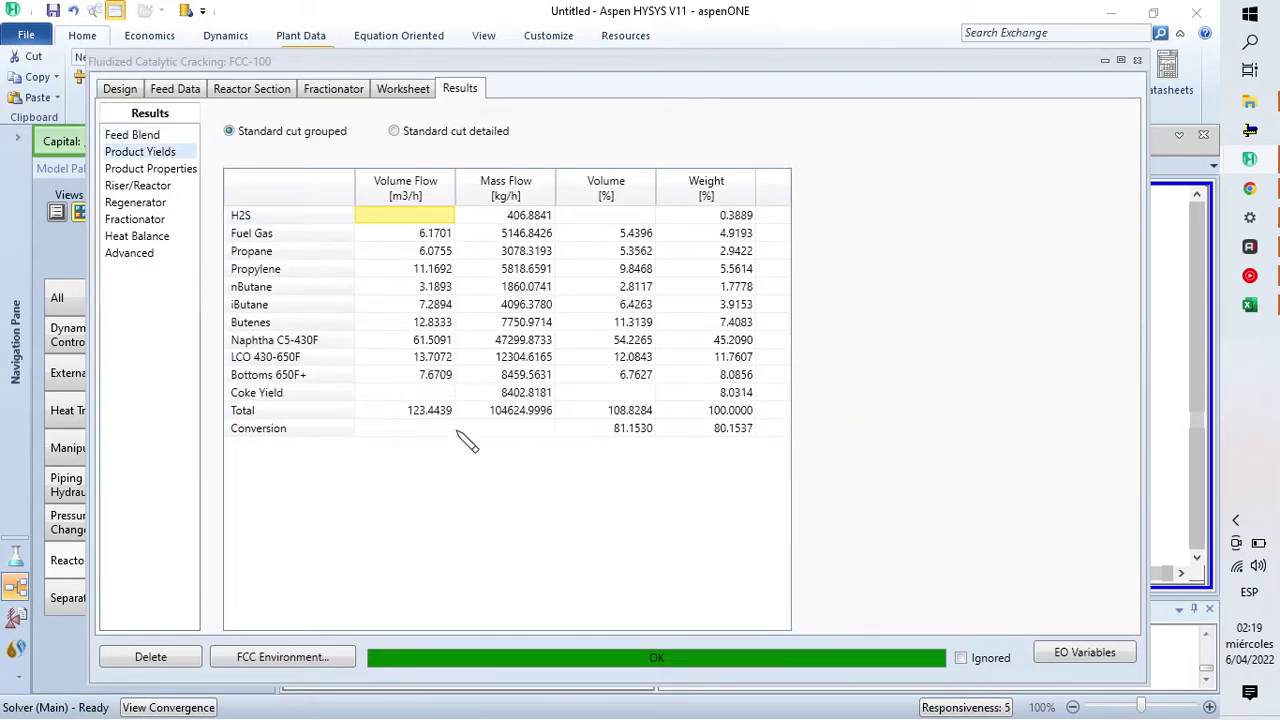
click(160, 170)
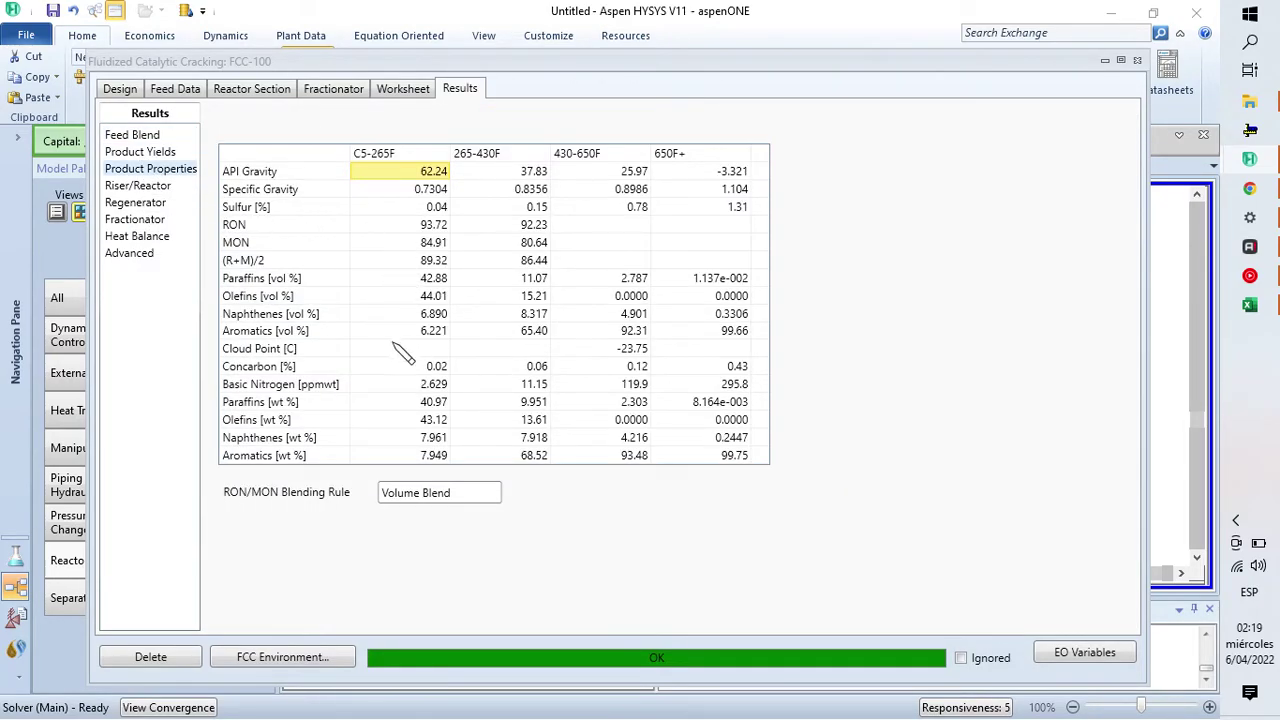
click(128, 190)
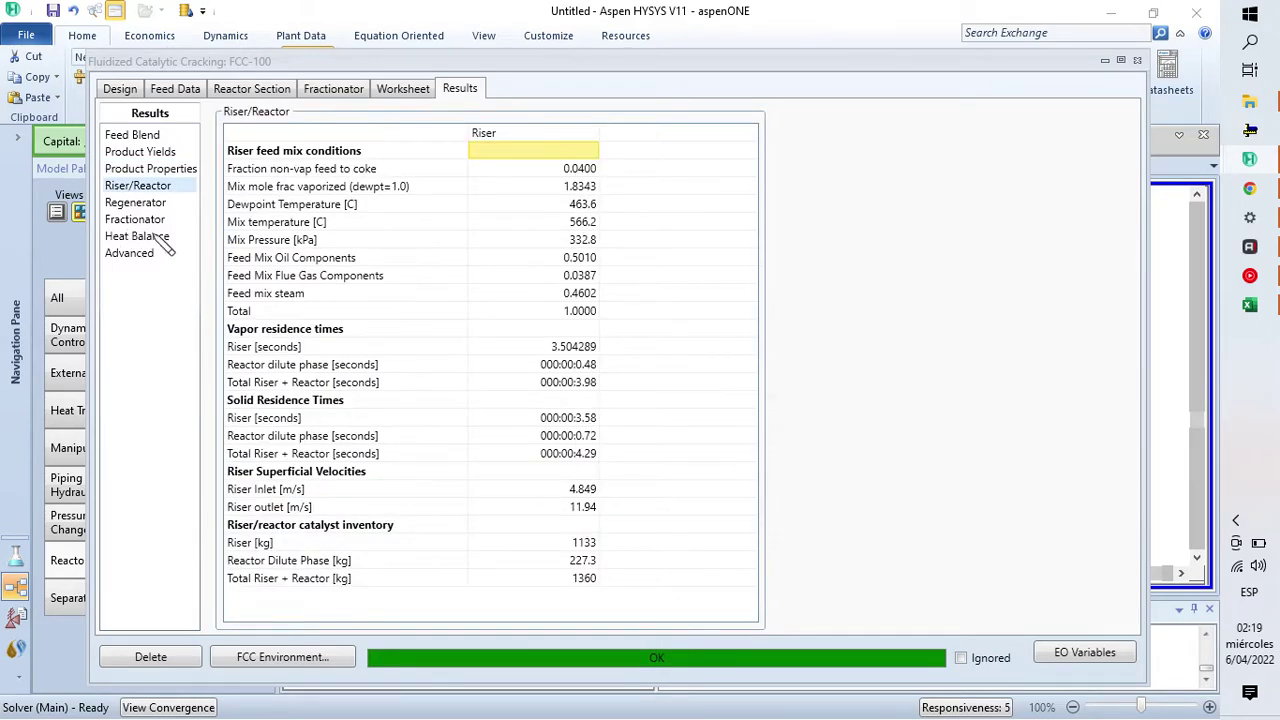
click(145, 238)
click(443, 156)
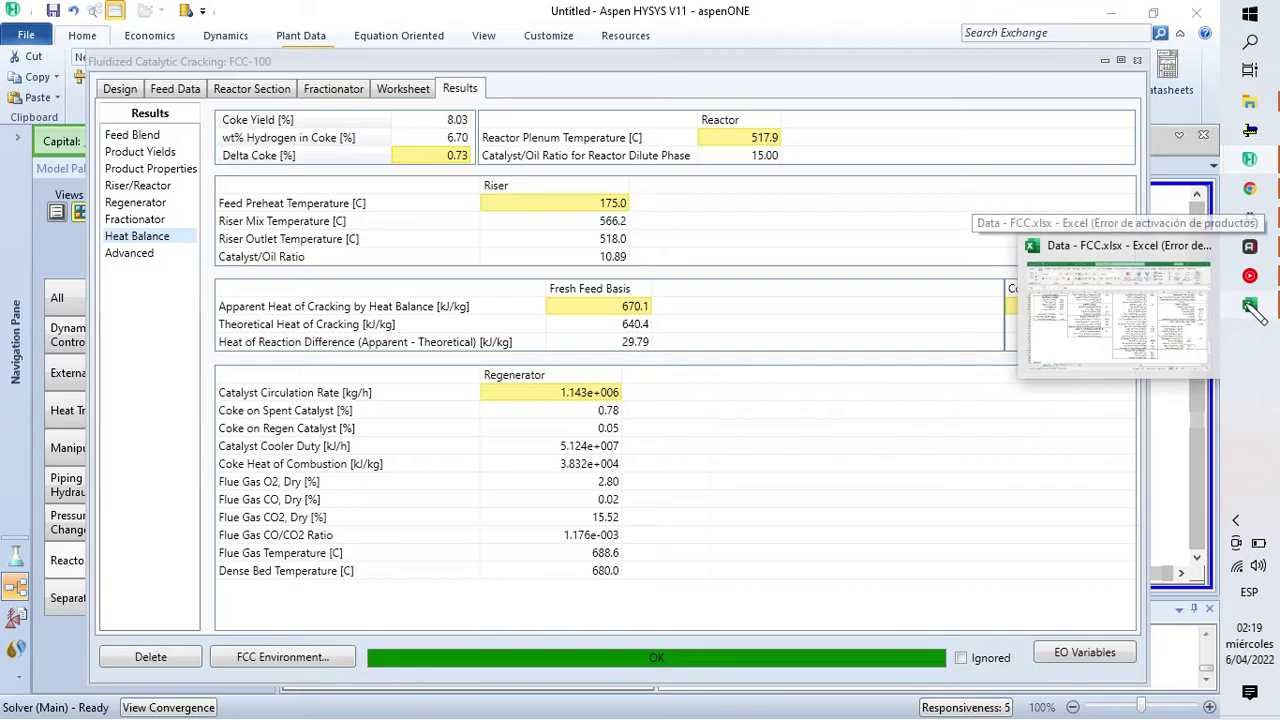
Step: Compare the coke on spent catalyst, coke on regen catalyst and delta coke in the Excel Heat Balance table with the HYSYS results
click(1100, 300)
scroll(430, 540, down, 6)
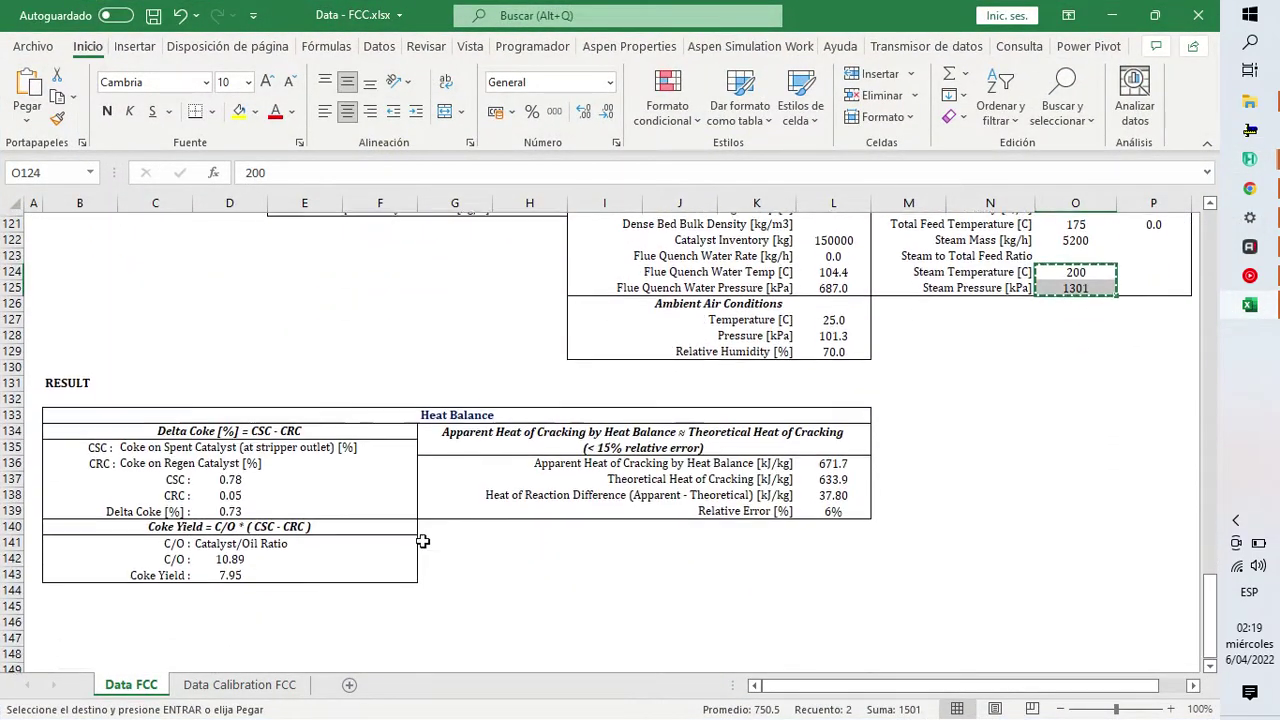
click(245, 478)
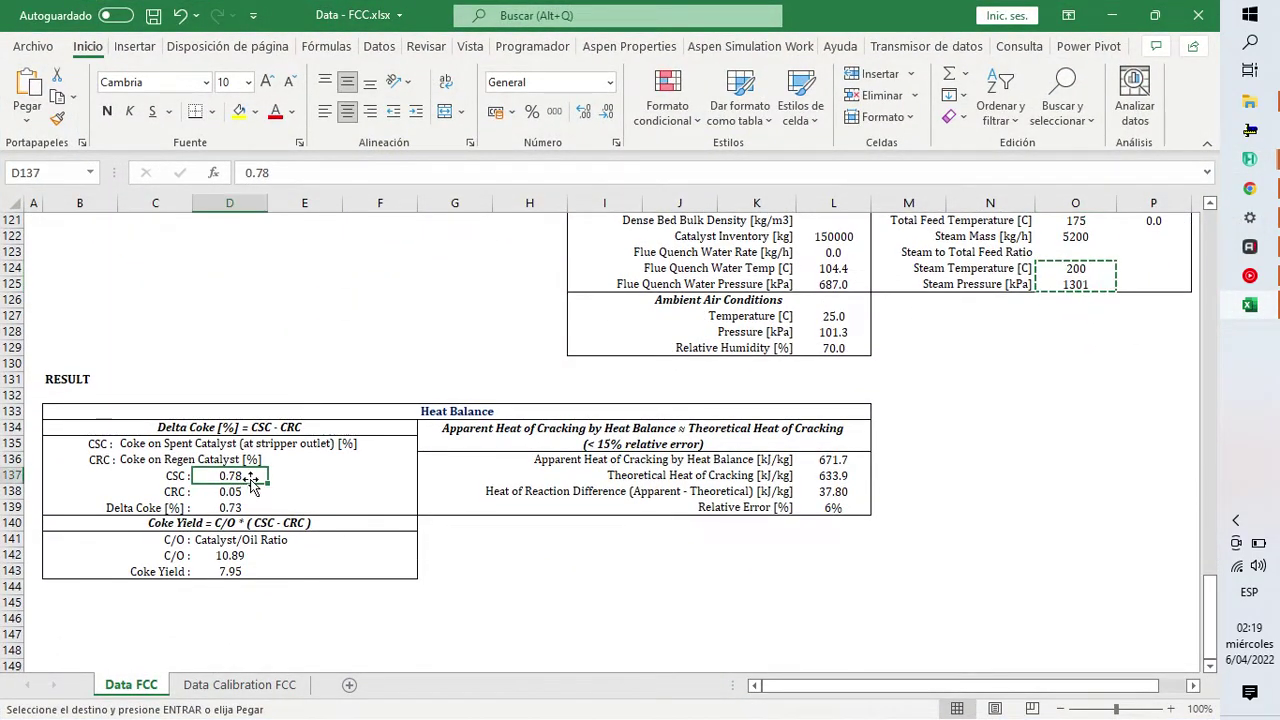
click(1250, 305)
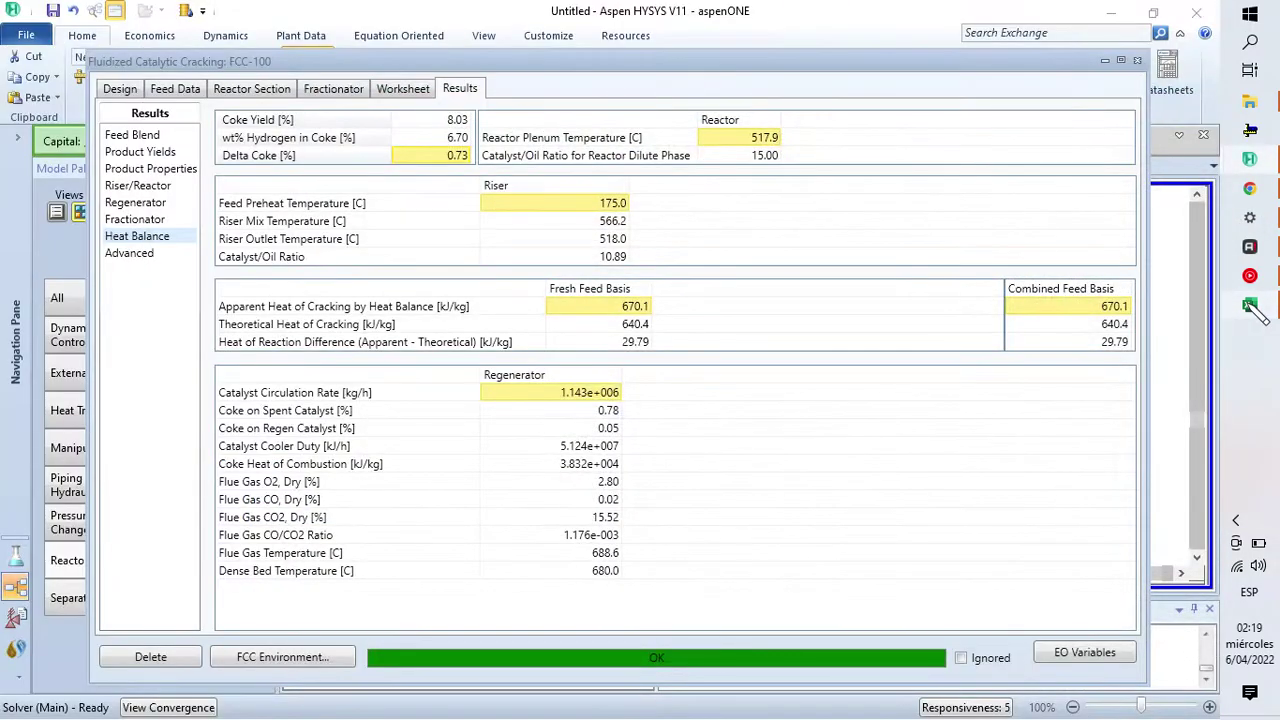
click(612, 411)
click(1250, 305)
key(Down)
key(Down)
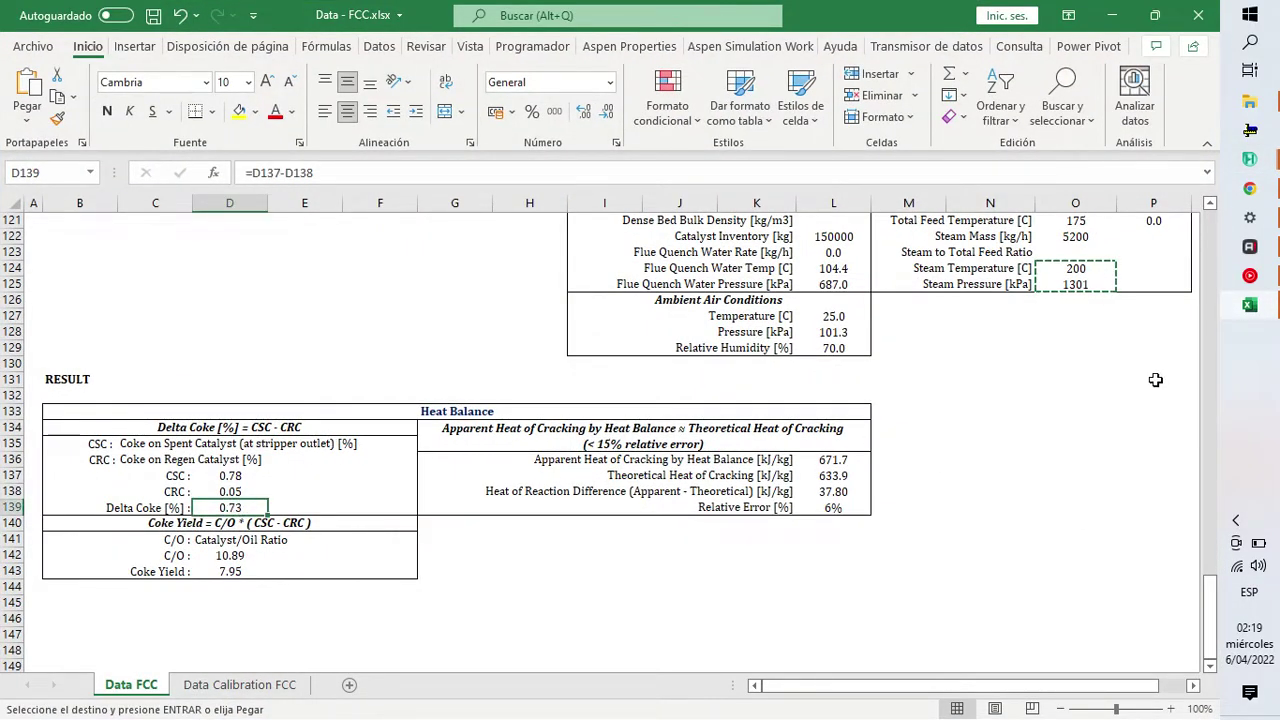
click(1250, 305)
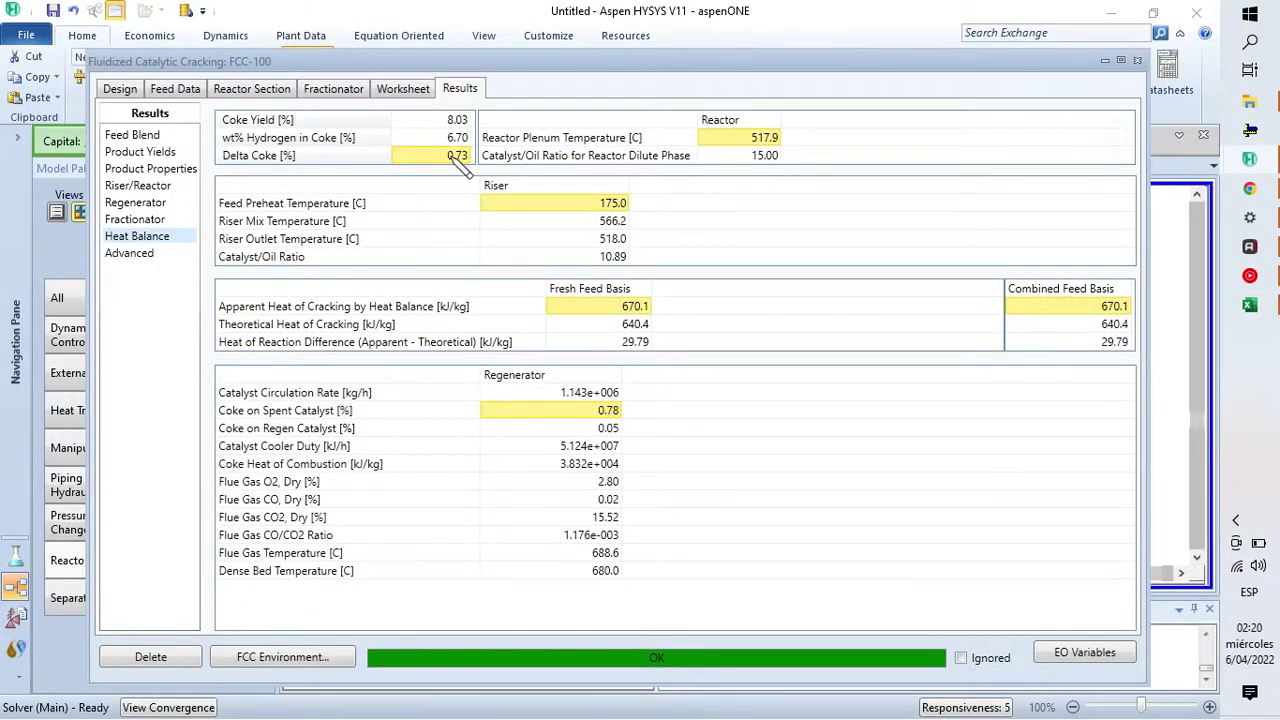
click(1250, 305)
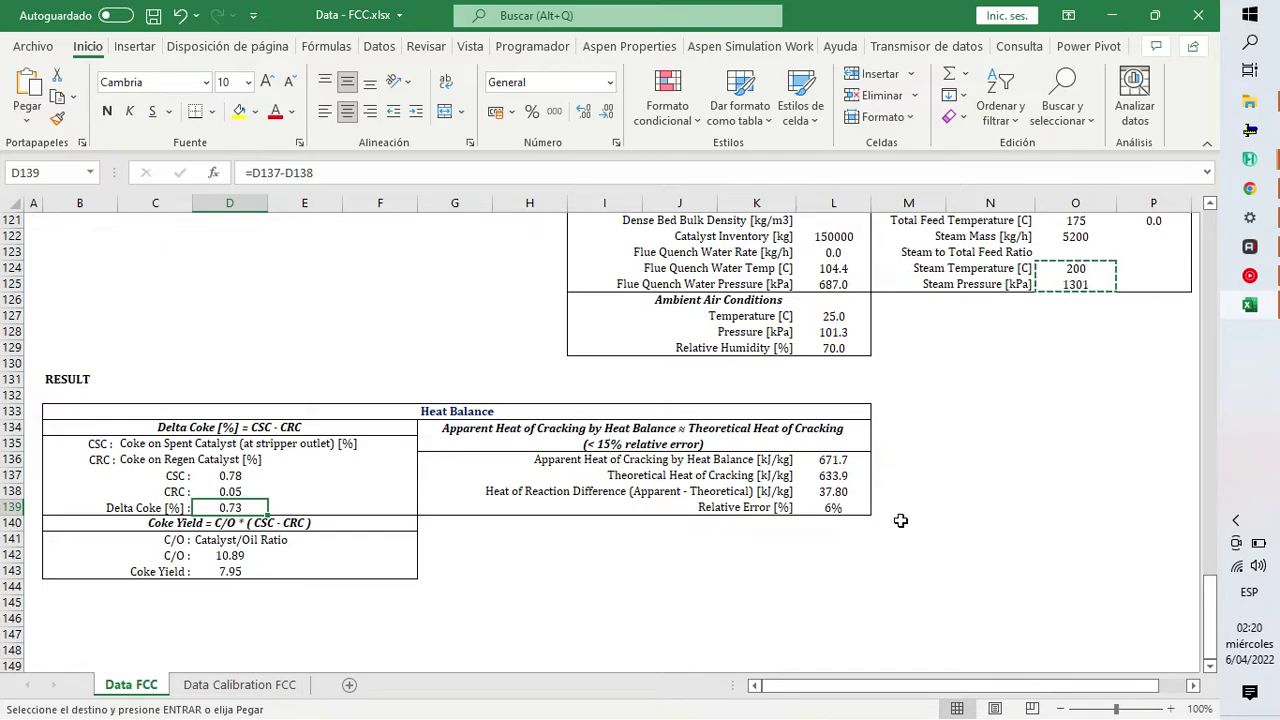
Step: Update the Excel Heat Balance table with the HYSYS apparent heat of cracking of 670.1 kJ/kg and theoretical heat of cracking of 640.4 kJ/kg
click(1249, 306)
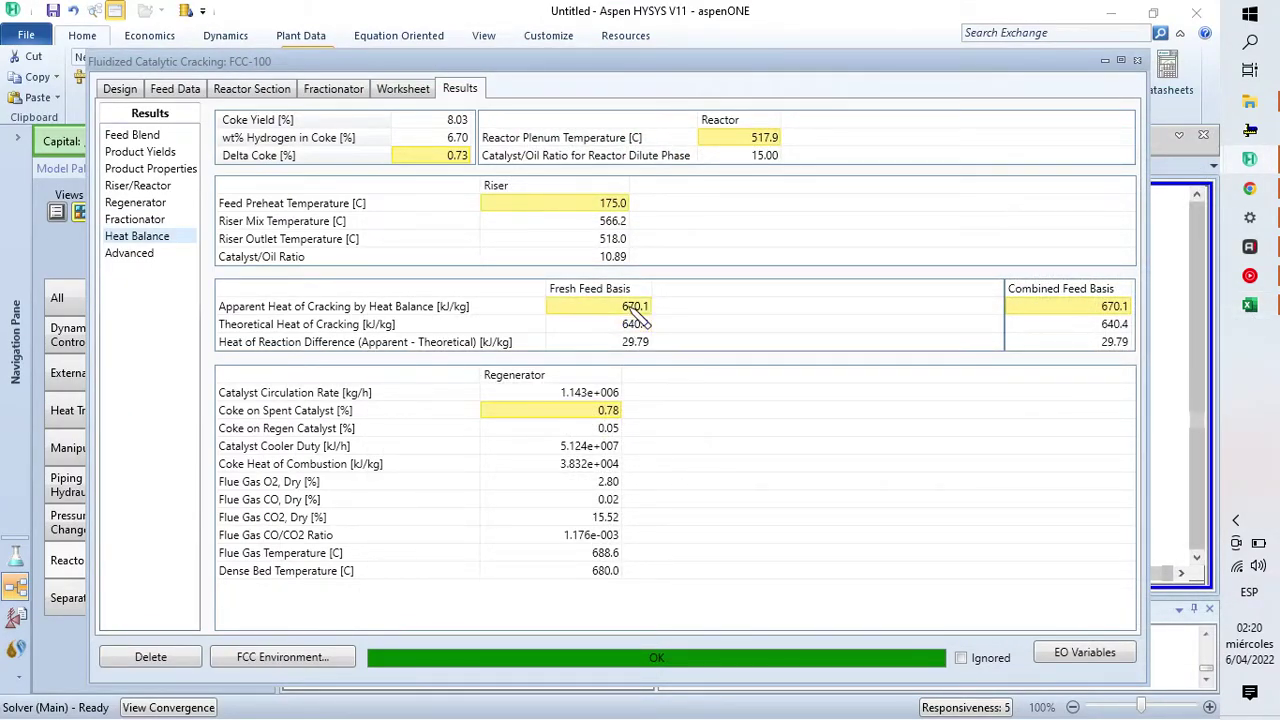
click(1249, 306)
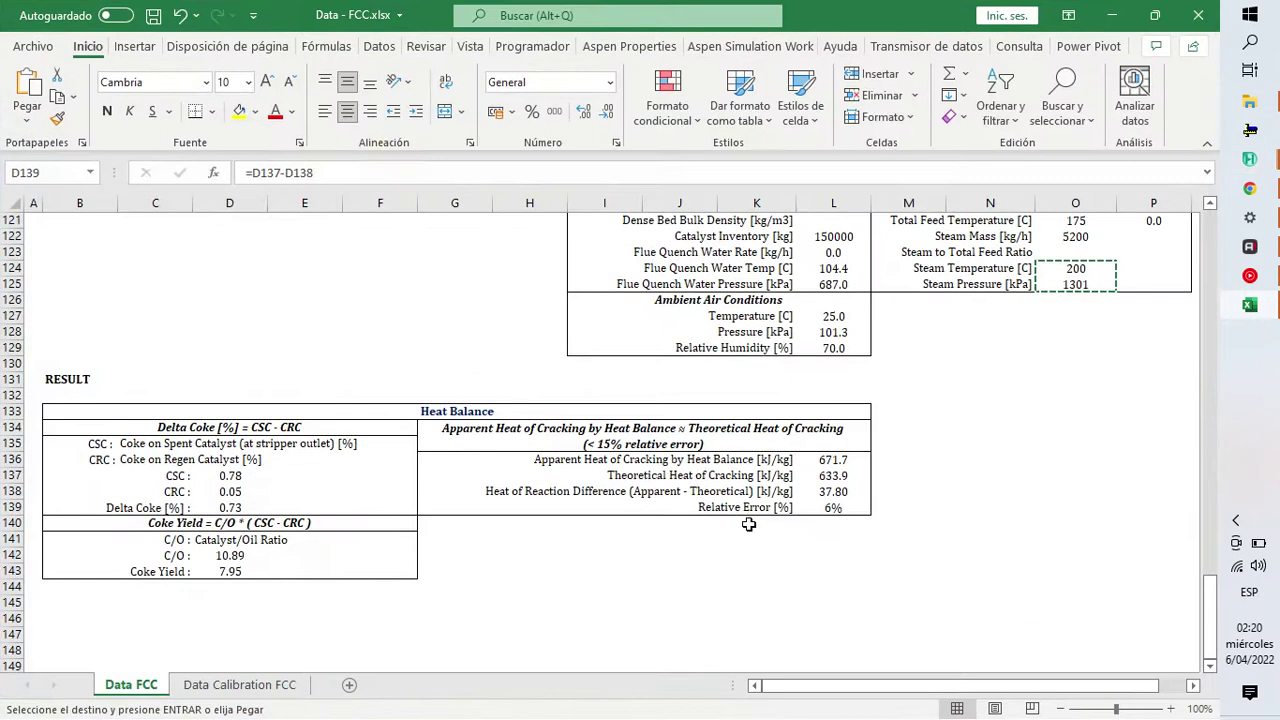
click(834, 461)
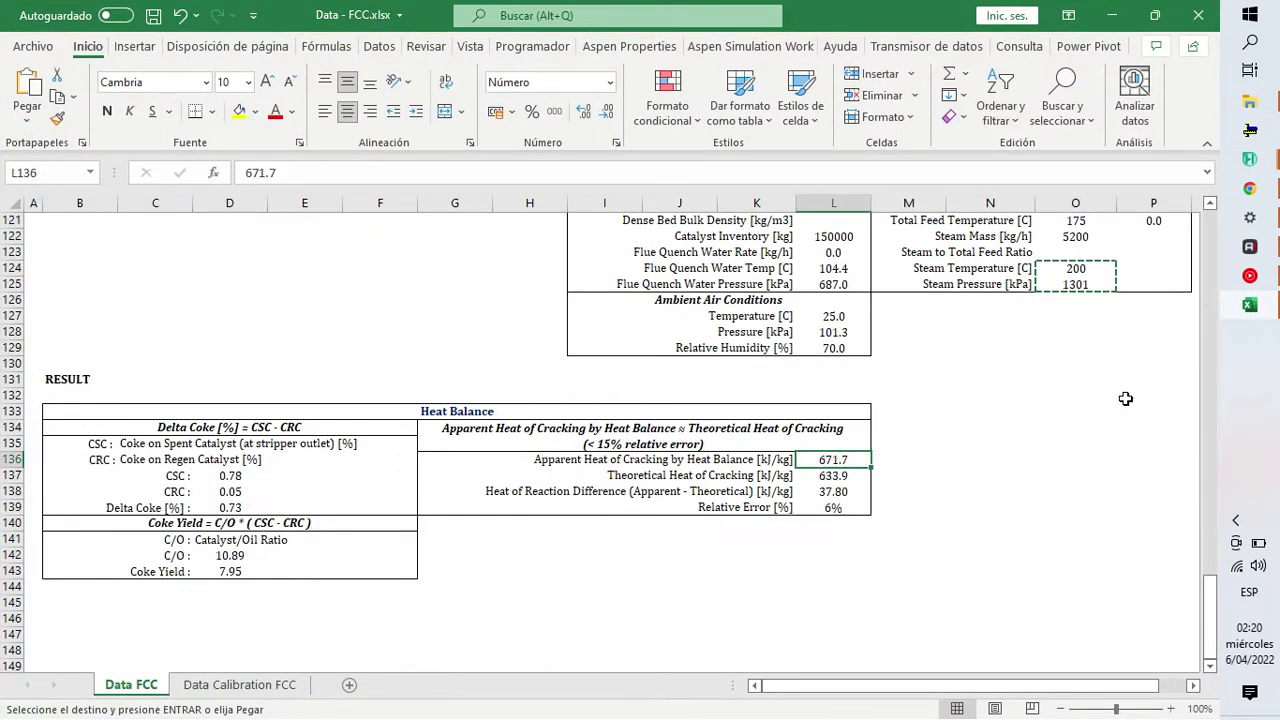
click(1249, 306)
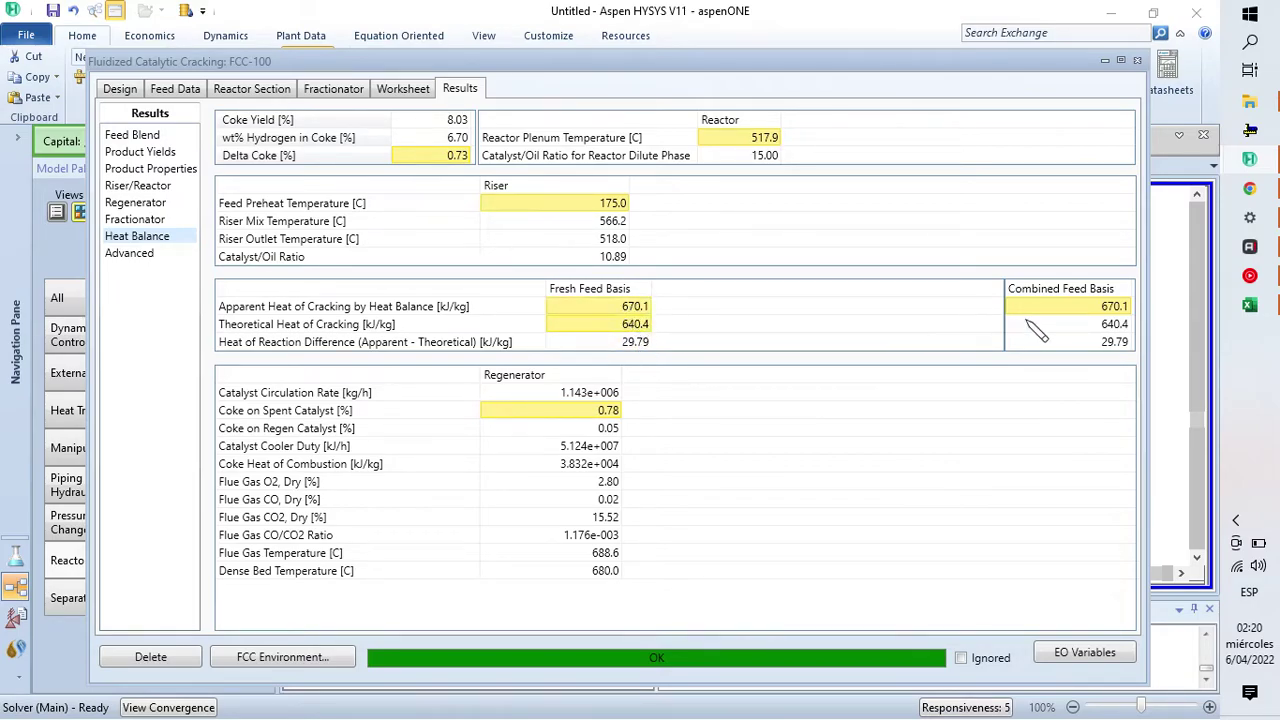
click(1249, 306)
click(834, 476)
click(831, 461)
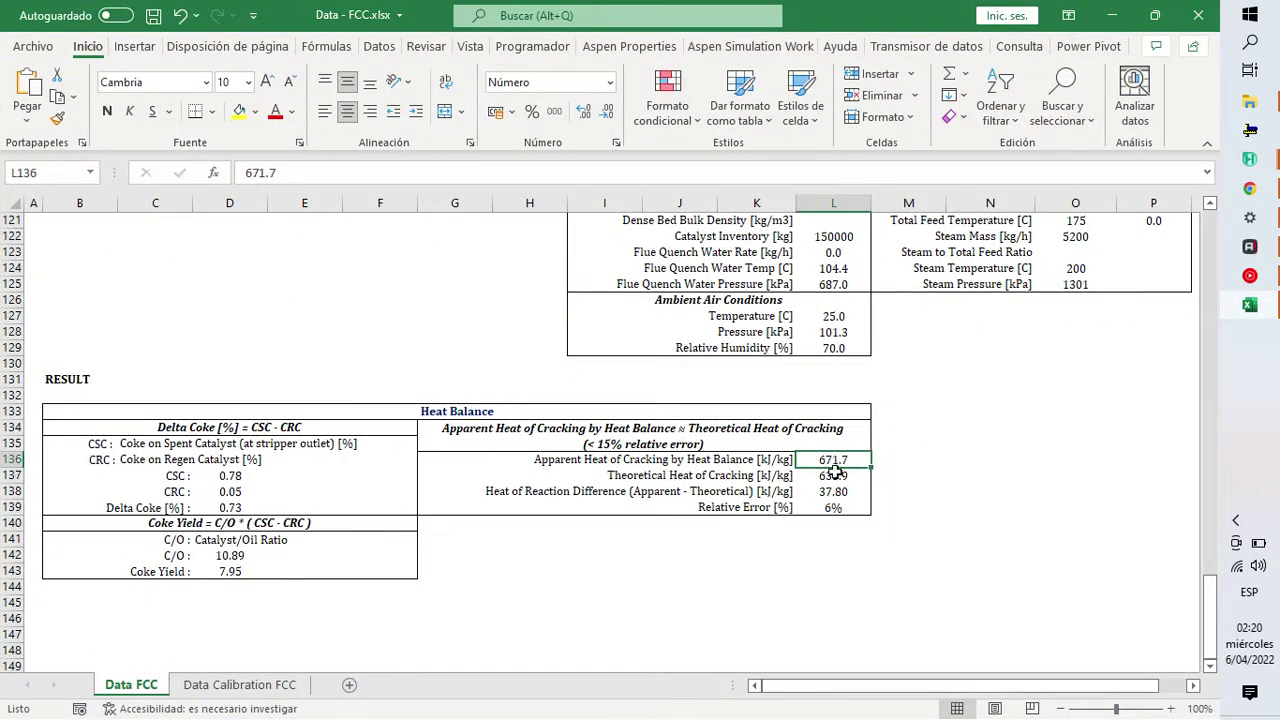
text(670.1 640.4)
Step: Compare the heat of reaction difference in Excel with HYSYS and check the relative error against the 15% criterion
click(840, 493)
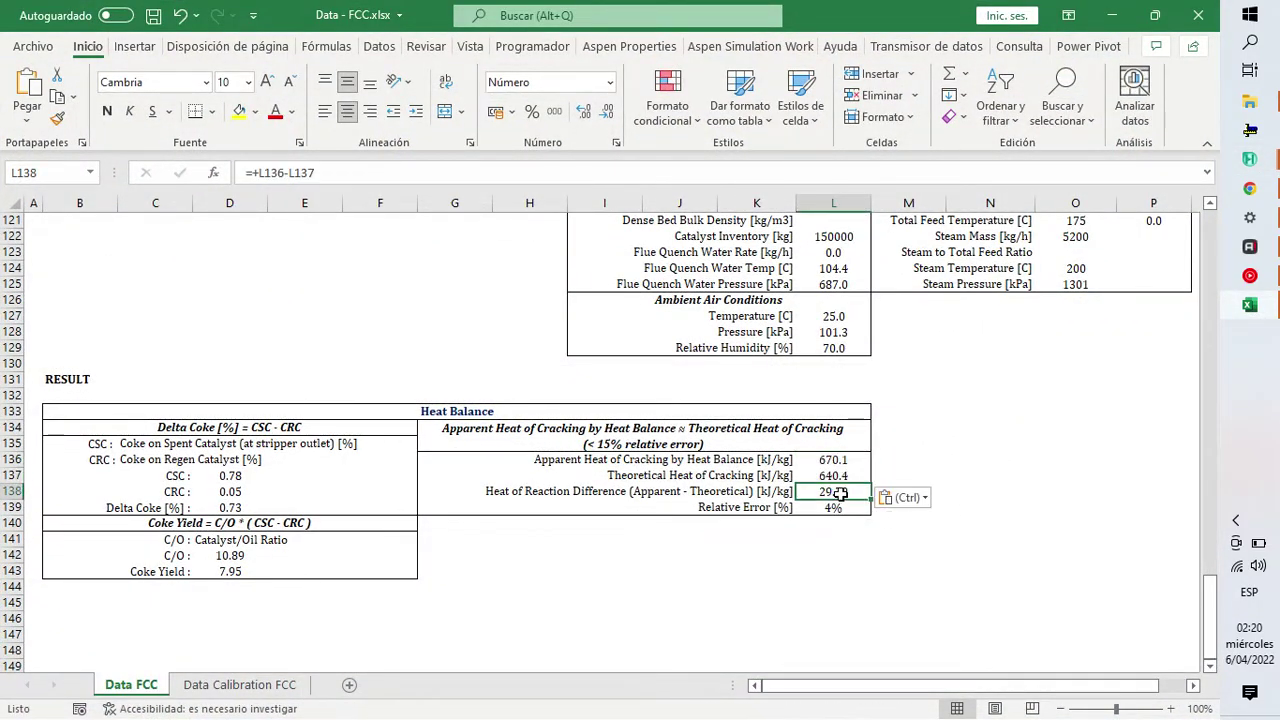
click(1249, 159)
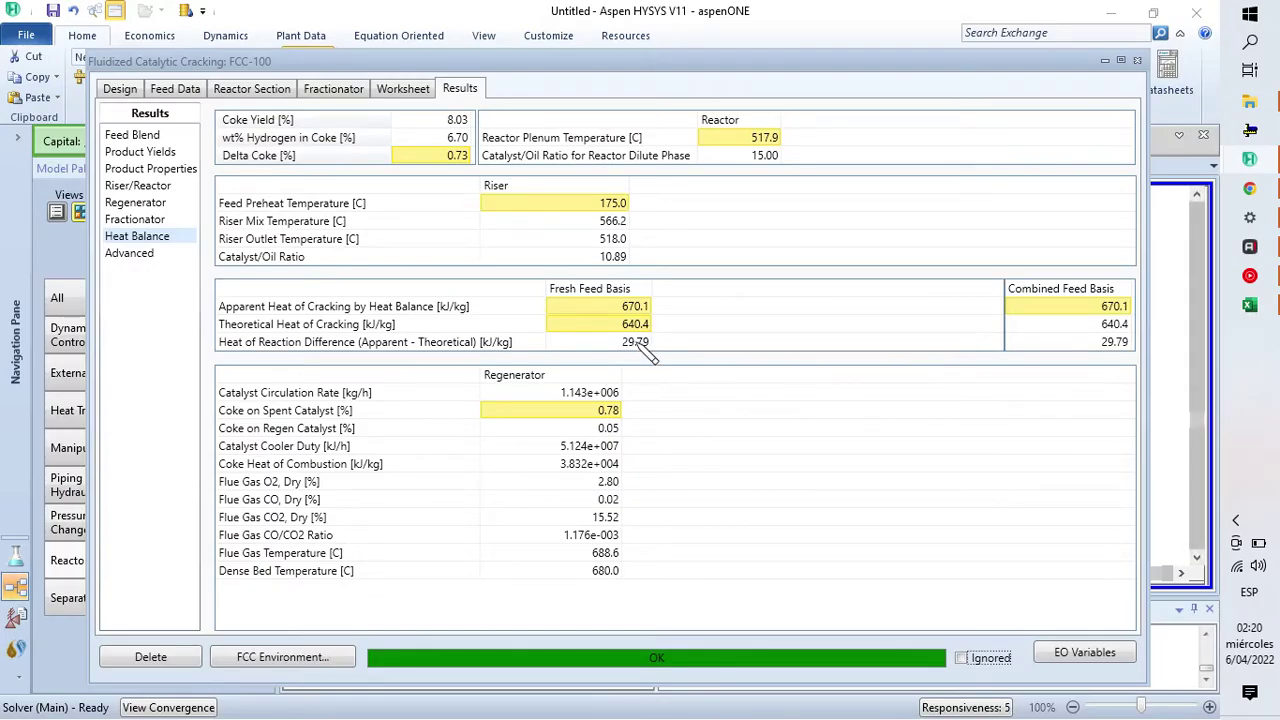
click(1249, 305)
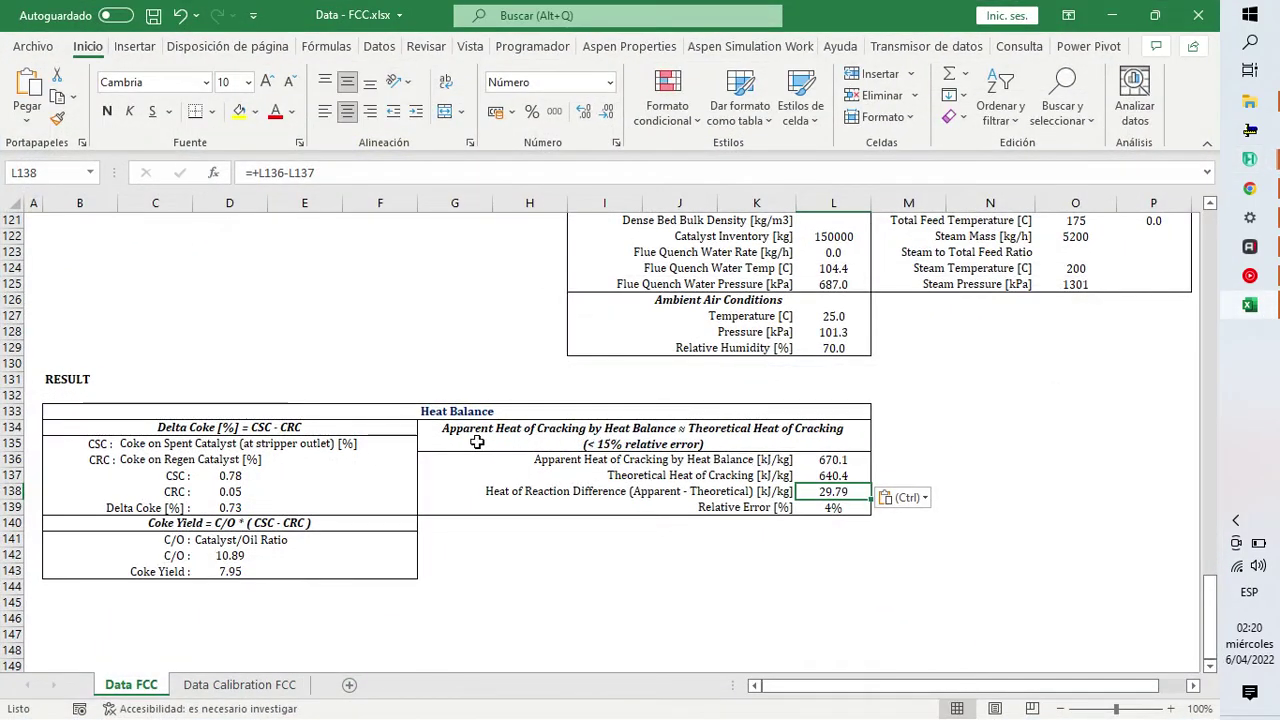
click(648, 437)
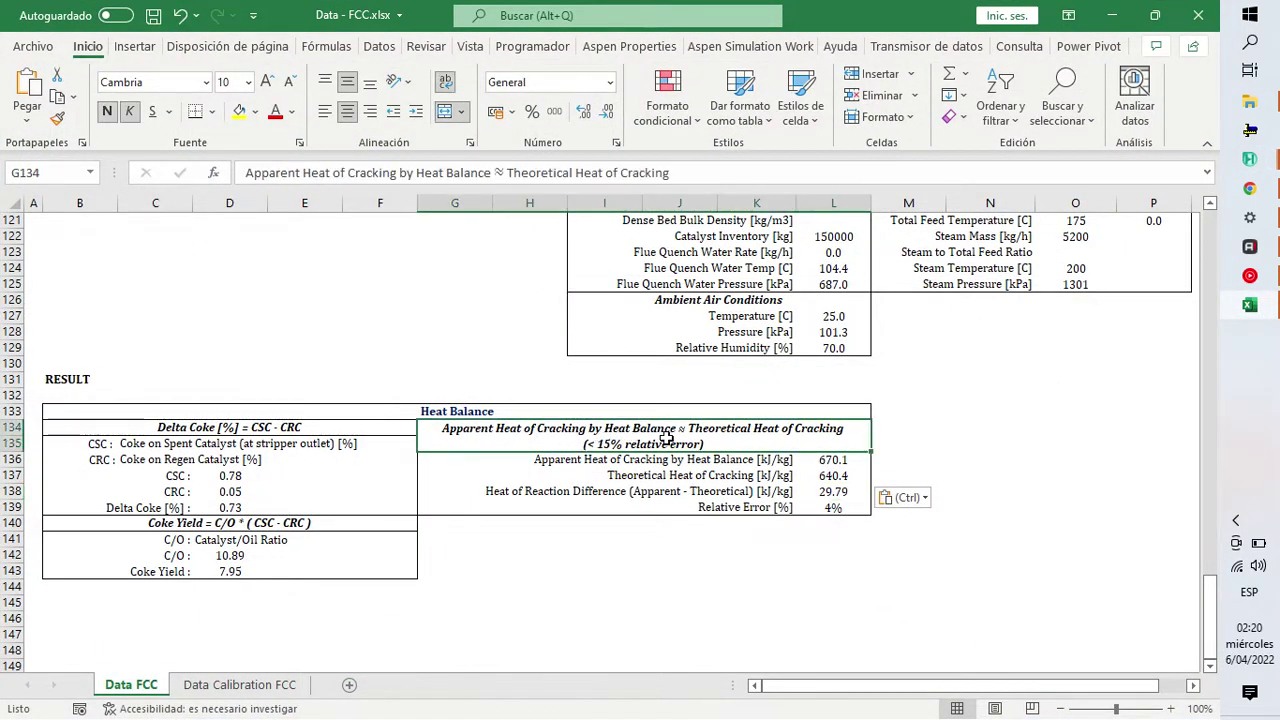
click(818, 572)
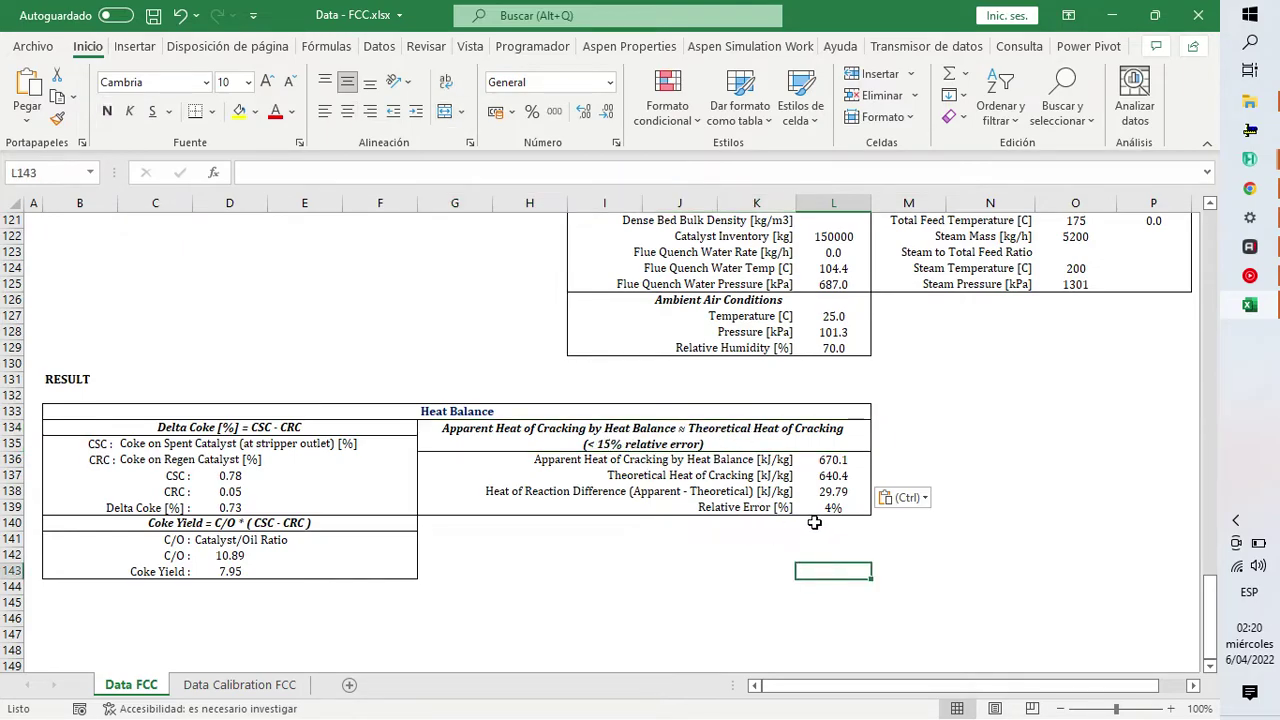
click(856, 511)
click(923, 571)
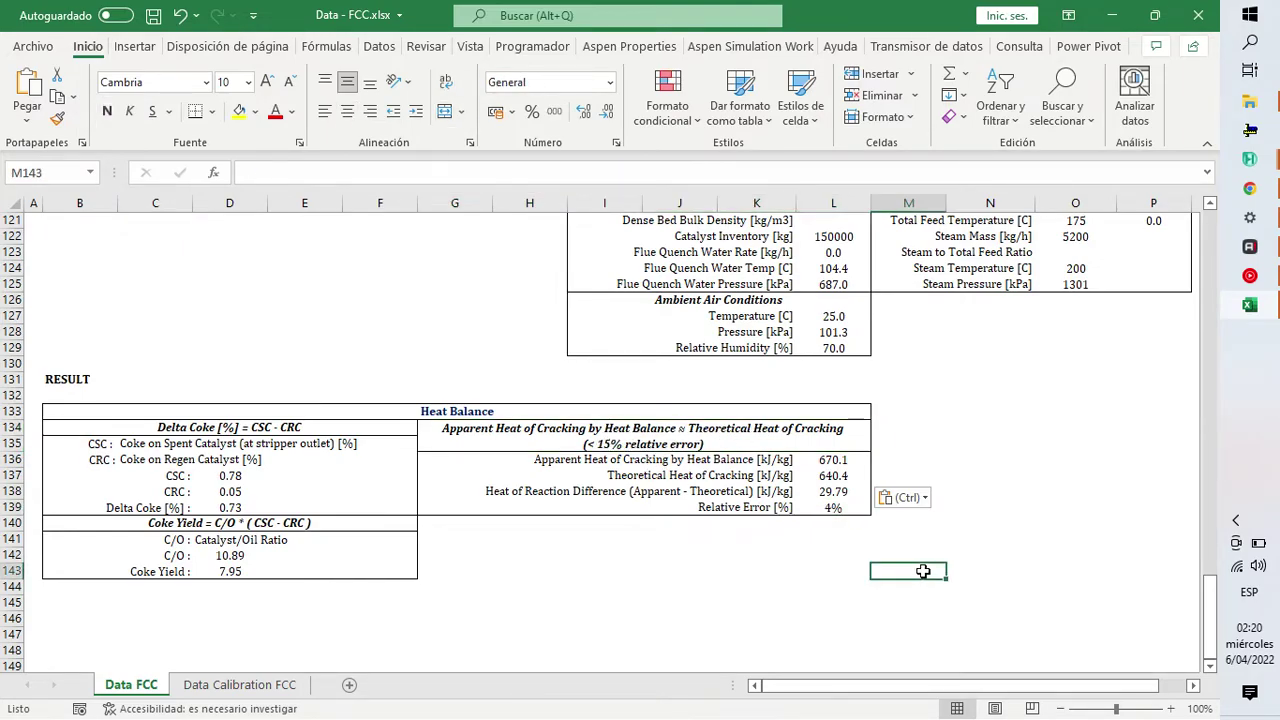
Step: Display the Data Calibration FCC sheet, return to Aspen HYSYS, and enter the FCC-100 subflowsheet
click(240, 685)
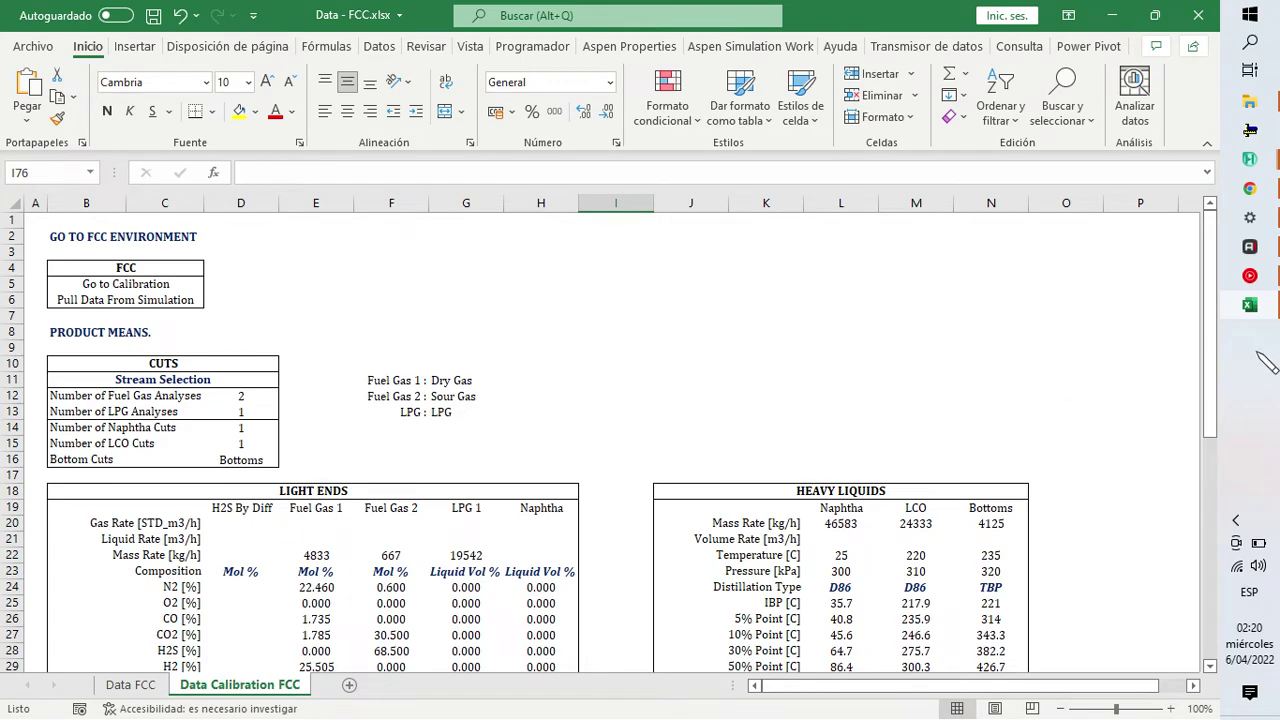
key(alt+Tab)
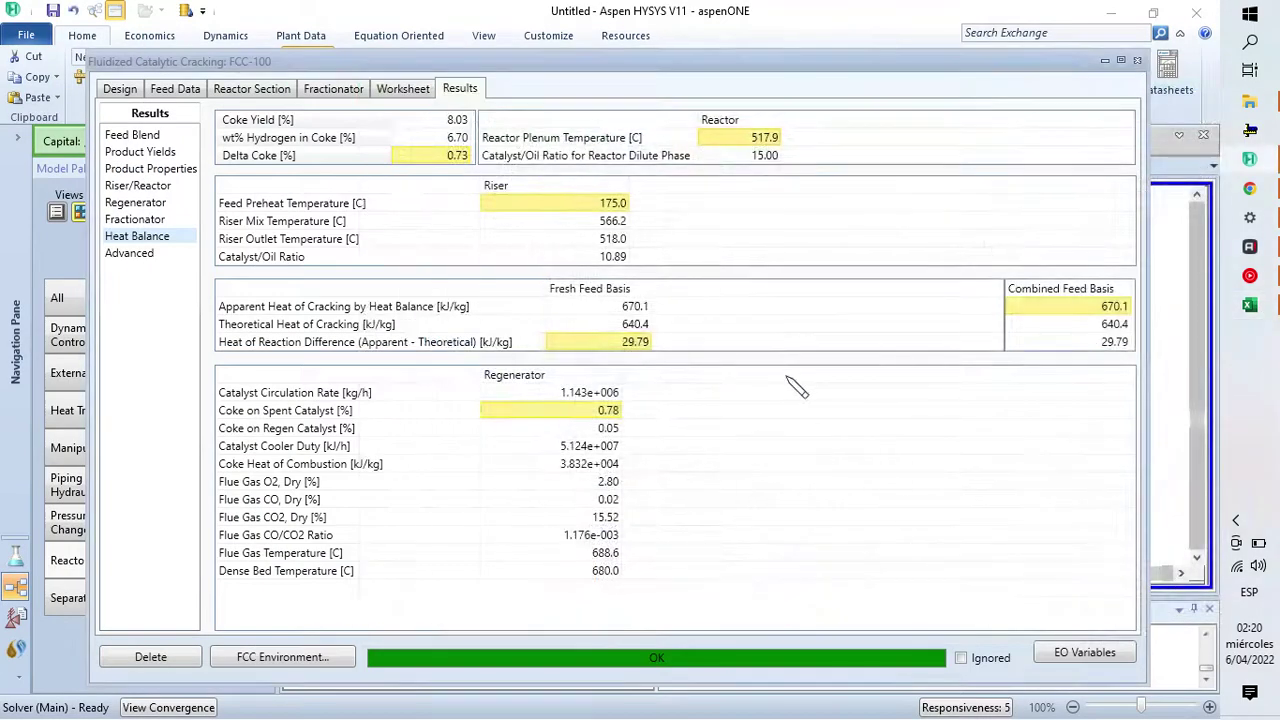
click(1137, 61)
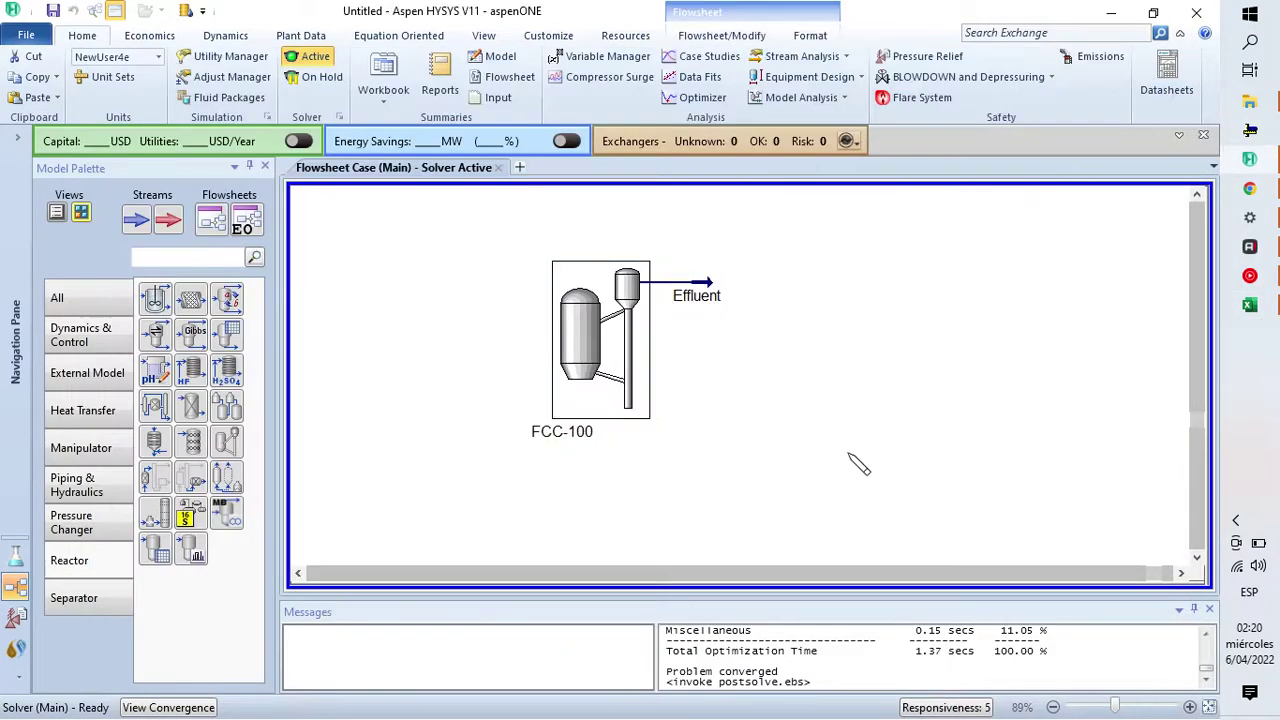
click(617, 345)
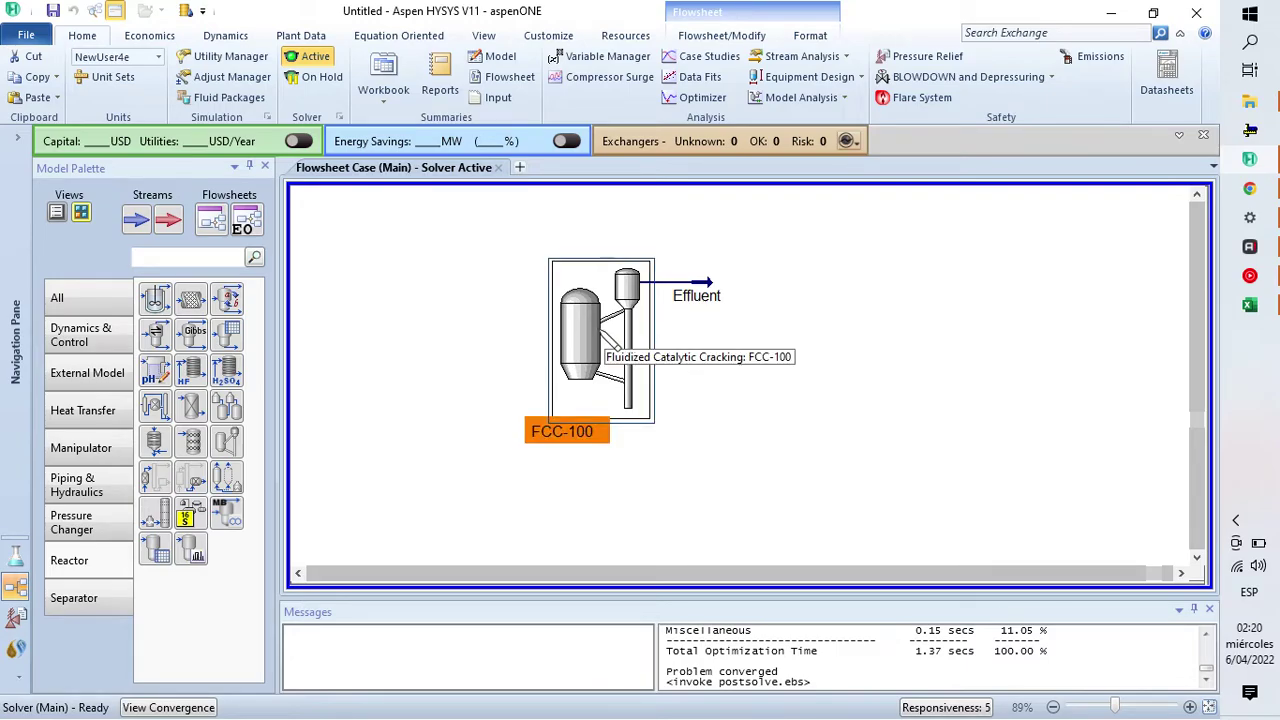
click(720, 36)
click(716, 84)
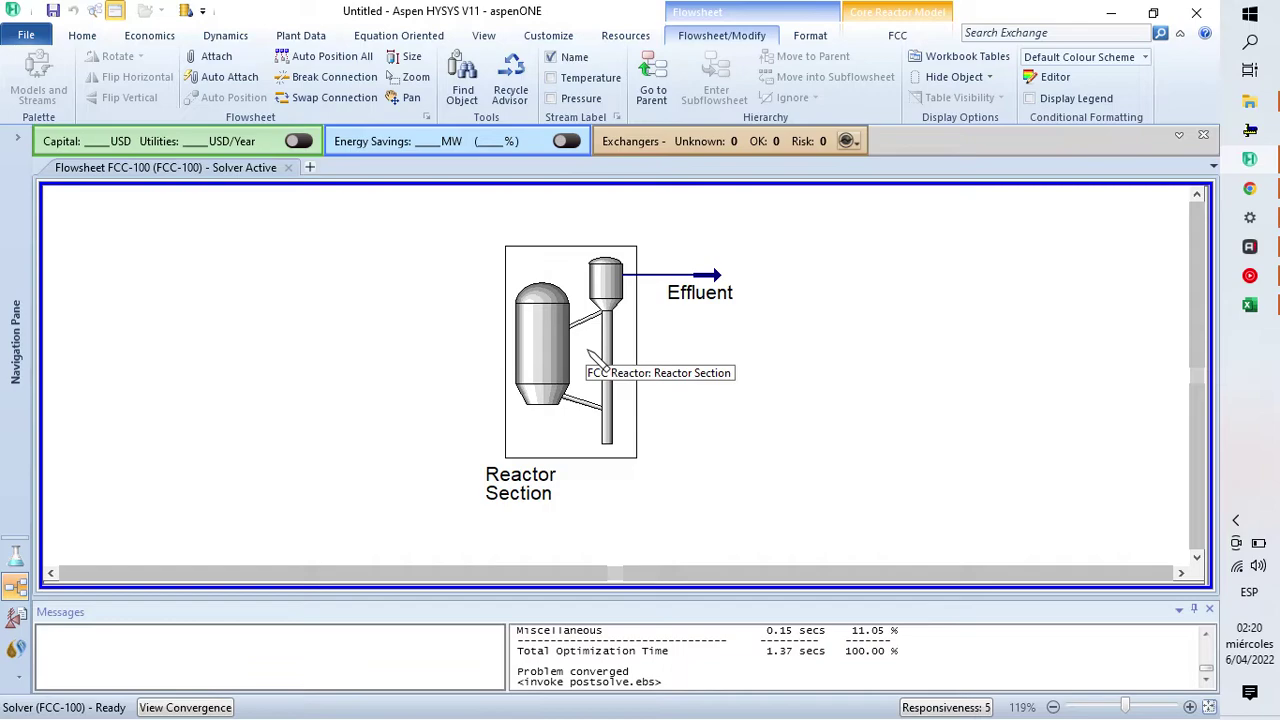
click(897, 35)
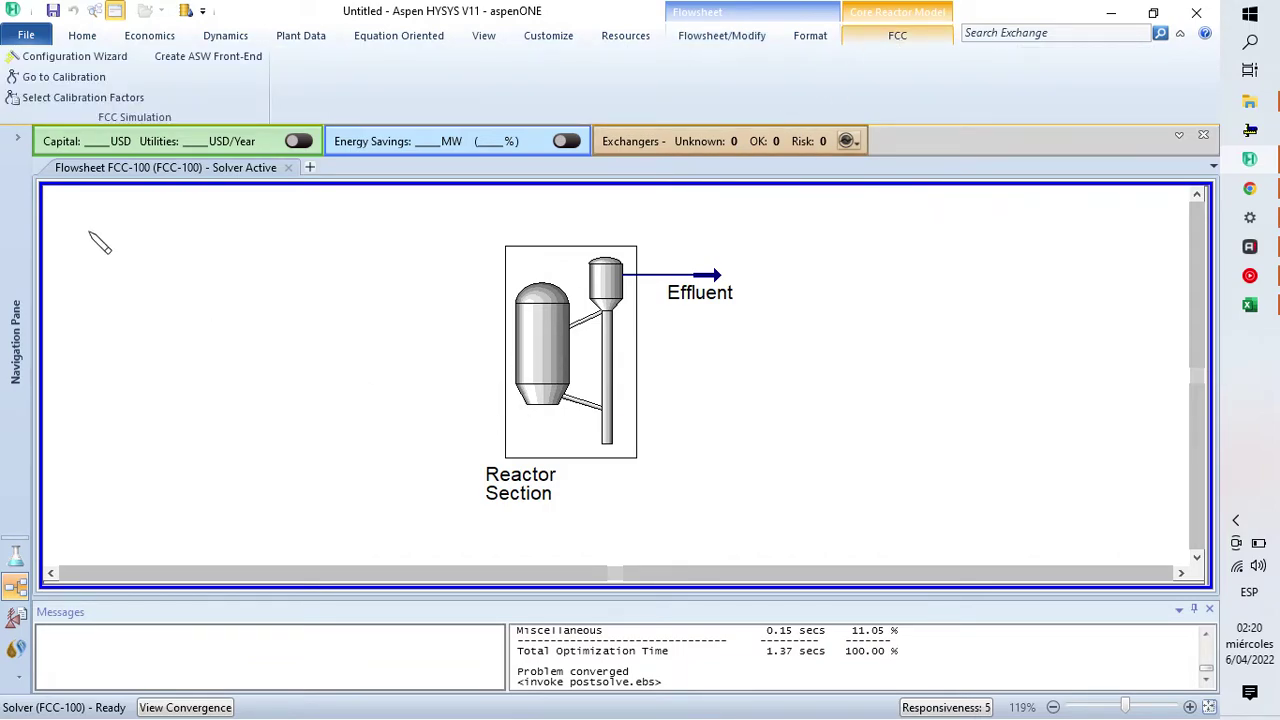
click(63, 77)
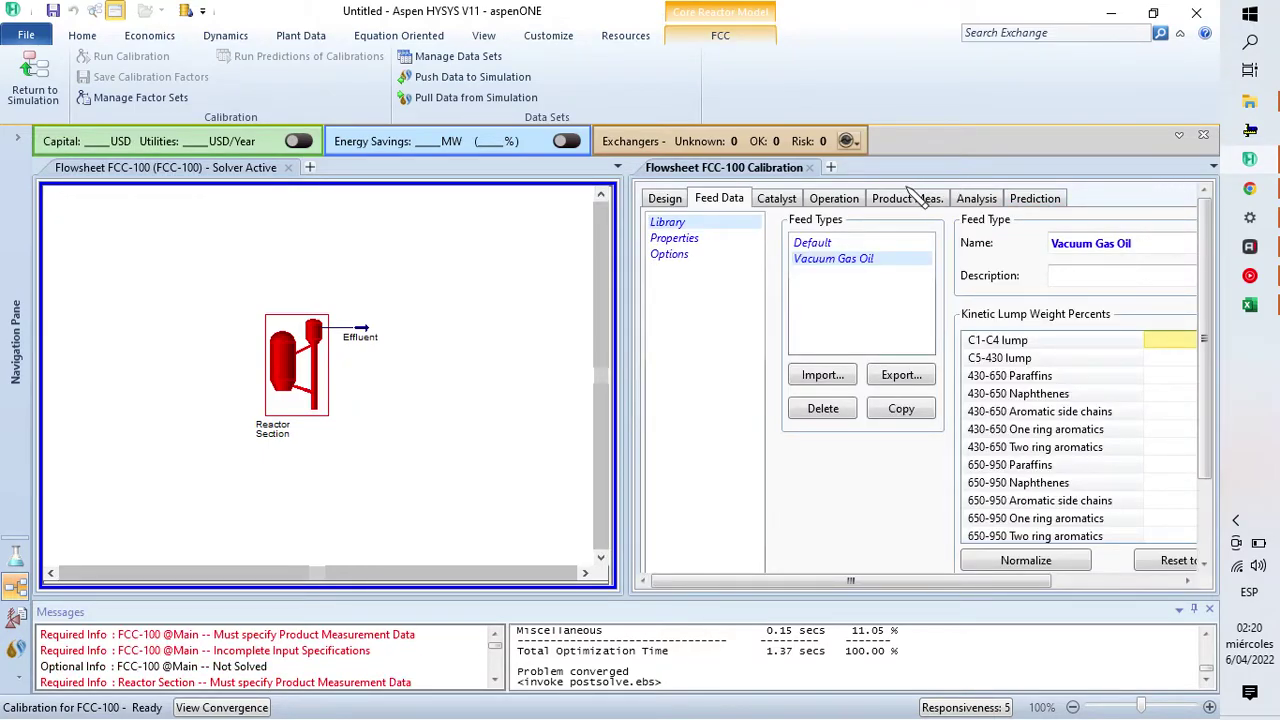
click(809, 167)
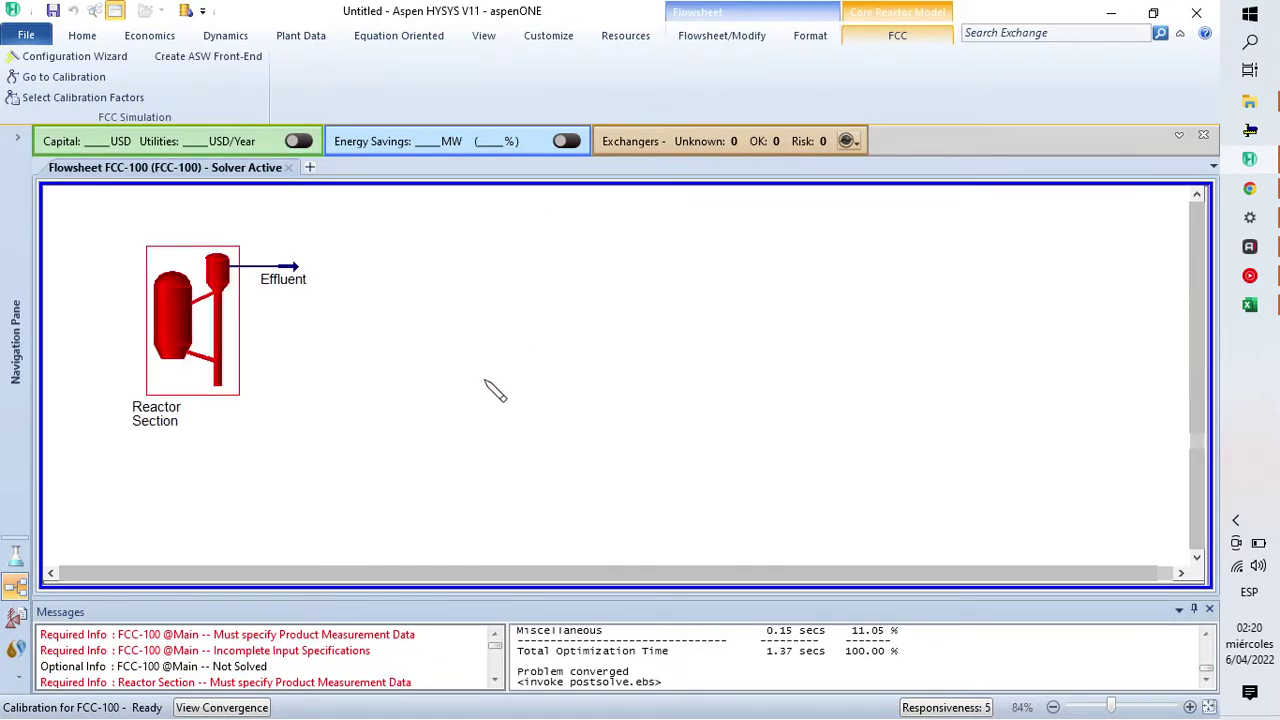
Step: Open the calibration environment of the FCC-100 flowsheet
click(702, 35)
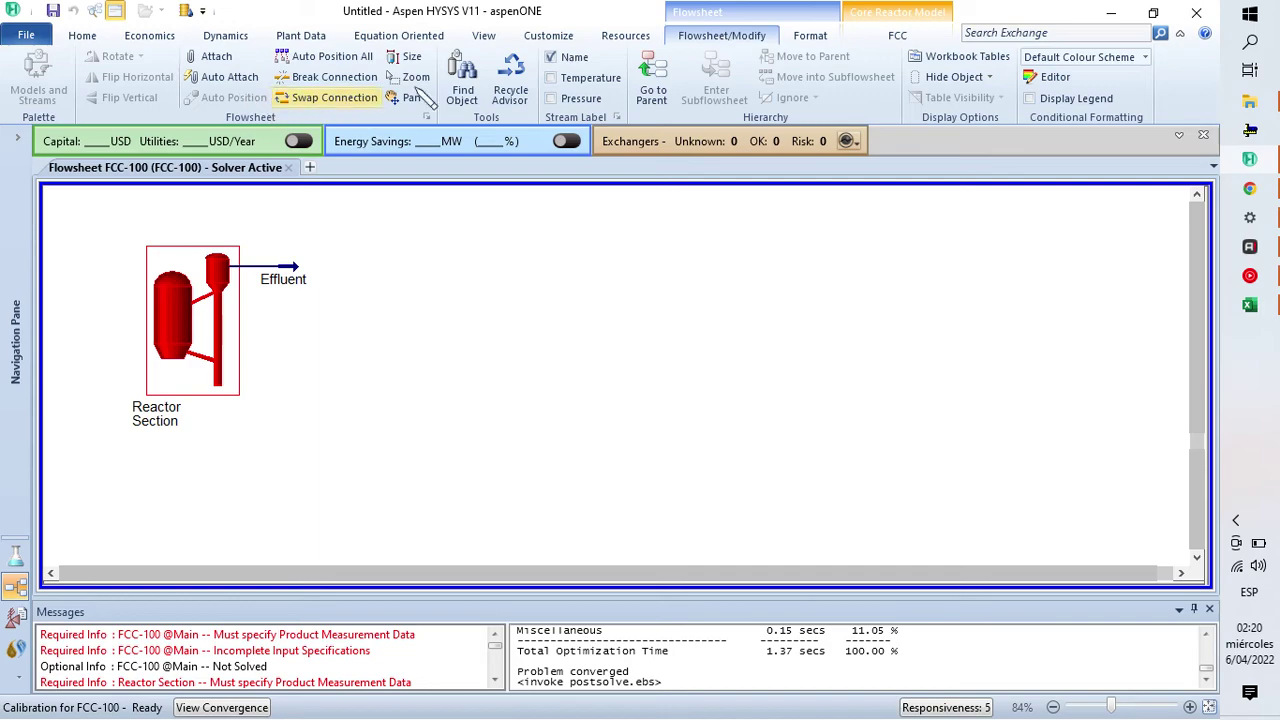
drag(435, 316, 680, 417)
scroll(640, 417, up, 3)
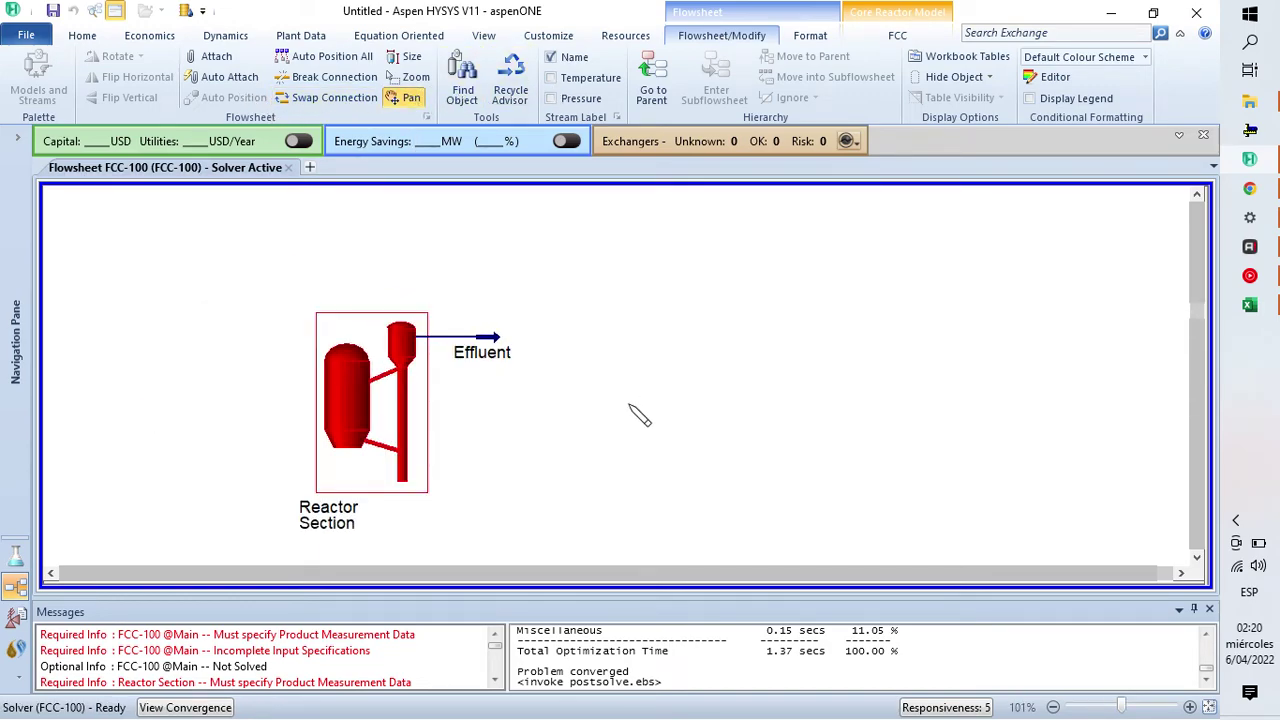
drag(520, 417, 628, 361)
click(897, 35)
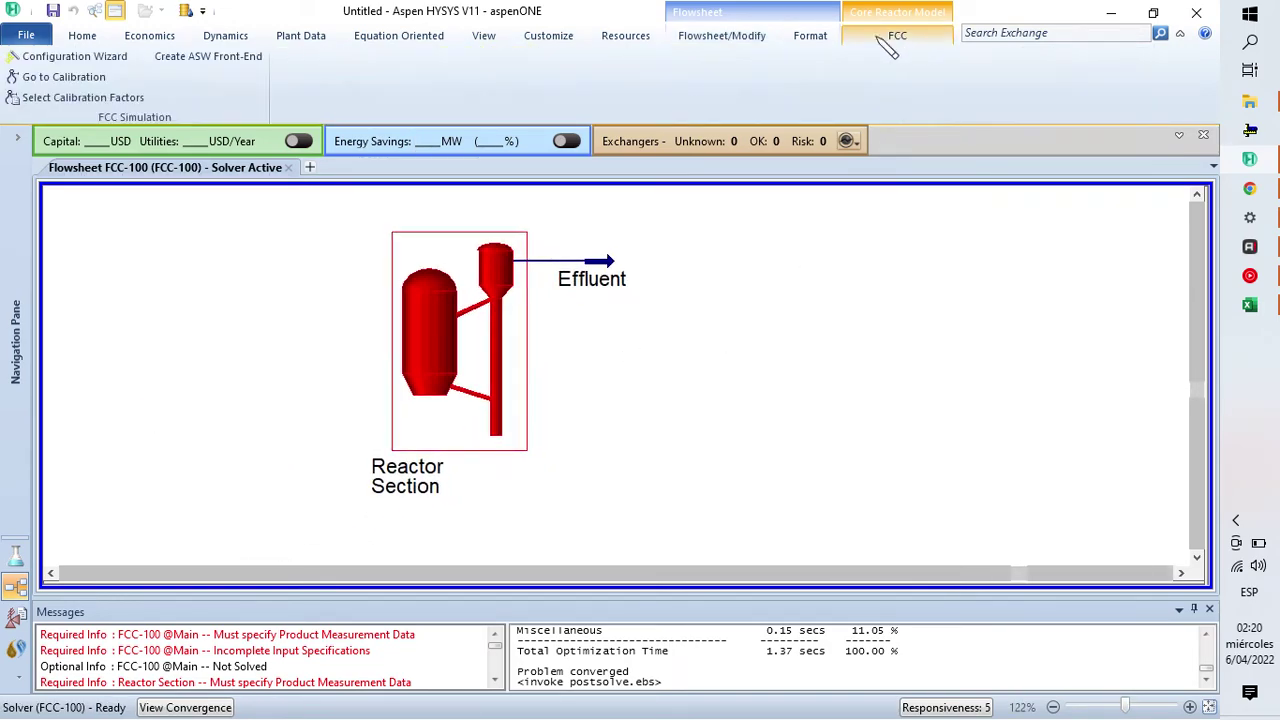
click(60, 80)
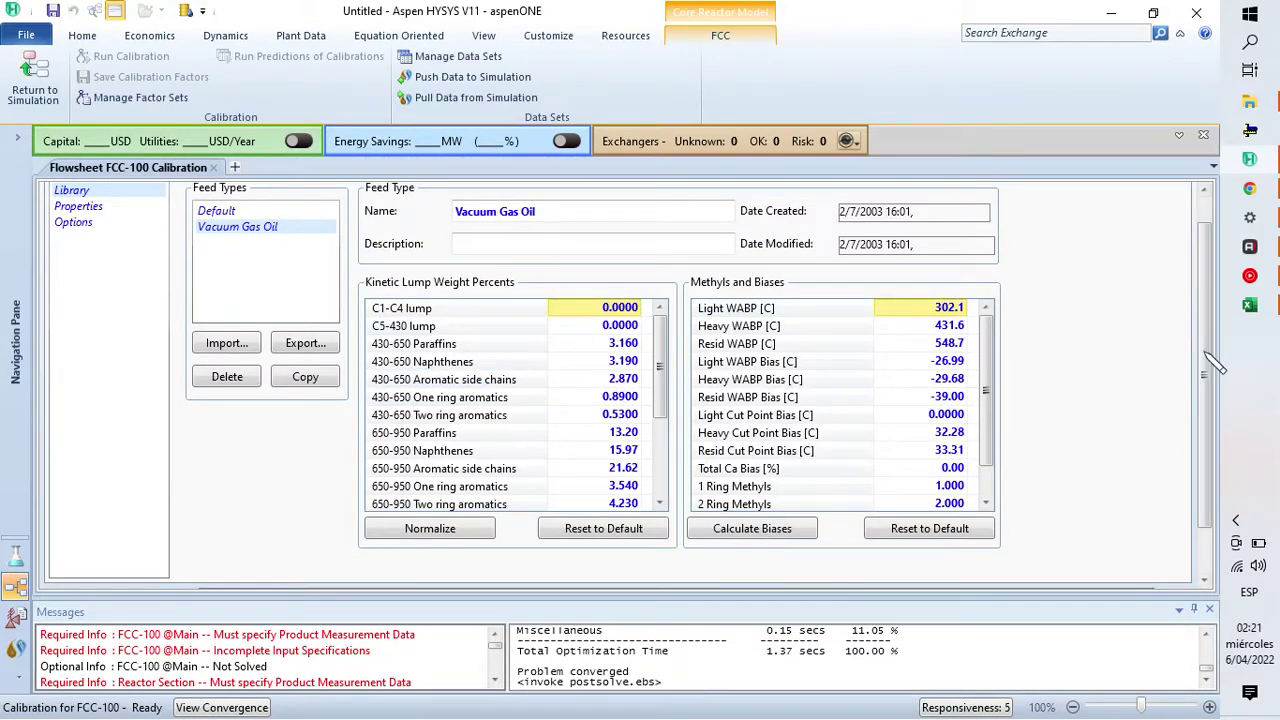
scroll(1212, 365, up, 1)
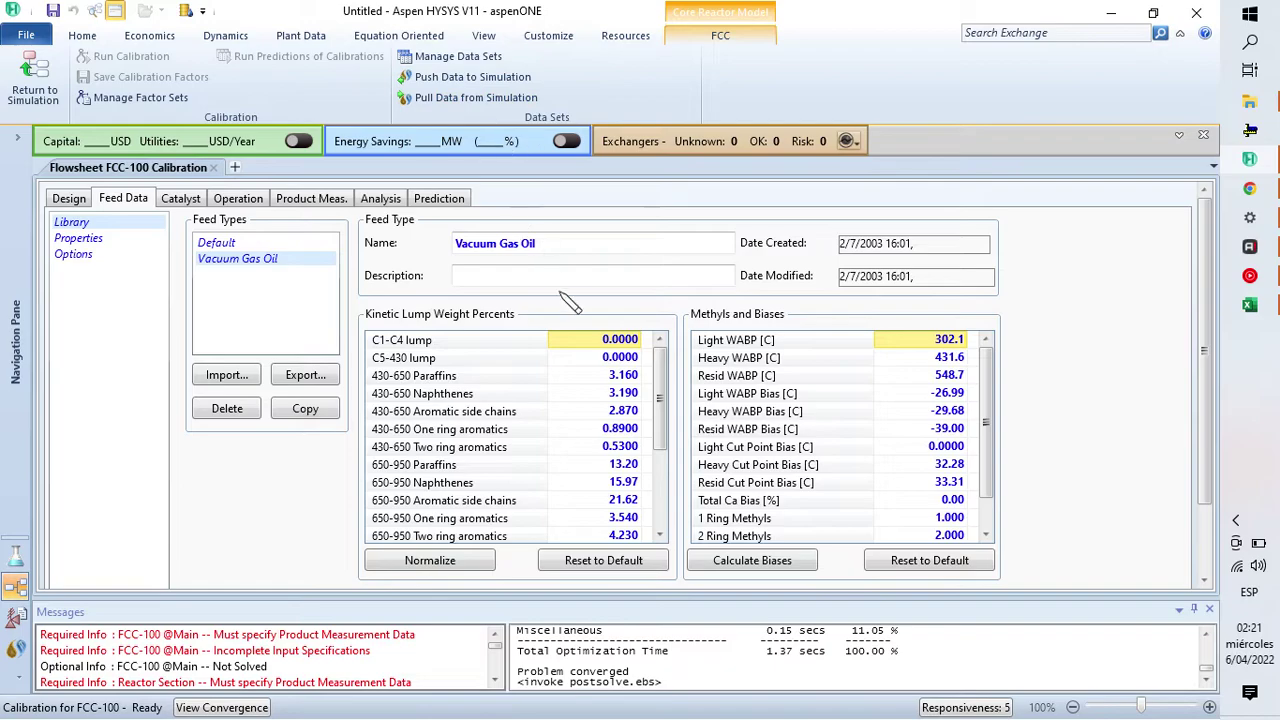
Step: Examine the calibration's design configuration and geometry, feed properties, operation settings, product measurement cuts and catalyst library for missing data
click(80, 200)
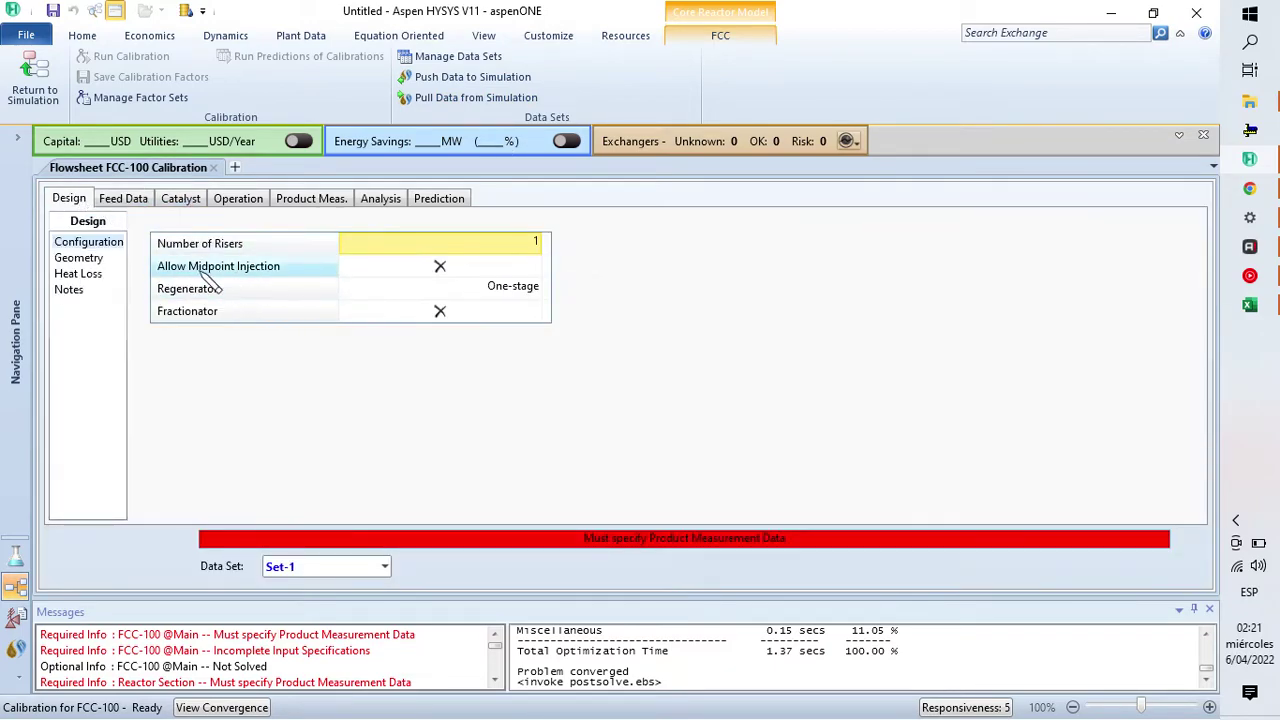
click(80, 258)
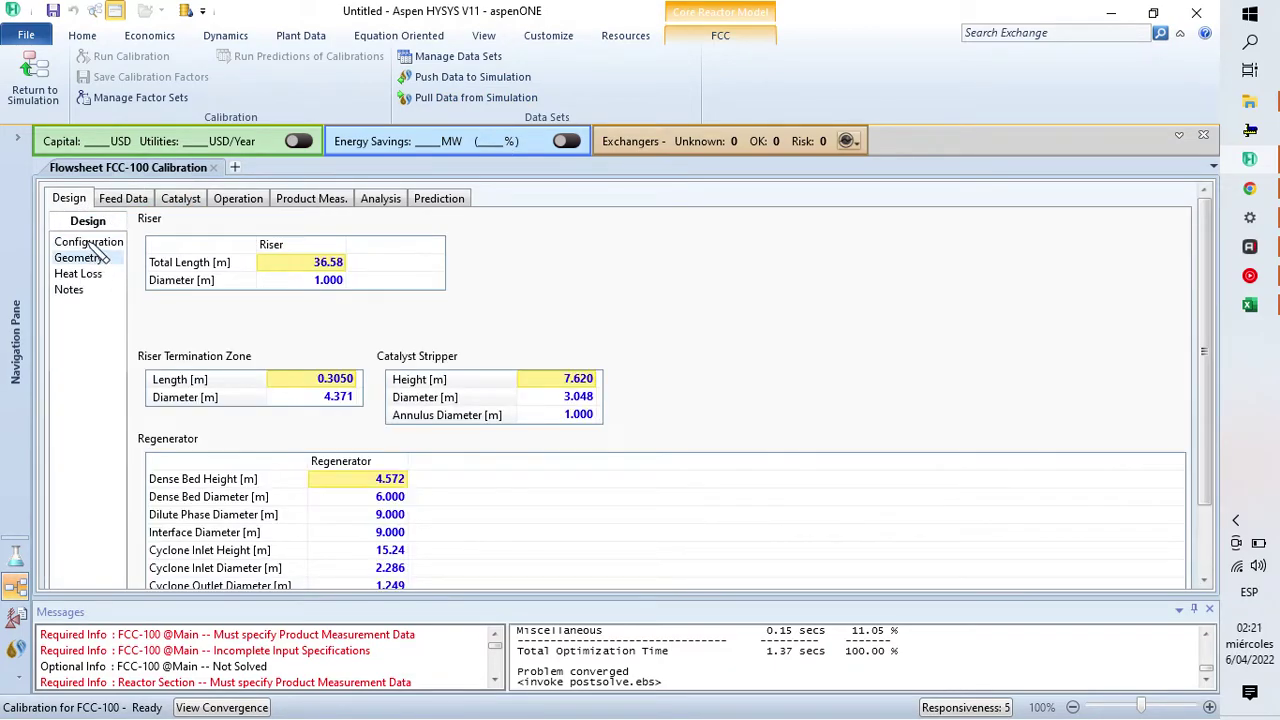
click(98, 243)
click(123, 199)
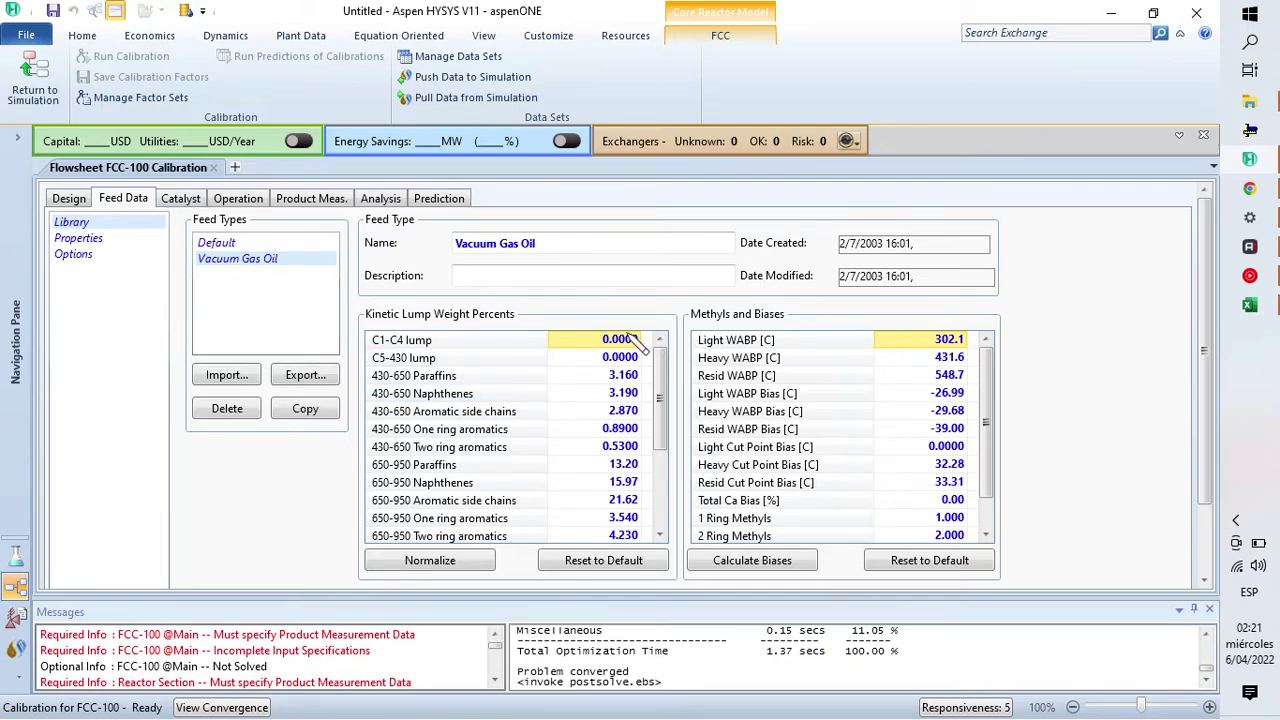
click(95, 240)
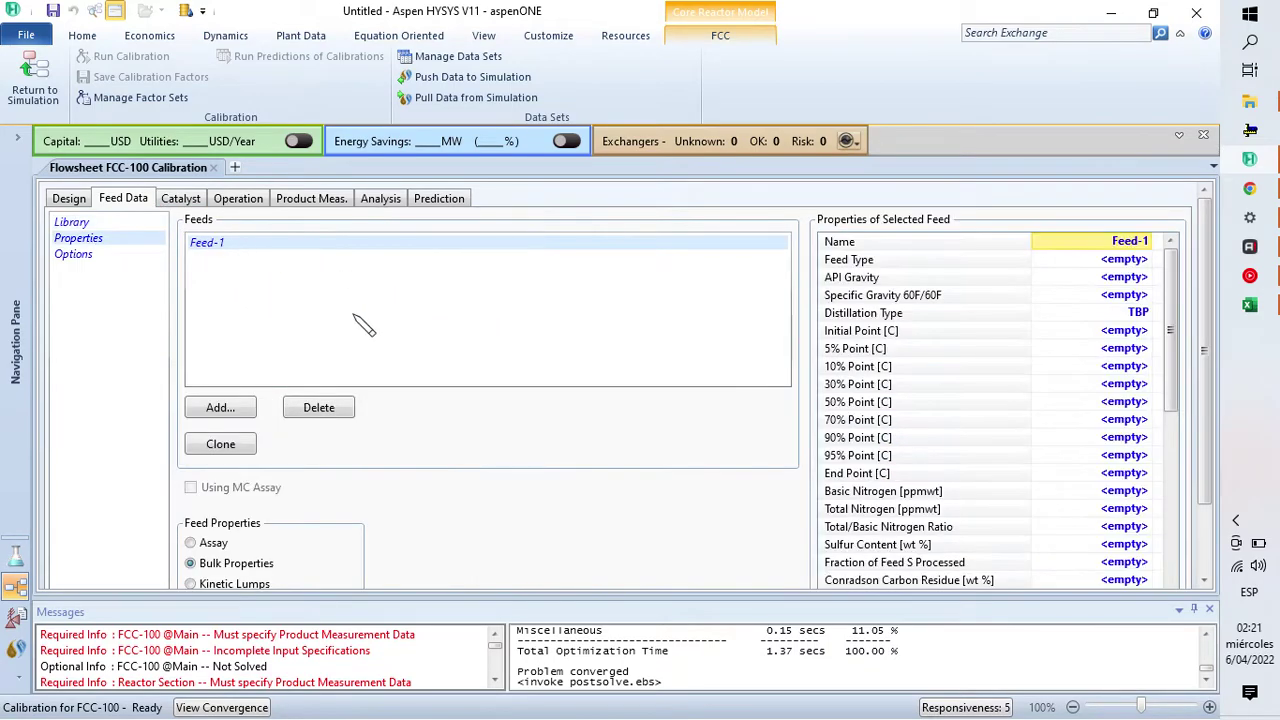
click(238, 199)
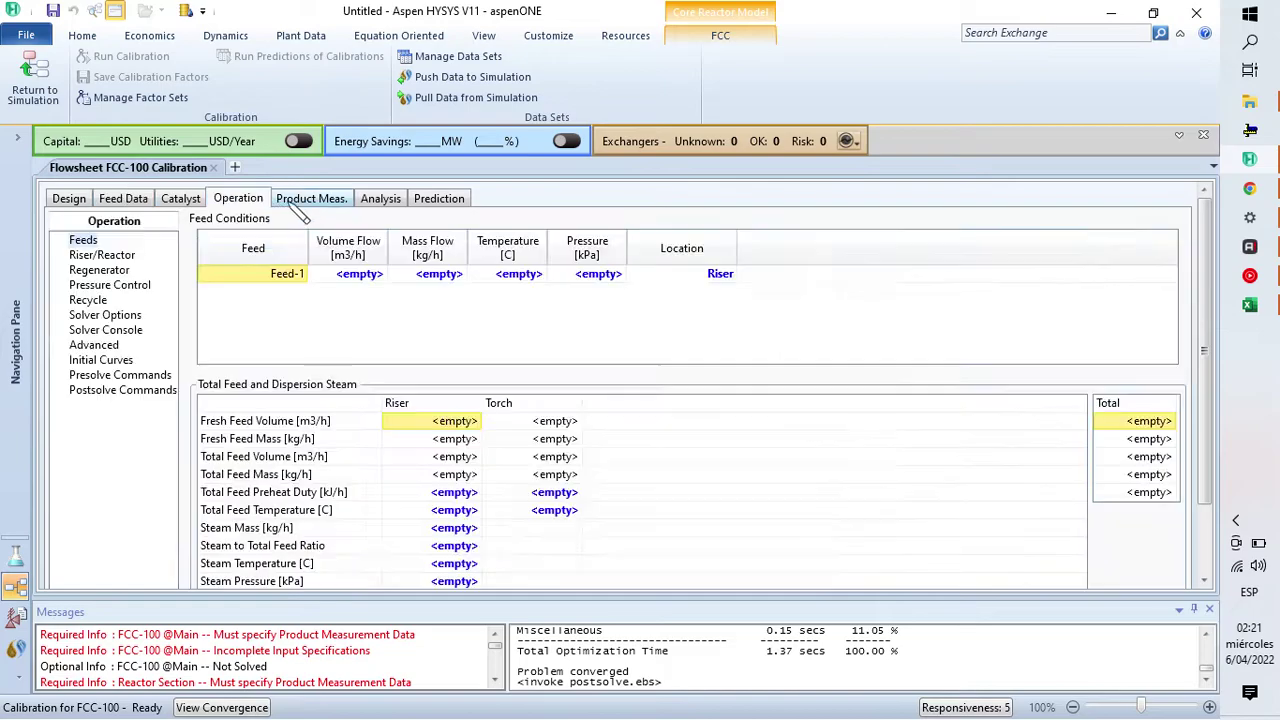
click(100, 255)
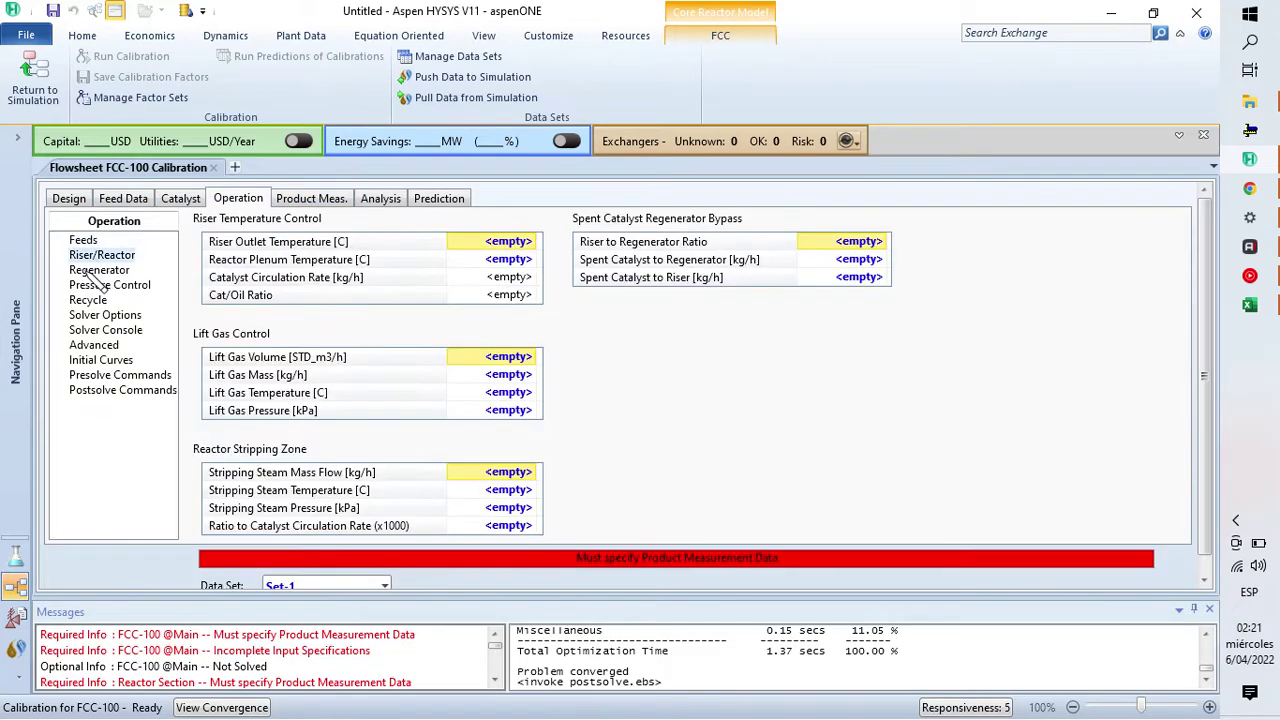
click(99, 270)
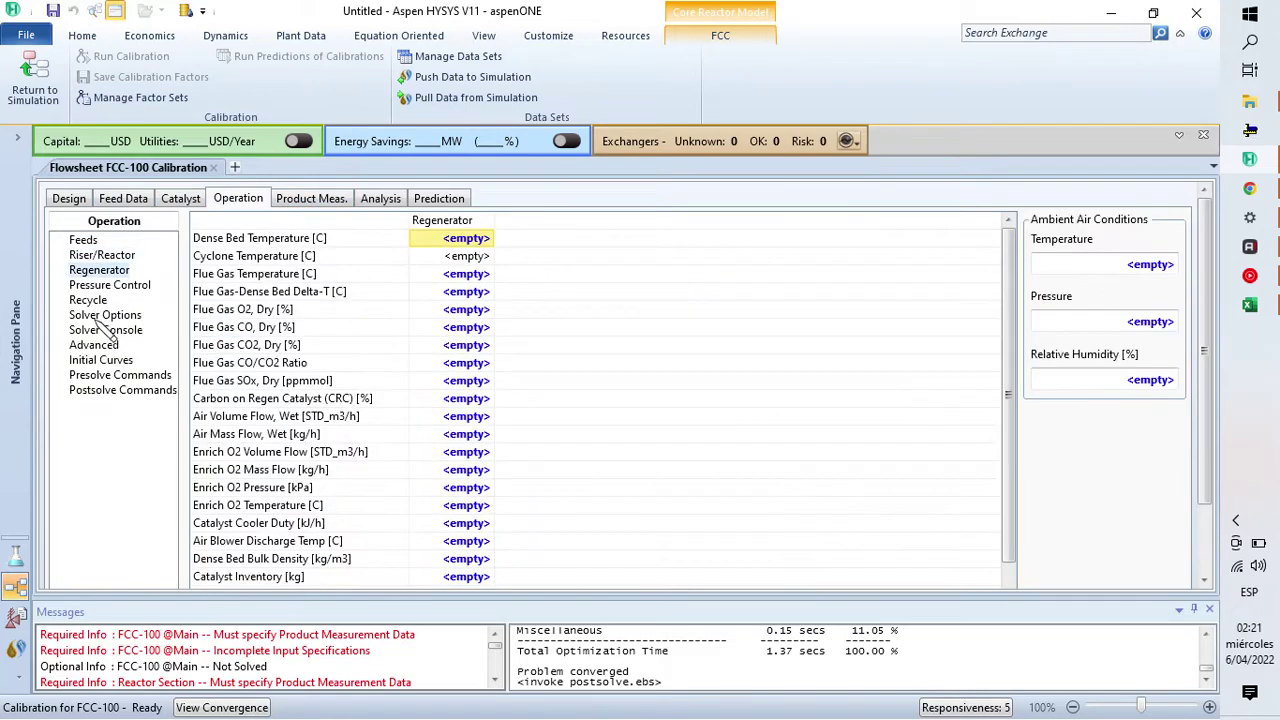
click(80, 200)
click(312, 199)
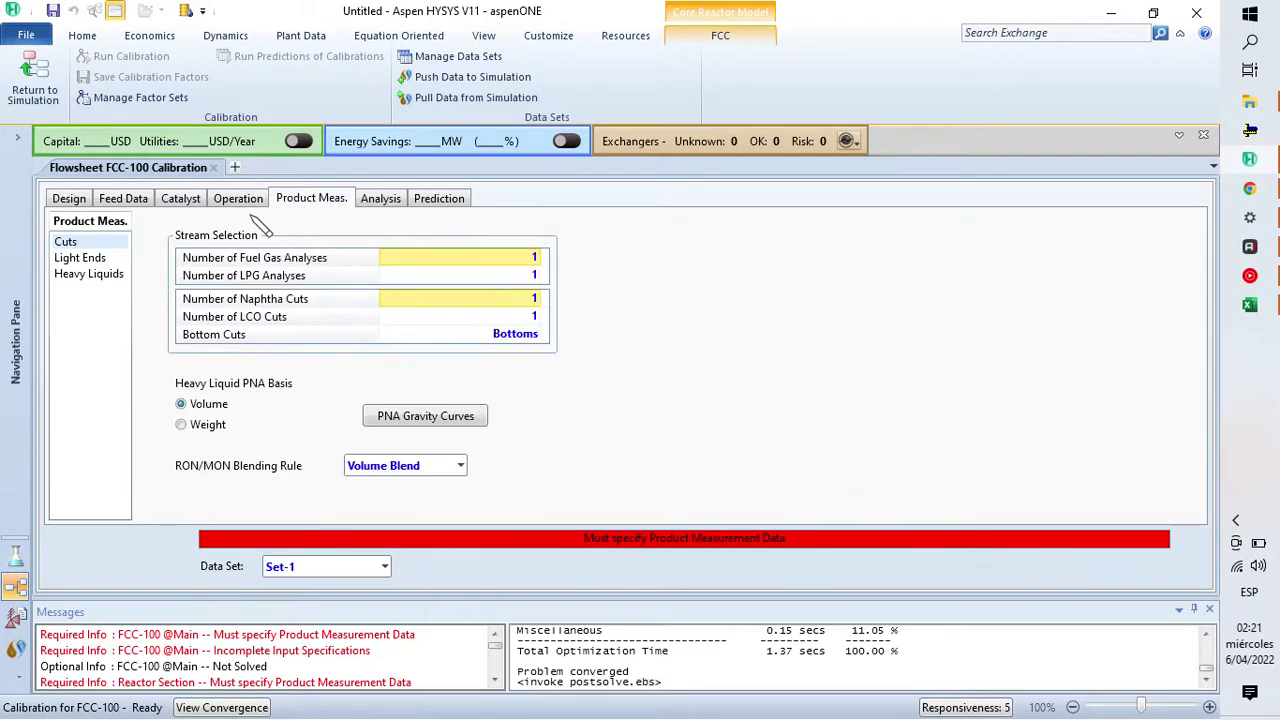
click(238, 199)
click(182, 200)
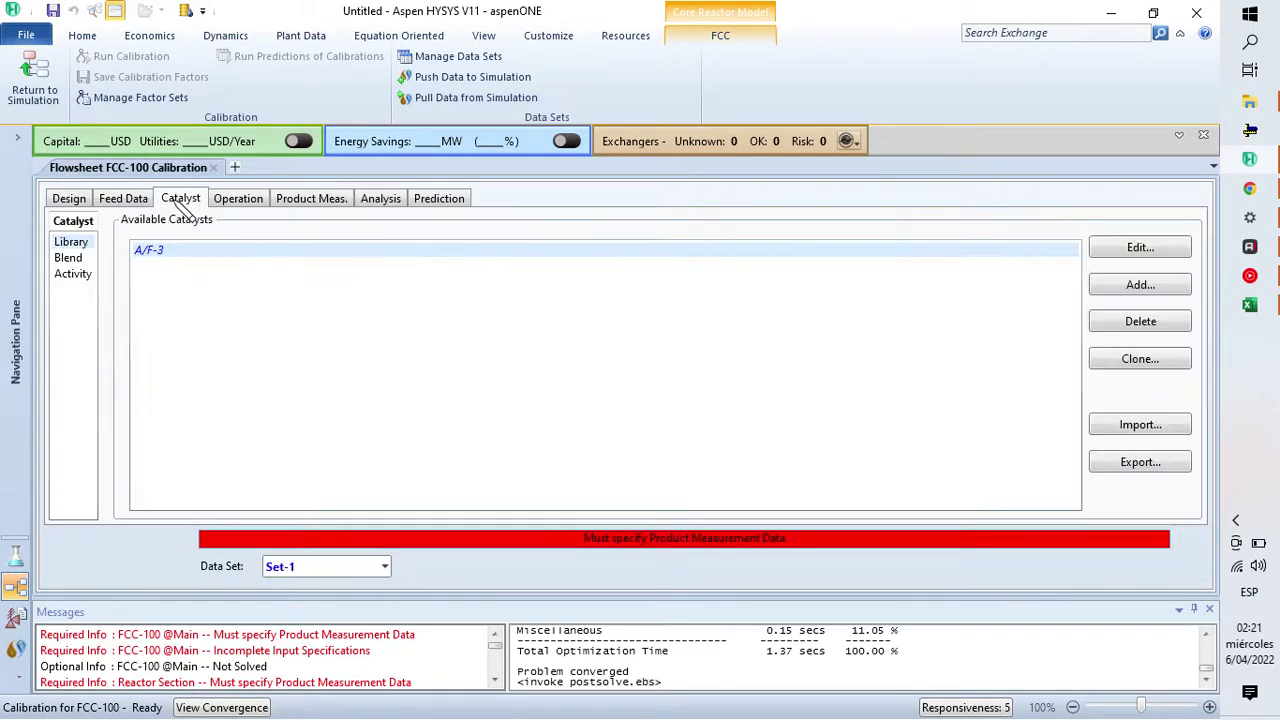
Step: Check the calibration procedure on the Data Calibration FCC sheet in Excel, then return to Aspen HYSYS and pull the data from the simulation
click(1250, 303)
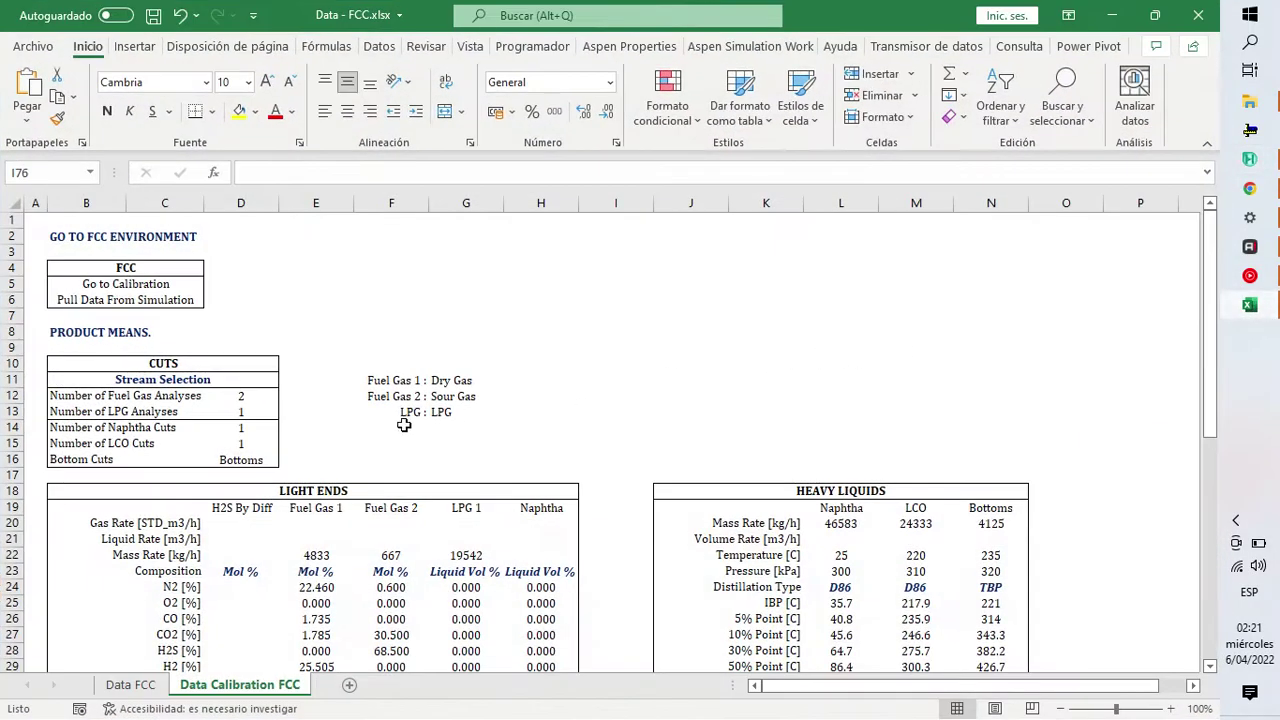
click(109, 288)
click(110, 302)
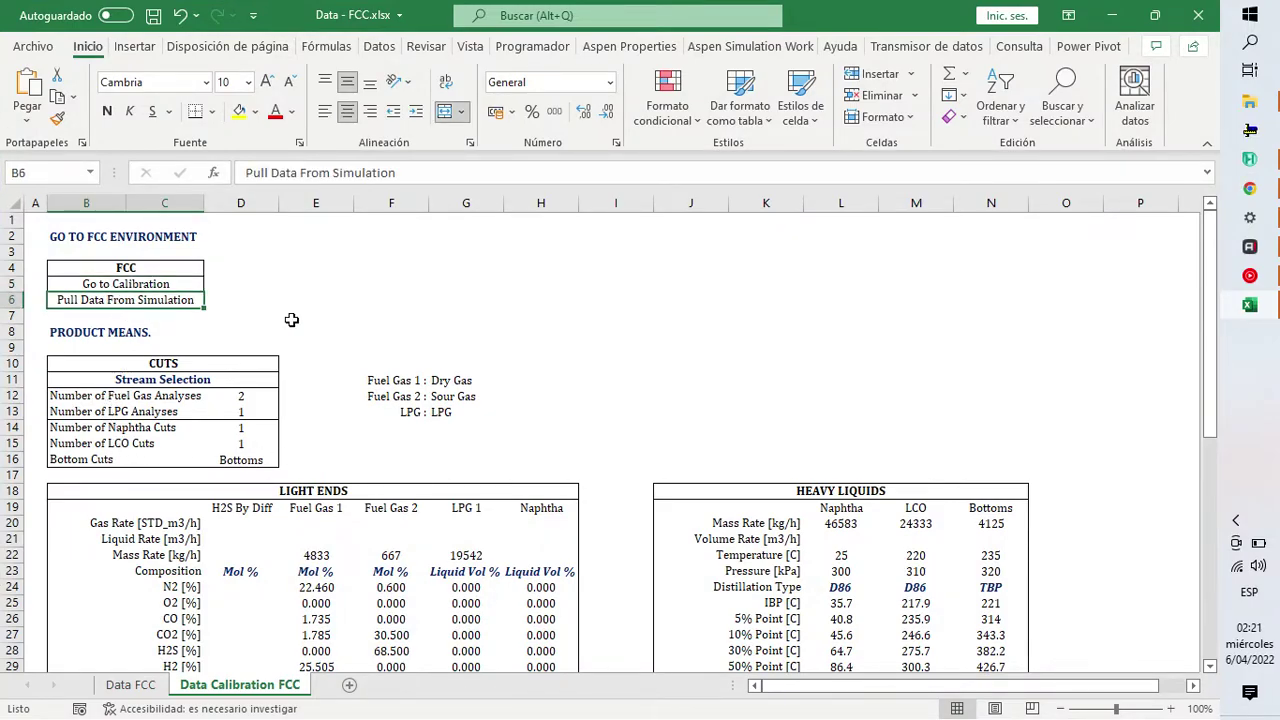
click(1272, 308)
click(478, 97)
click(661, 437)
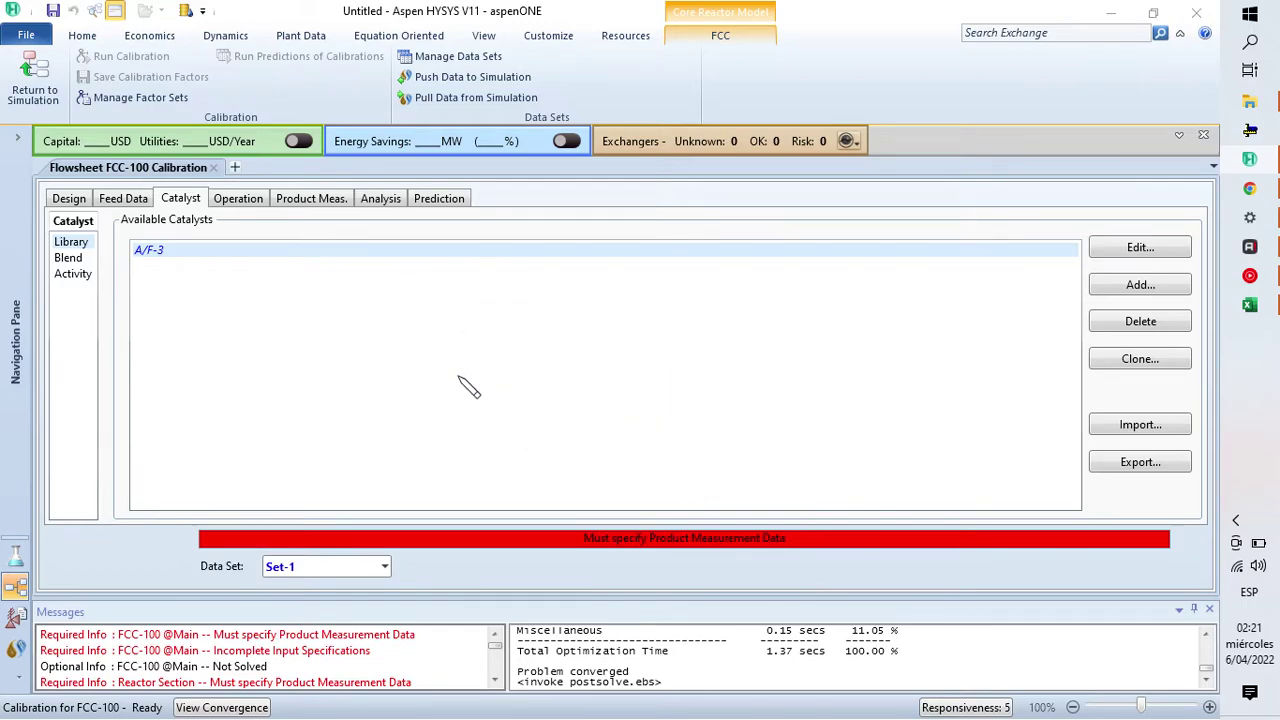
click(662, 444)
Step: Review the calibration's design configuration, Feed-1 properties, regenerator operation and pressure control data
click(82, 201)
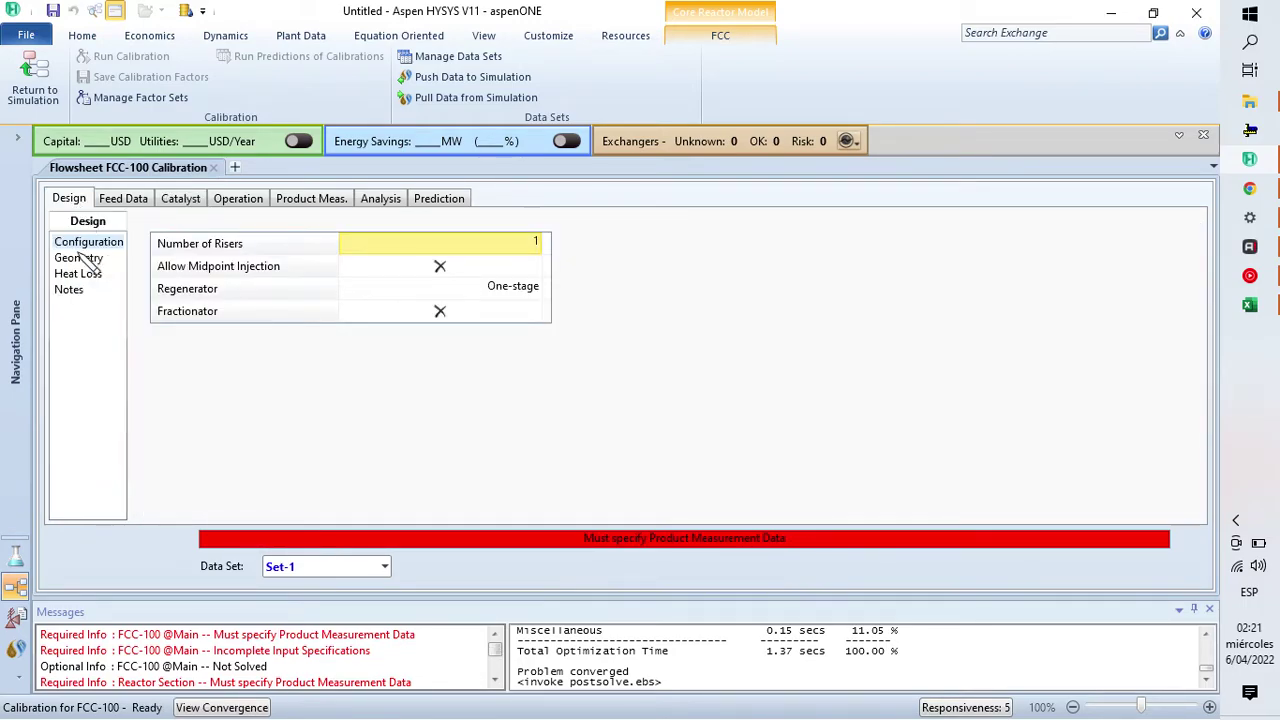
click(124, 202)
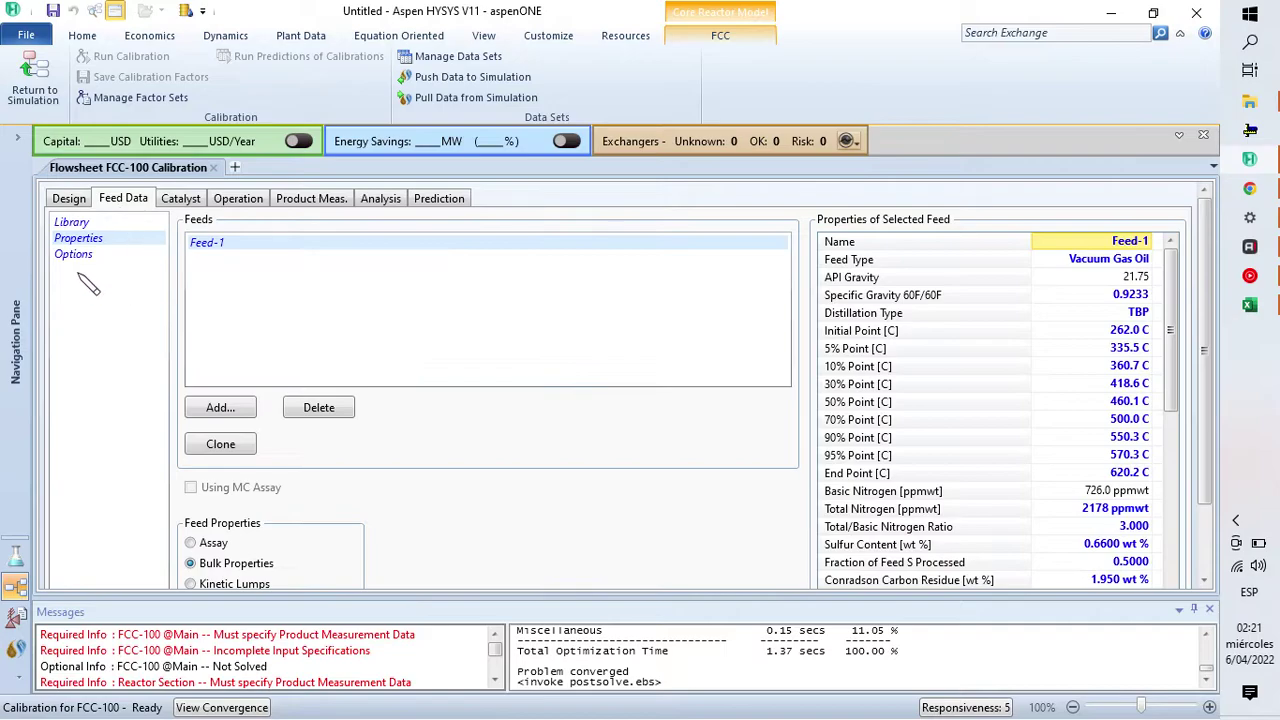
click(238, 200)
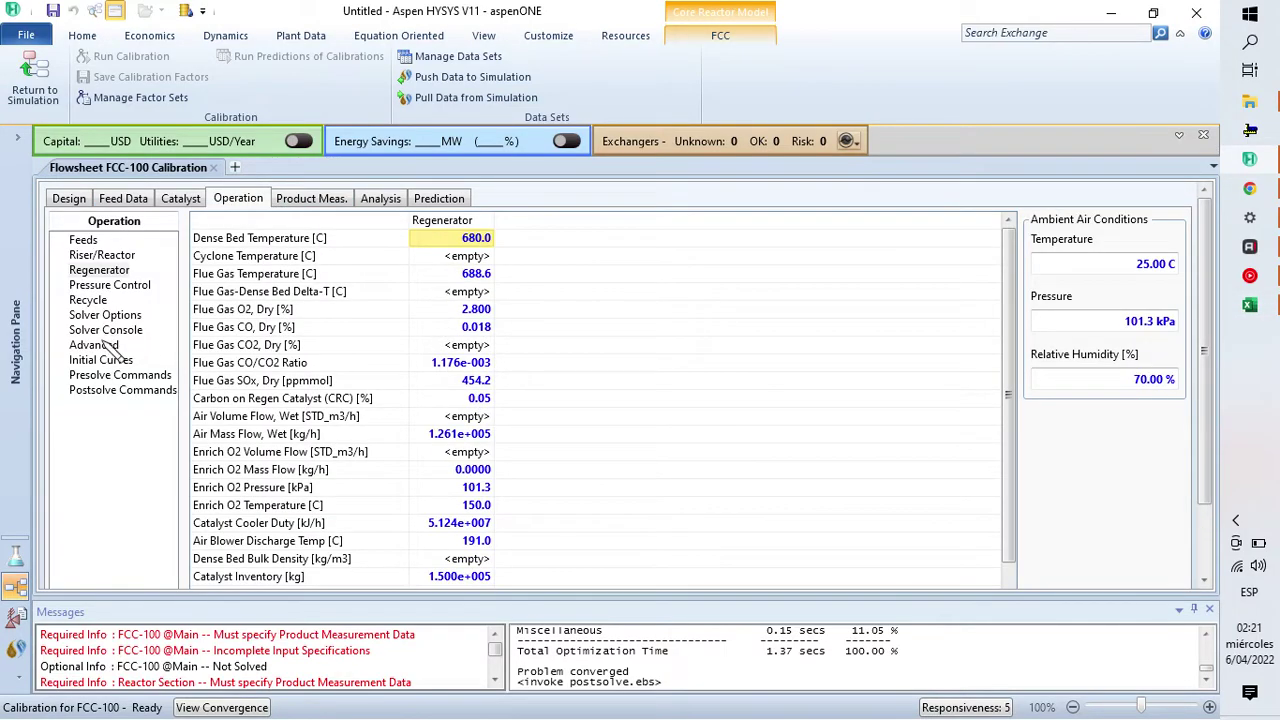
click(110, 287)
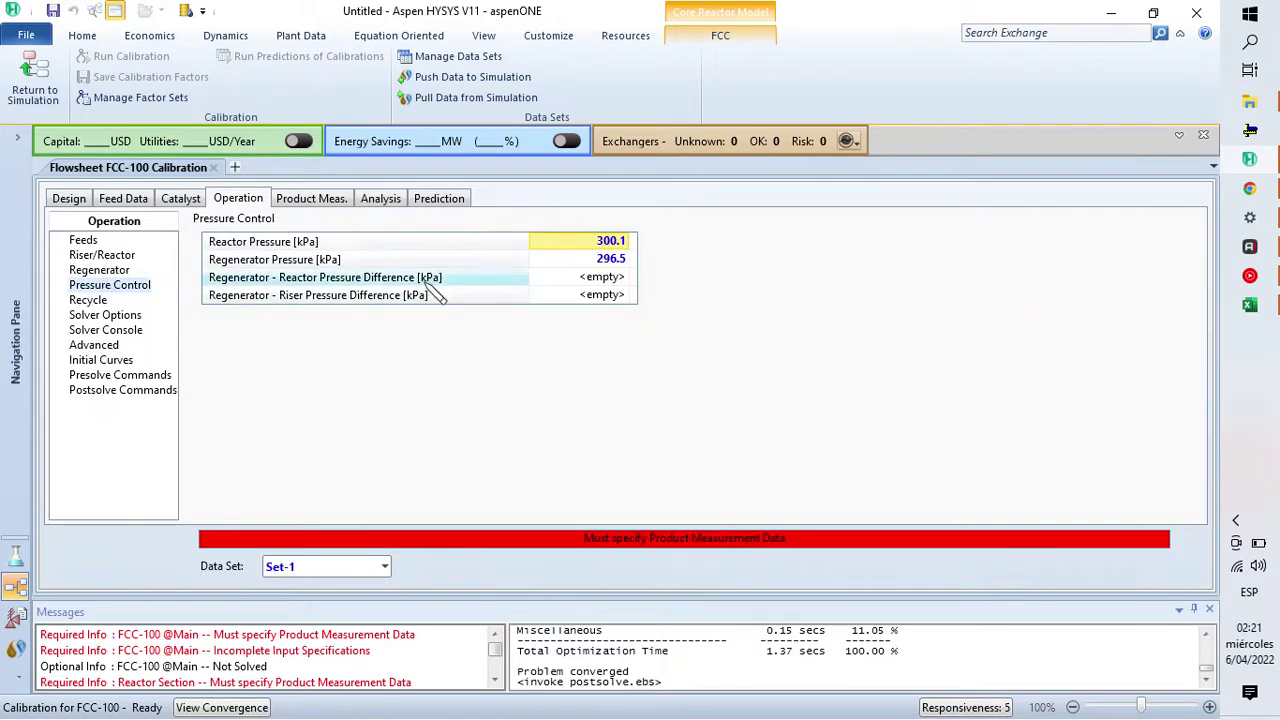
Step: Set the number of fuel gas analyses in the product measurement cuts to 2, matching the Stream Selection table in Excel
click(310, 199)
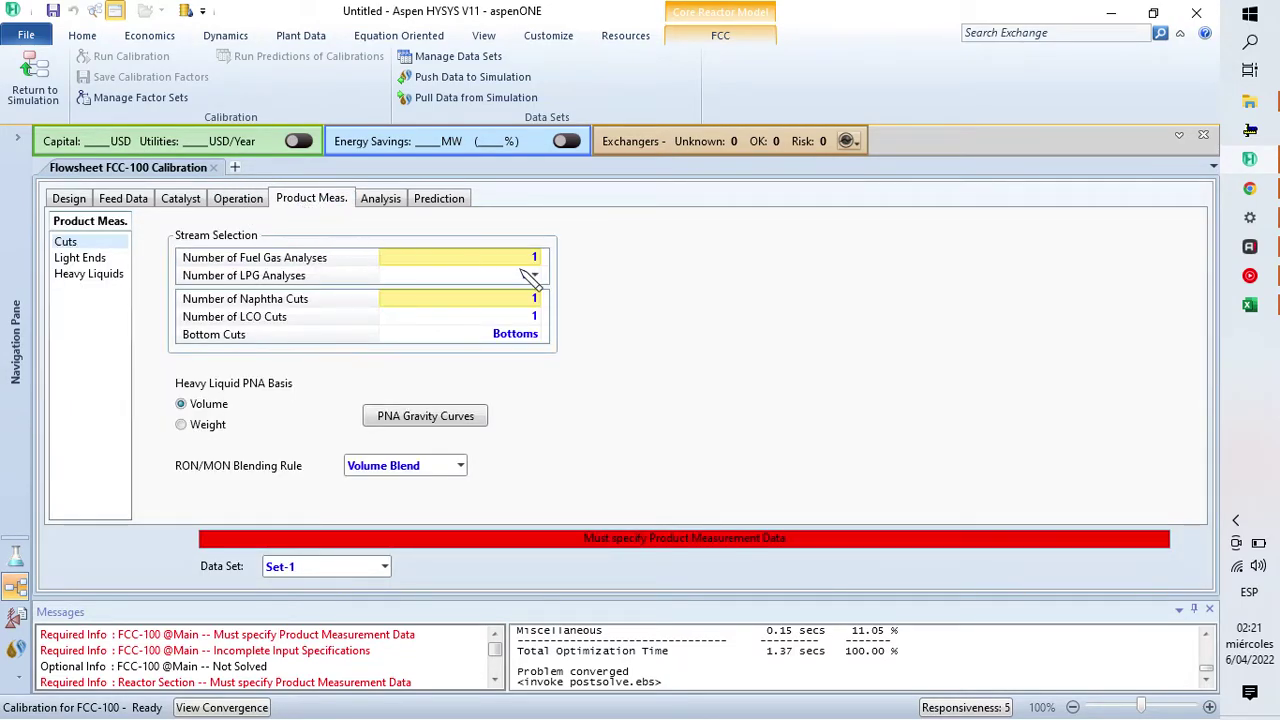
click(1249, 304)
scroll(380, 440, down, 2)
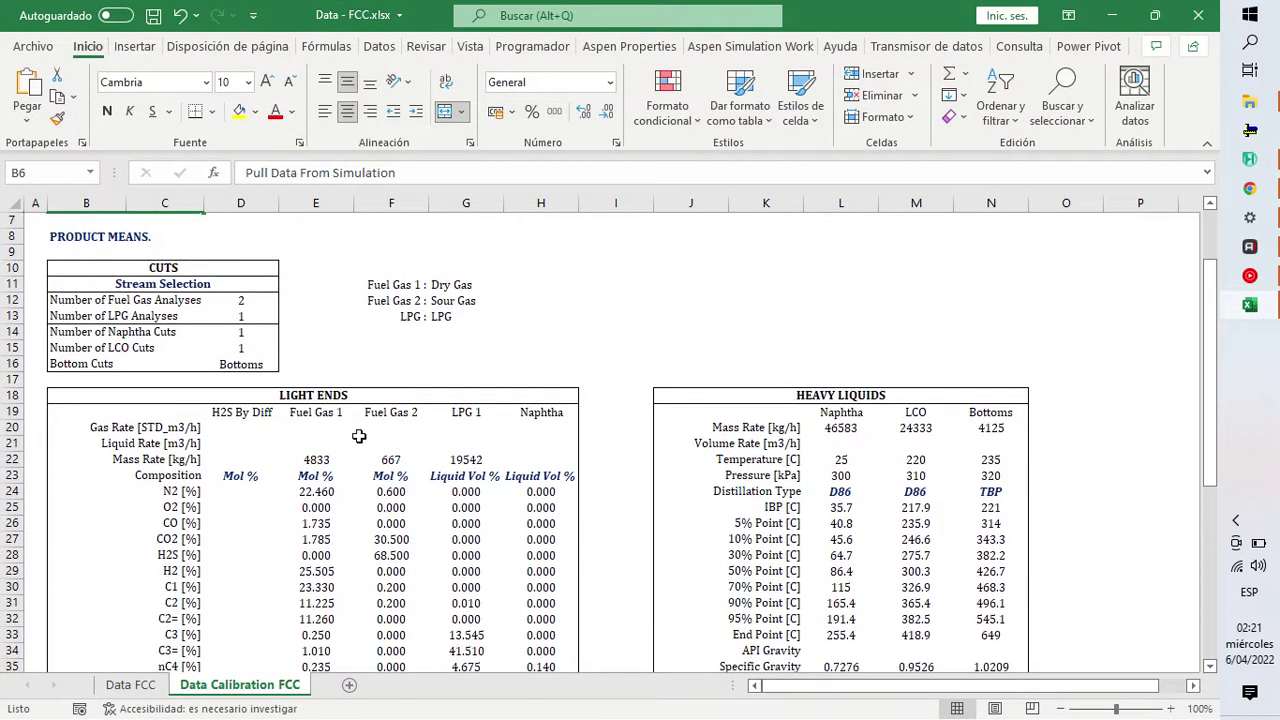
click(1249, 304)
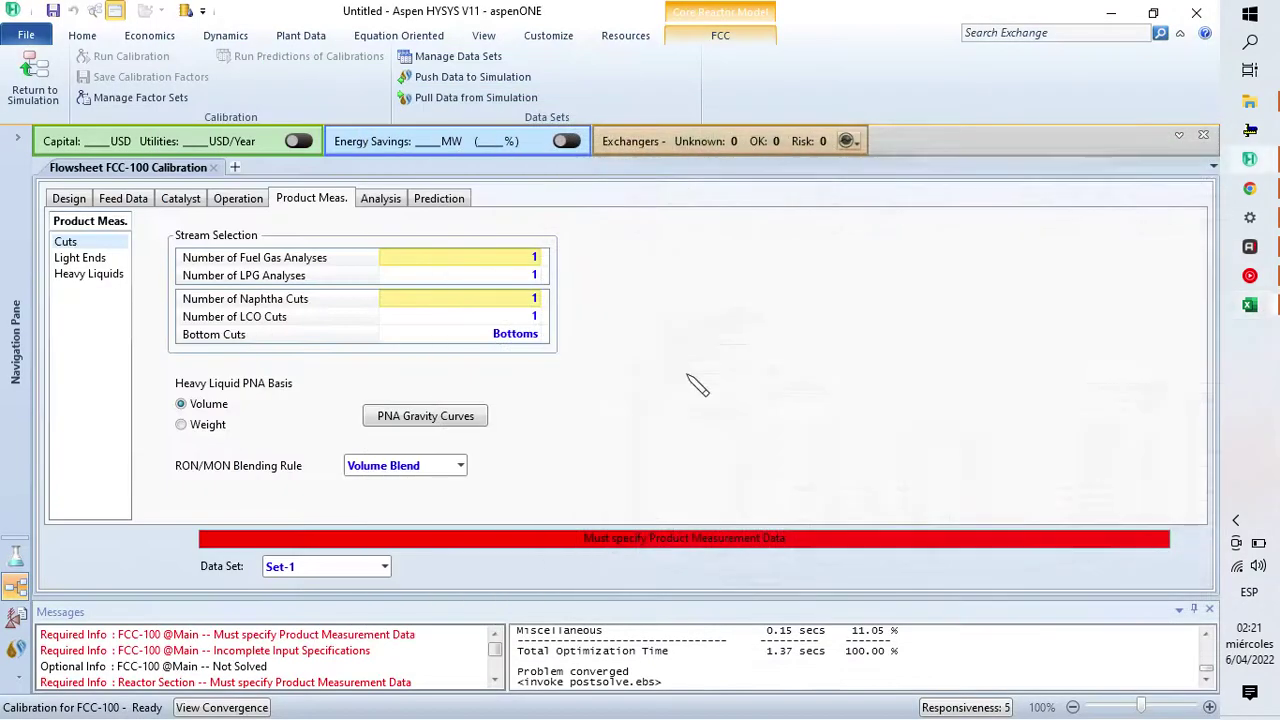
click(535, 258)
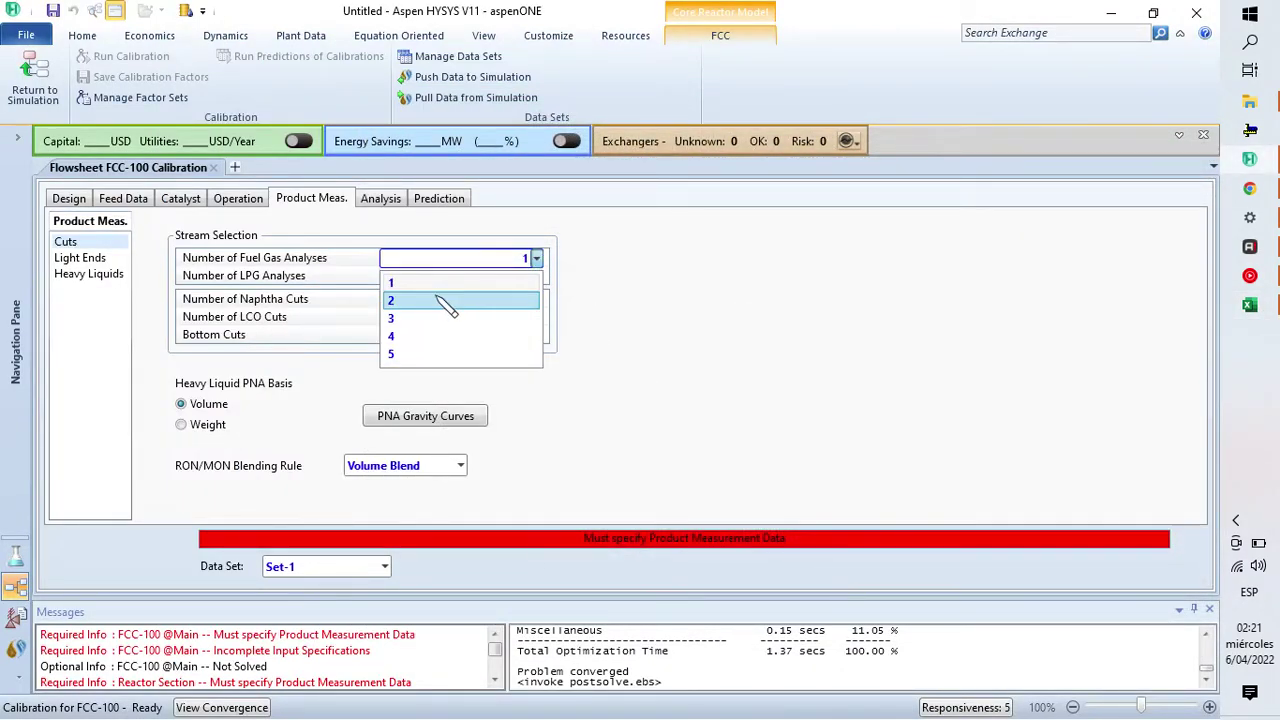
click(445, 297)
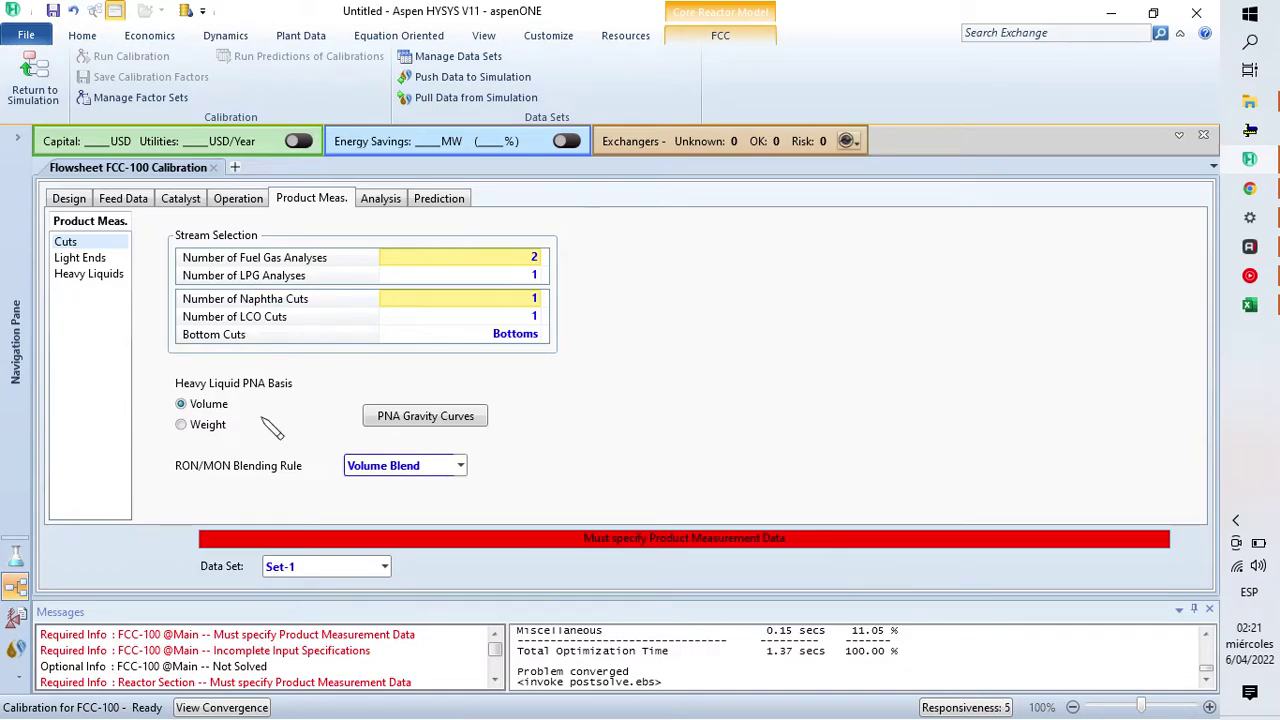
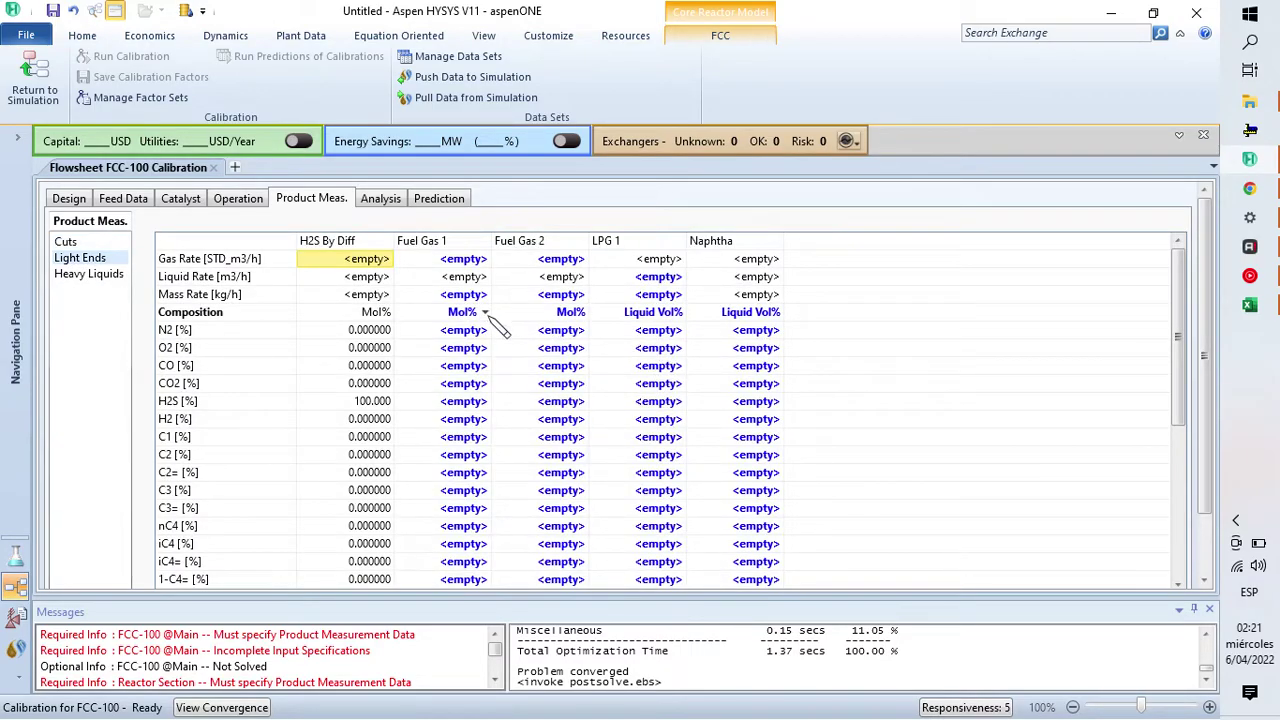
Step: Copy the light ends mass rates 4833, 667 and 19542 kg/h from Excel into Fuel Gas 1, Fuel Gas 2 and LPG 1 in Aspen HYSYS
click(1249, 304)
scroll(489, 366, down, 2)
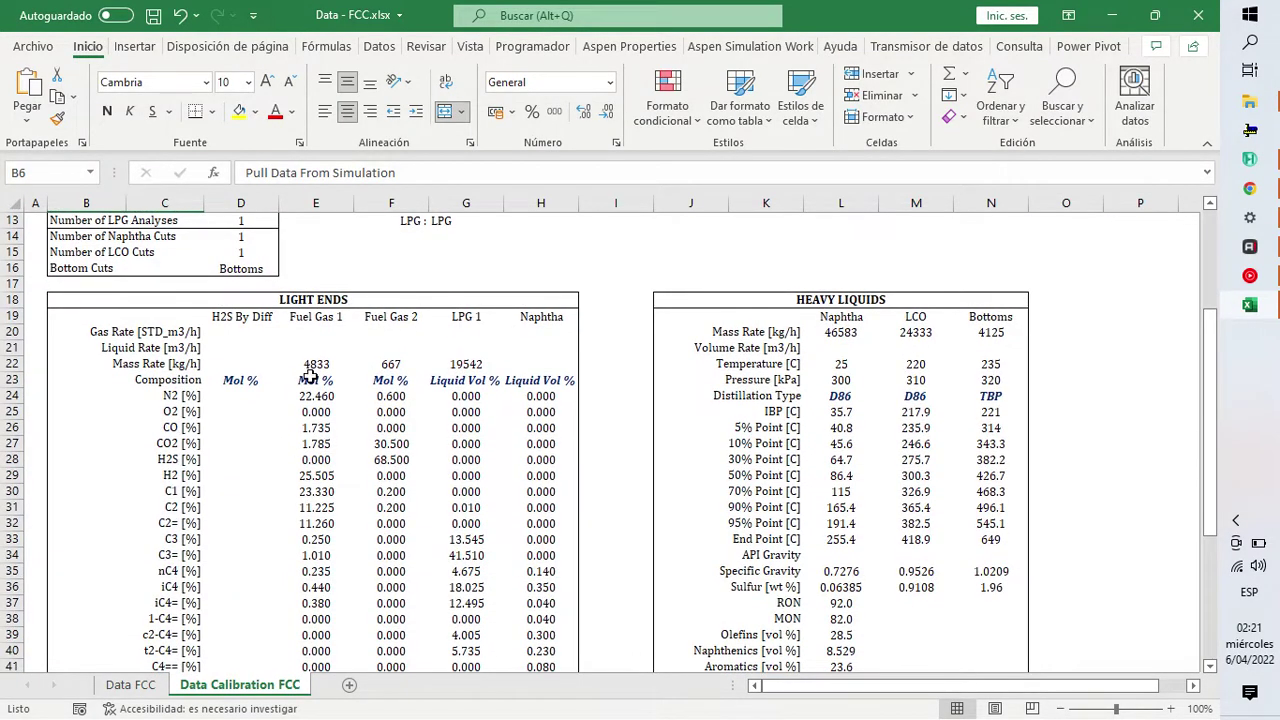
drag(318, 366, 428, 366)
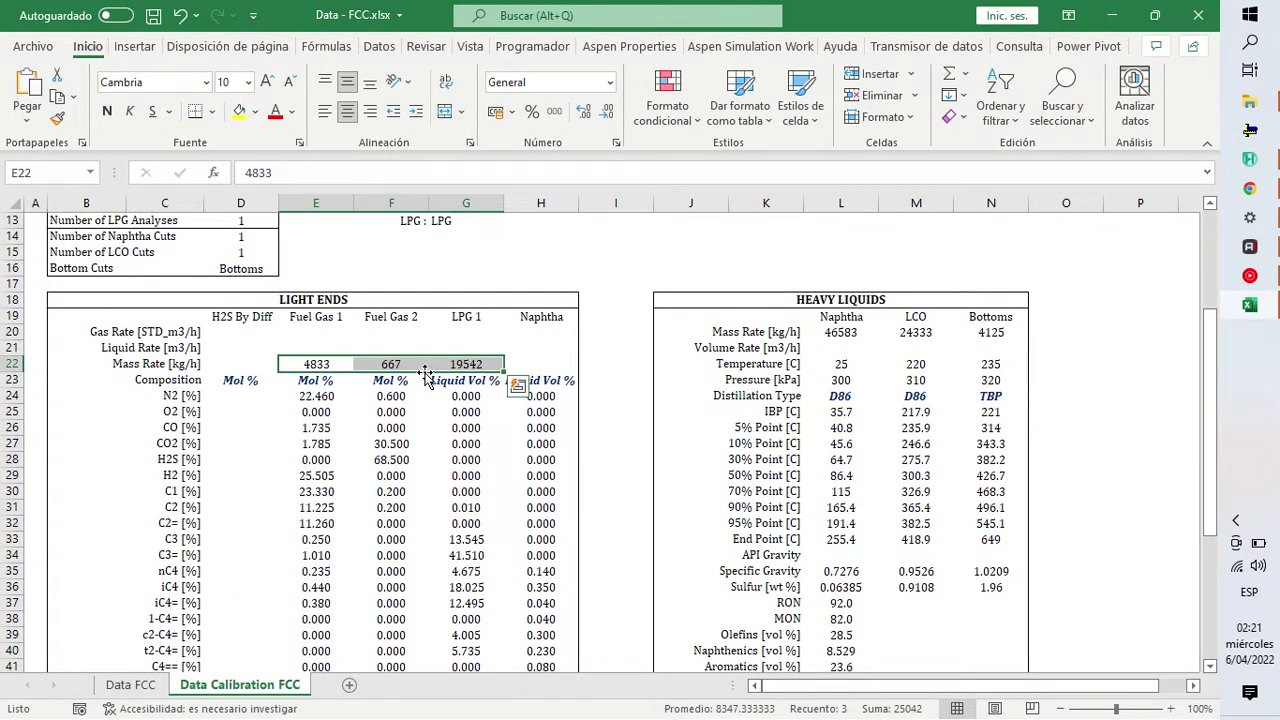
key(ctrl+c)
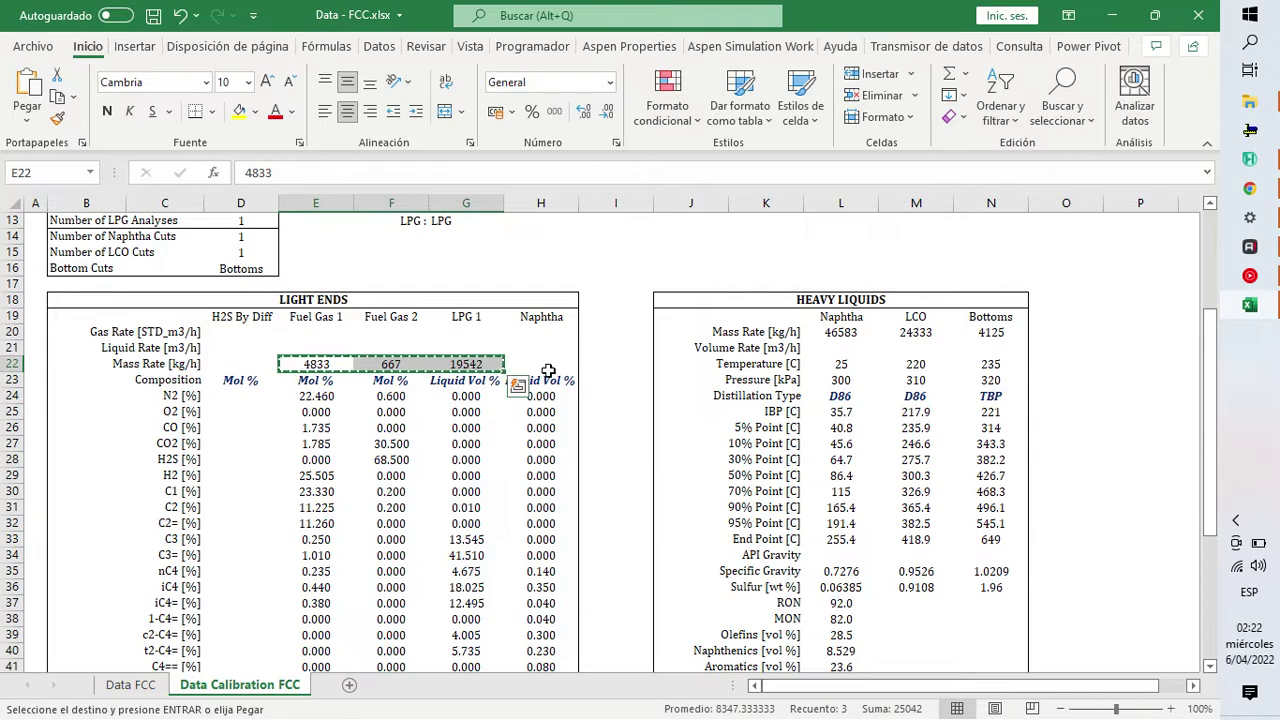
key(alt+Tab)
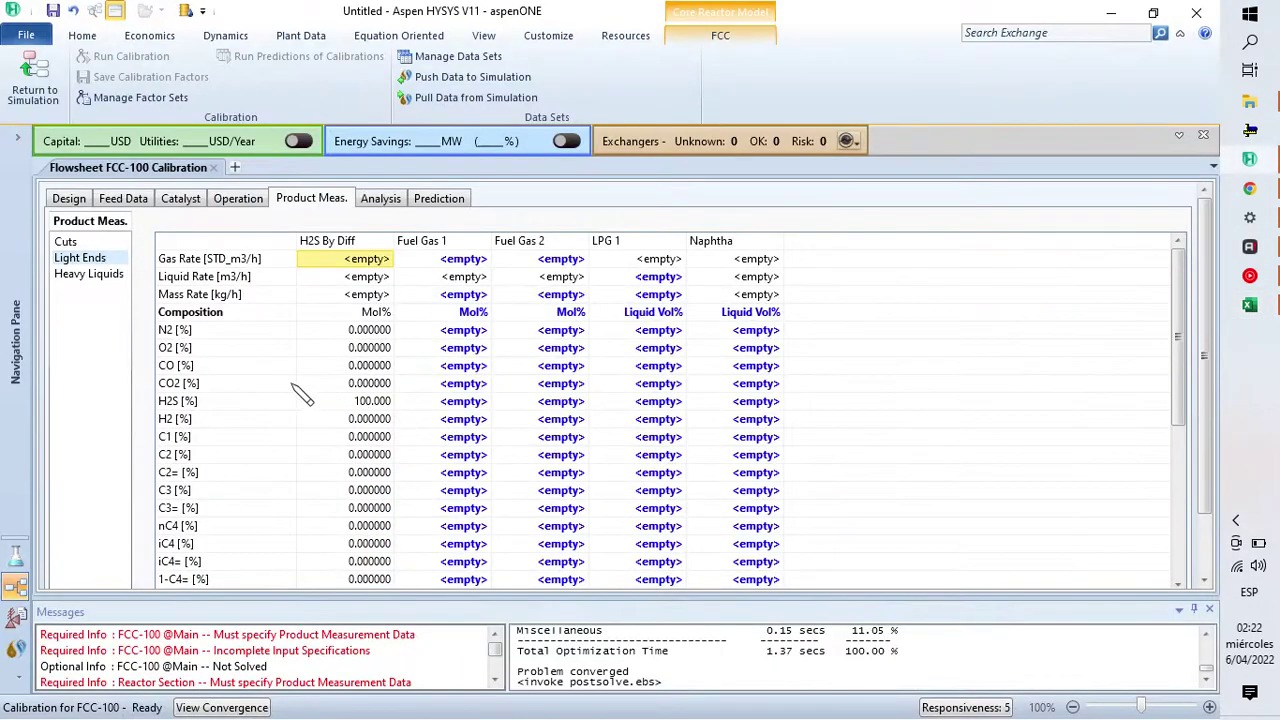
click(463, 294)
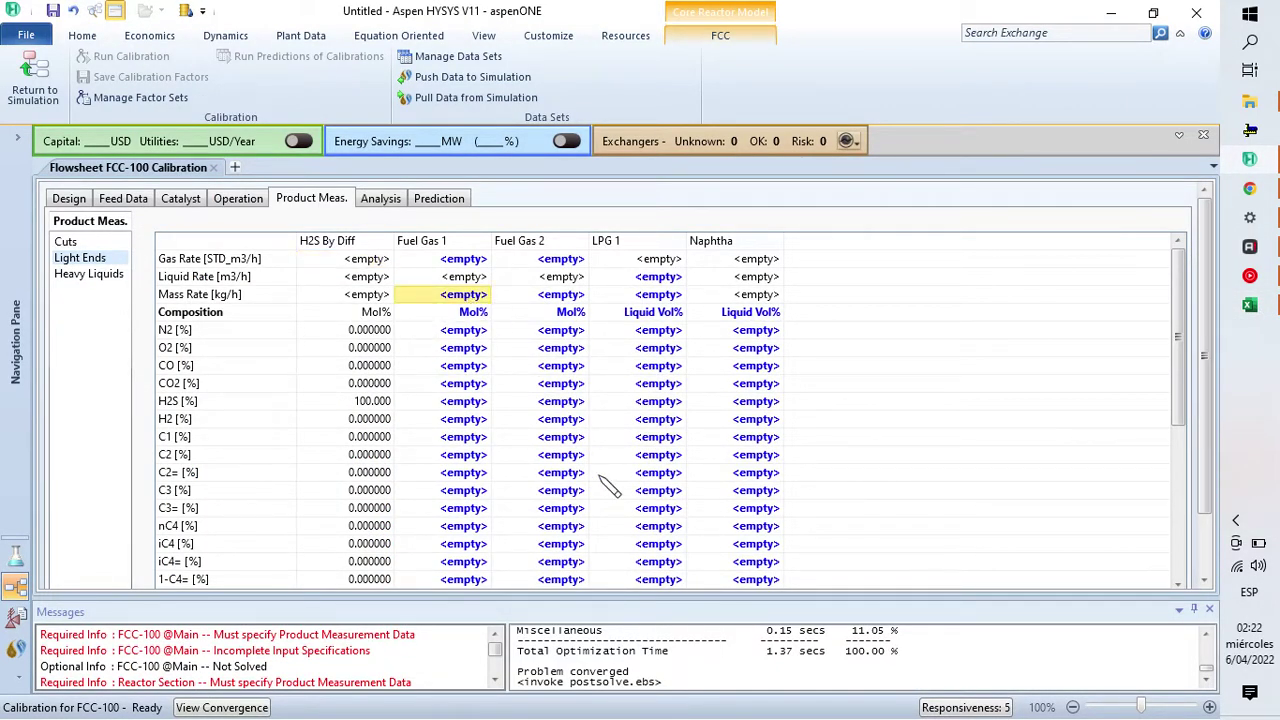
key(ctrl+v)
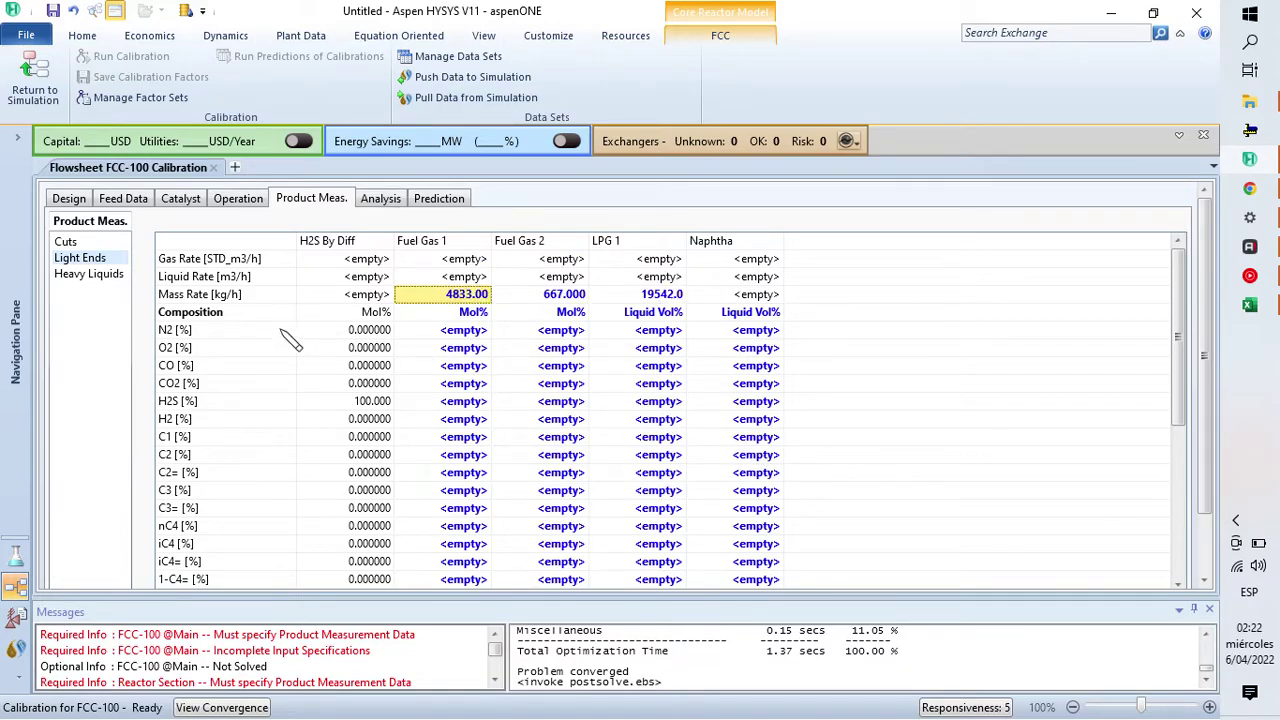
click(1254, 310)
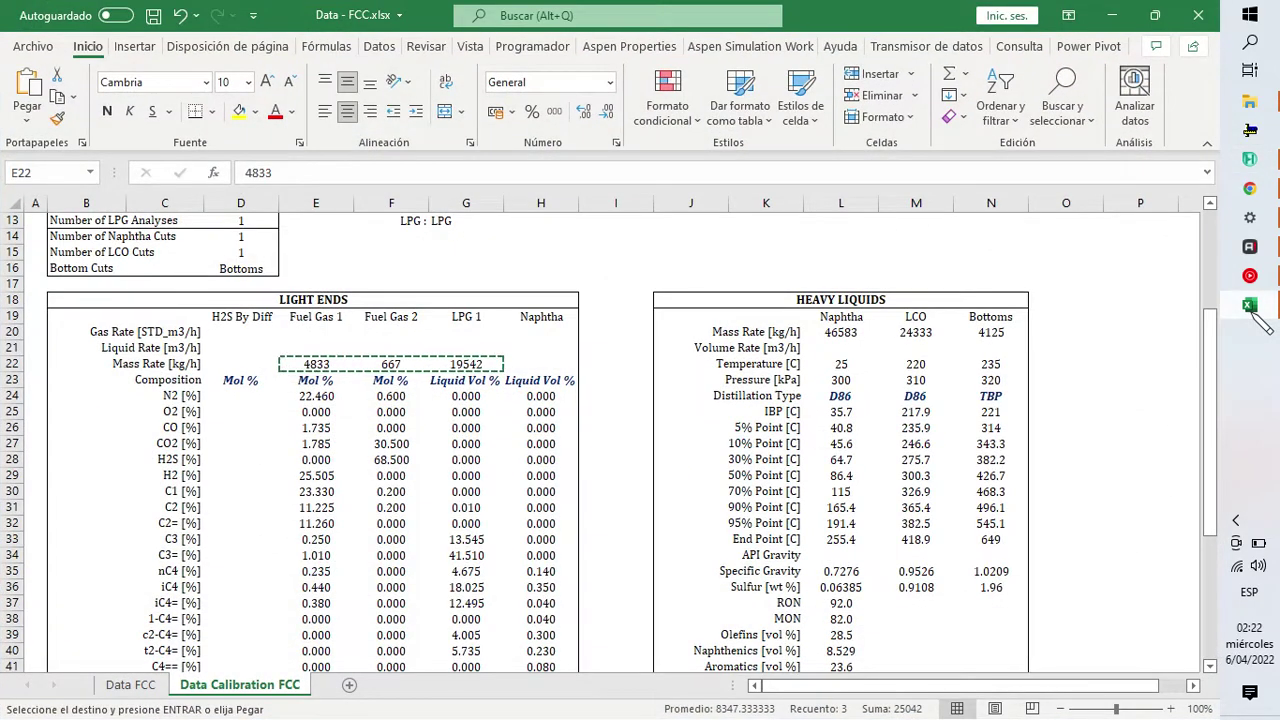
click(1254, 310)
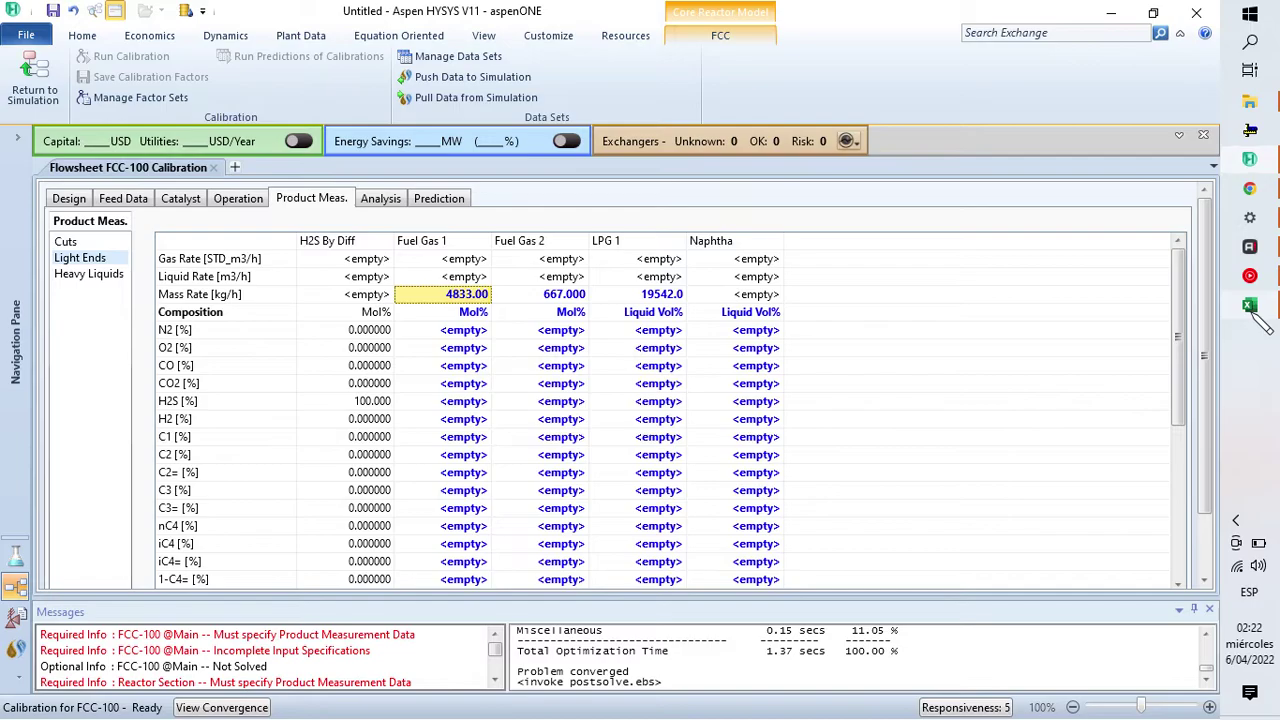
click(1254, 312)
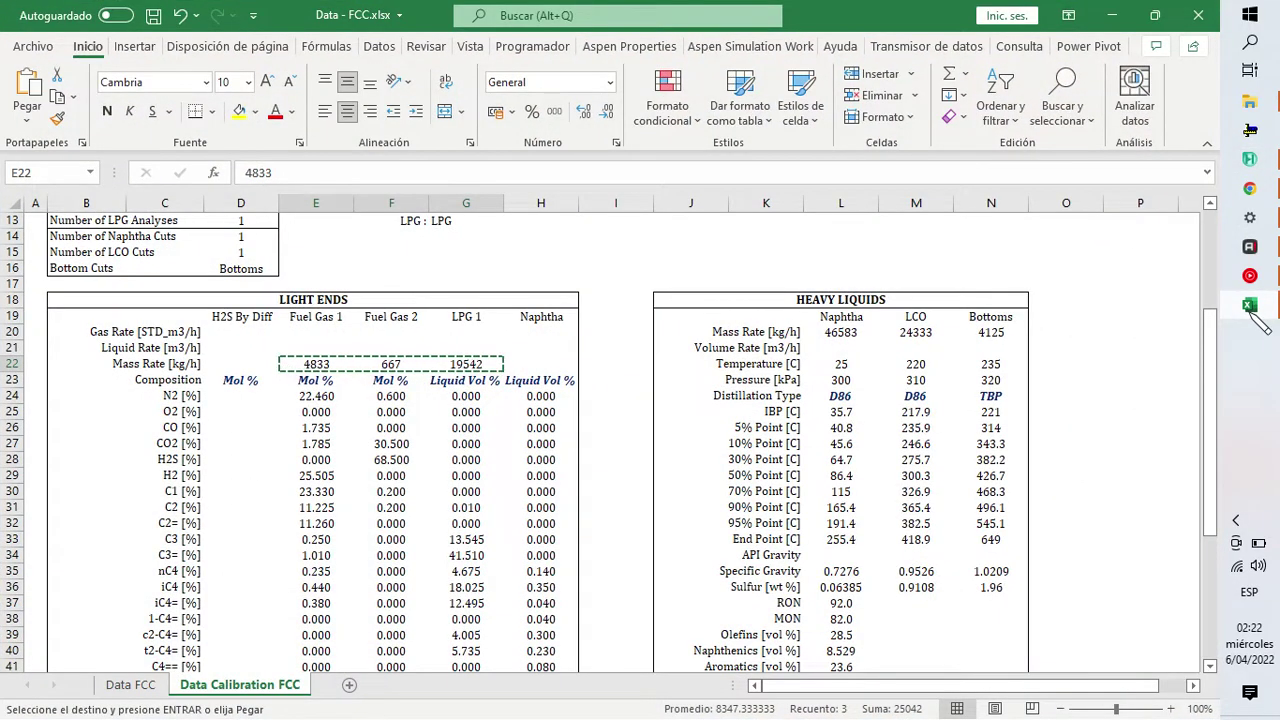
click(1254, 310)
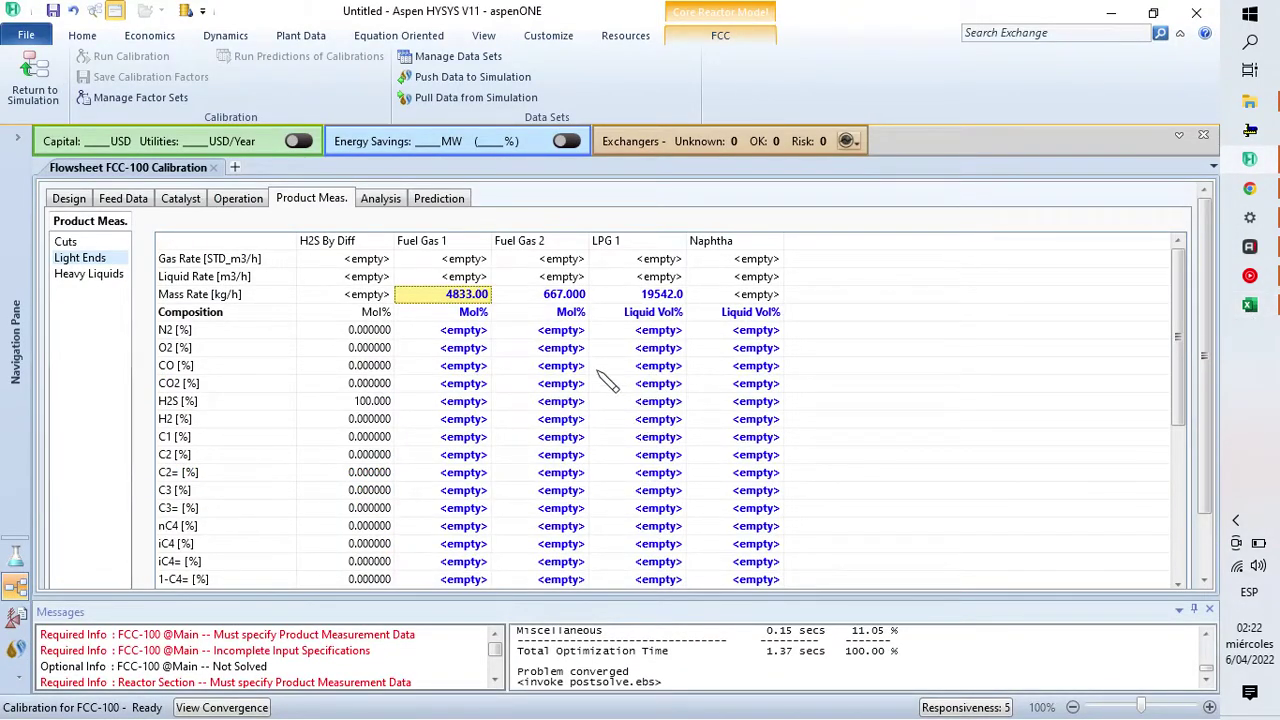
scroll(500, 290, down, 5)
scroll(500, 390, up, 5)
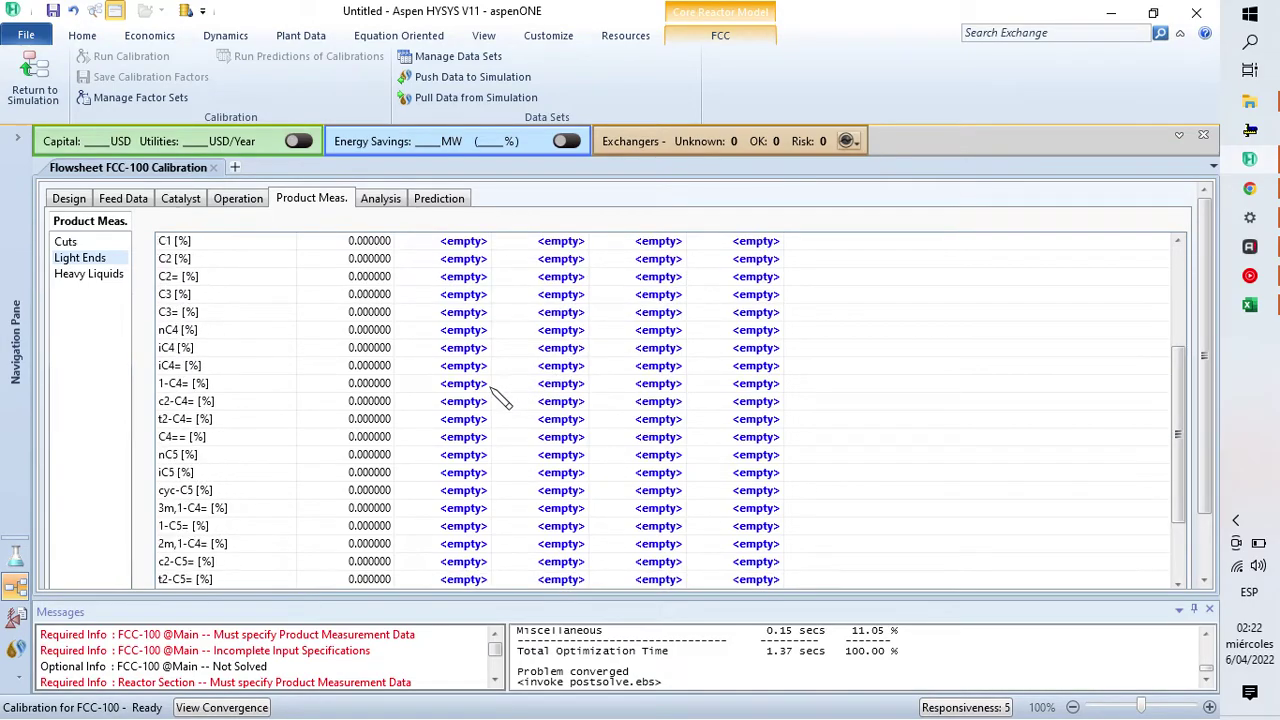
Step: In Excel, add the note "Data from Plant" in cell I11 of the Data Calibration FCC sheet
click(1250, 305)
scroll(492, 395, up, 1)
scroll(492, 395, up, 2)
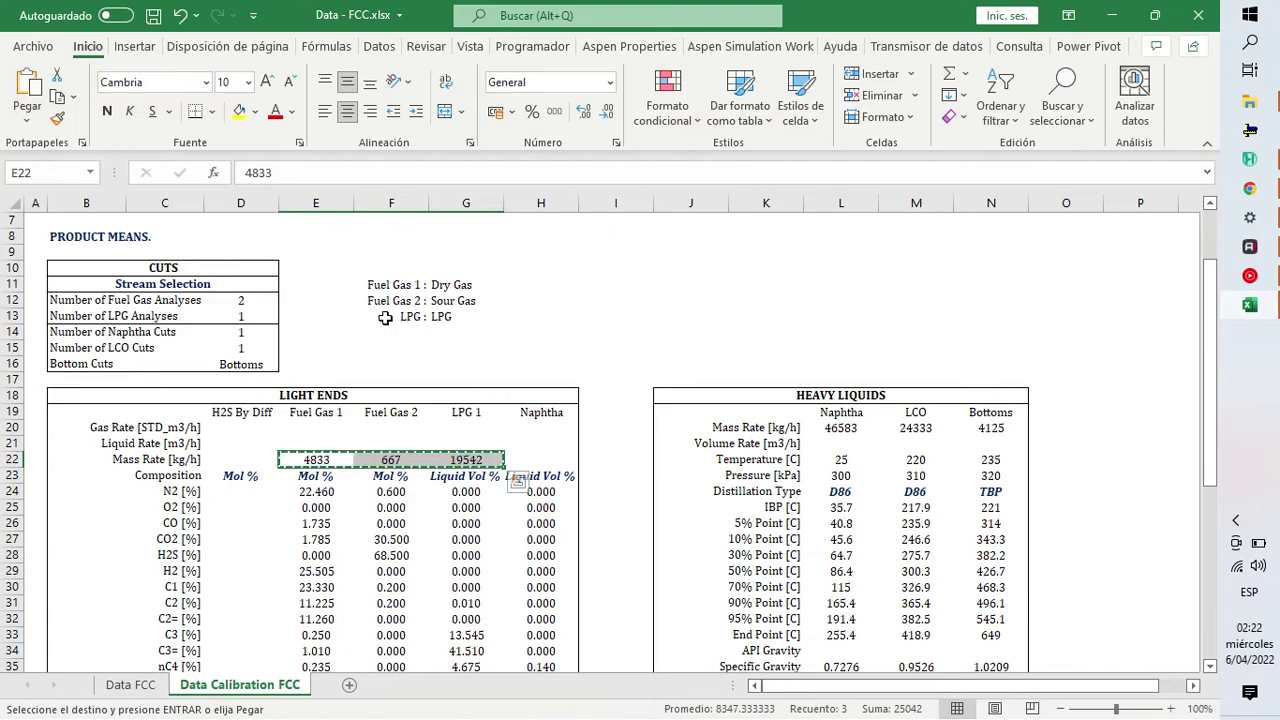
click(591, 294)
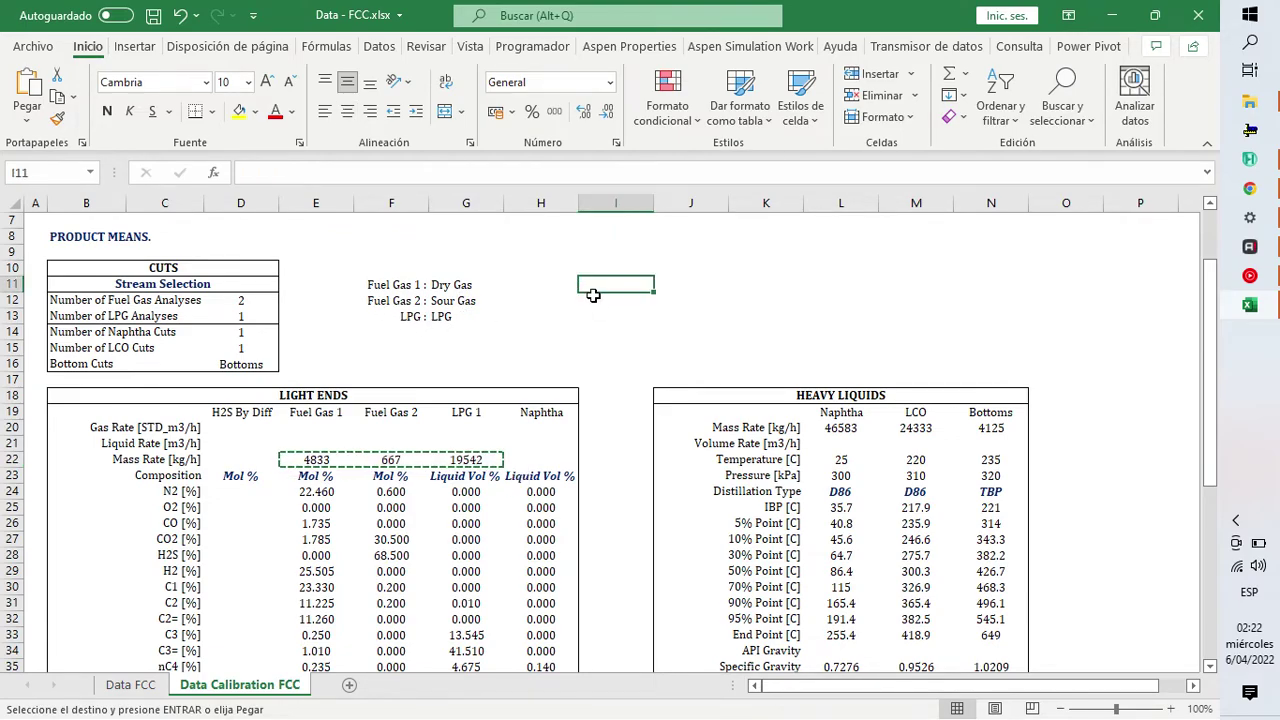
text(Data from Plant)
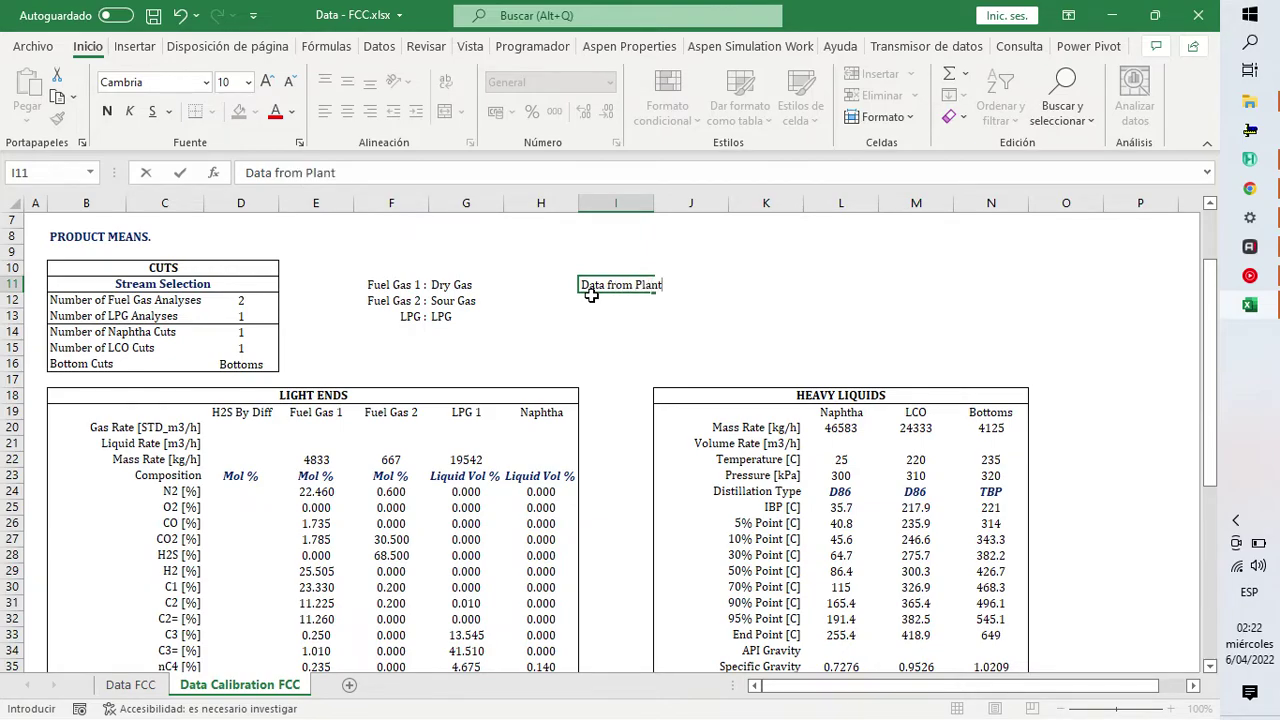
key(Return)
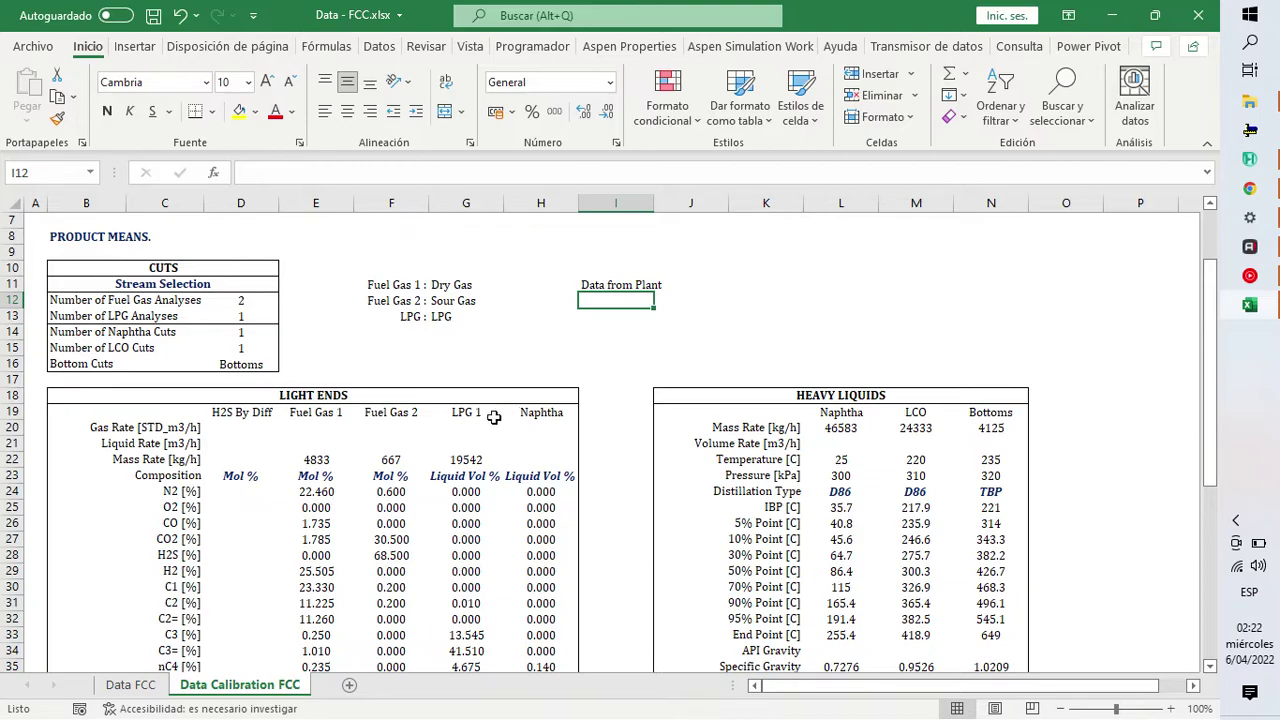
Step: Copy the light ends compositions from N2 to Naphtha (E24:H54) into the four HYSYS product columns and accept the GC analysis composition
scroll(497, 413, down, 4)
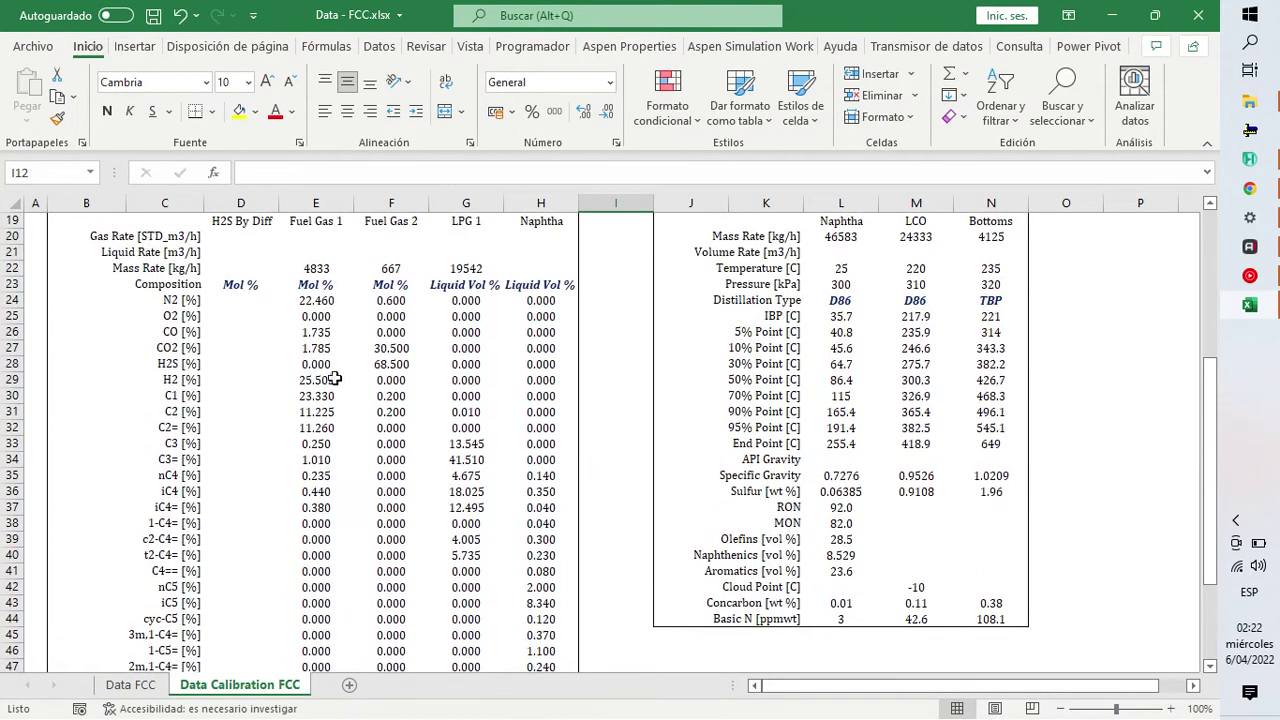
drag(316, 300, 528, 622)
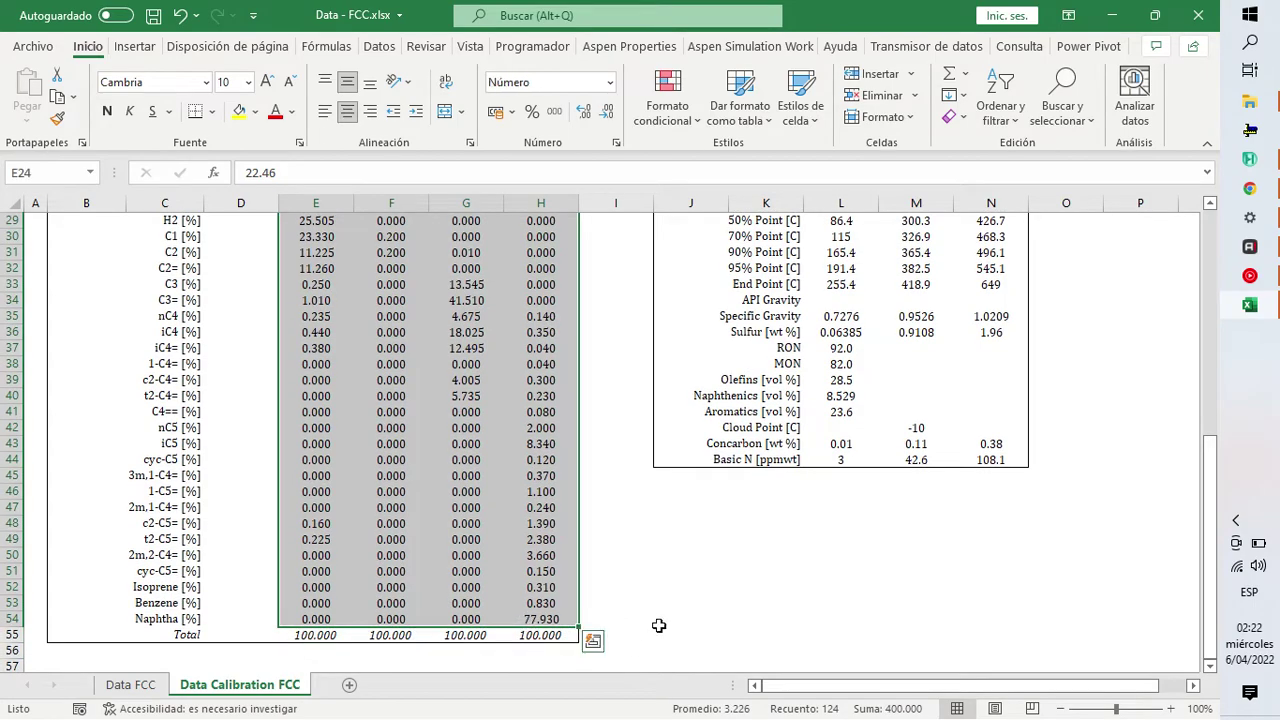
key(ctrl+c)
click(1250, 158)
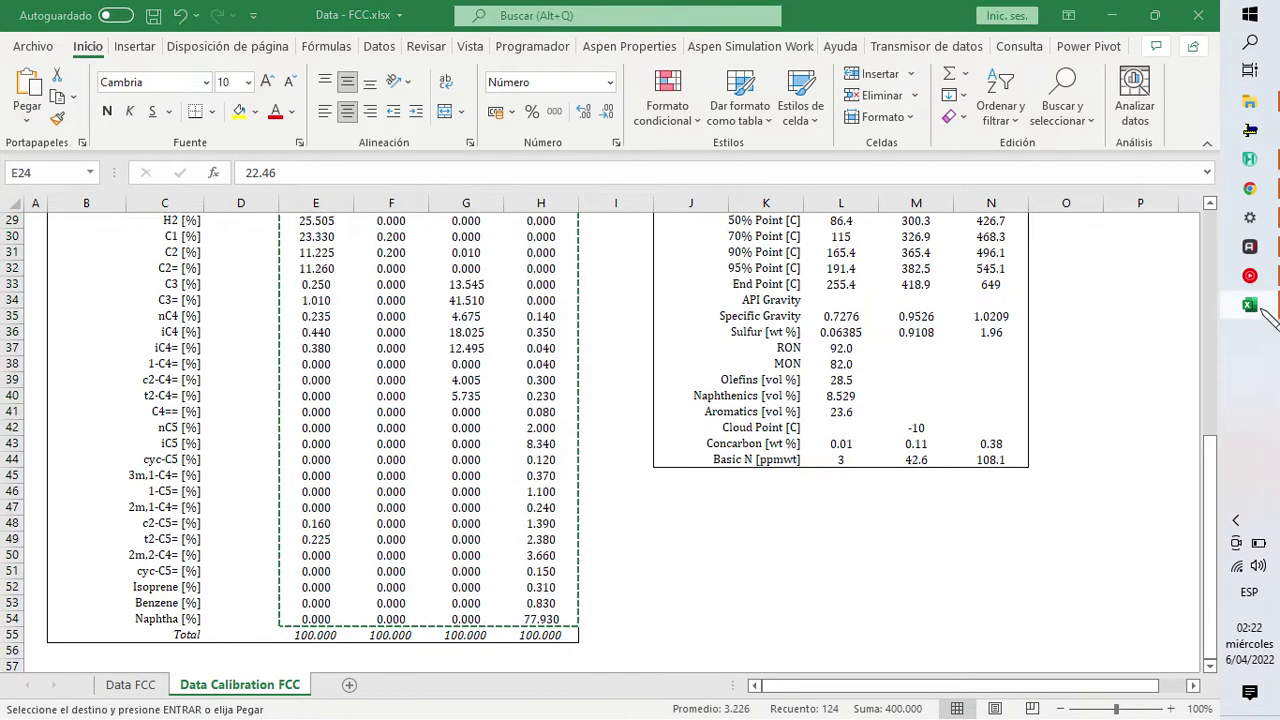
click(459, 333)
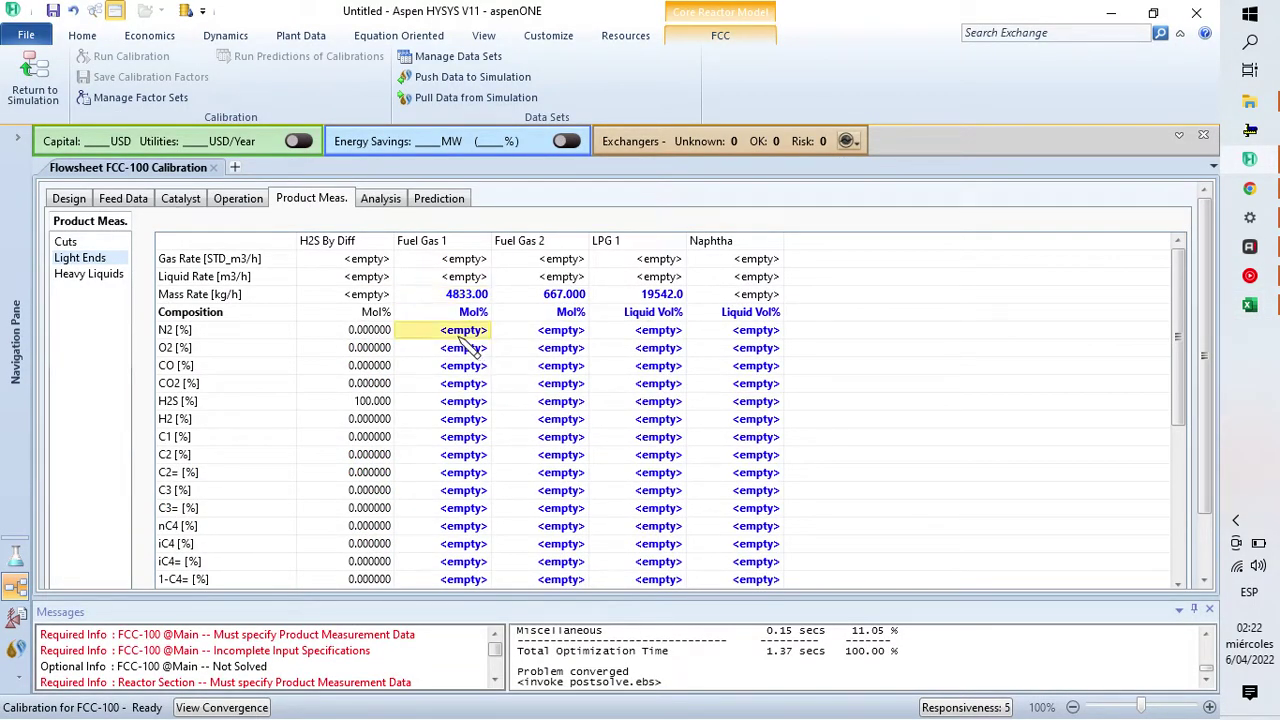
double_click(483, 392)
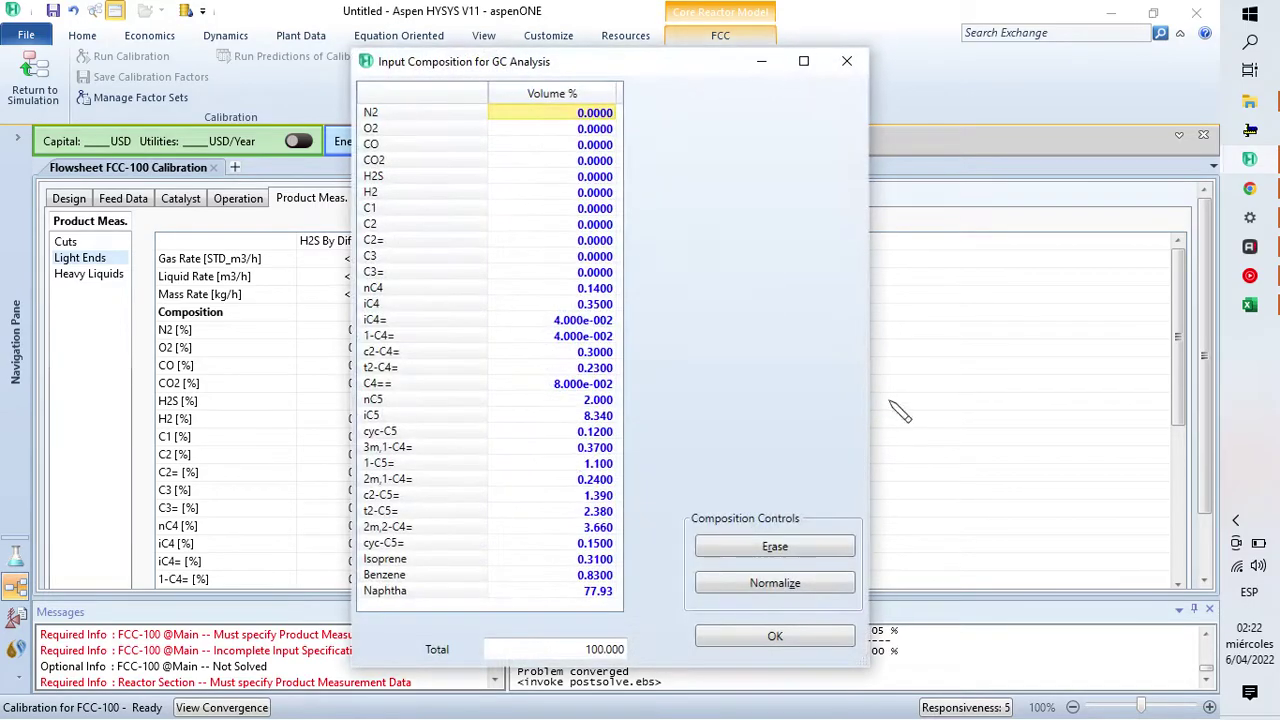
click(752, 638)
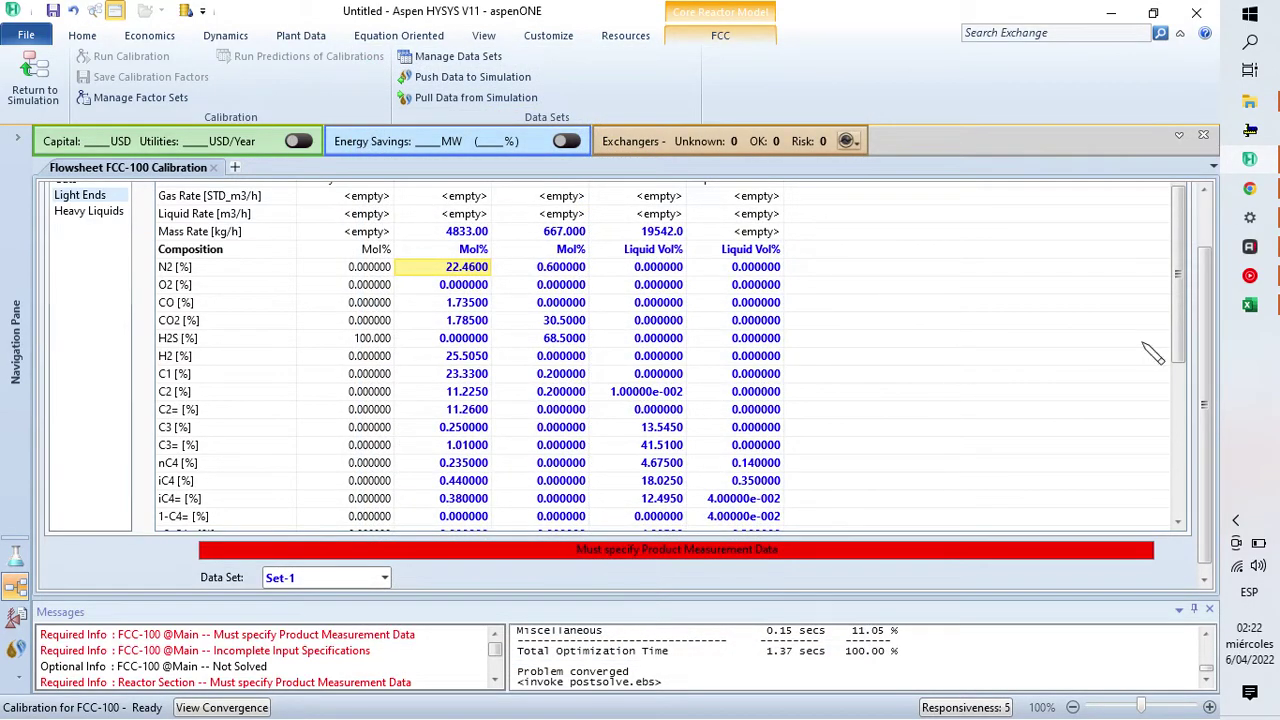
Step: Compare the light ends compositions and totals in Aspen HYSYS with the Excel table
click(1249, 304)
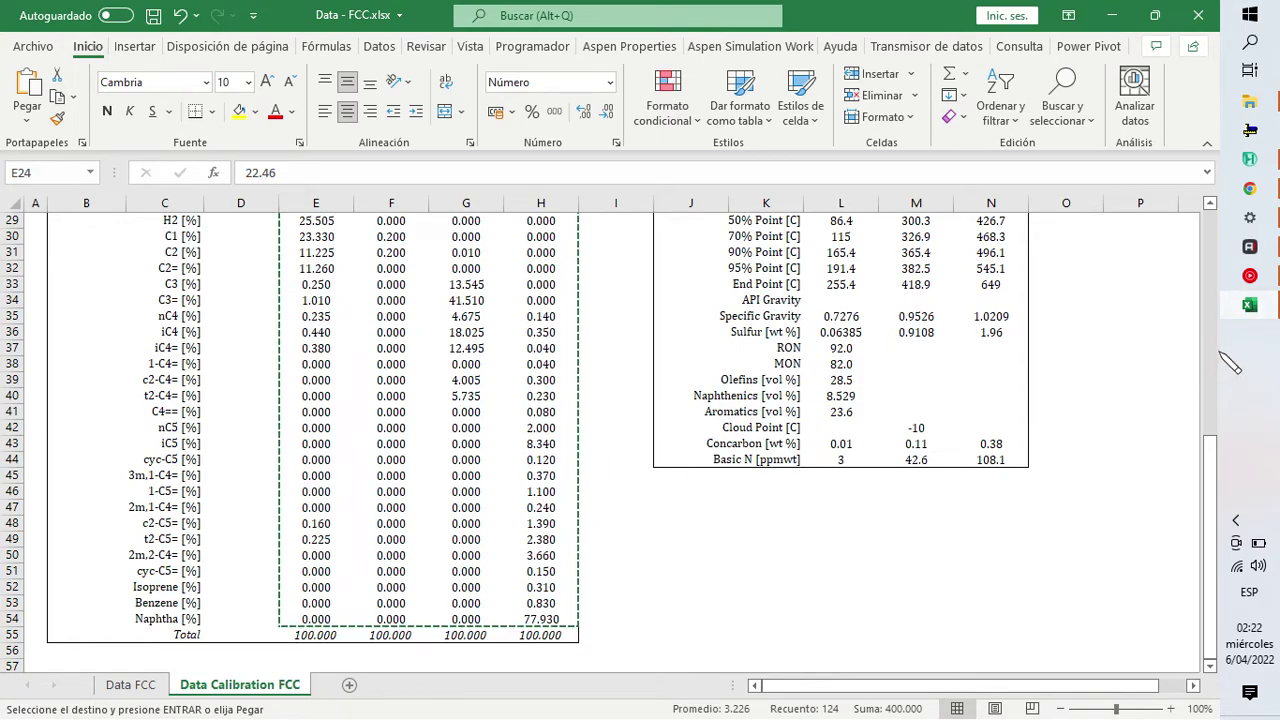
click(1249, 304)
scroll(560, 435, down, 5)
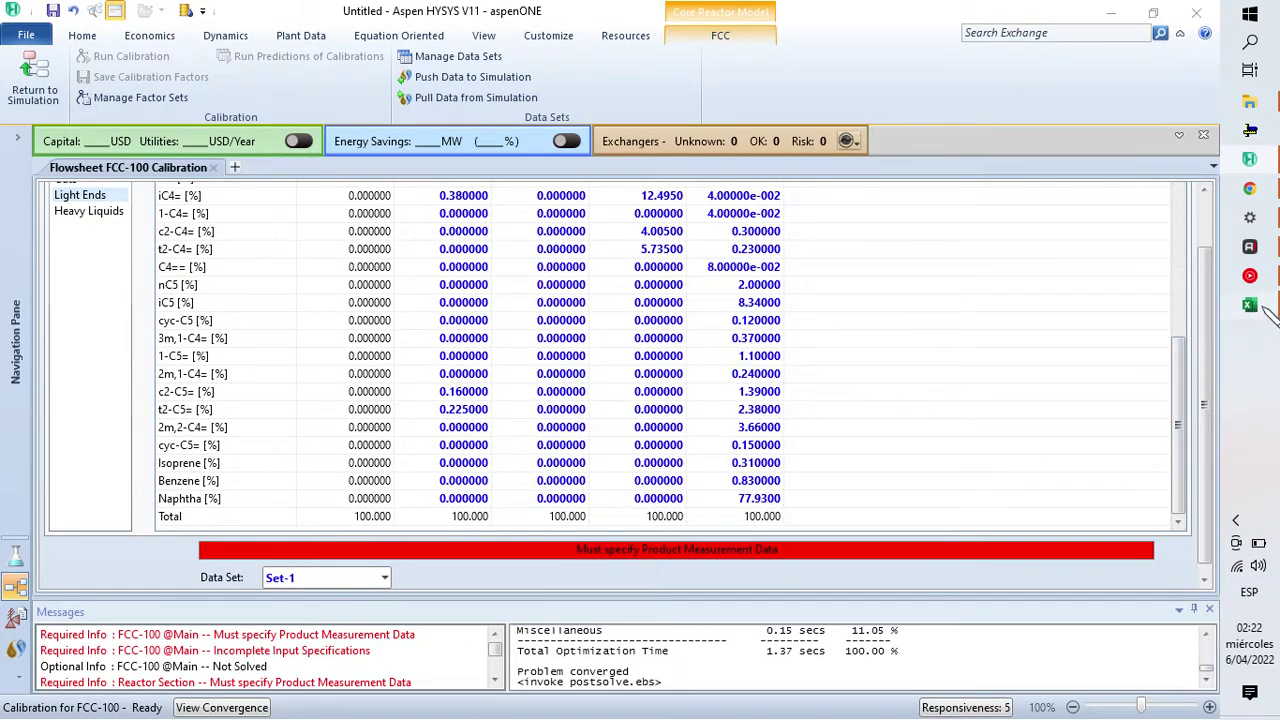
click(1249, 304)
click(1249, 304)
scroll(900, 400, up, 6)
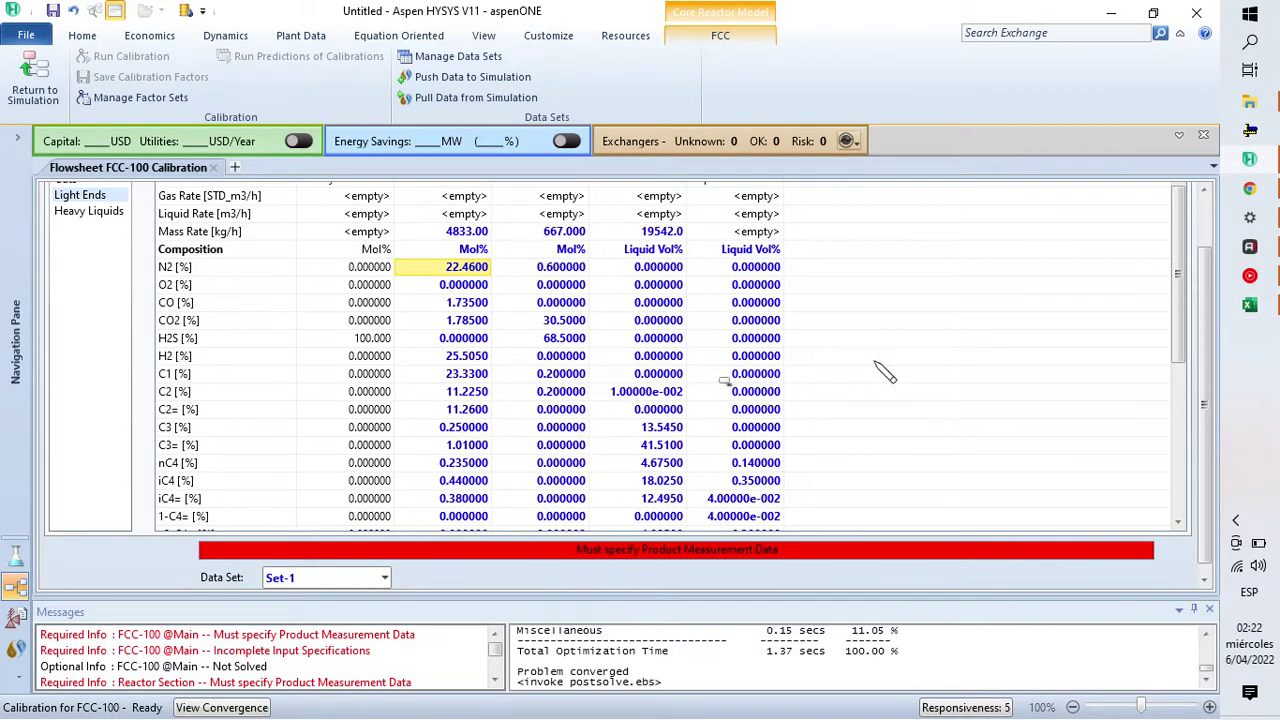
scroll(1208, 336, up, 2)
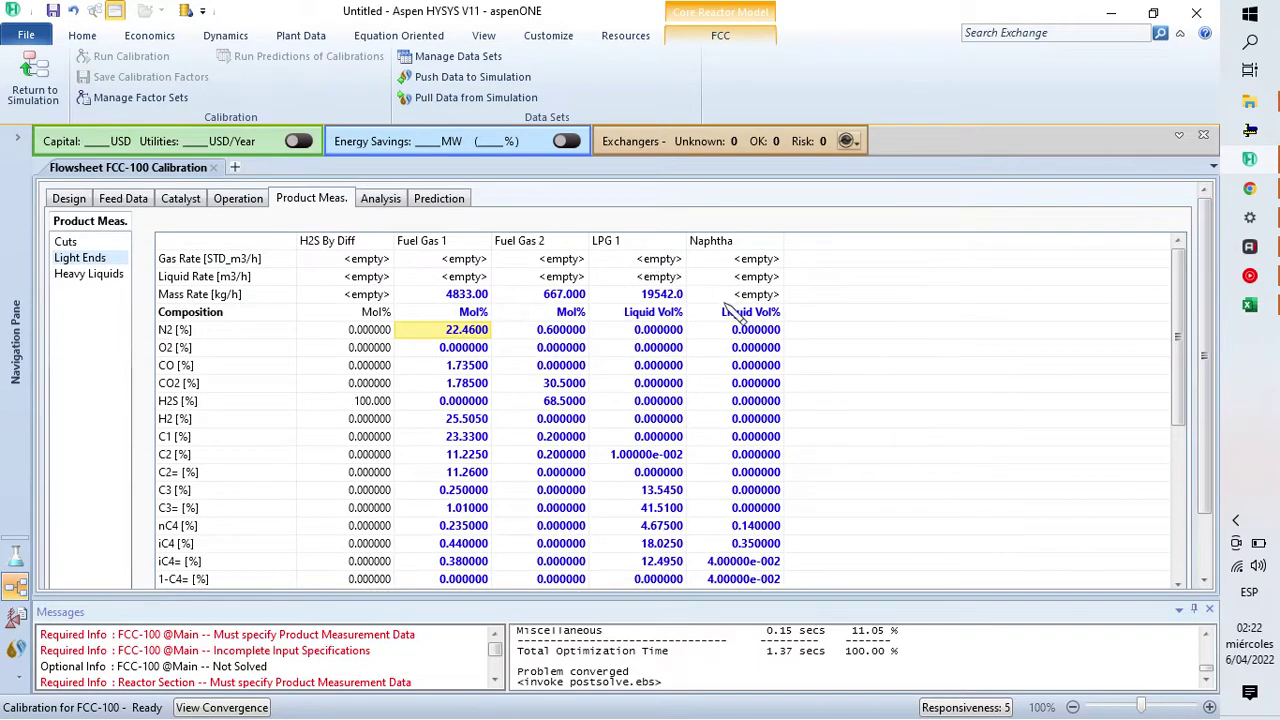
Step: Copy the heavy liquids mass rates 46583, 24333 and 4125 kg/h from Excel into Naphtha, LCO and Bottoms in Aspen HYSYS
click(80, 276)
click(1249, 305)
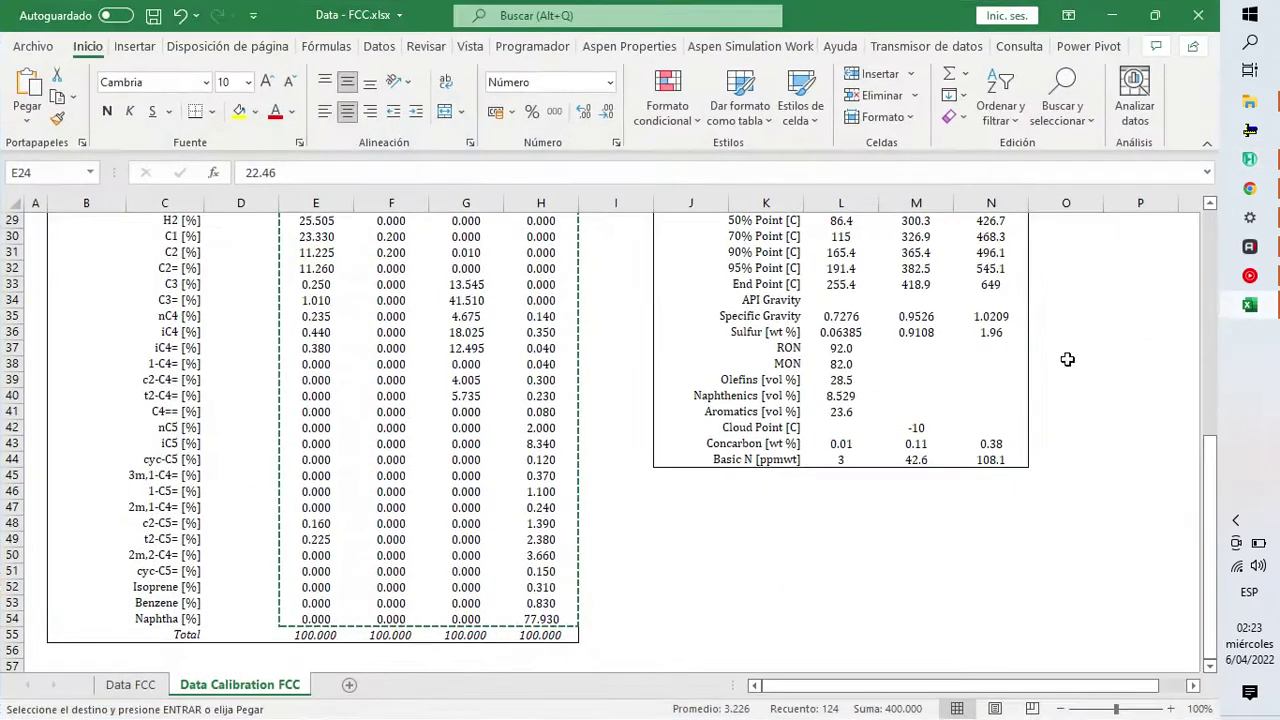
drag(845, 270, 965, 279)
key(ctrl+c)
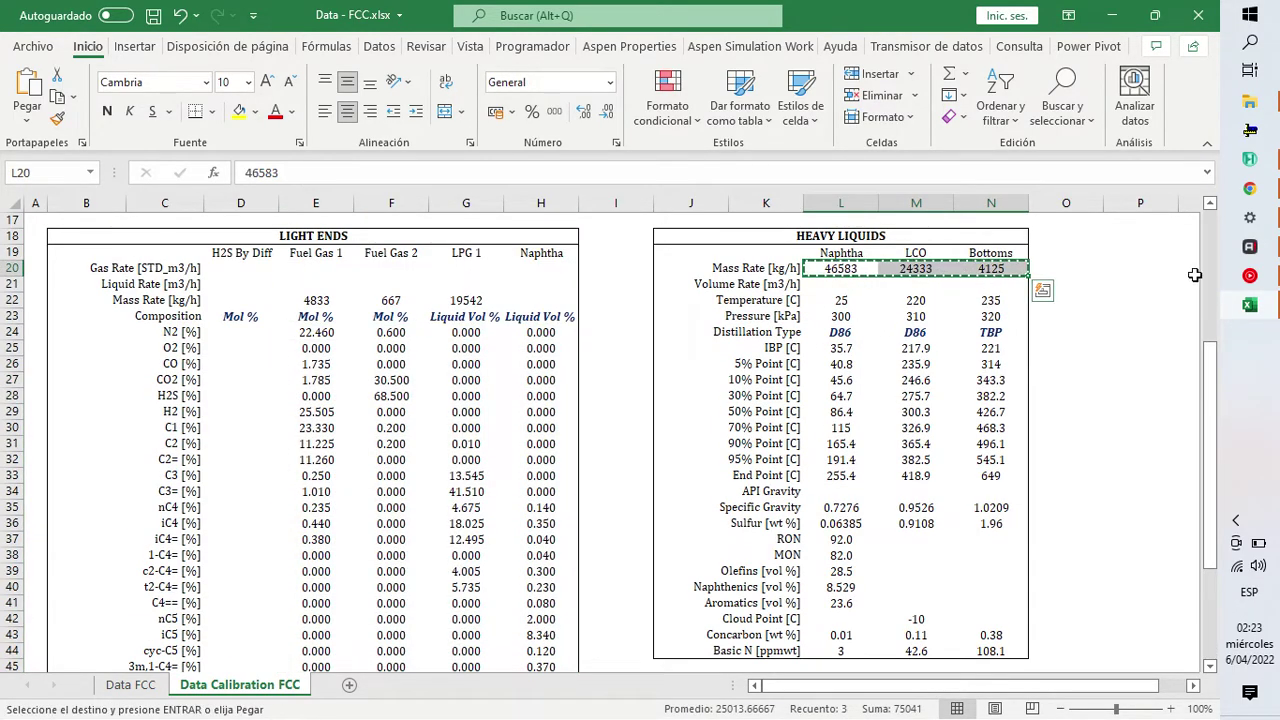
click(1249, 305)
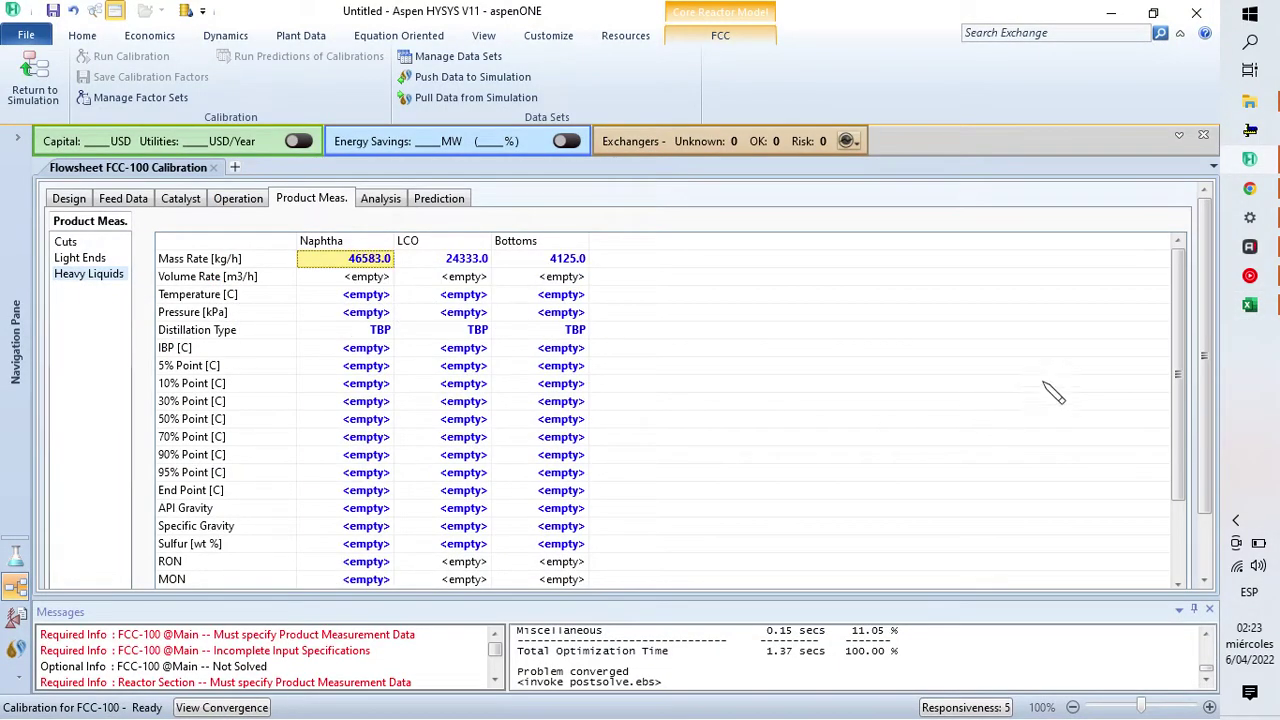
Step: Copy the heavy liquids temperatures (25, 220, 235 C) and pressures (300, 310, 320 kPa) from Excel into the Aspen HYSYS table
click(1252, 306)
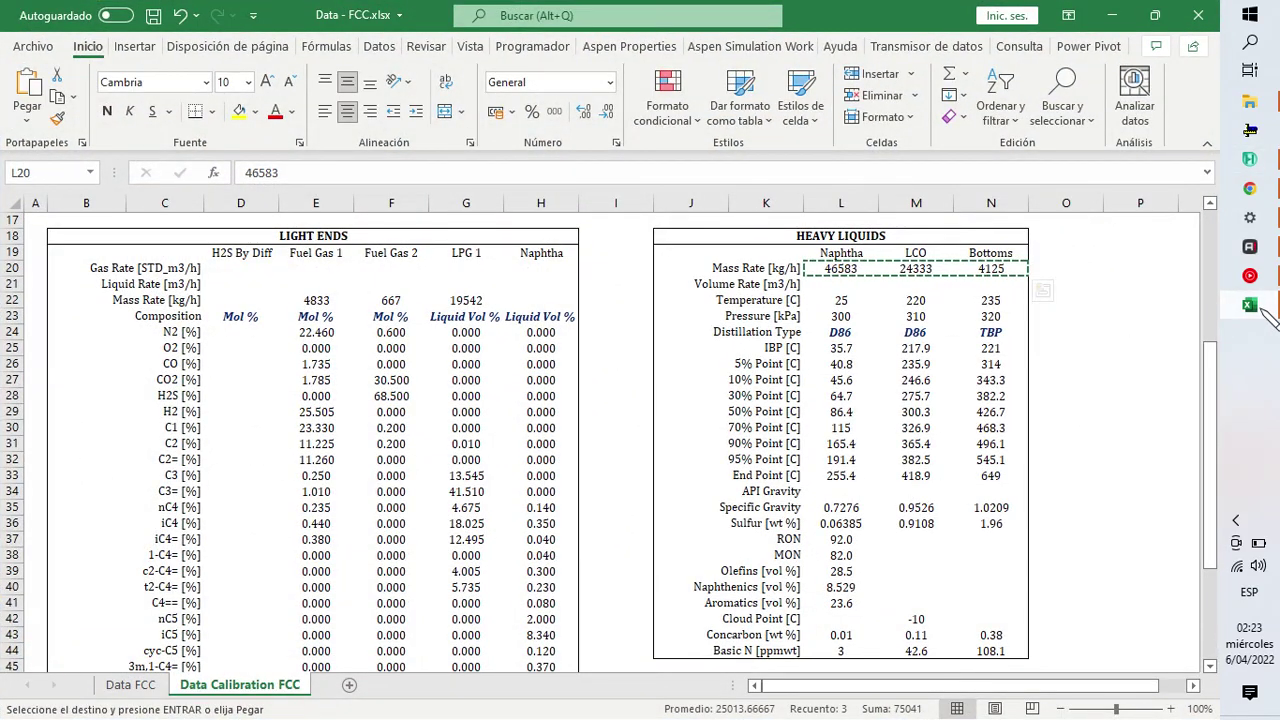
click(1263, 310)
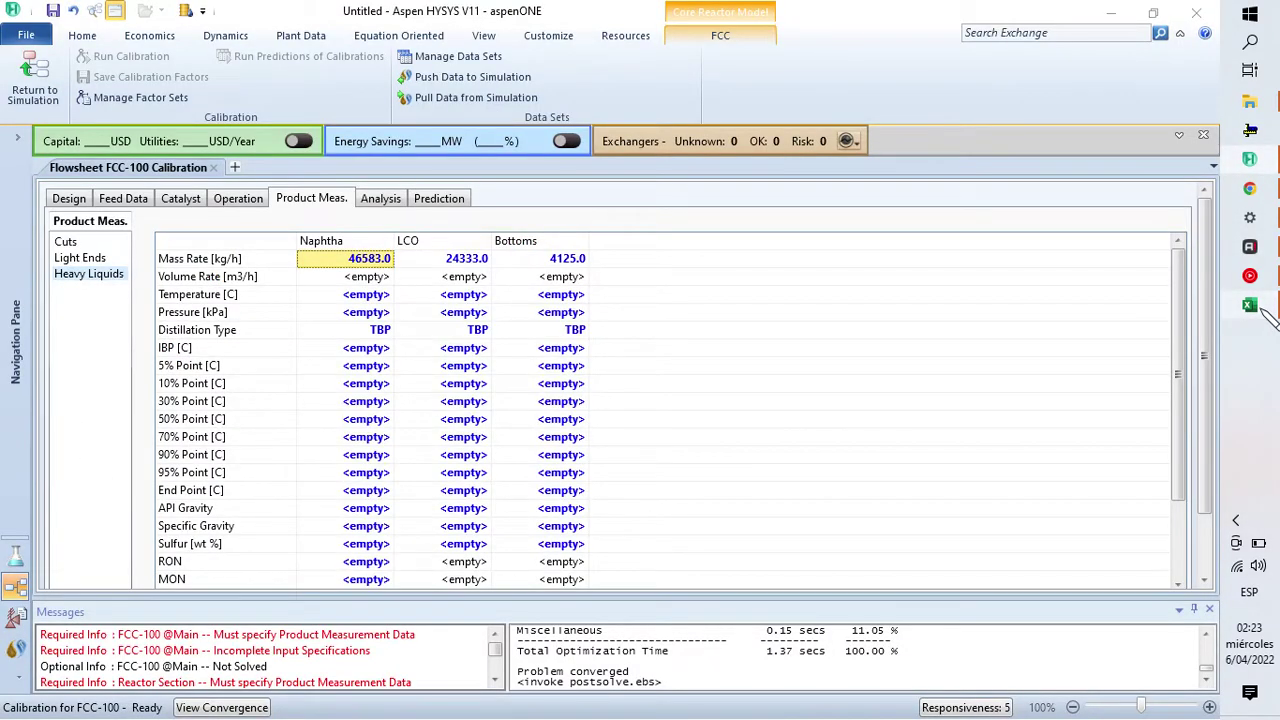
click(1262, 310)
drag(840, 300, 964, 313)
key(ctrl+c)
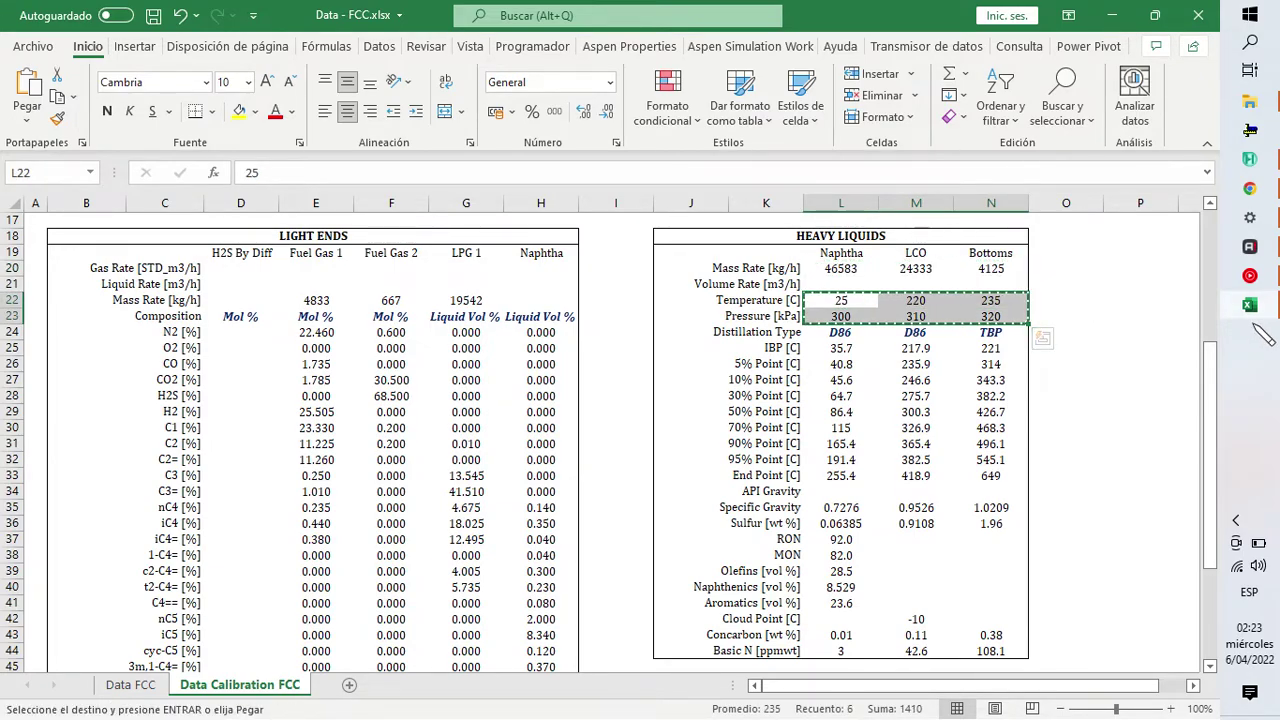
click(1258, 315)
click(386, 296)
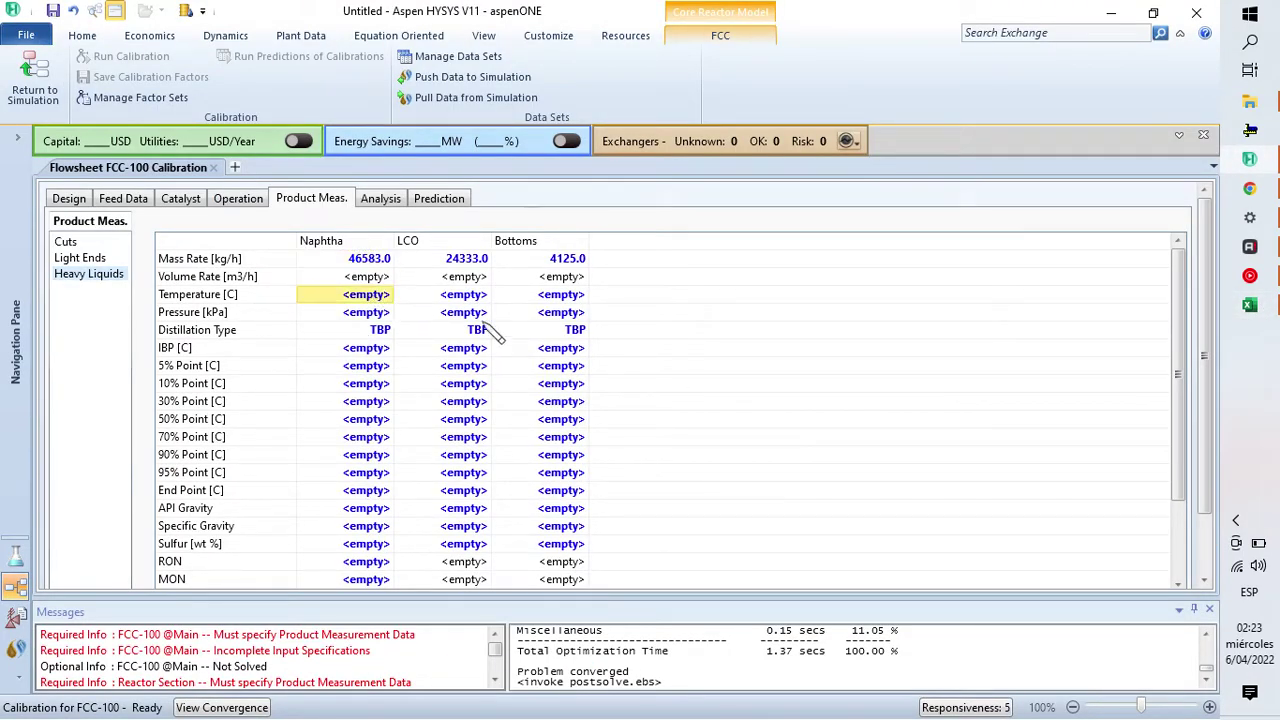
key(ctrl+v)
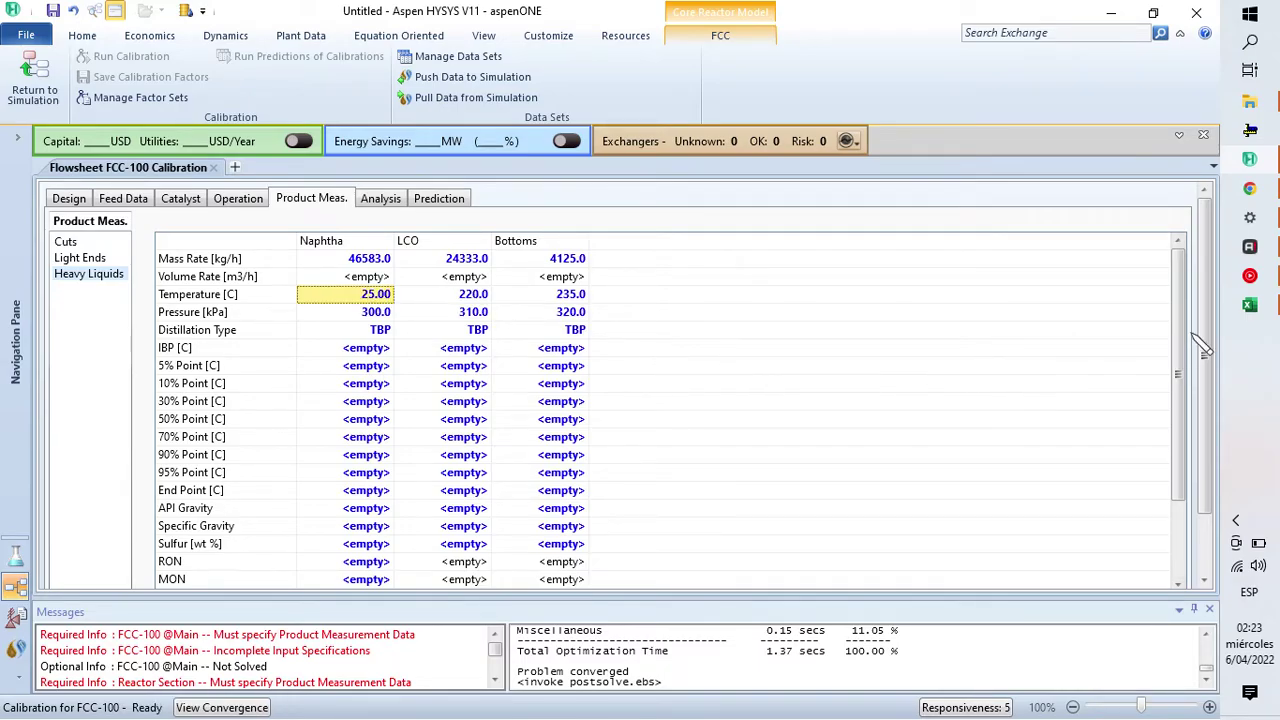
Step: Check the distillation types in Excel, then set the Naphtha distillation type to D86 in Aspen HYSYS
click(1249, 305)
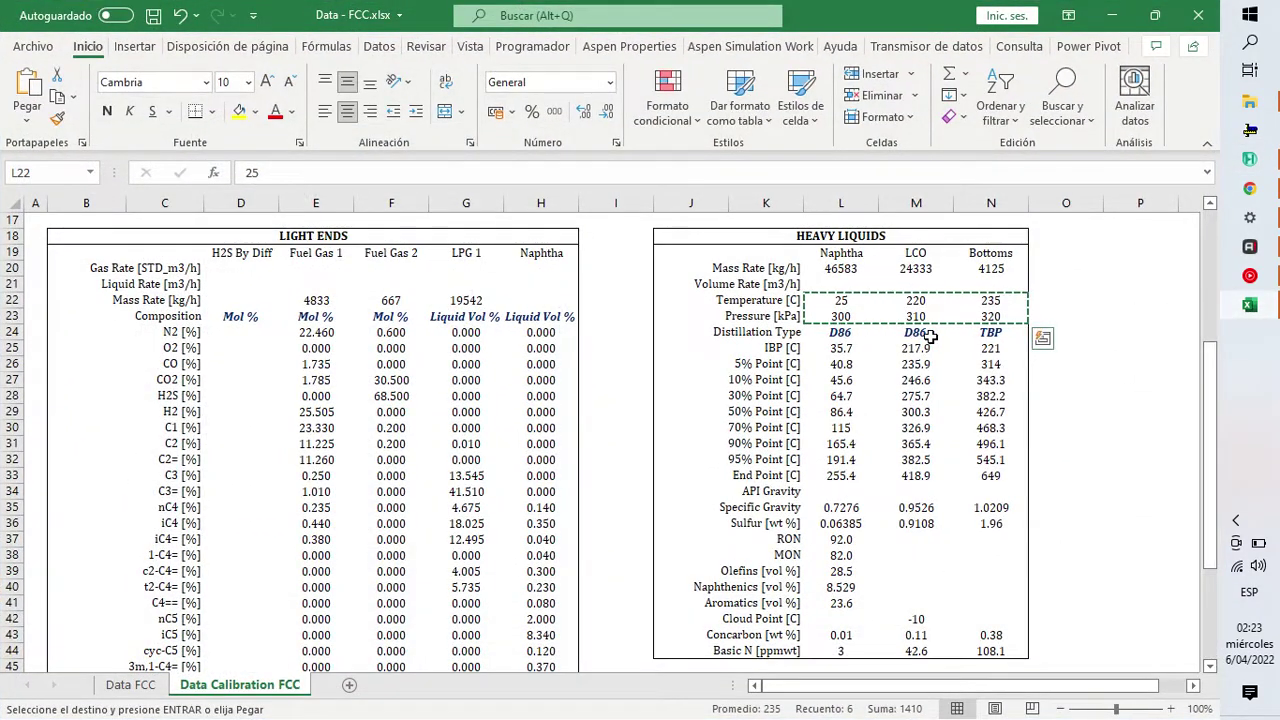
key(alt+Tab)
click(375, 330)
click(388, 330)
click(360, 369)
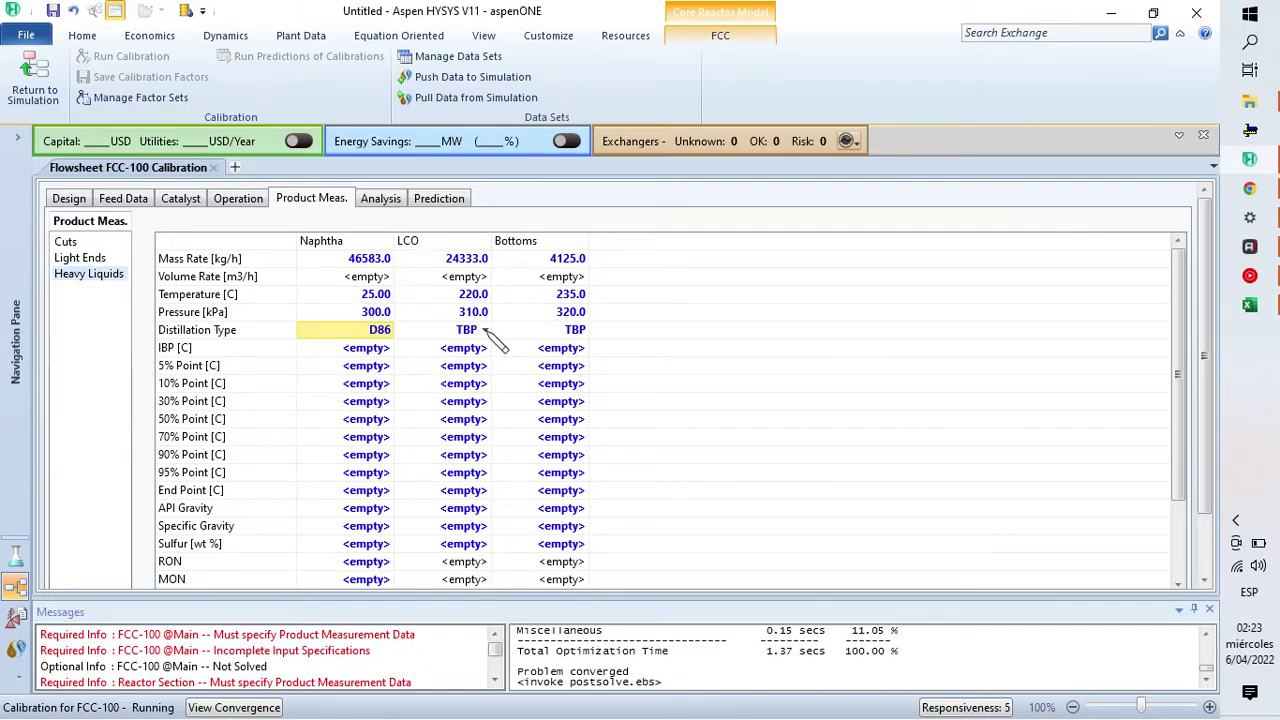
Step: Set the LCO distillation type to D86 in the heavy liquids table
click(484, 331)
click(420, 352)
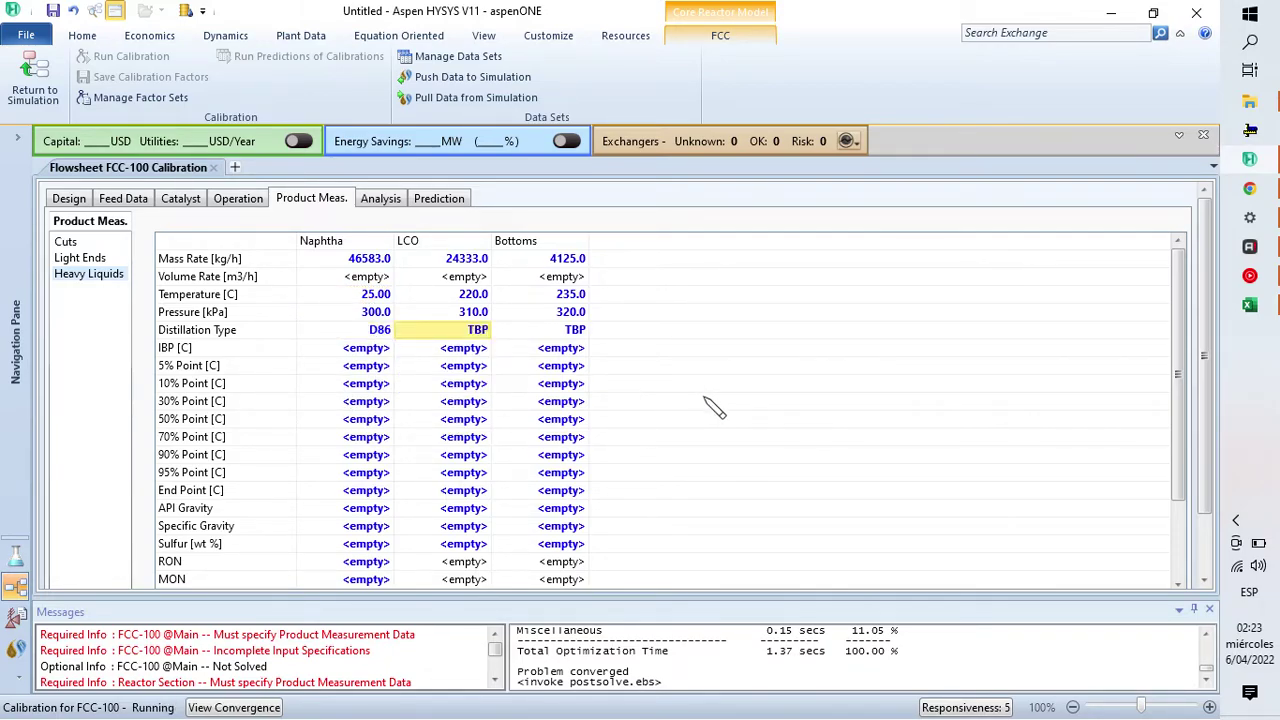
scroll(1127, 381, down, 2)
scroll(672, 420, up, 2)
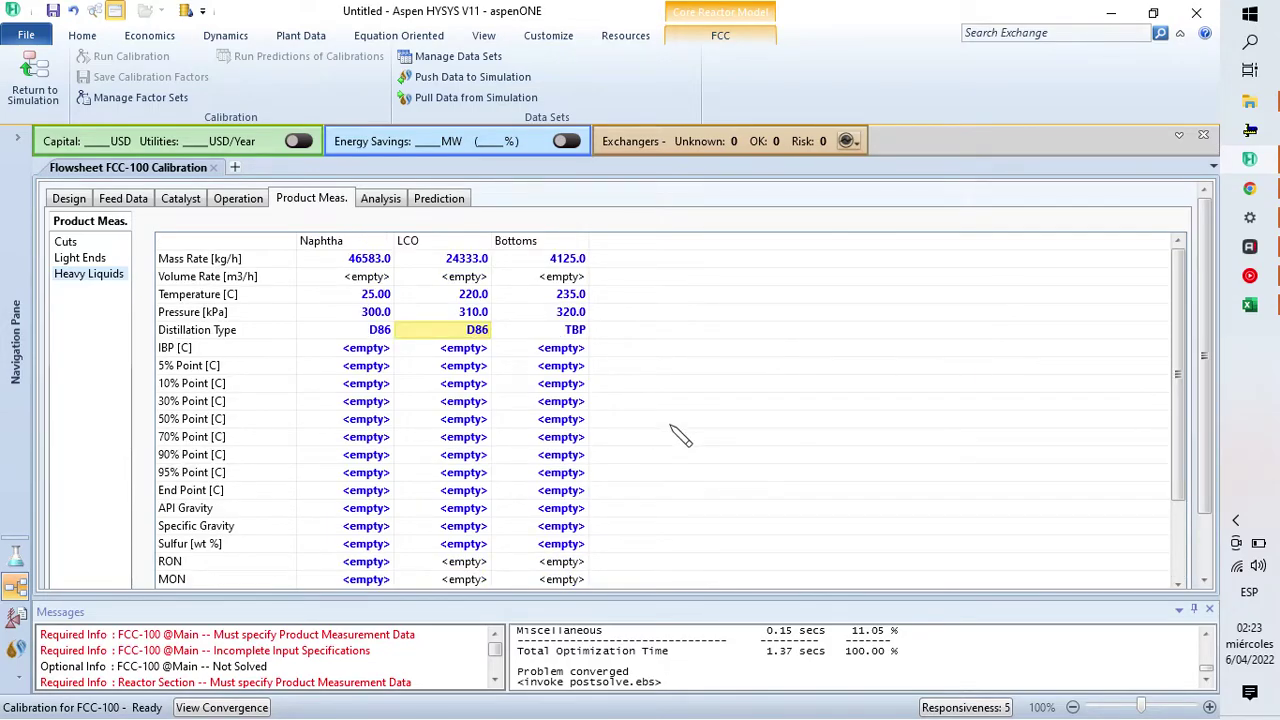
Step: Copy the distillation points from IBP (35.7, 217.9, 221 C) to End Point (255.4, 418.9, 649 C) from Excel into the Aspen HYSYS table
click(1250, 306)
drag(840, 348, 962, 472)
key(ctrl+c)
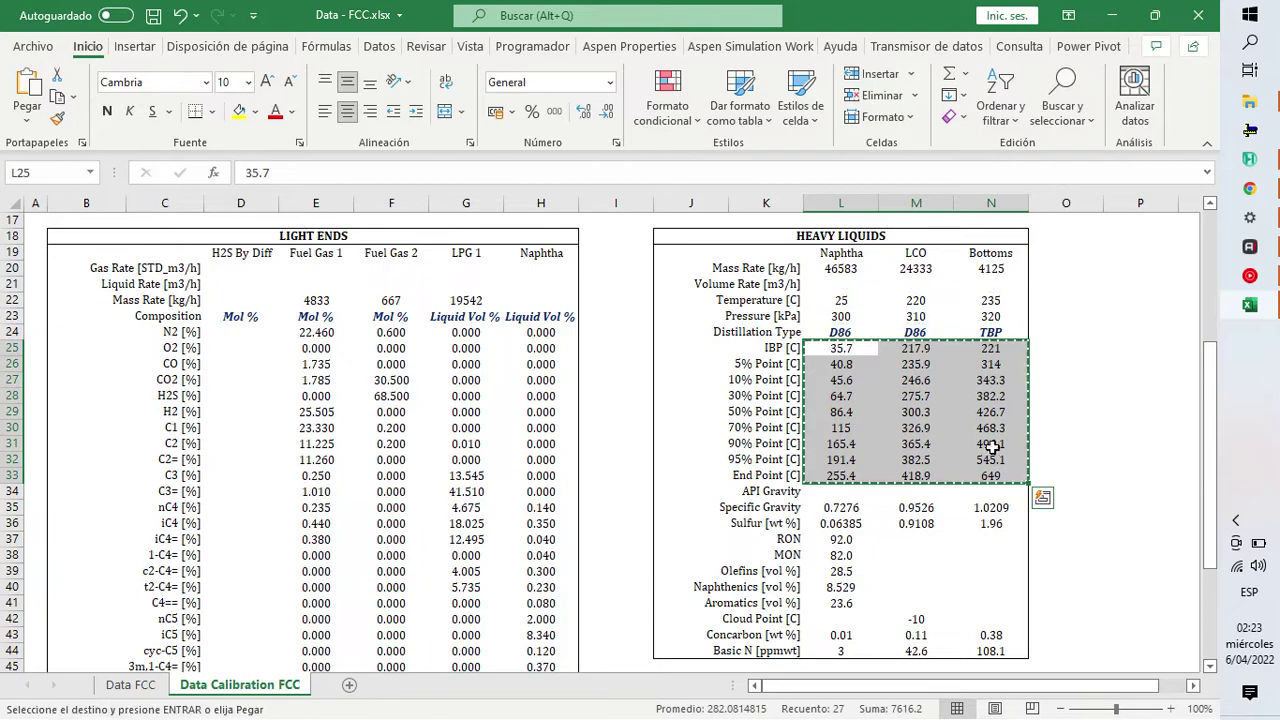
key(alt+Tab)
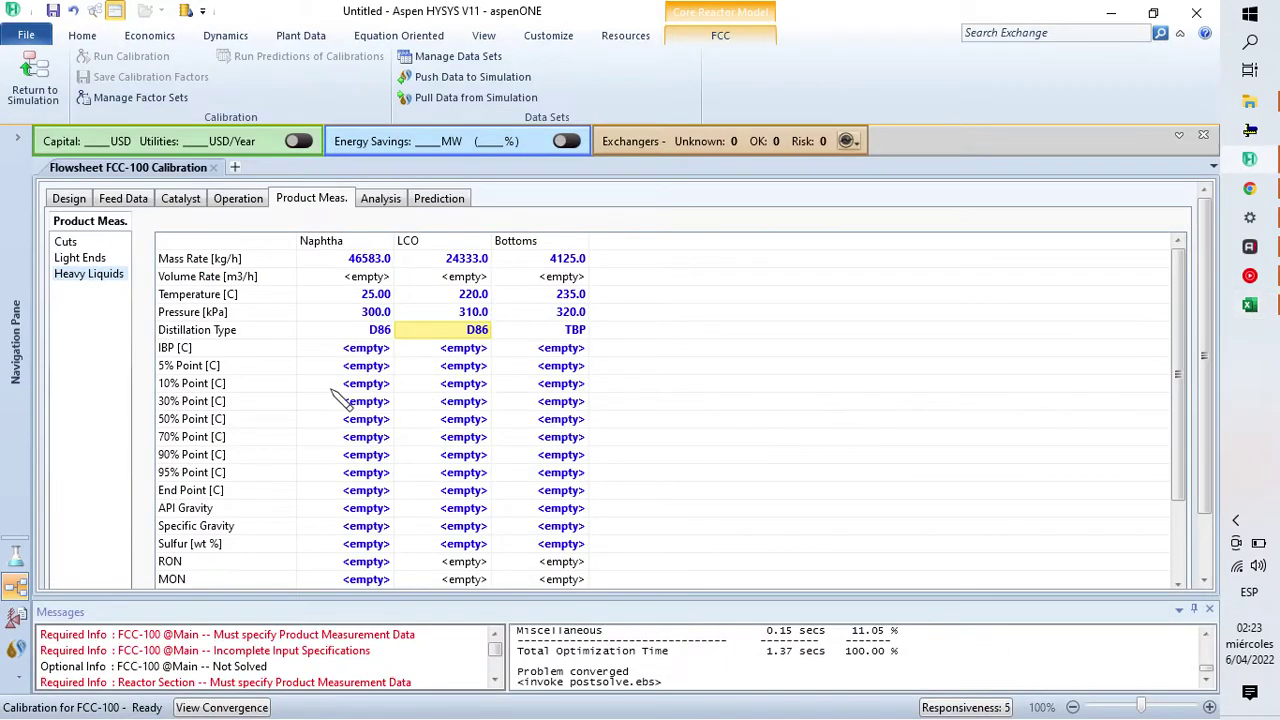
click(370, 348)
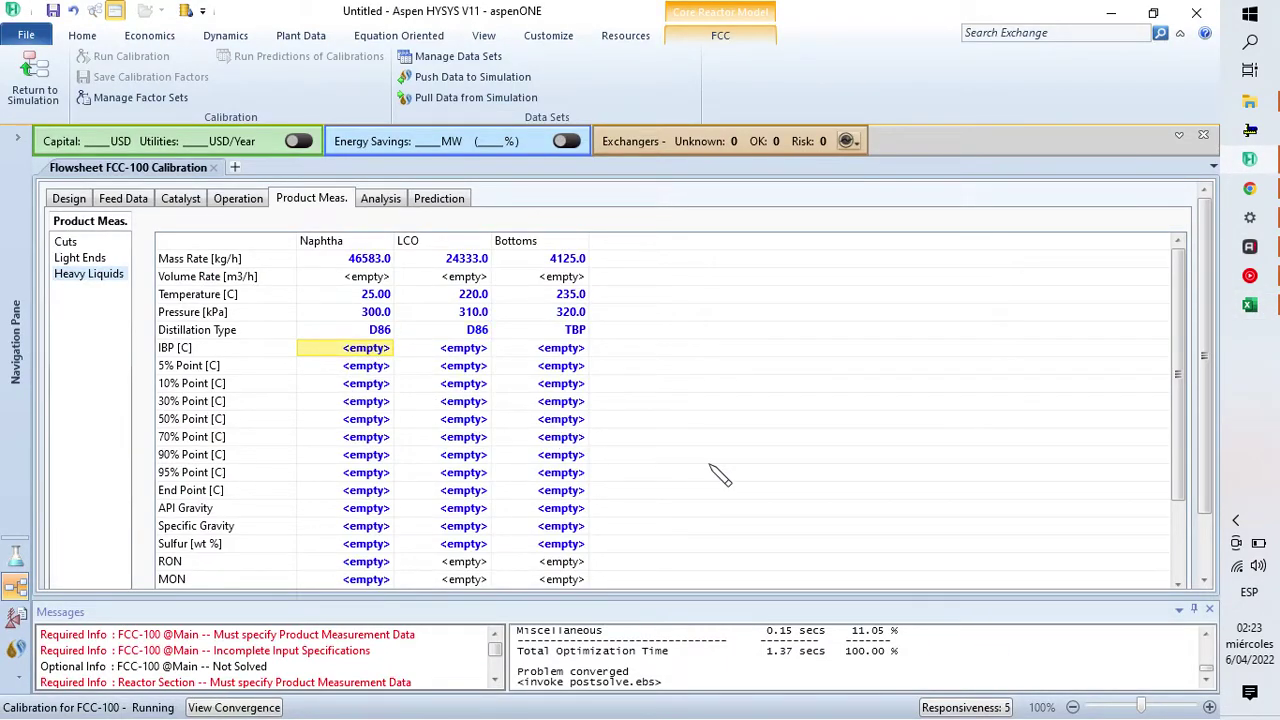
key(ctrl+v)
scroll(440, 457, down, 2)
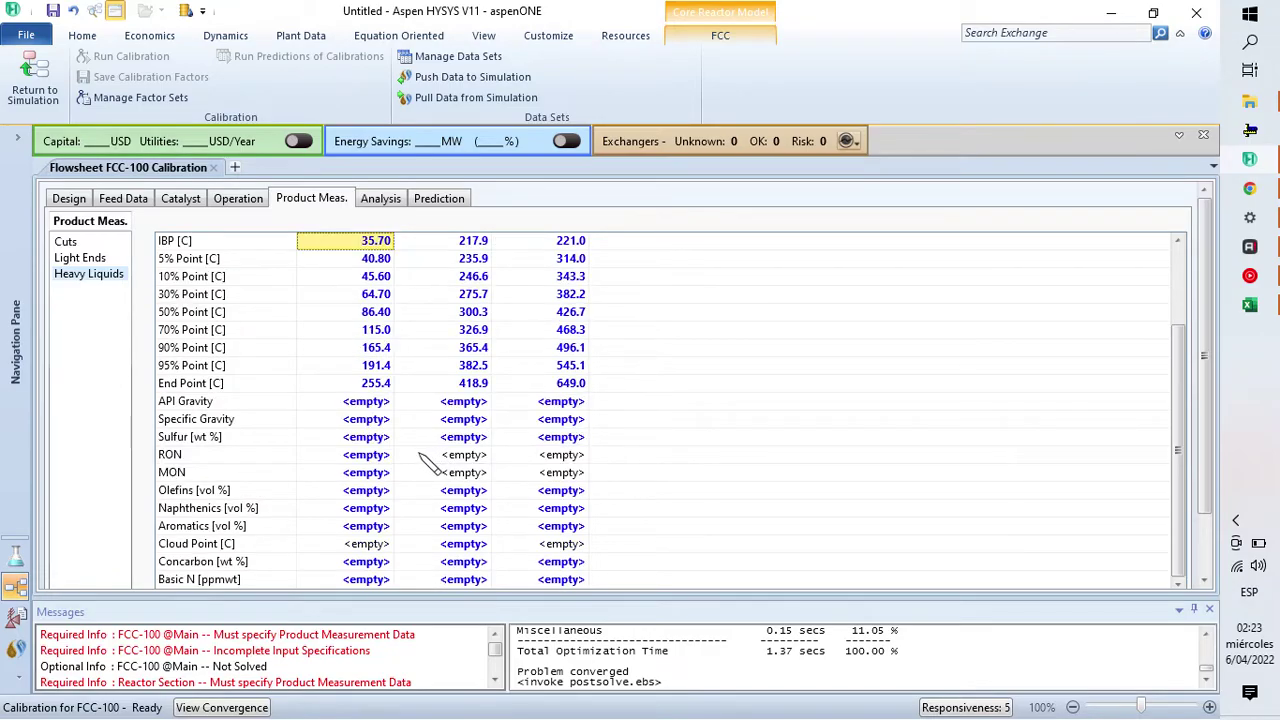
Step: Copy the specific gravities (0.7276, 0.9526, 1.0209) and sulfur contents (0.06385, 0.9108, 1.96 wt %) from Excel into Aspen HYSYS
click(1249, 305)
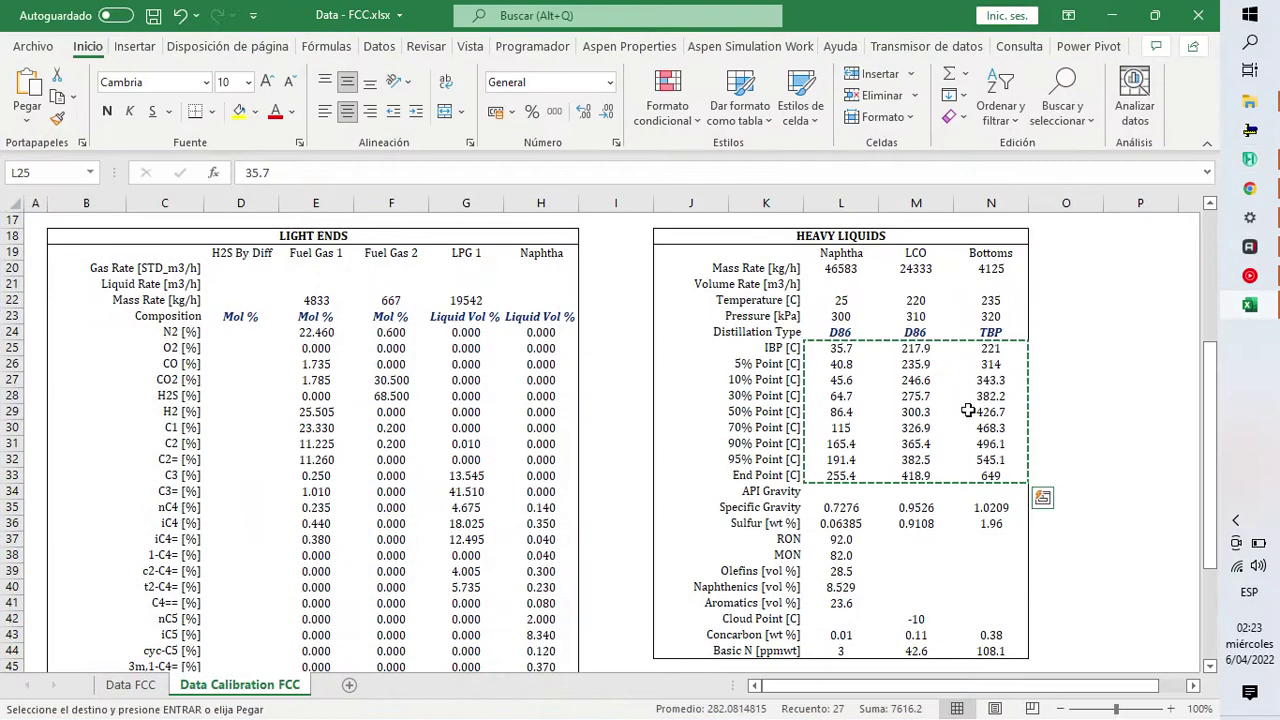
scroll(986, 404, down, 3)
drag(846, 414, 949, 420)
key(ctrl+c)
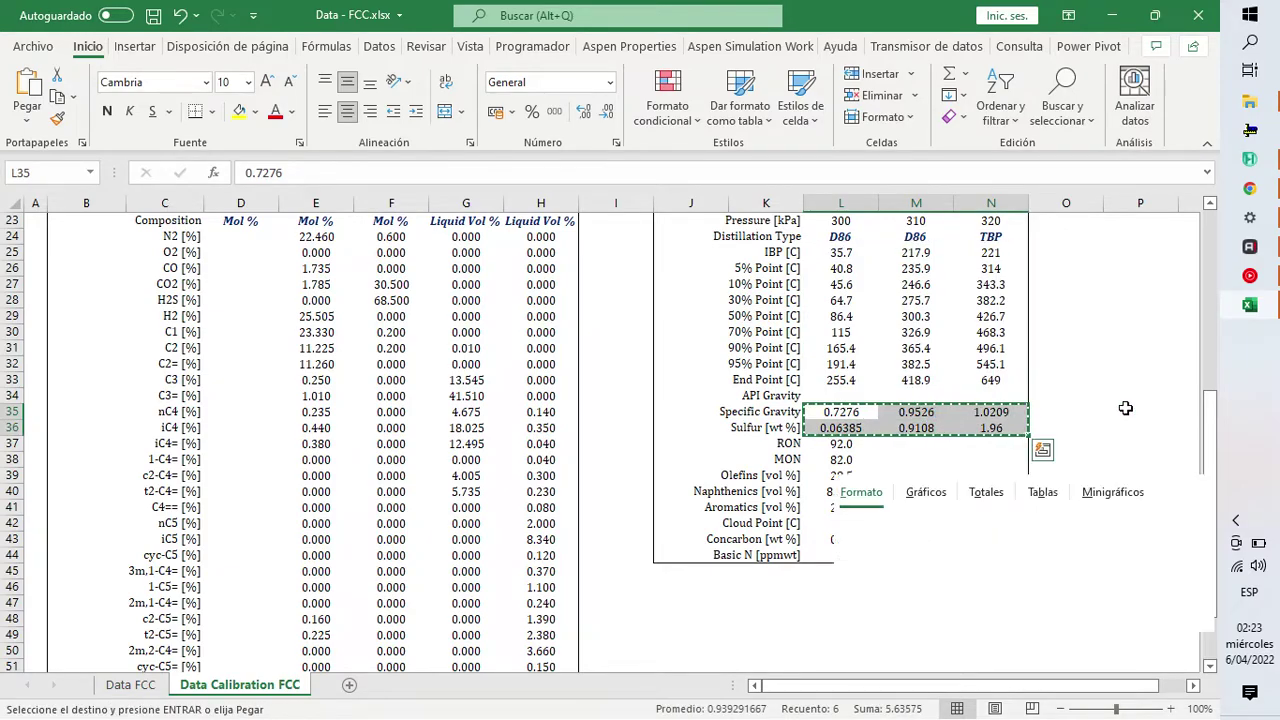
click(1254, 309)
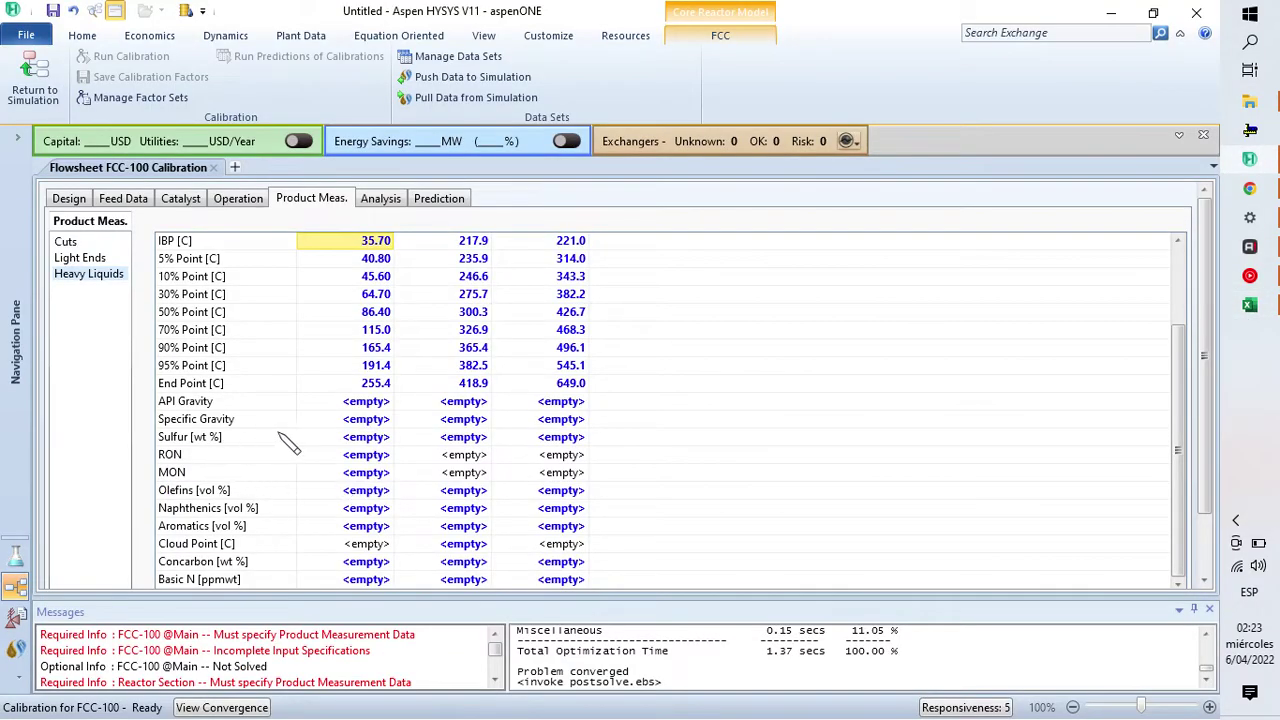
click(370, 419)
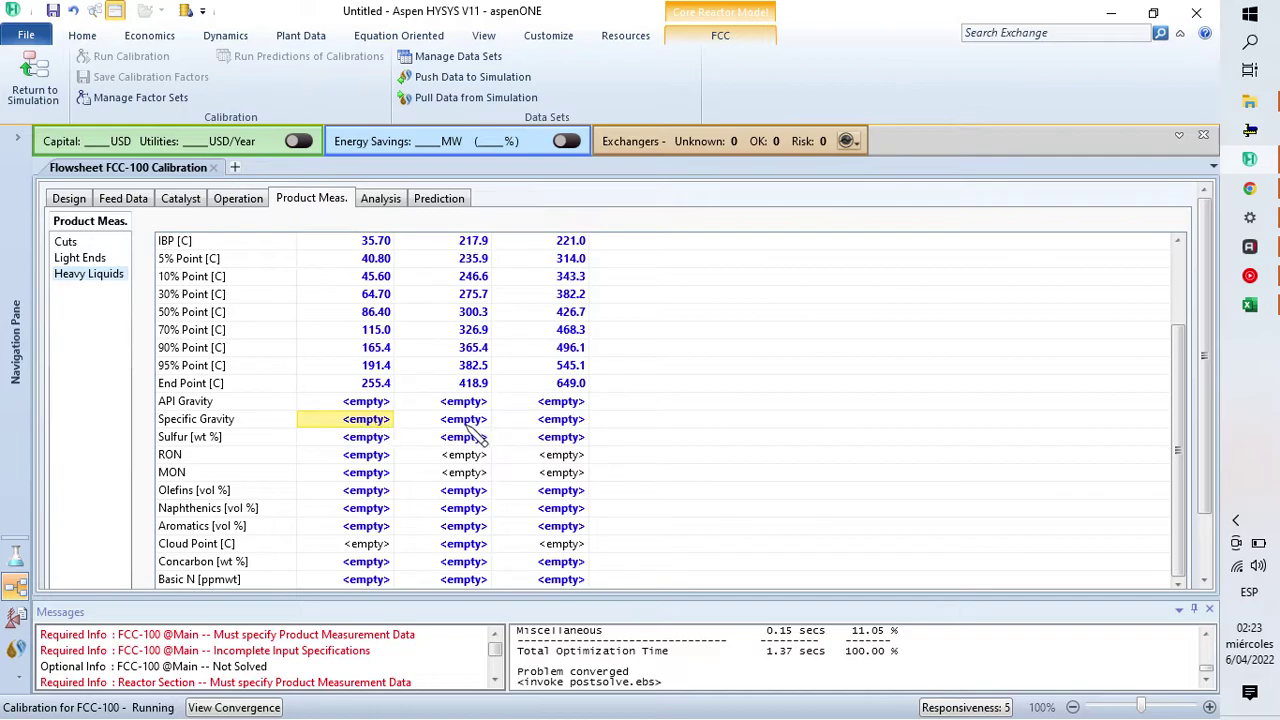
key(ctrl+v)
scroll(520, 413, up, 2)
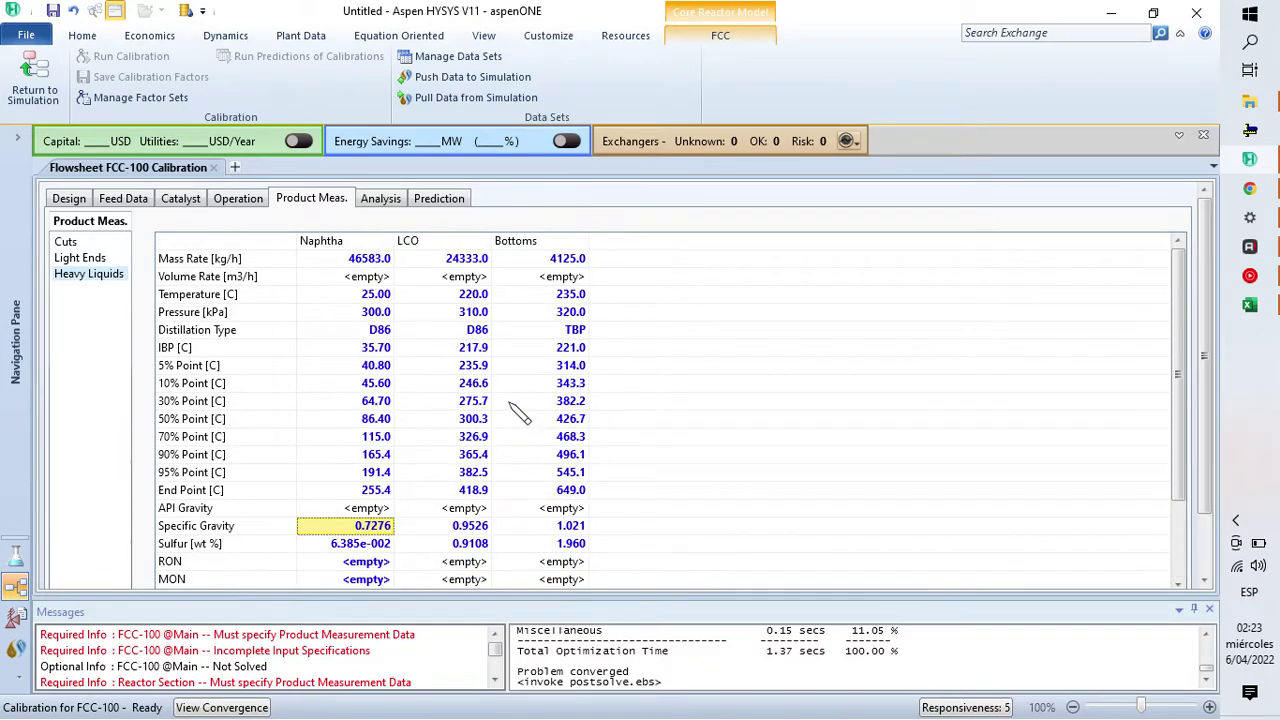
scroll(480, 415, down, 2)
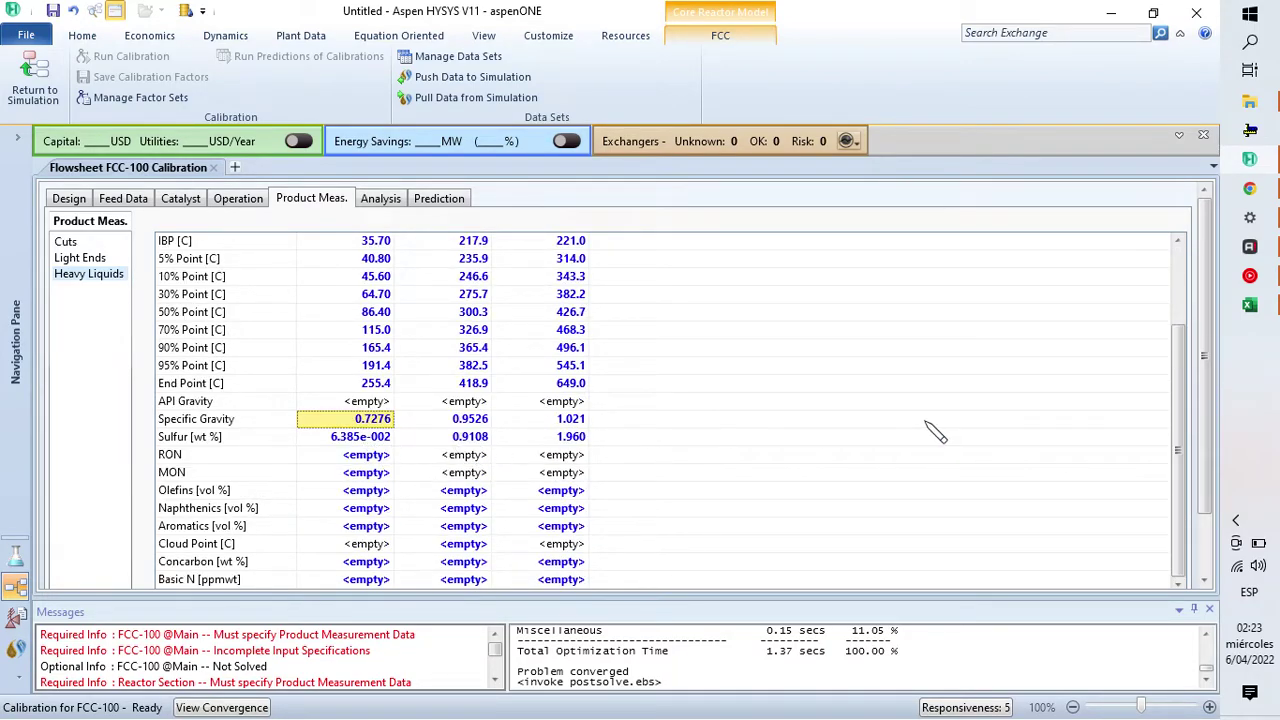
Step: Copy the Naphtha RON 92, MON 82, olefins 28.5, naphthenics 8.529 and aromatics 23.6 vol % from Excel into Aspen HYSYS
click(1249, 304)
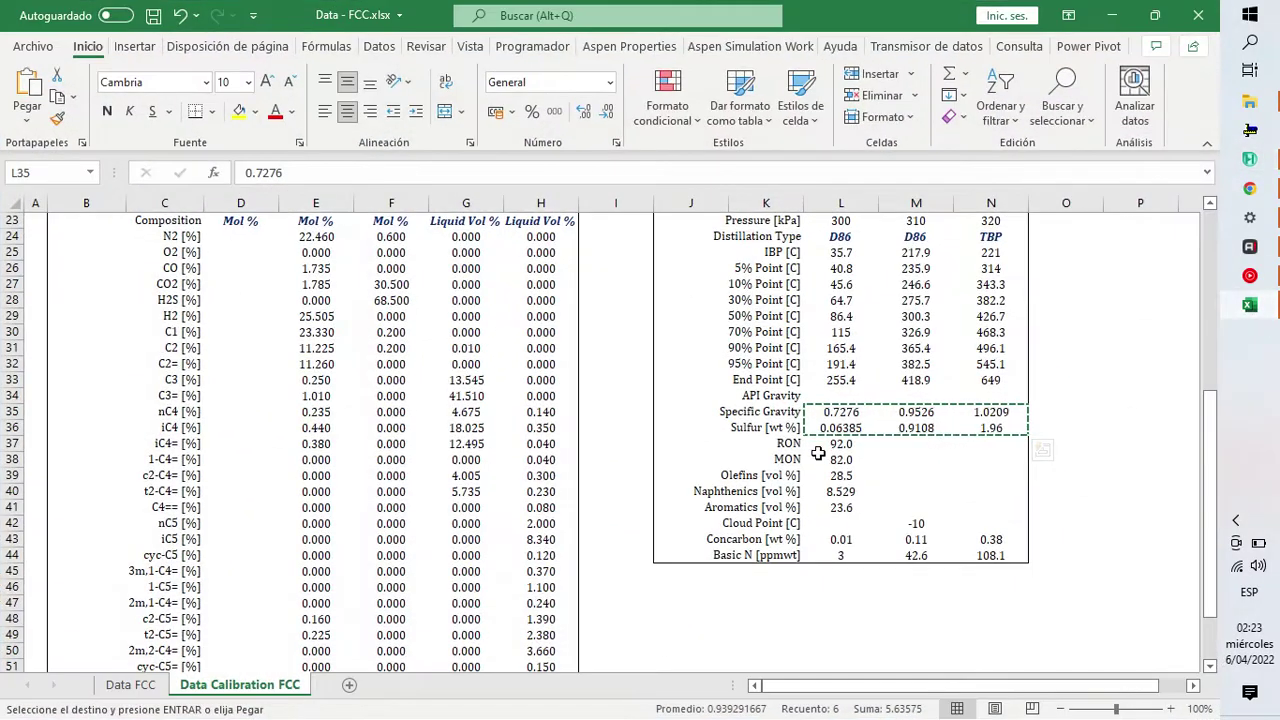
drag(843, 444, 843, 507)
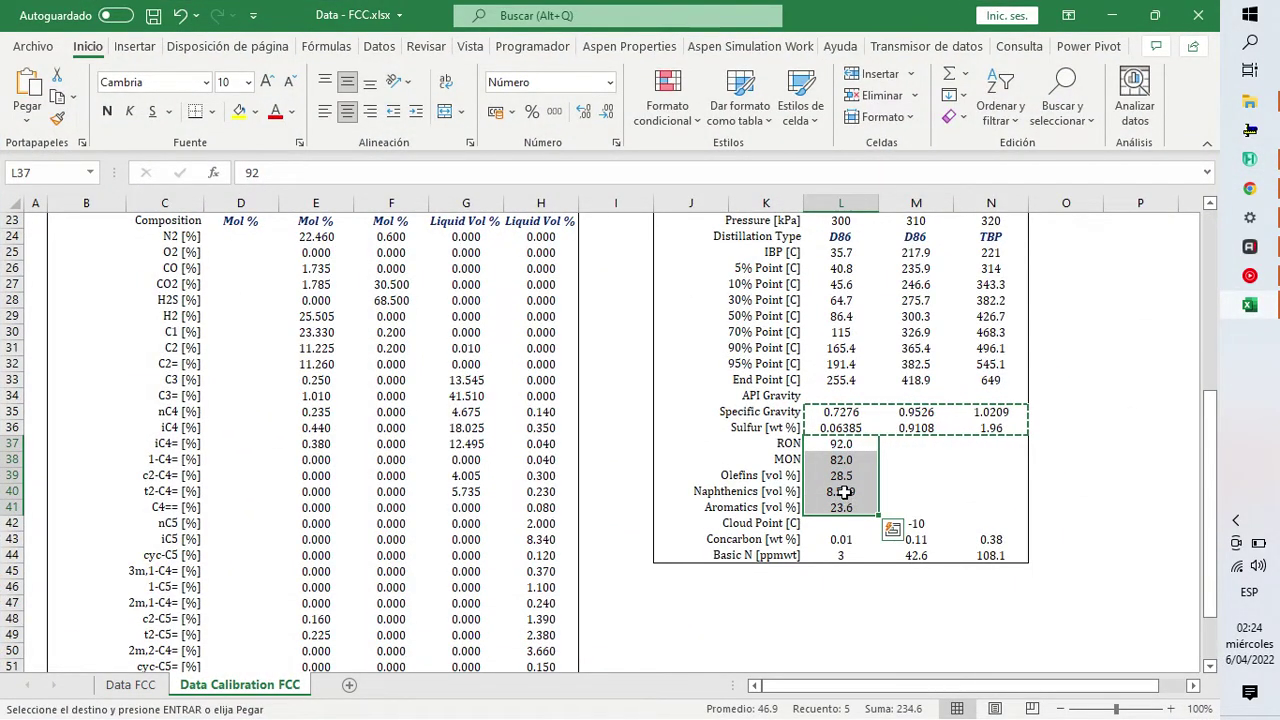
key(ctrl+c)
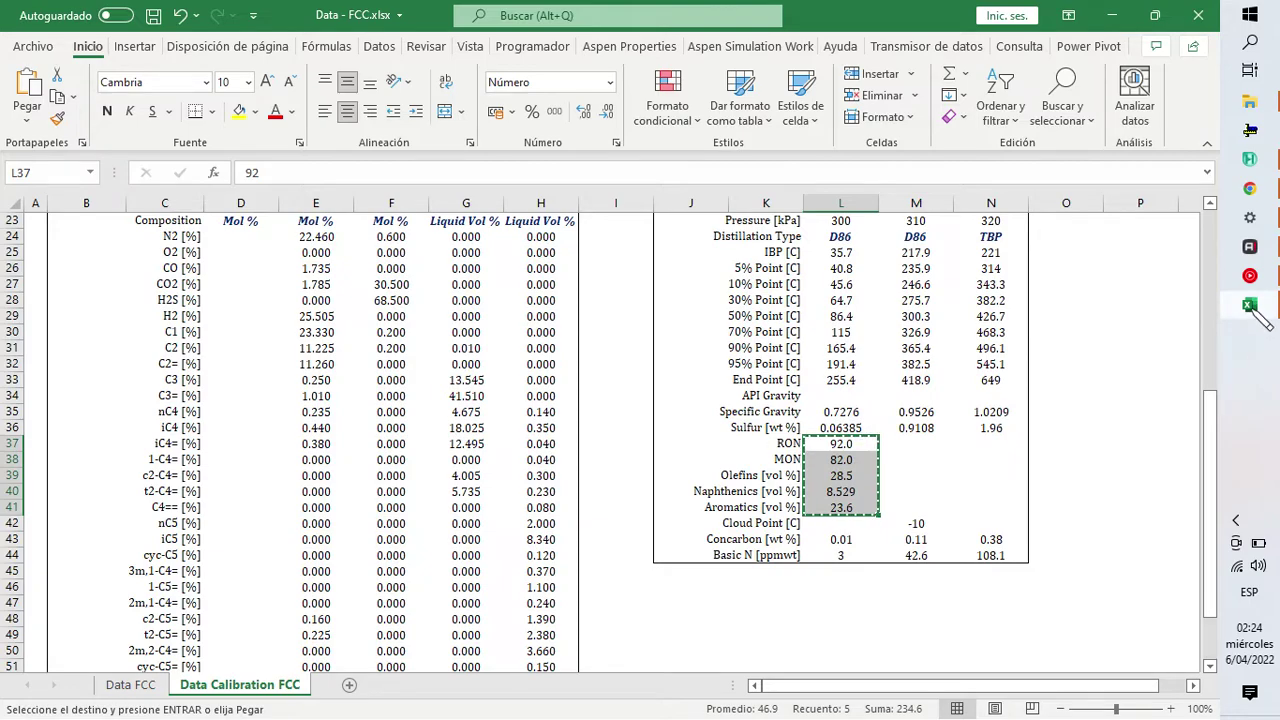
click(1249, 159)
click(360, 458)
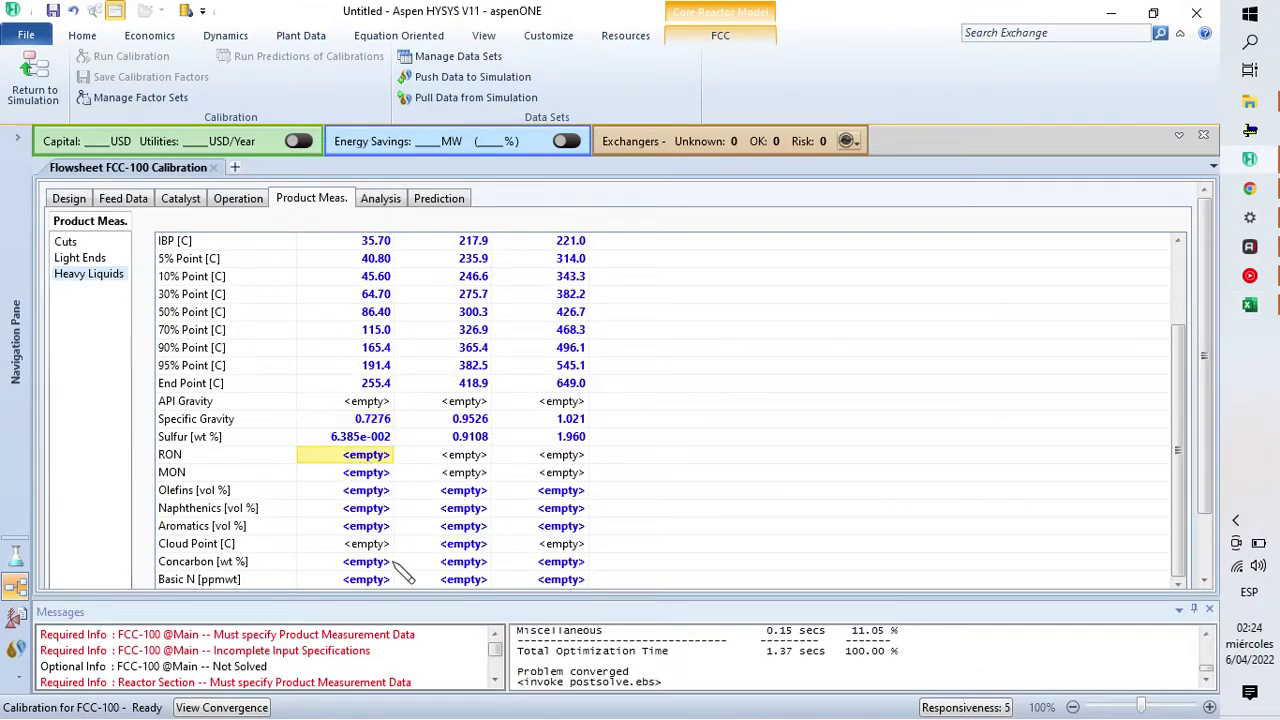
key(ctrl+v)
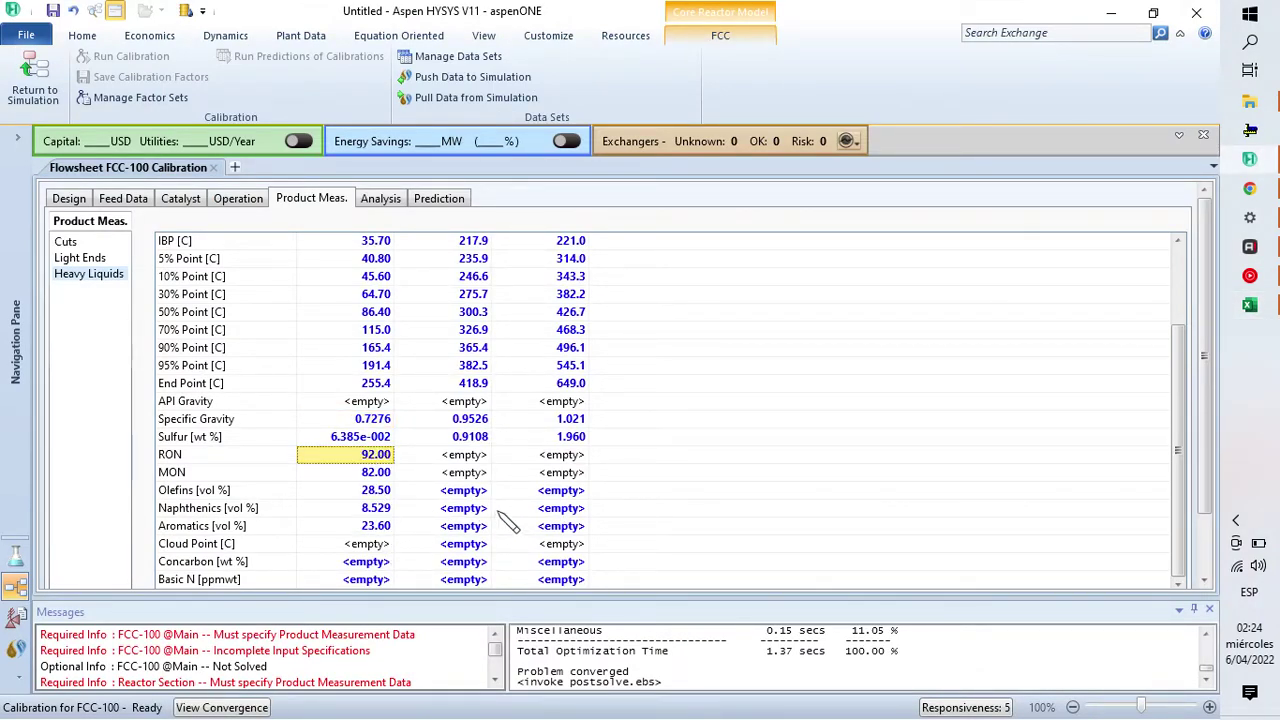
Step: Copy the LCO cloud point -10 C, Concarbon 0.11 wt % and Basic N 42.6 ppmwt from Excel into Aspen HYSYS
click(1249, 304)
drag(920, 527, 920, 553)
key(ctrl+c)
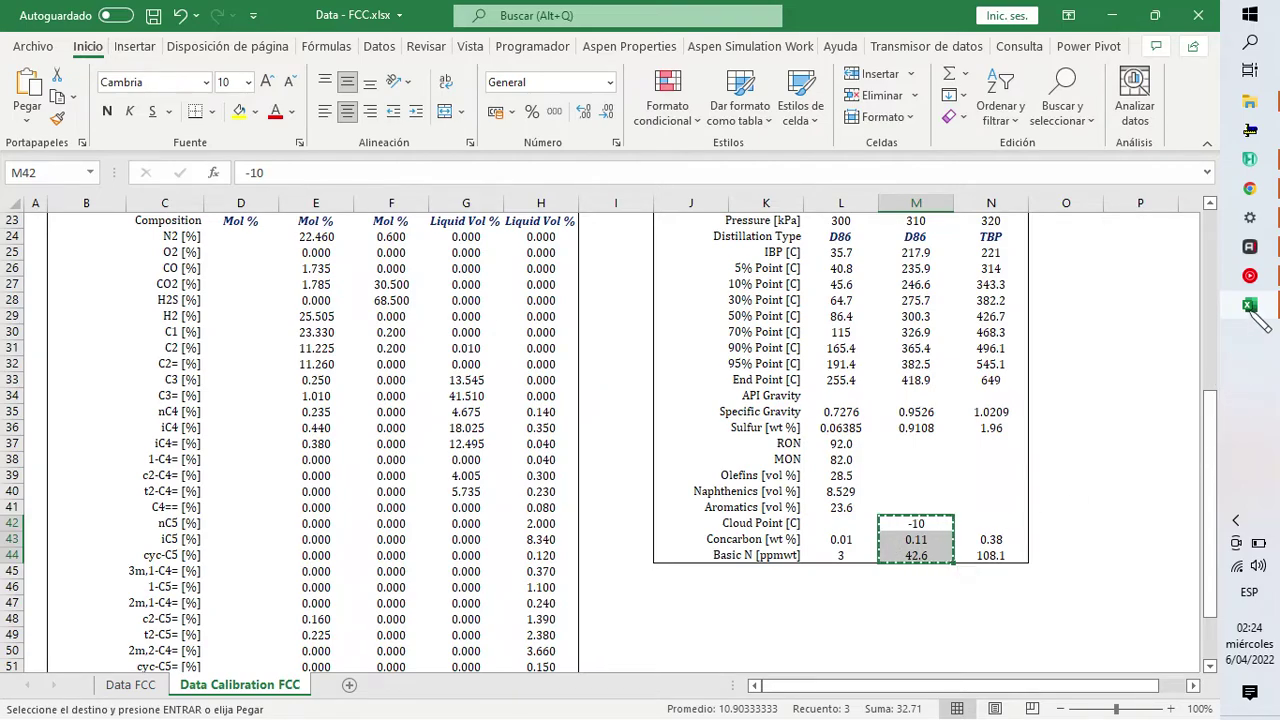
click(1249, 159)
click(470, 545)
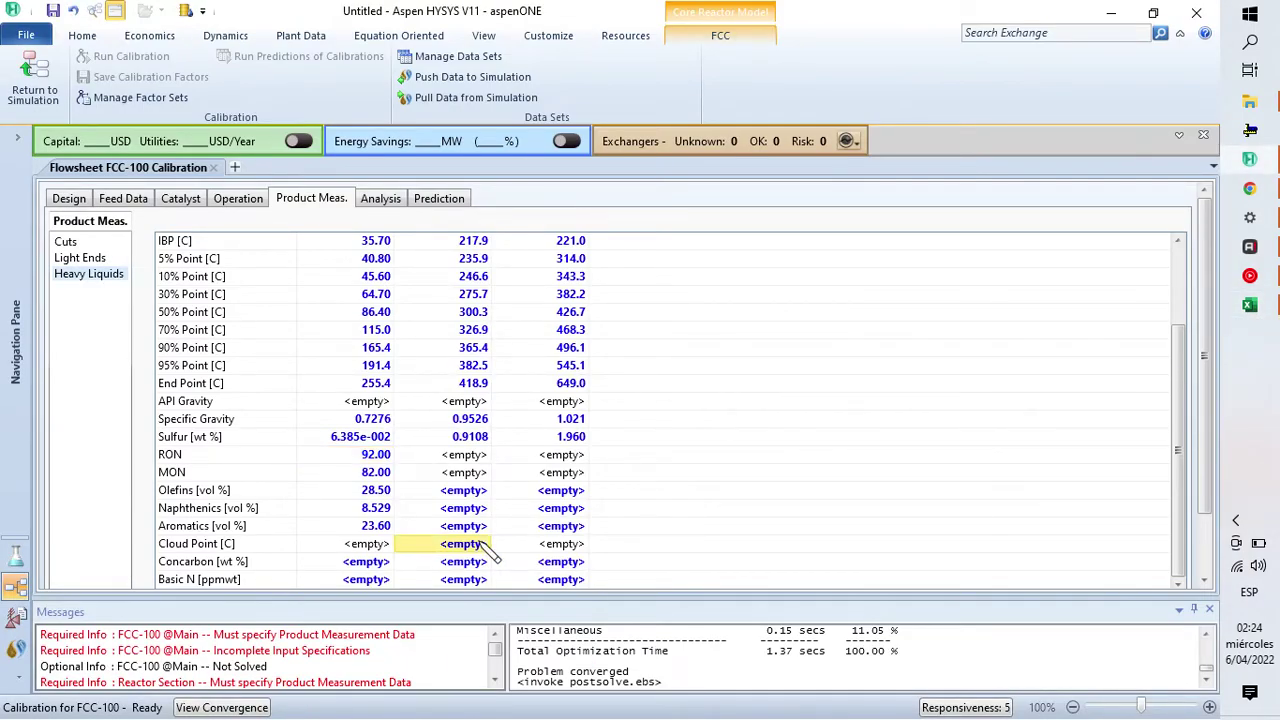
key(ctrl+v)
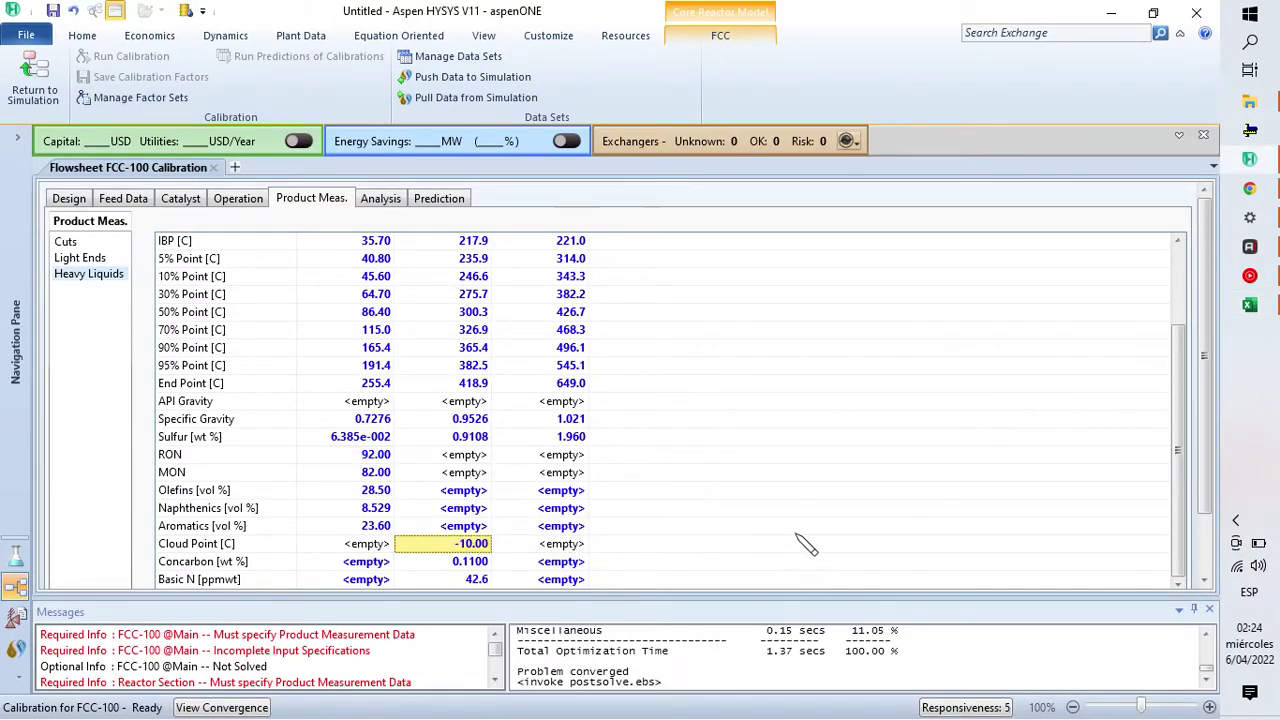
Step: Copy the Naphtha Concarbon 0.01 wt % and Basic N 3 ppmwt from Excel into Aspen HYSYS
click(1249, 304)
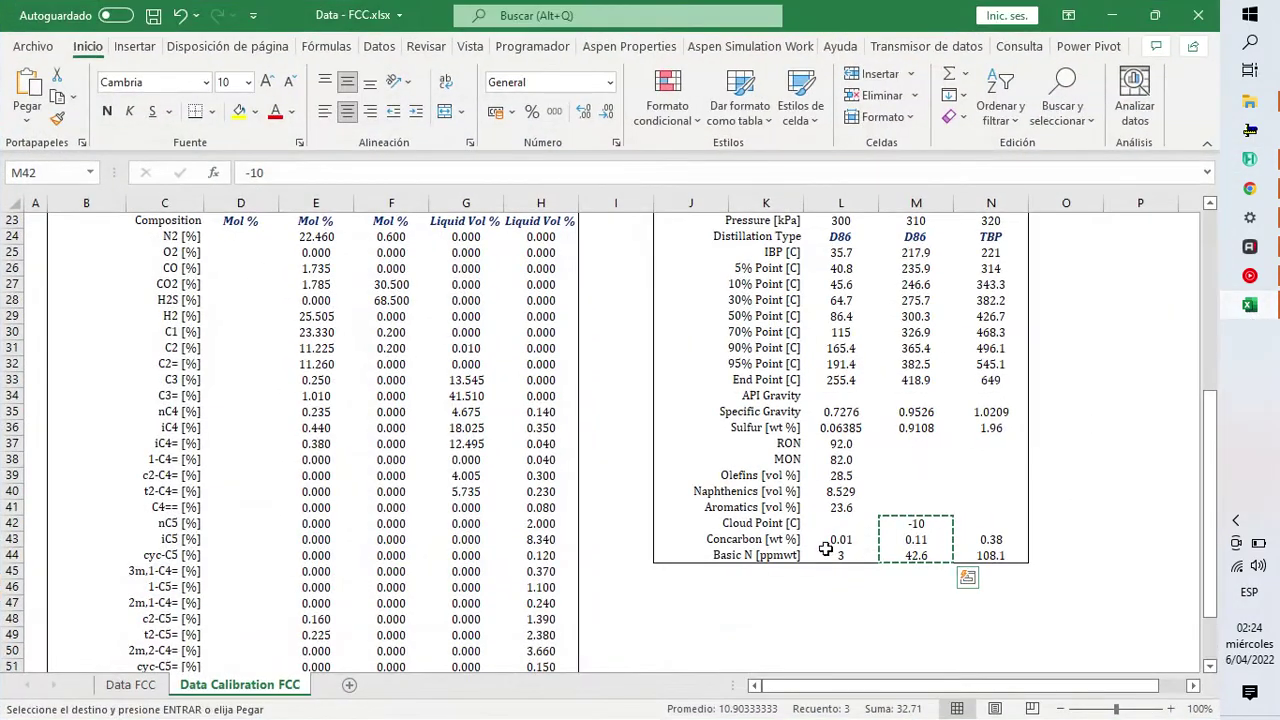
drag(835, 543, 840, 555)
key(ctrl+c)
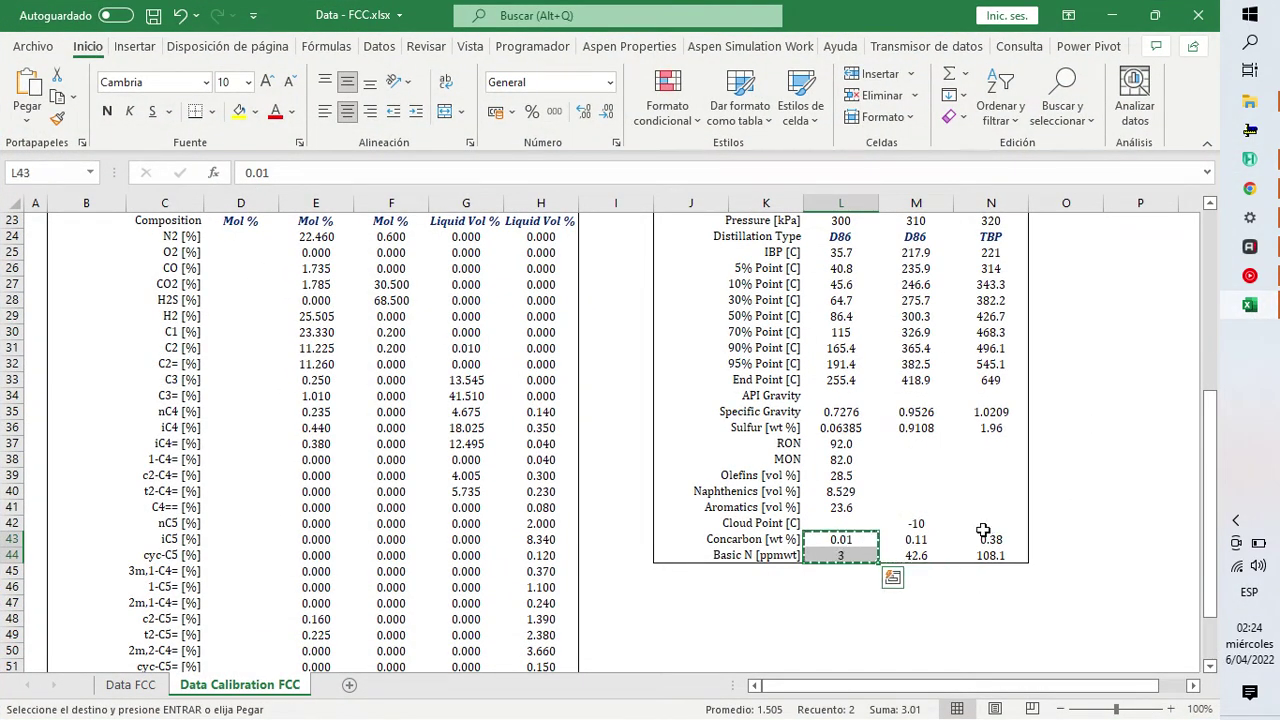
click(1249, 159)
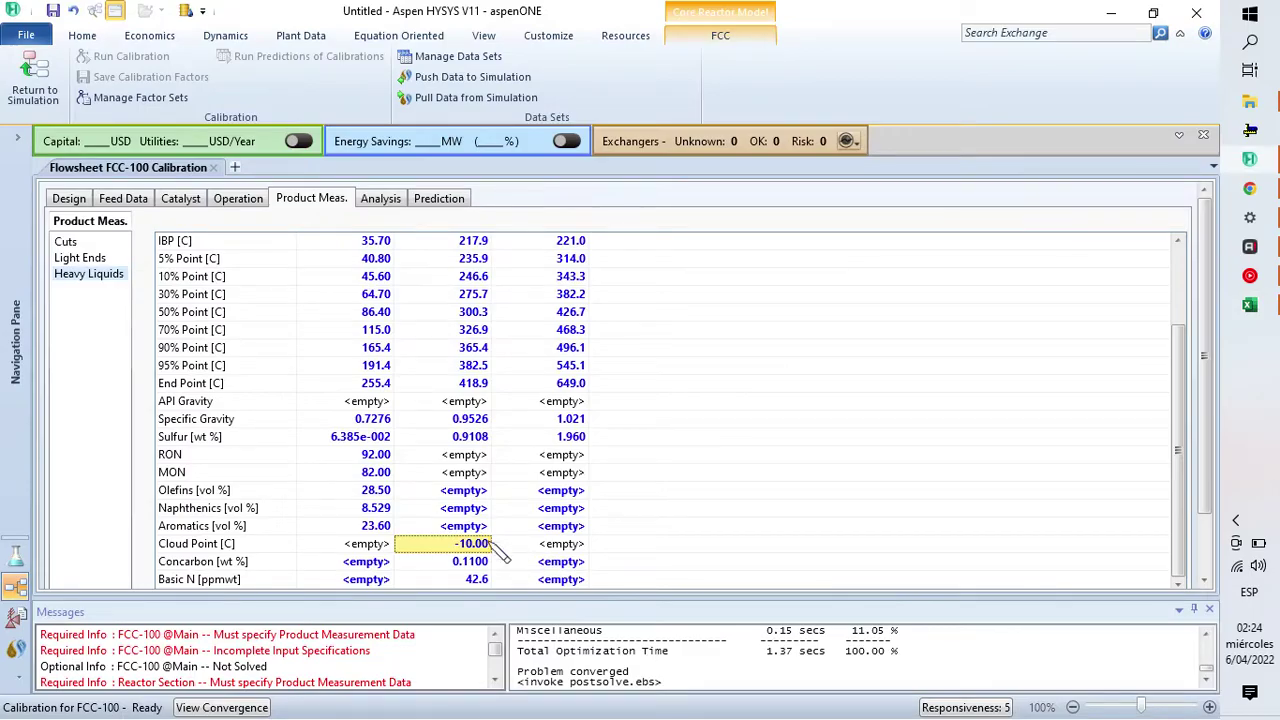
click(368, 563)
key(ctrl+v)
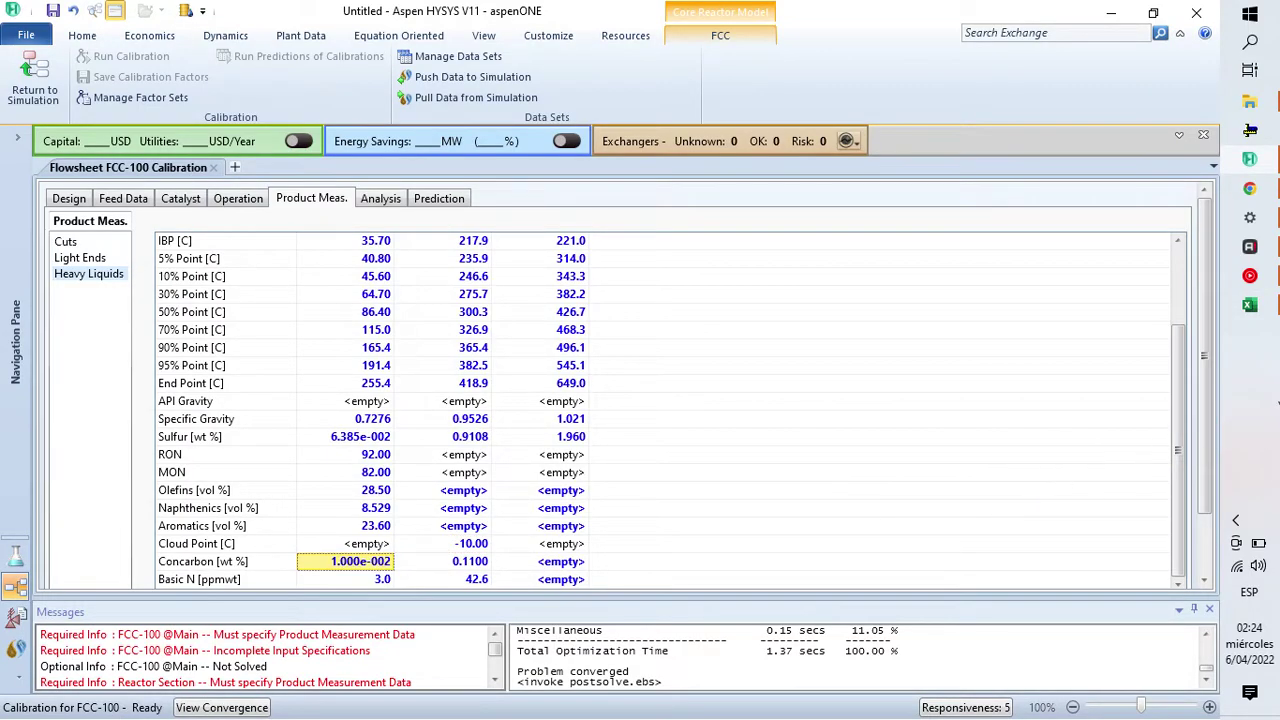
Step: Copy the Bottoms Concarbon 0.38 wt % and Basic N 108.1 ppmwt from Excel into Aspen HYSYS
click(1249, 305)
drag(988, 542, 990, 553)
key(ctrl+c)
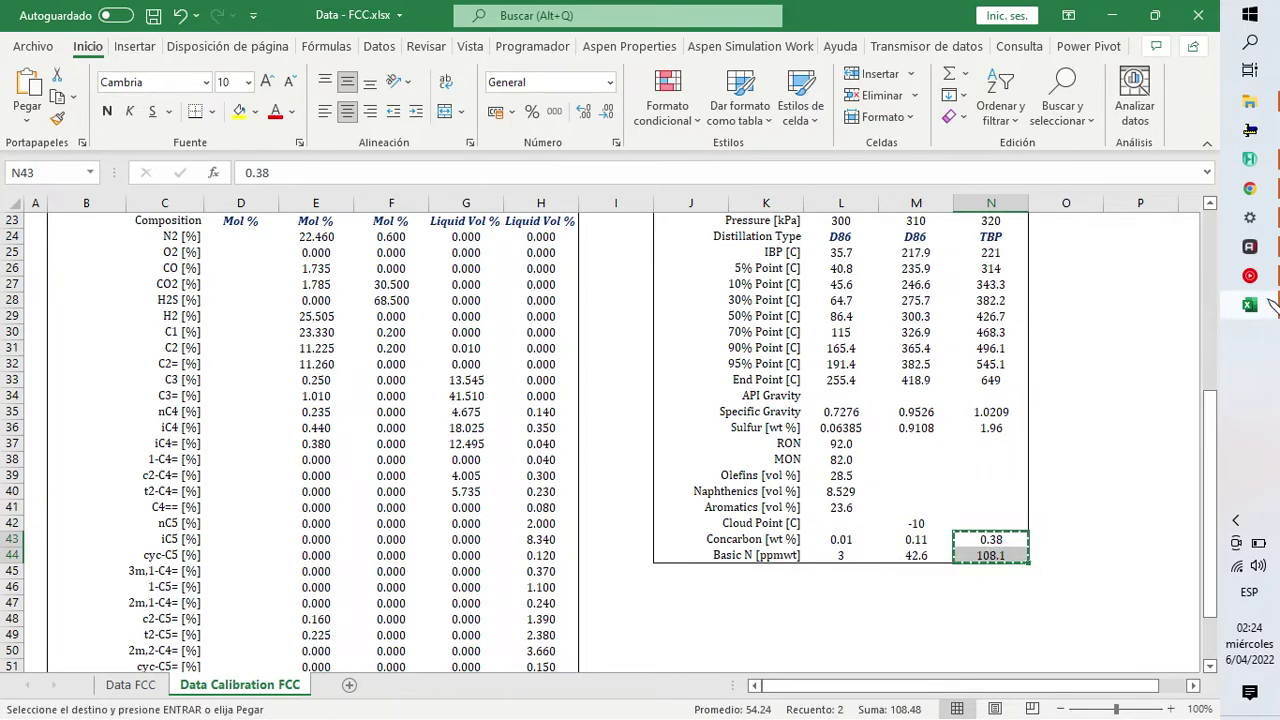
click(1249, 159)
click(561, 562)
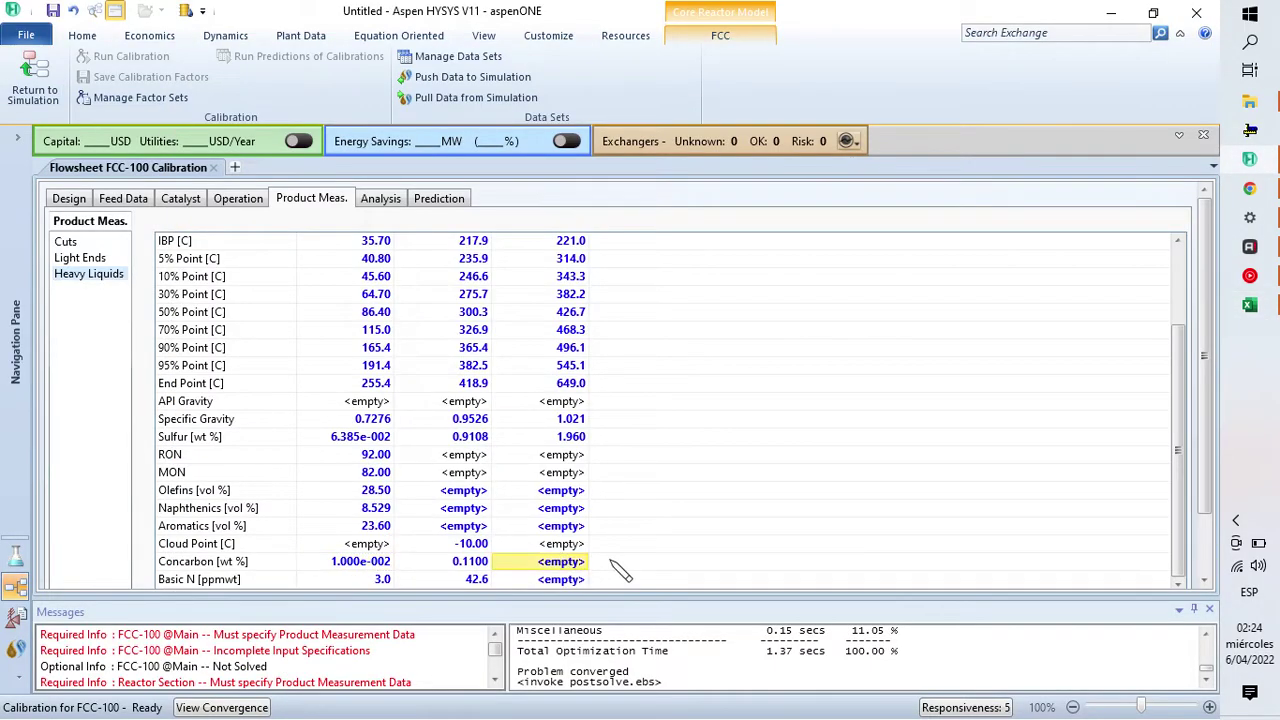
key(ctrl+v)
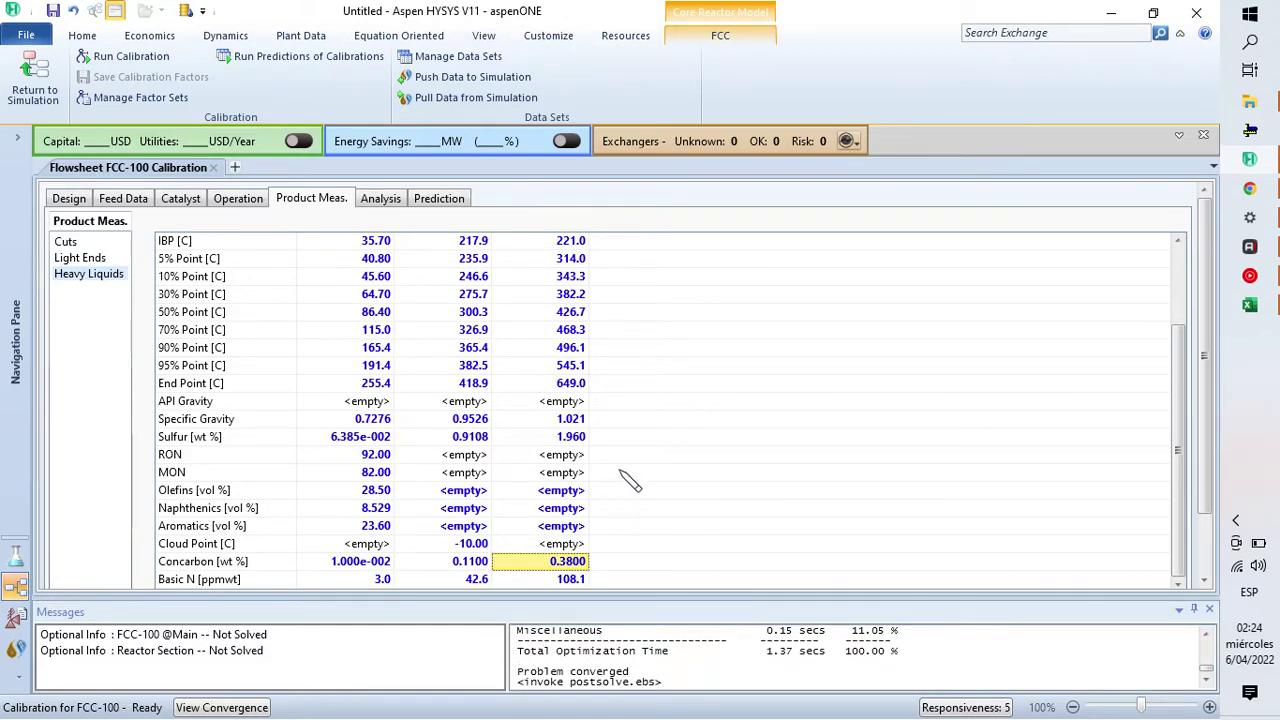
scroll(629, 482, up, 2)
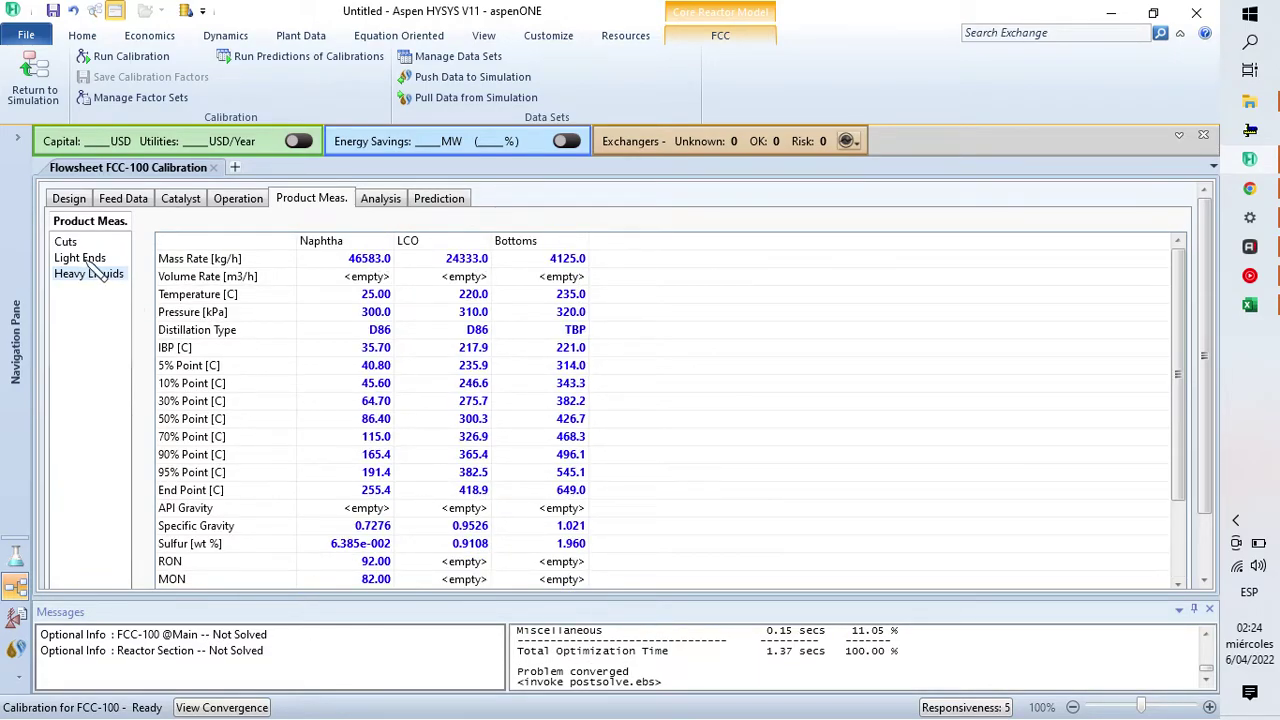
Step: Review the Excel calibration sheet, then run the calibration in Aspen HYSYS, accepting the Set-1 validation mass balance
click(1252, 308)
scroll(877, 508, down, 3)
scroll(780, 520, up, 4)
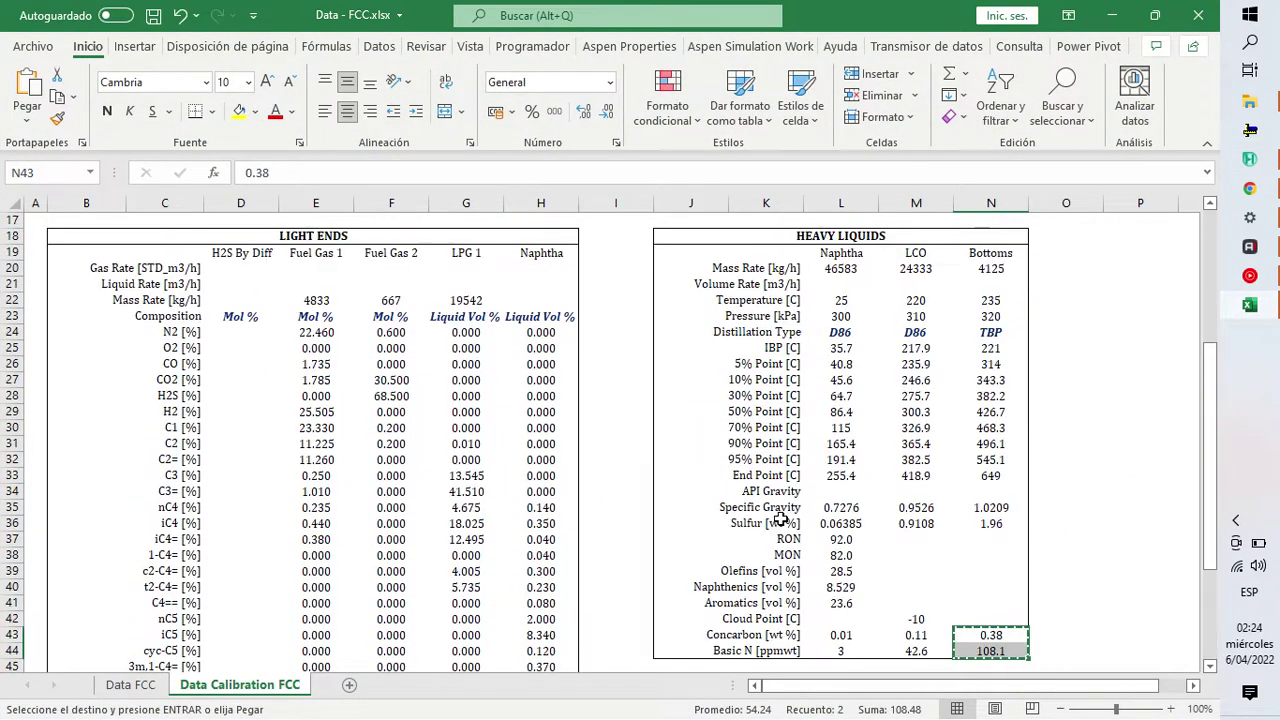
scroll(780, 520, up, 6)
click(1248, 312)
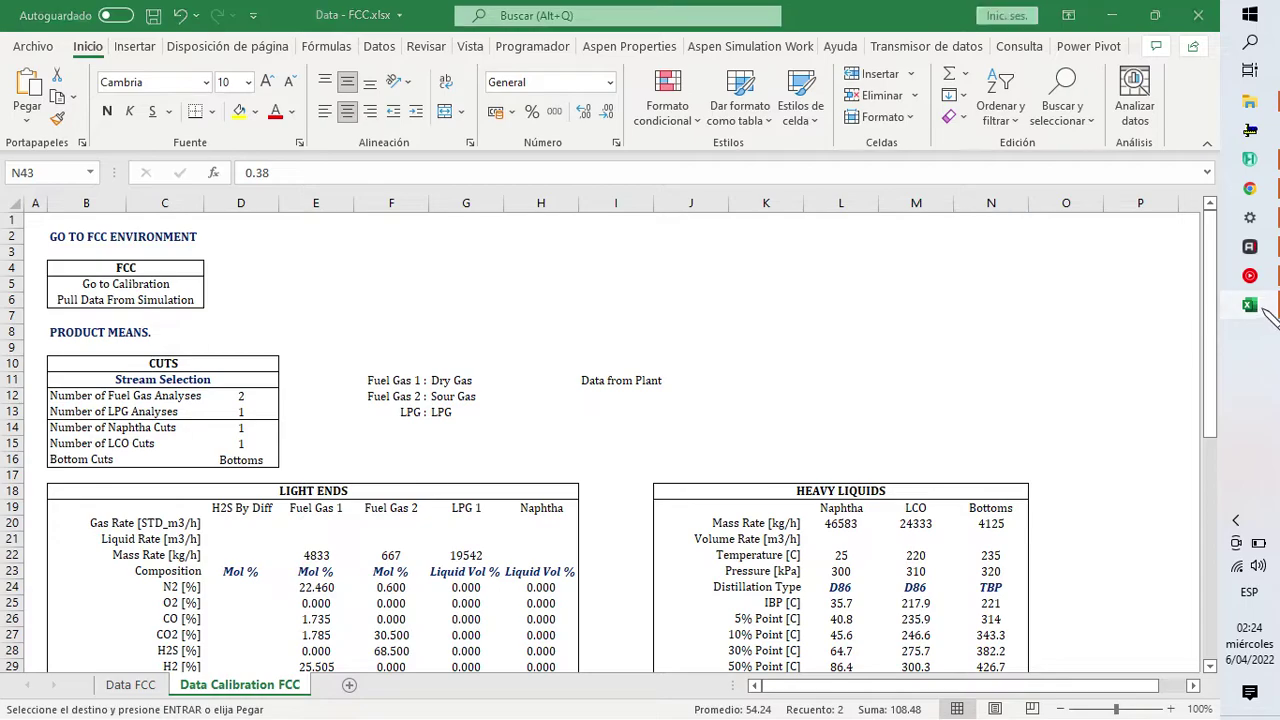
click(130, 57)
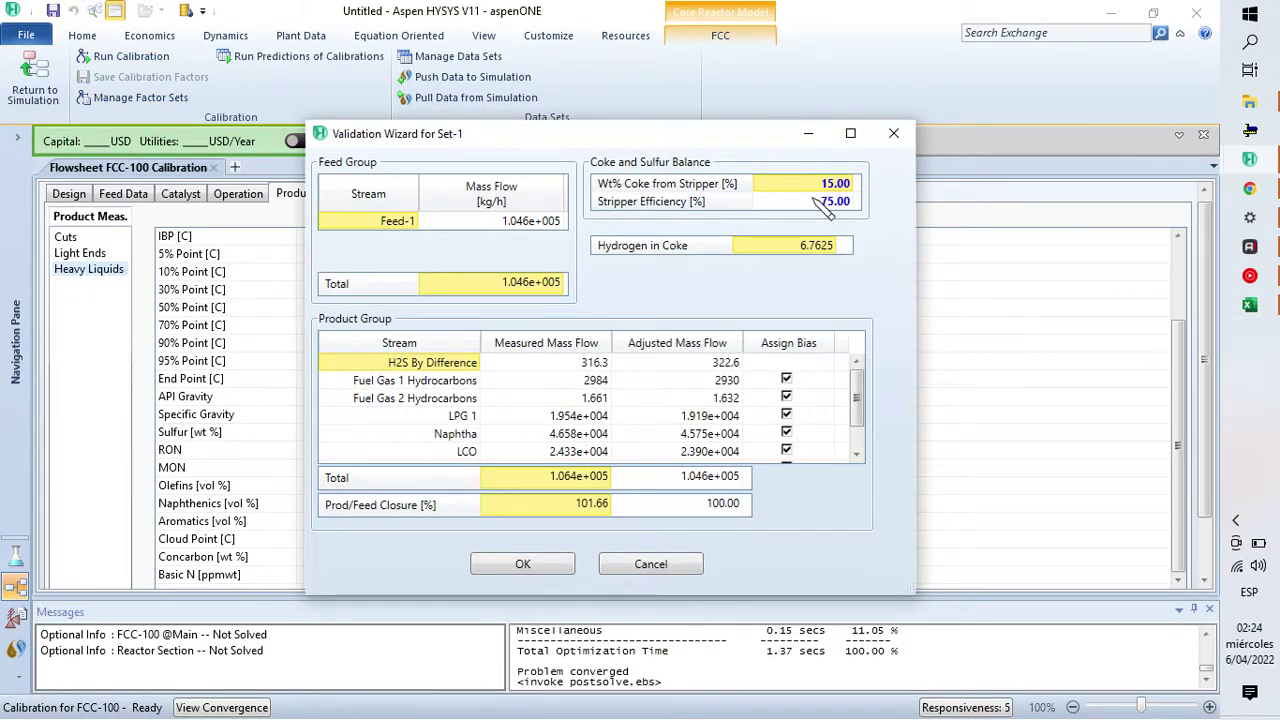
click(548, 565)
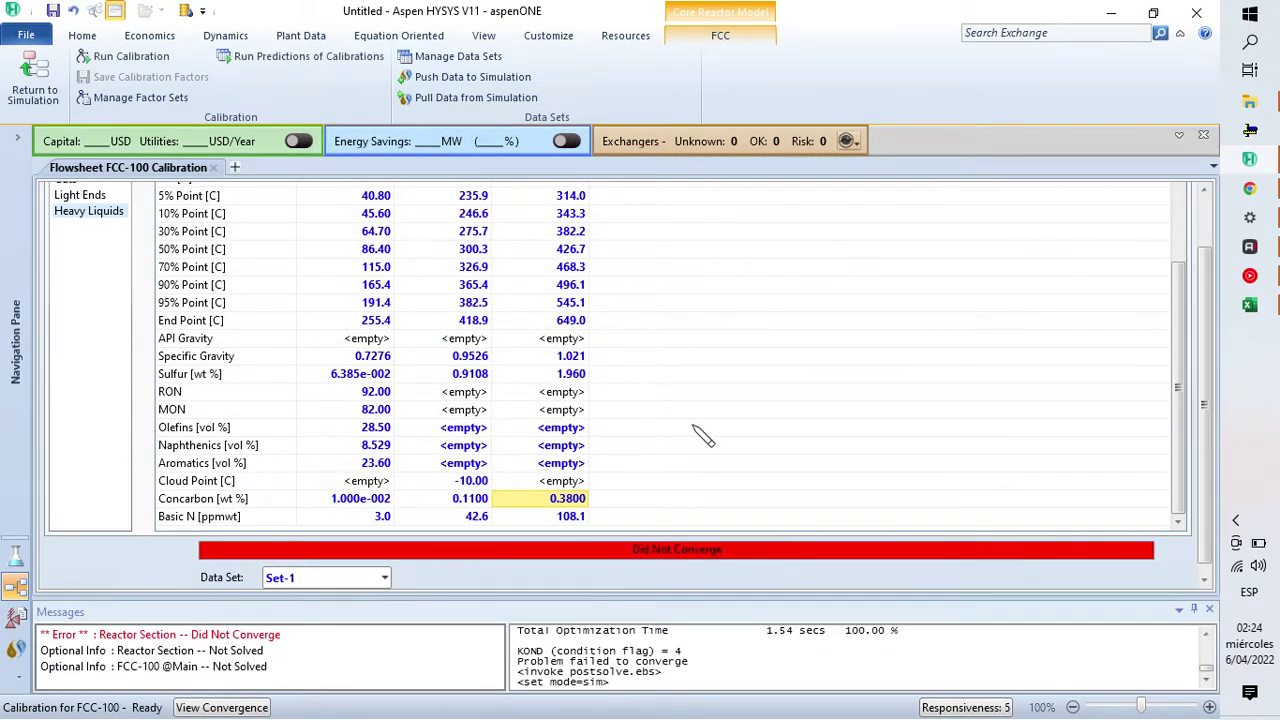
drag(625, 598, 625, 596)
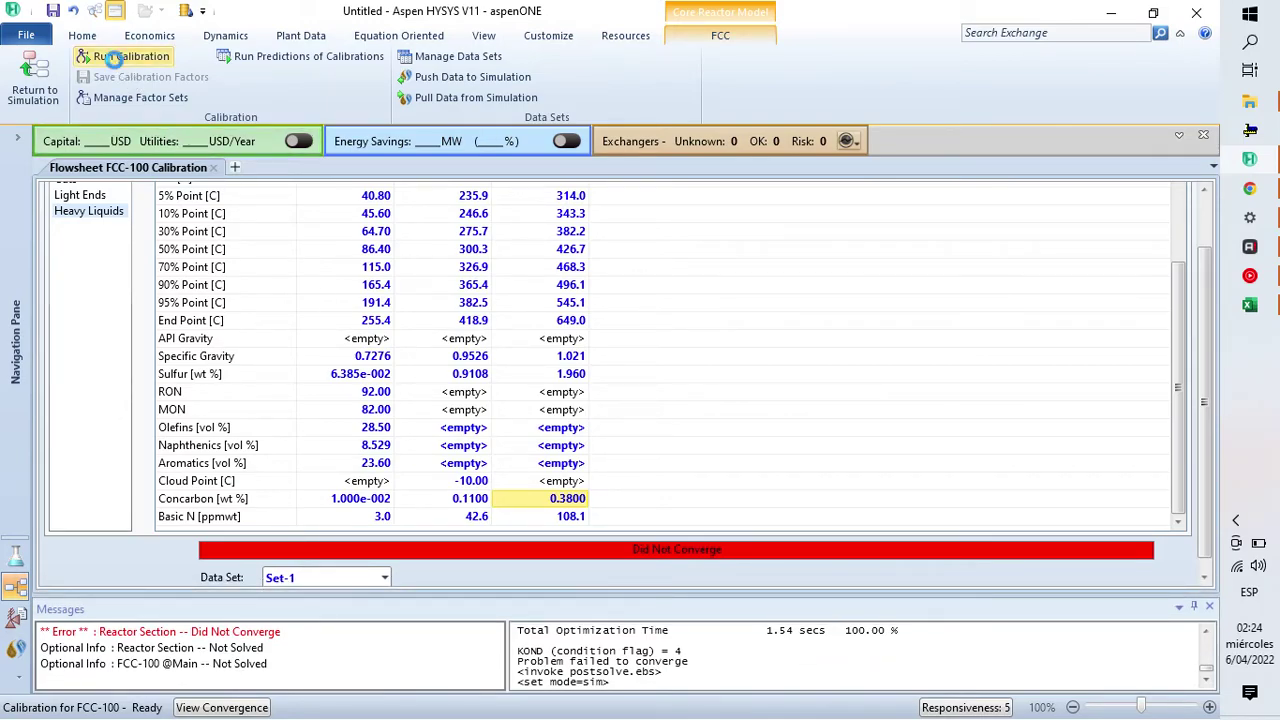
Step: Run the calibration again with the validation data accepted, and enlarge the messages area to show the solver trace
click(112, 57)
click(526, 564)
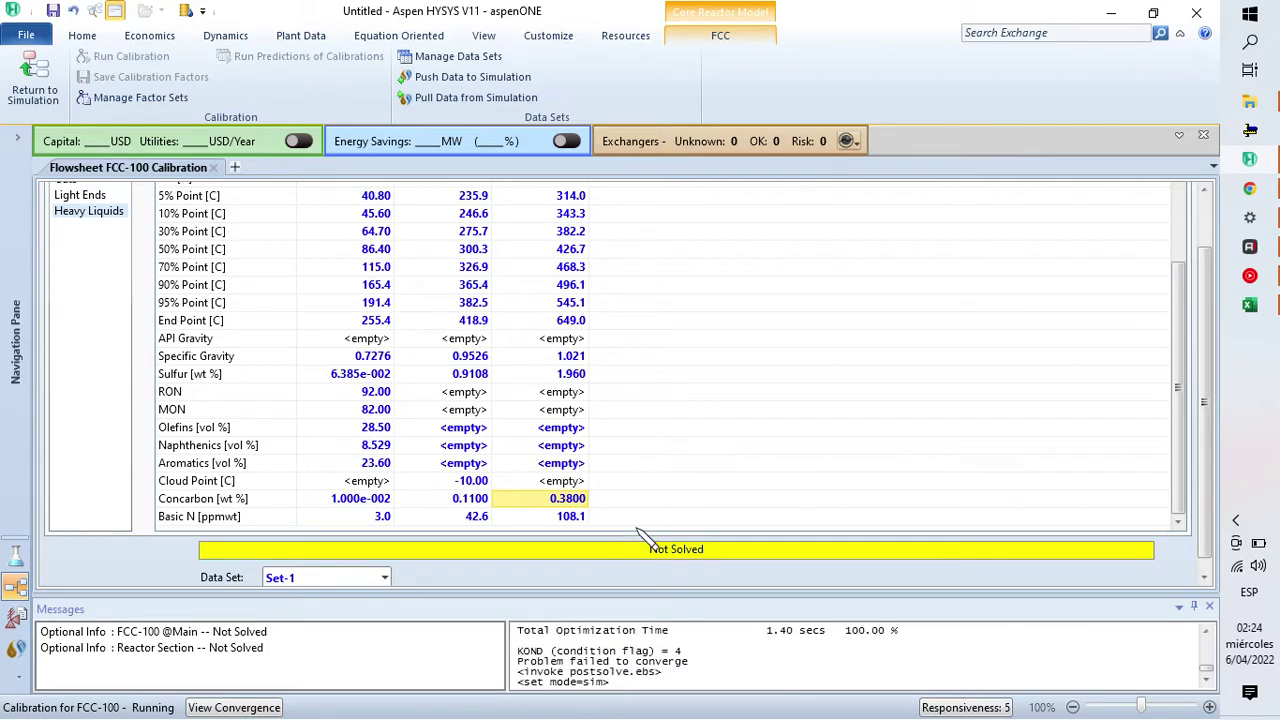
drag(643, 598, 640, 311)
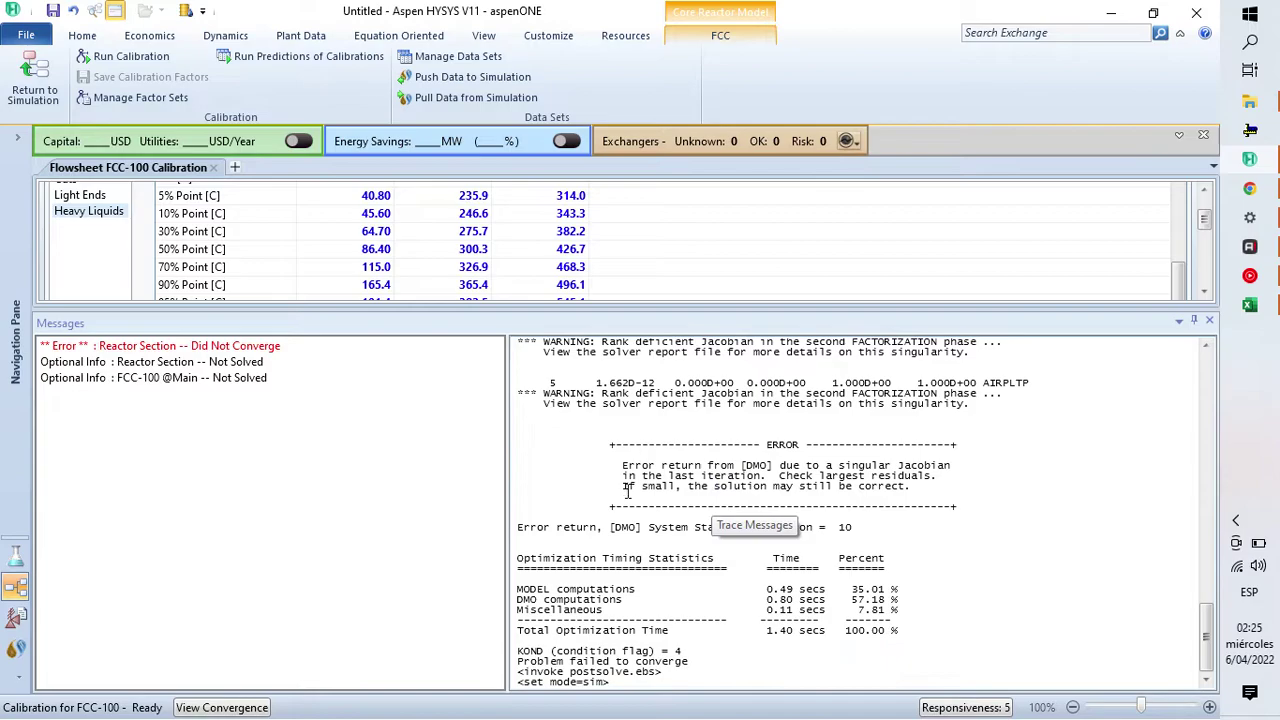
Step: Try running the FCC-100 calibration once more with the Set-1 validation mass balance accepted
click(130, 56)
click(533, 568)
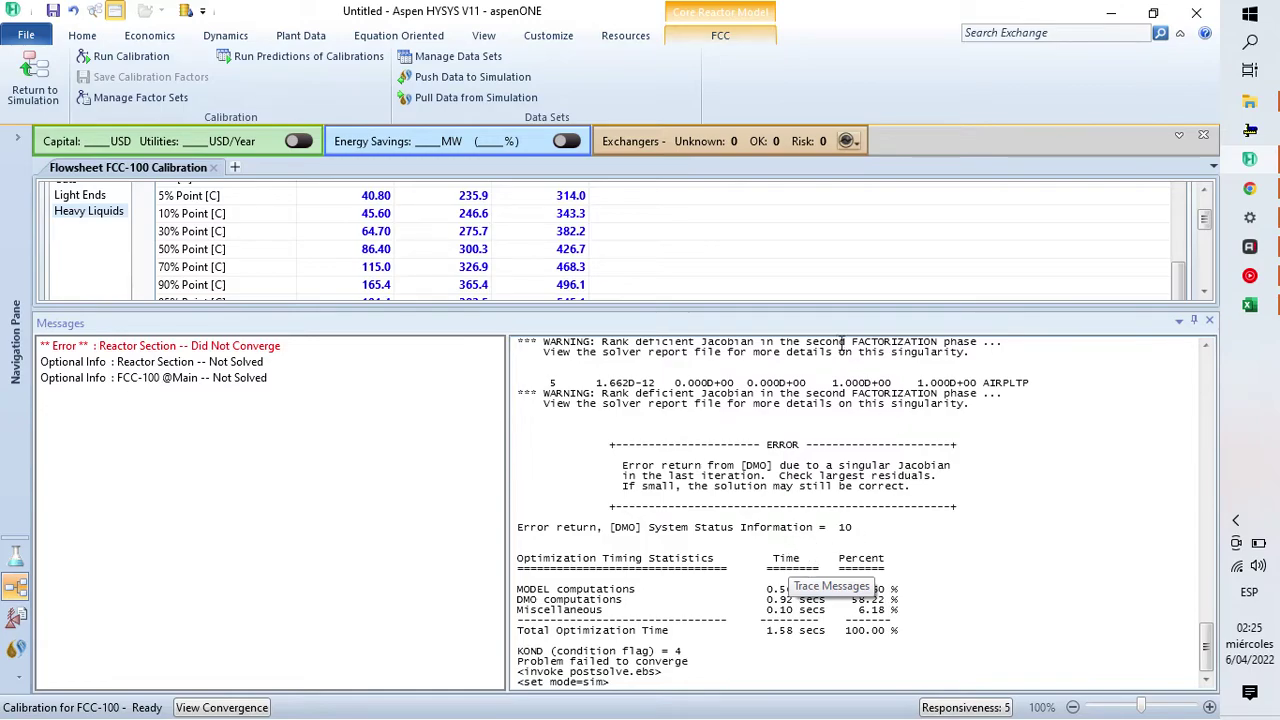
Step: Switch the creep step parameters on in the calibration's solver options, under the operation settings
drag(840, 312, 829, 366)
drag(1206, 252, 1206, 212)
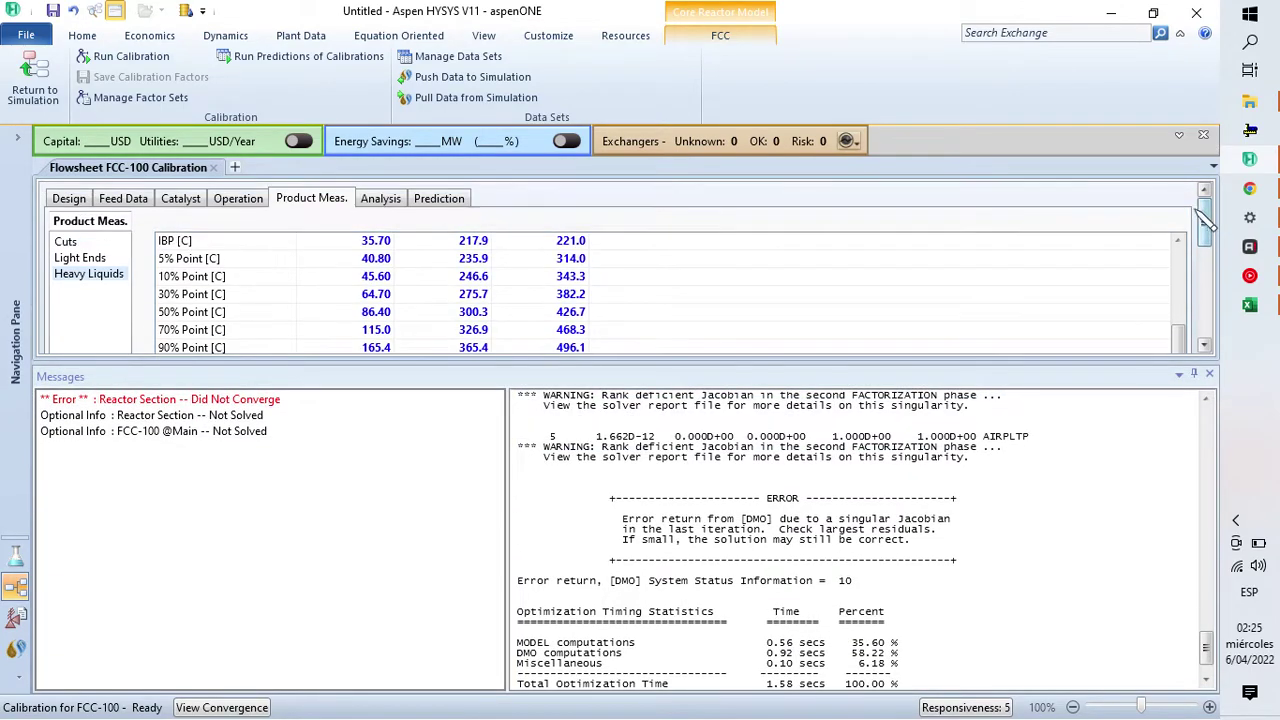
click(240, 199)
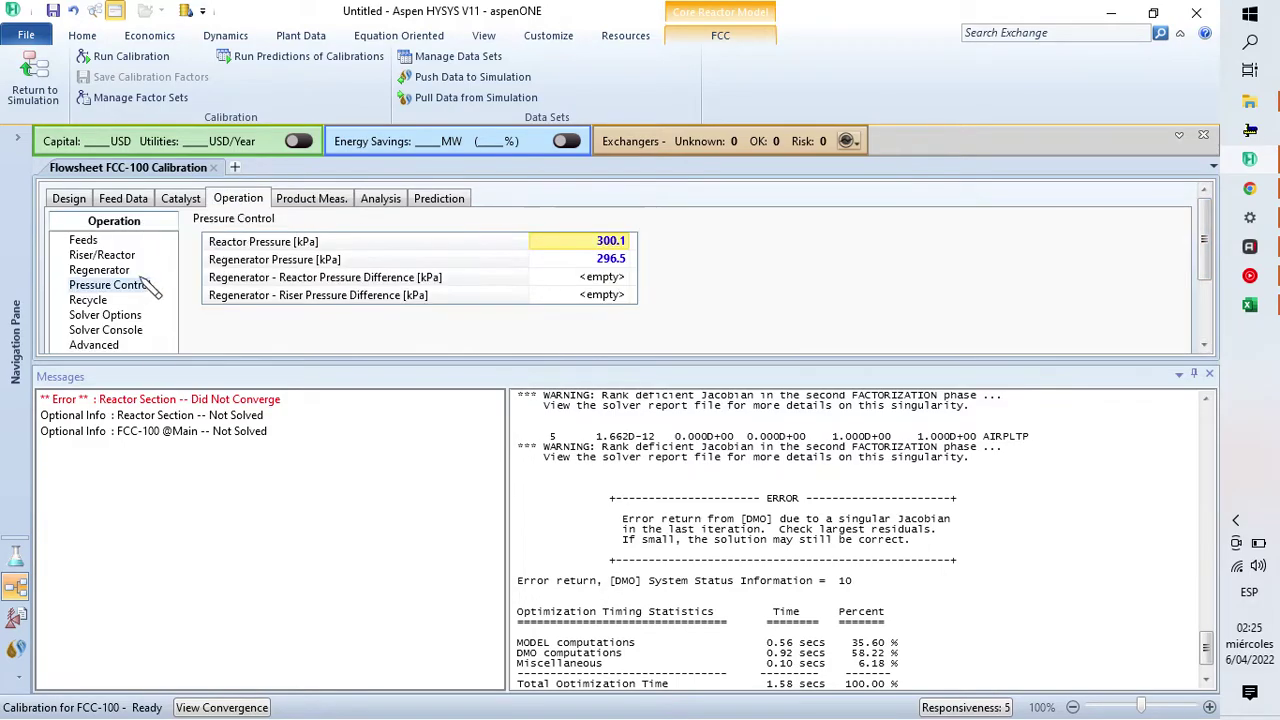
click(117, 318)
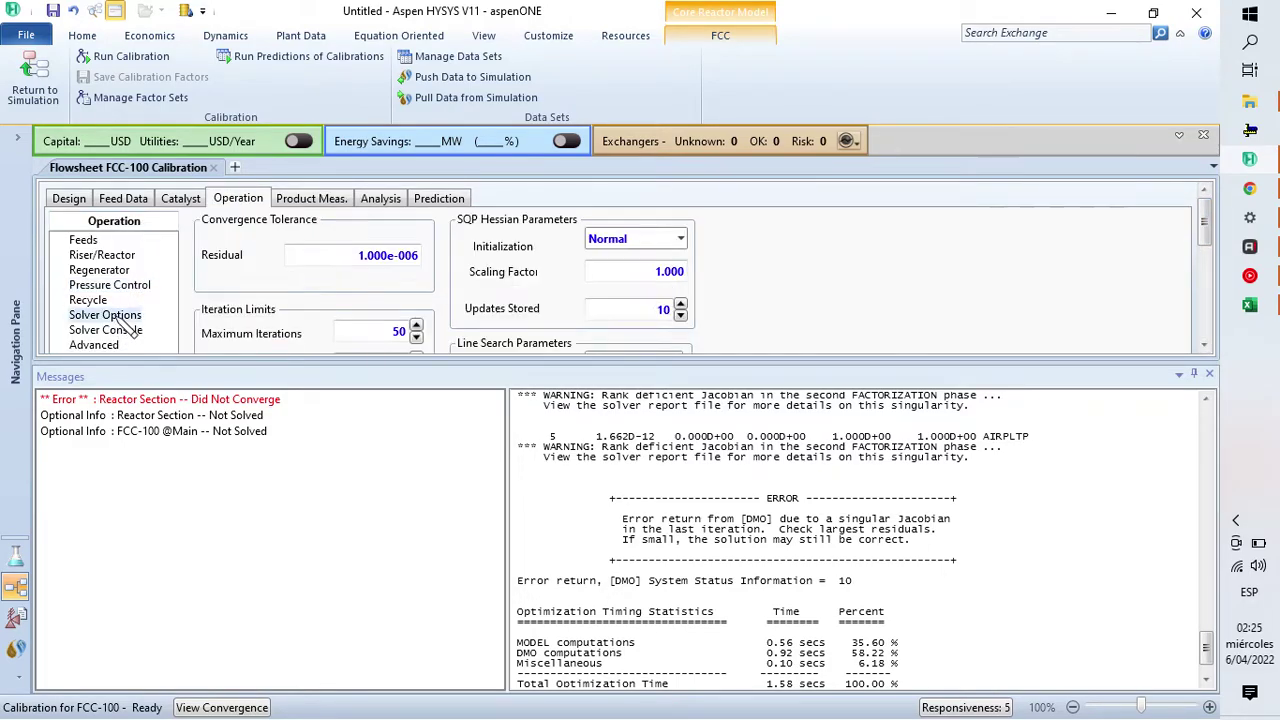
drag(547, 362, 547, 574)
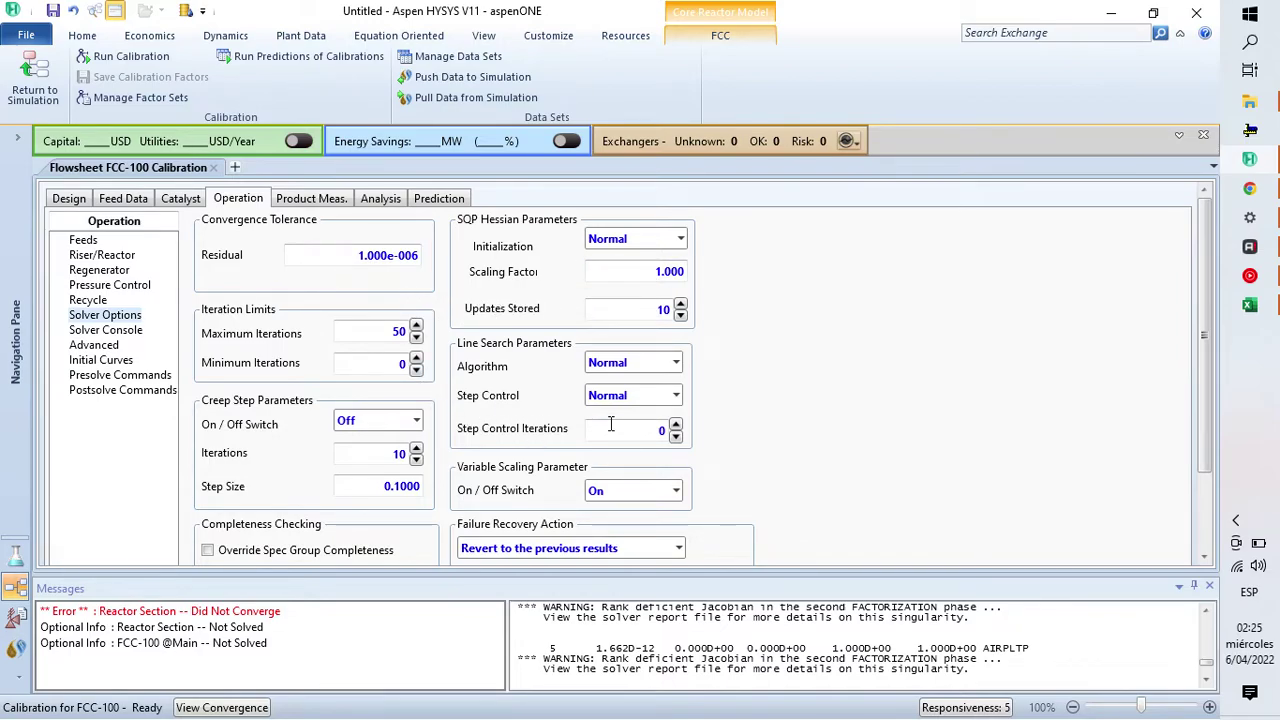
scroll(583, 488, down, 3)
scroll(570, 484, down, 1)
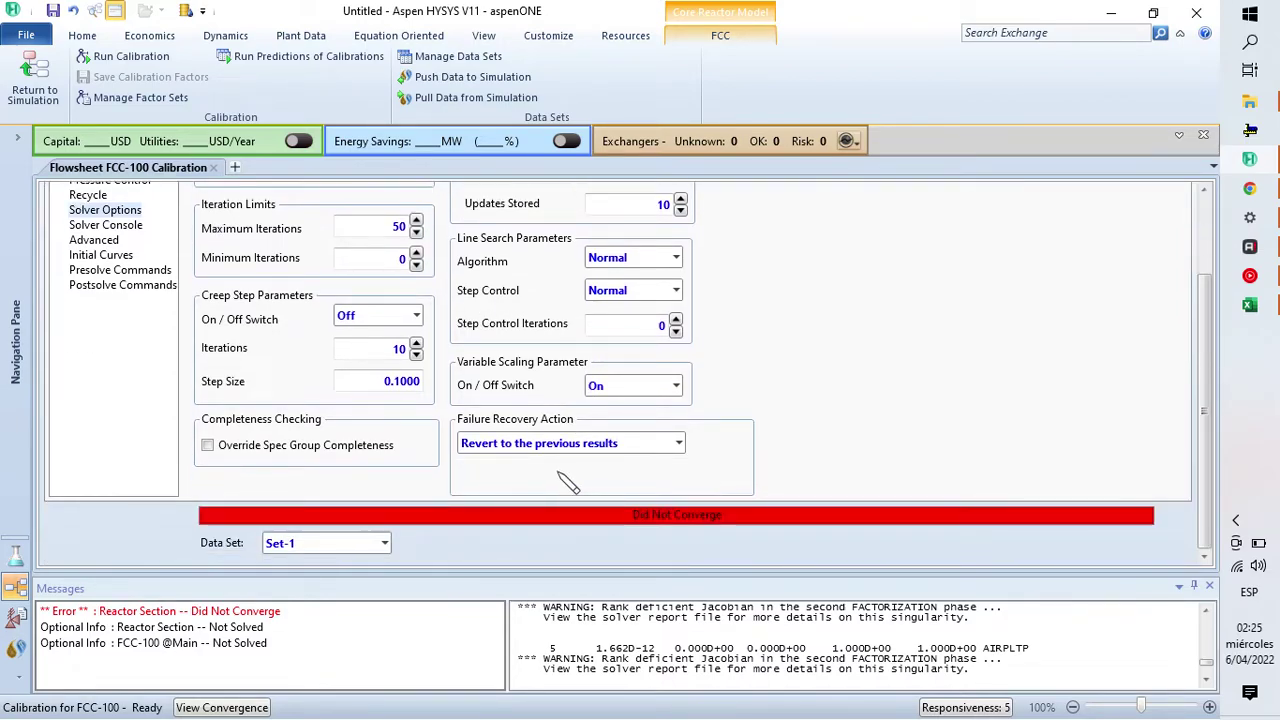
click(416, 315)
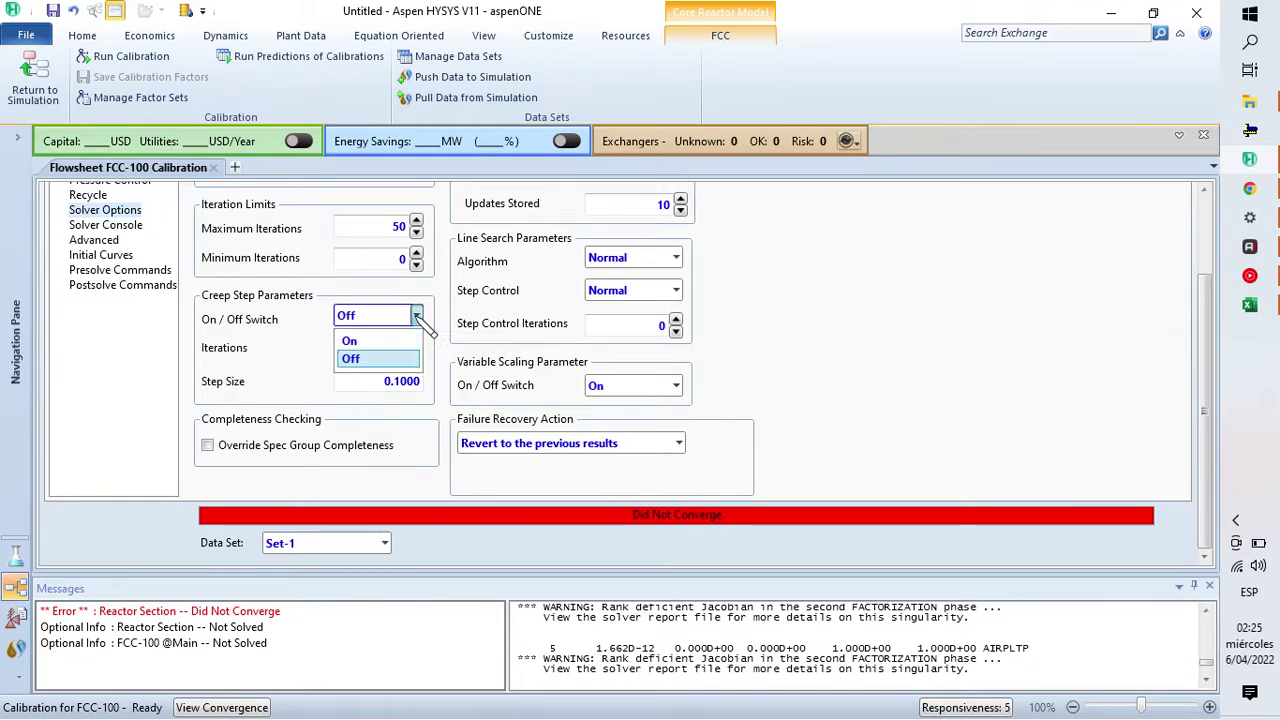
click(370, 343)
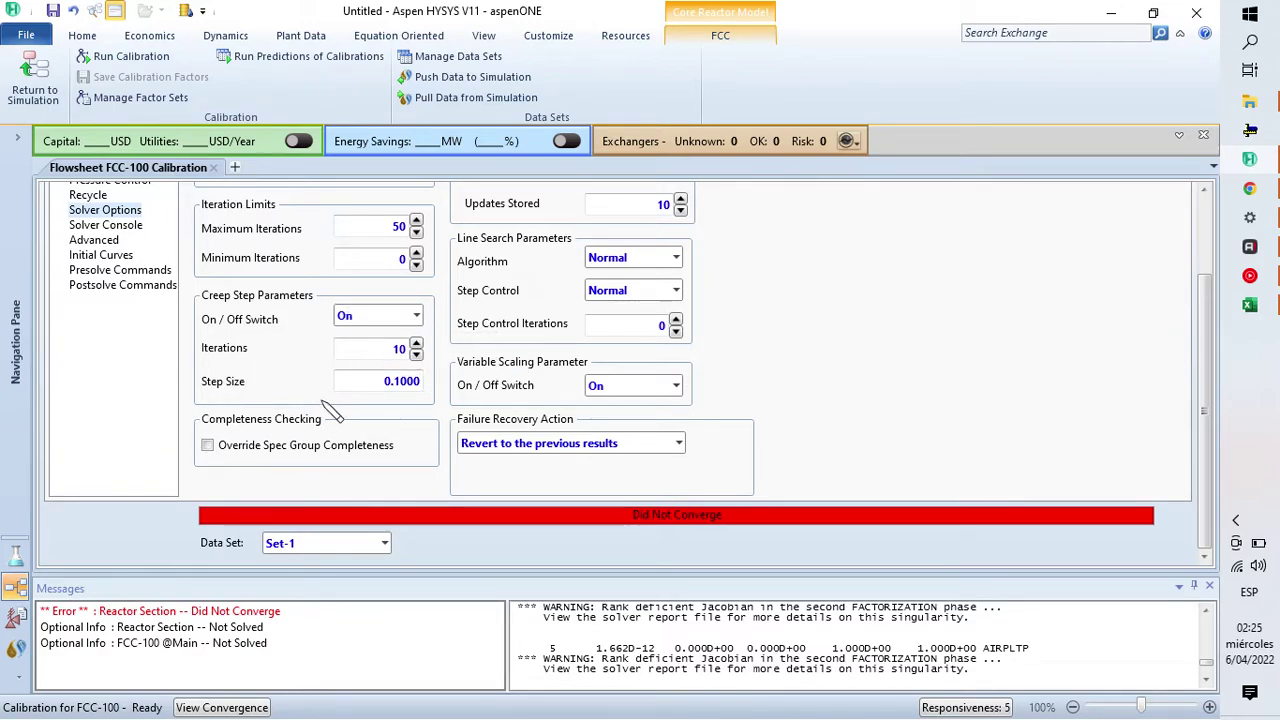
scroll(477, 400, up, 3)
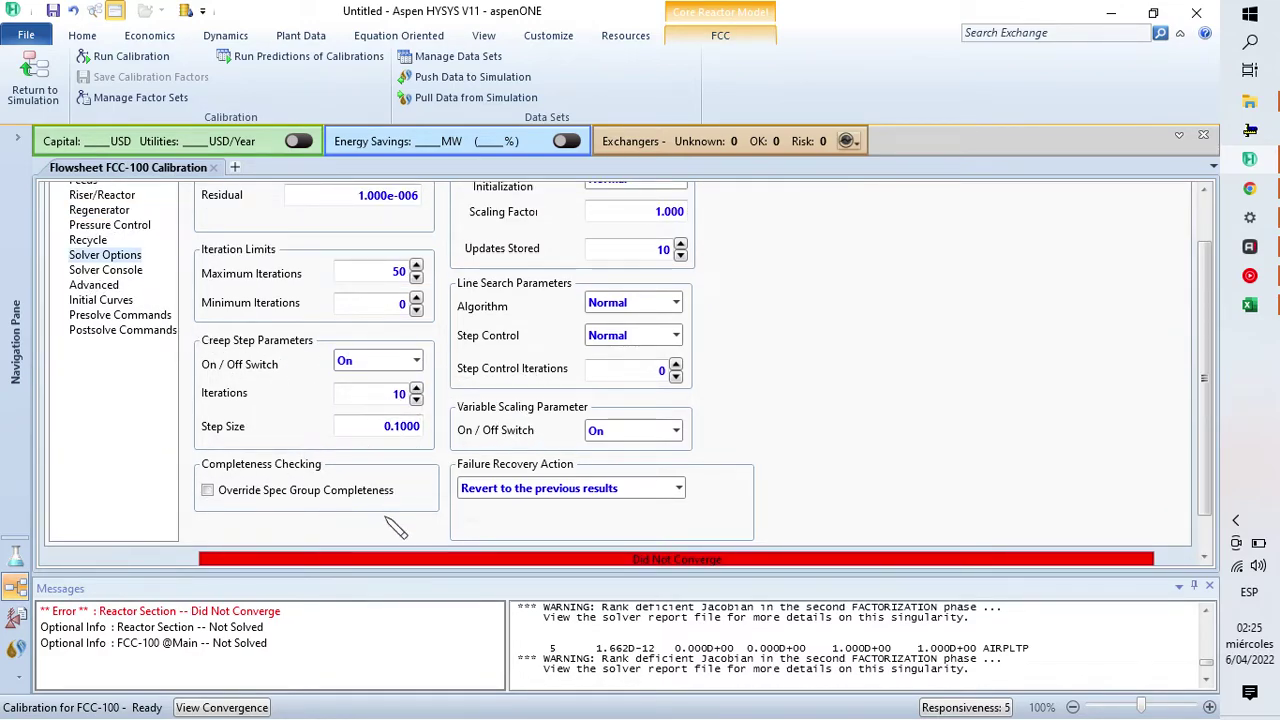
scroll(492, 348, up, 4)
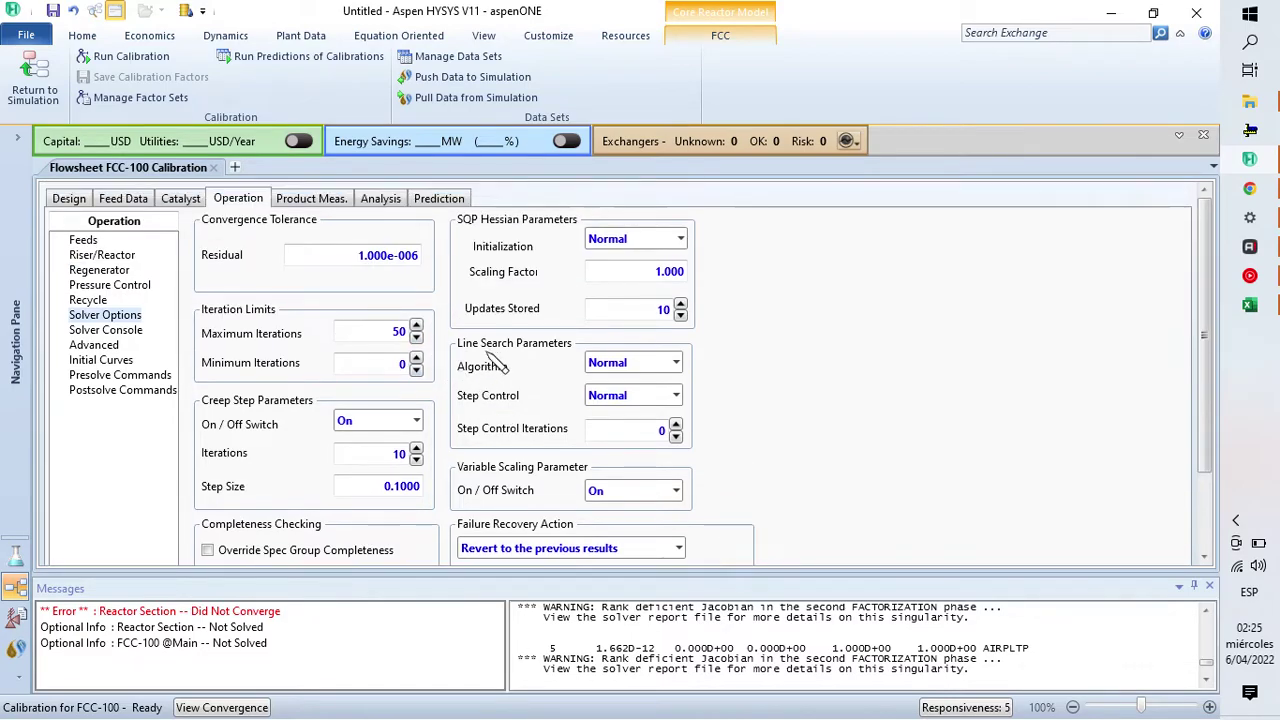
Step: Return to the heavy liquids product measurements and rerun the calibration, accepting the Set-1 validation mass balance
click(318, 200)
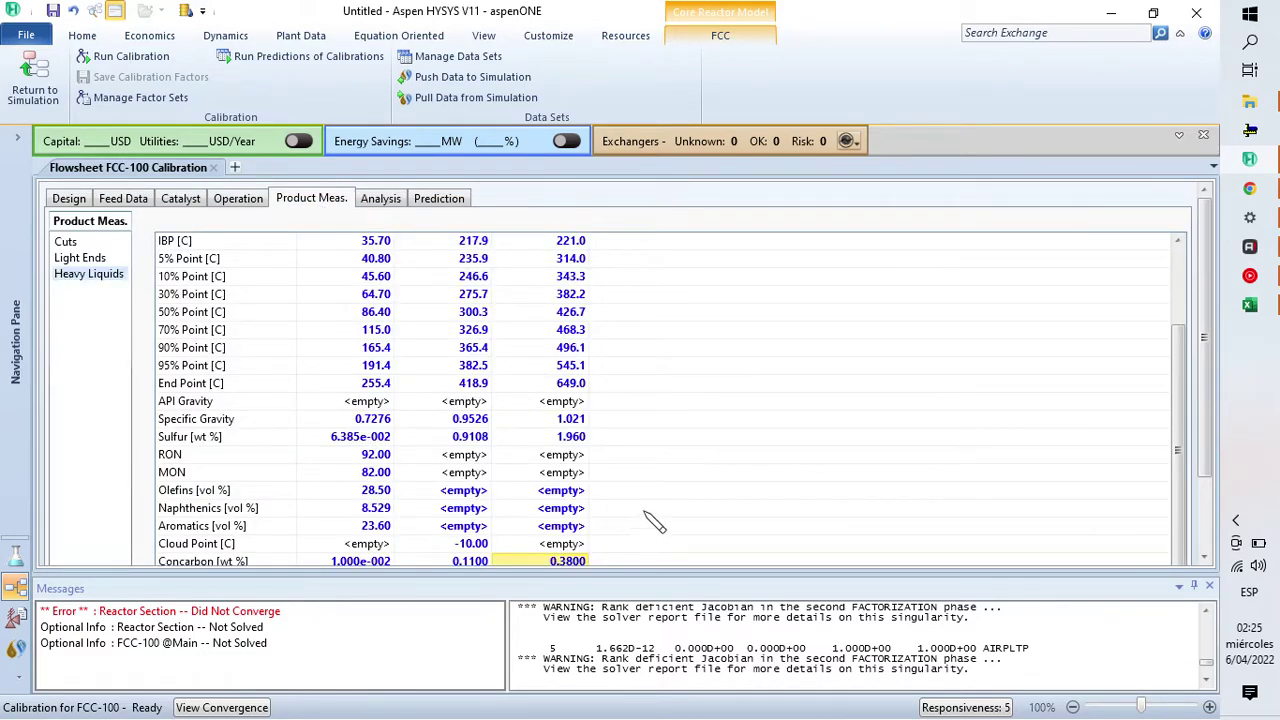
scroll(645, 512, up, 2)
drag(622, 577, 616, 330)
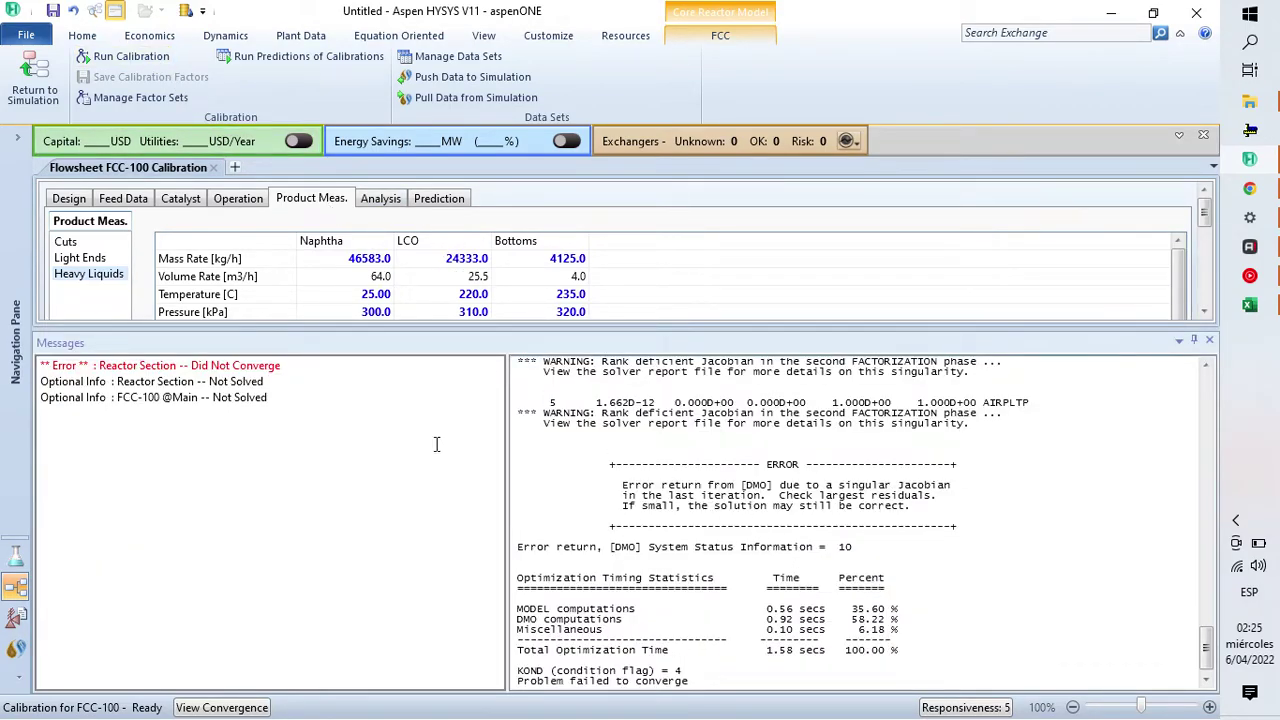
click(100, 55)
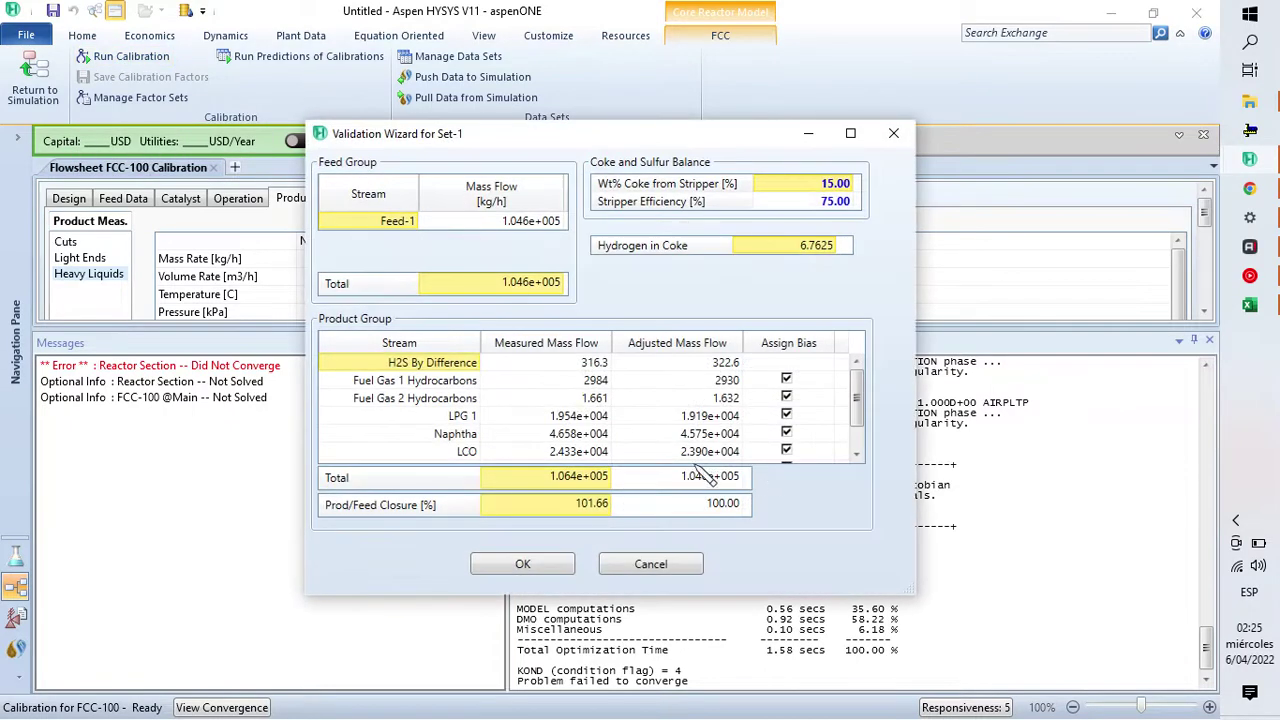
click(521, 566)
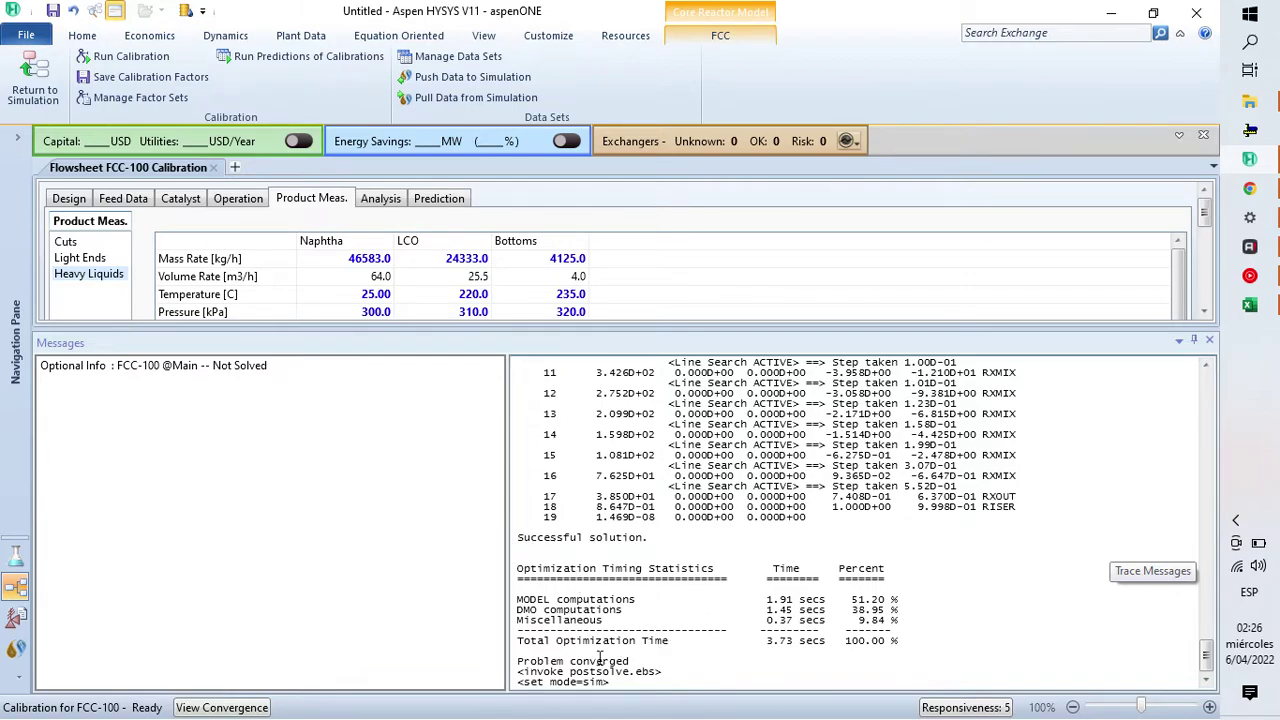
Step: Examine the calibration status below the heavy liquids data, and review the calibration factors summary with its delumping and property curves
drag(1108, 331, 1026, 605)
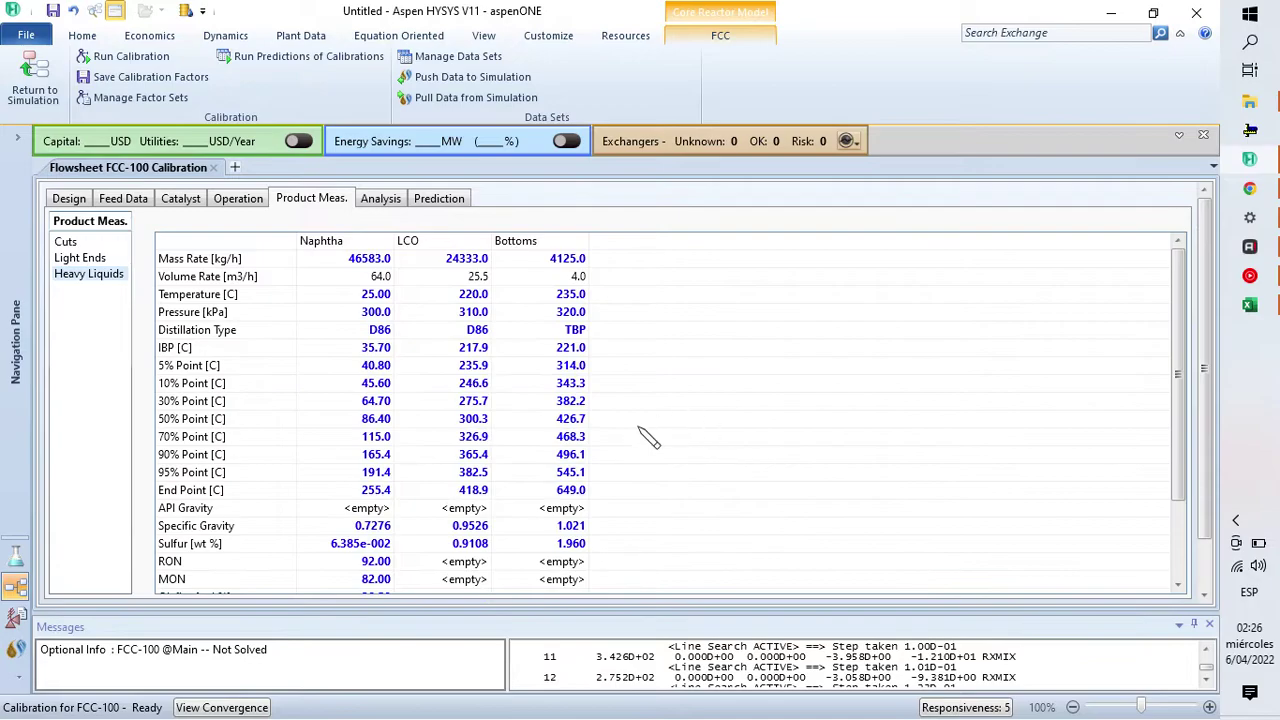
scroll(700, 445, down, 2)
scroll(855, 487, up, 2)
scroll(1206, 366, down, 1)
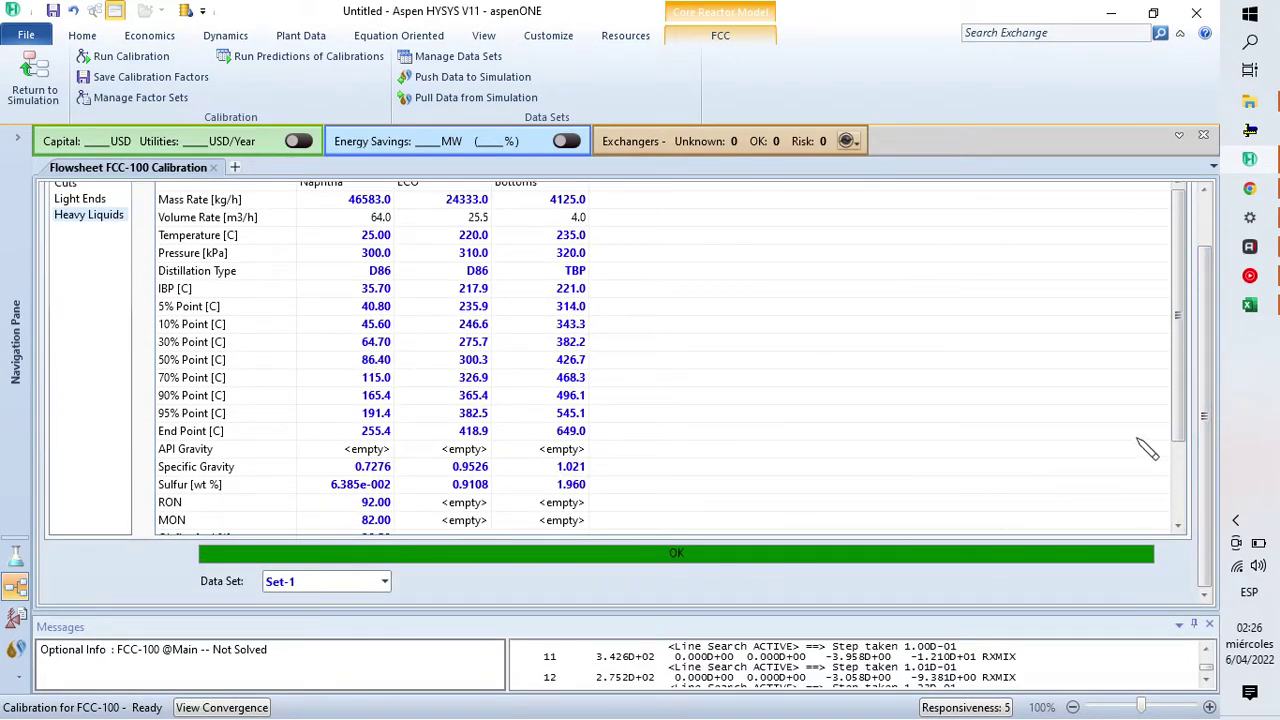
scroll(1218, 408, up, 1)
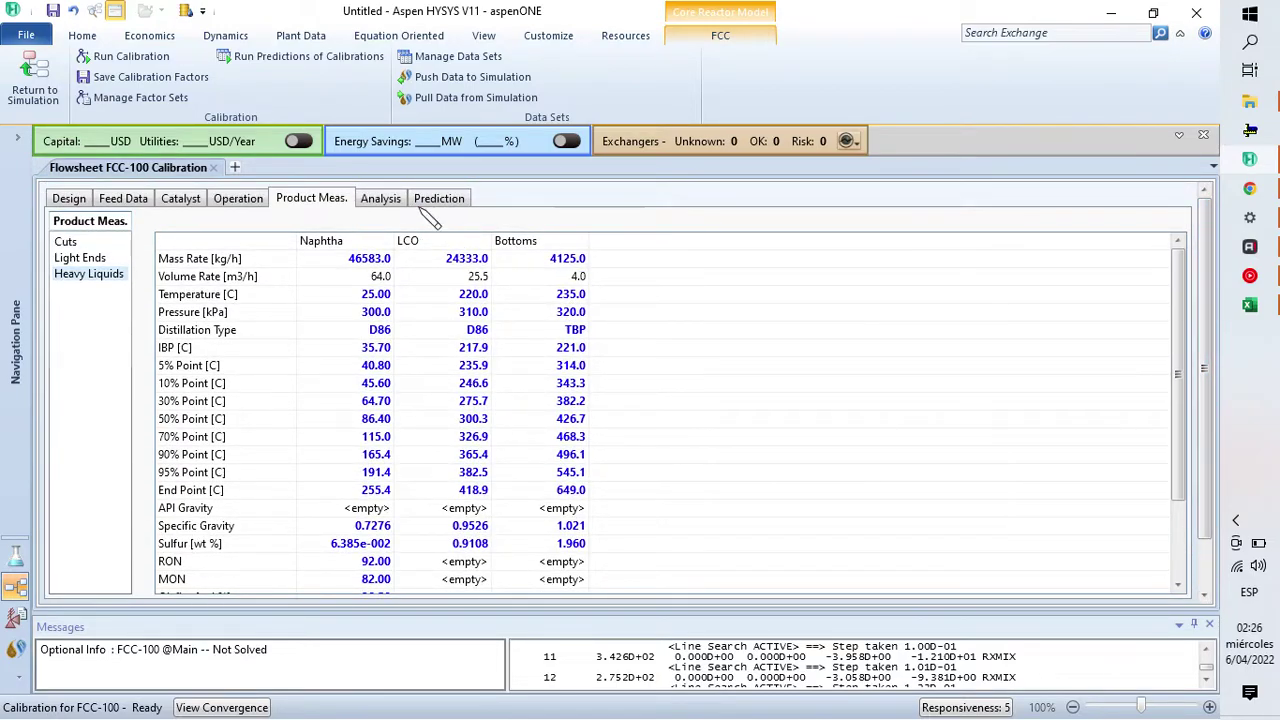
click(378, 199)
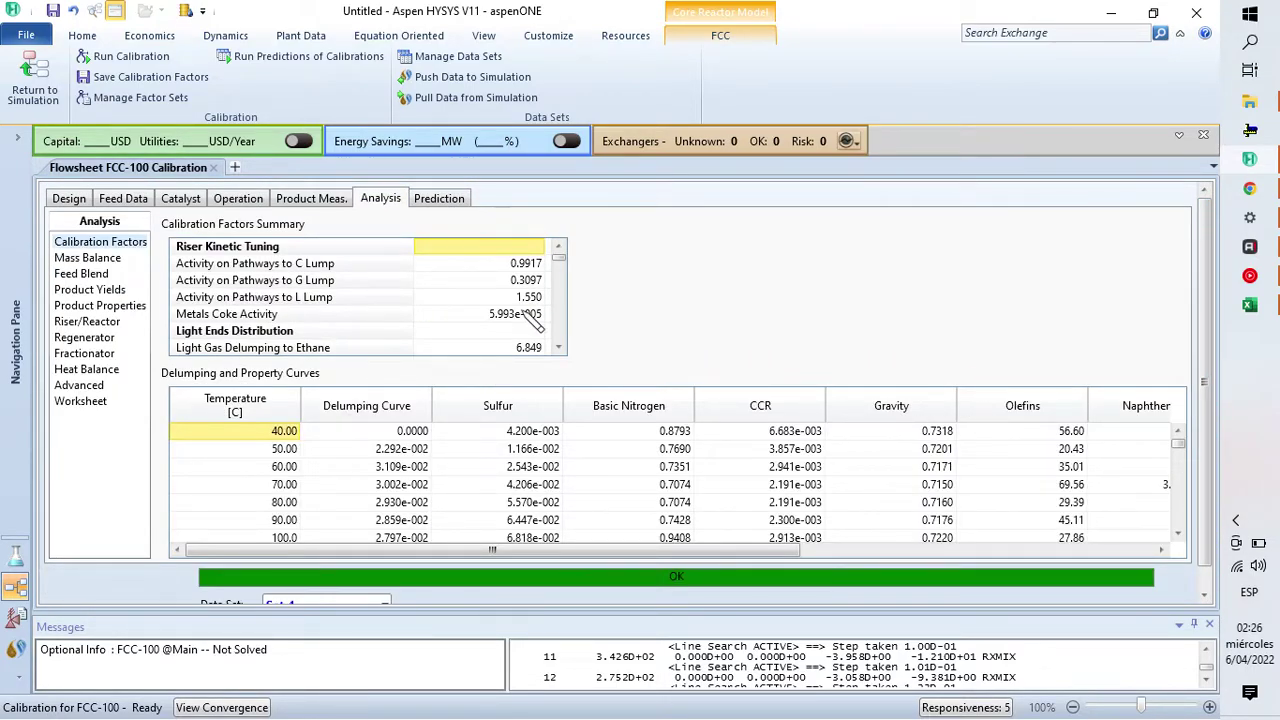
scroll(452, 385, down, 1)
scroll(458, 390, down, 10)
scroll(913, 450, up, 10)
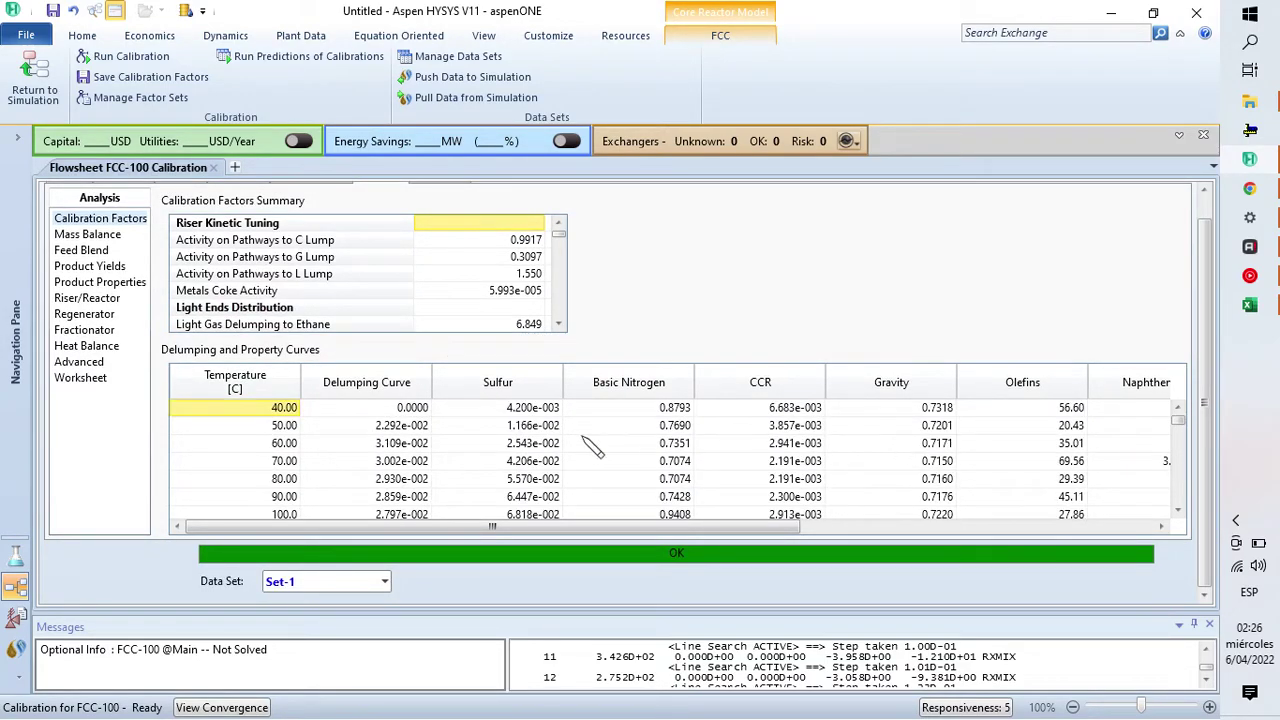
Step: Copy the apparent 671.7 and theoretical 633.9 kJ/kg heats of cracking into Excel's Data FCC heat balance table and check the relative error
click(100, 348)
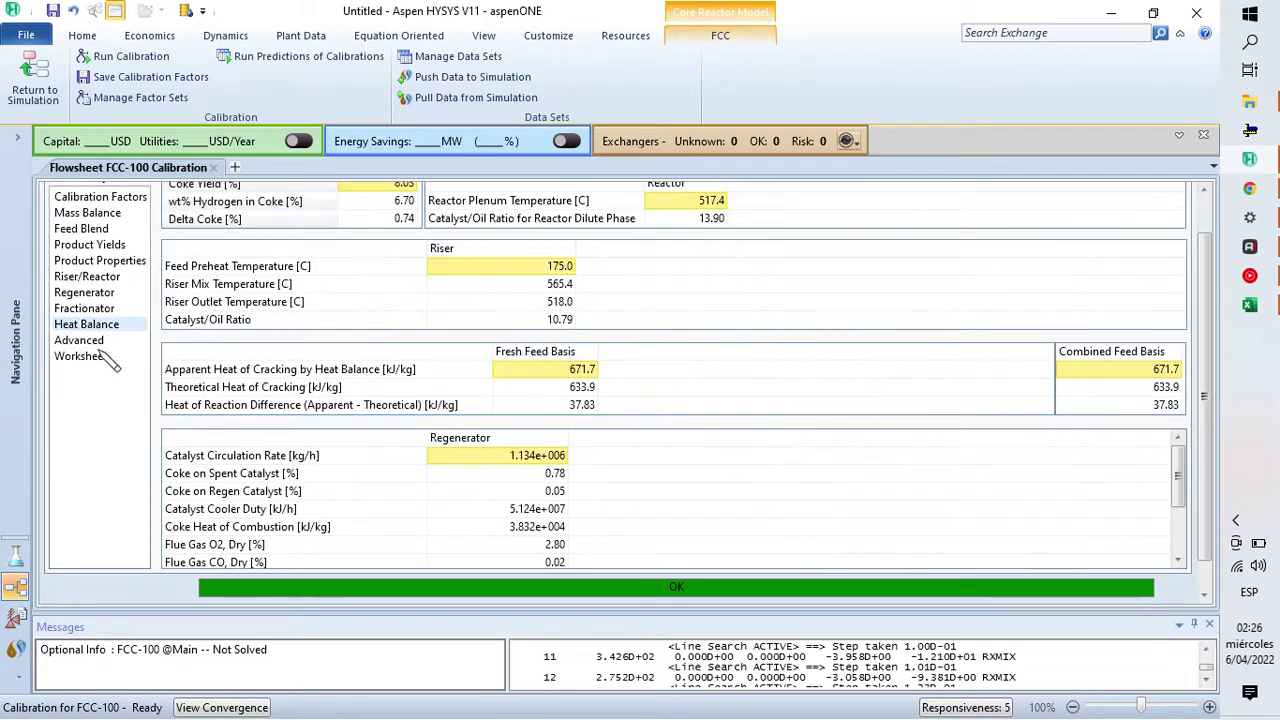
click(588, 388)
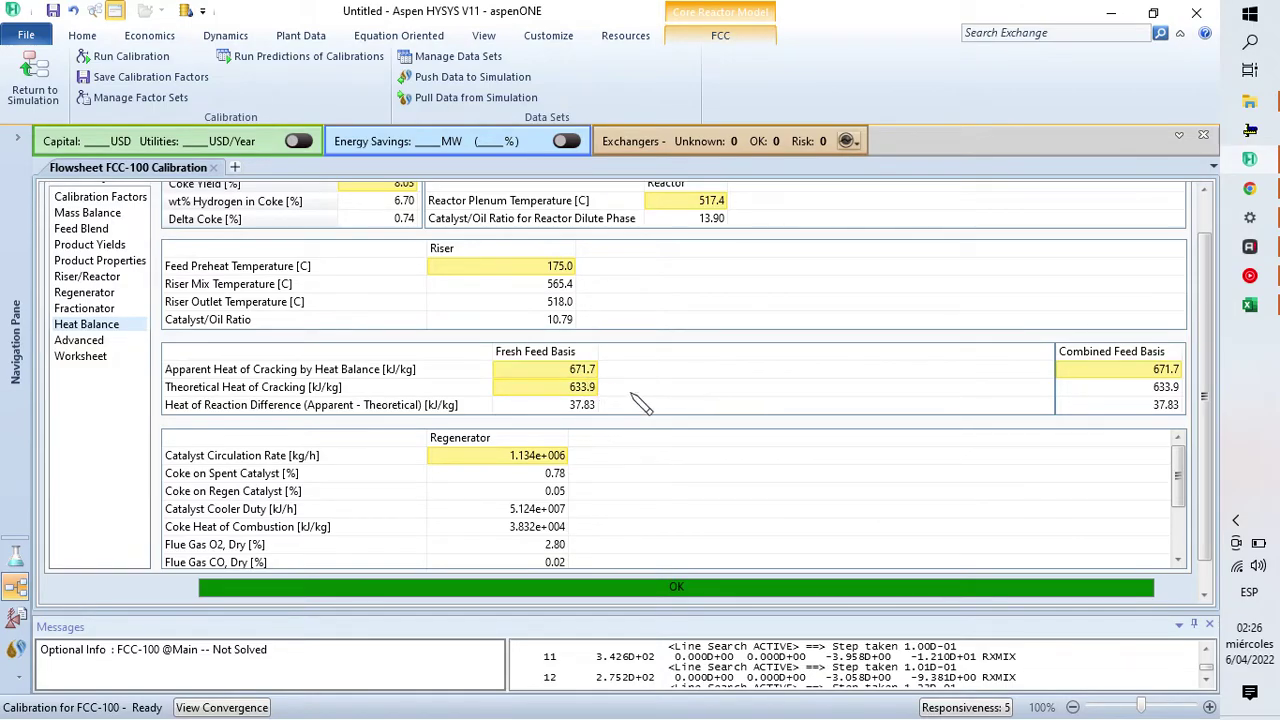
click(1249, 305)
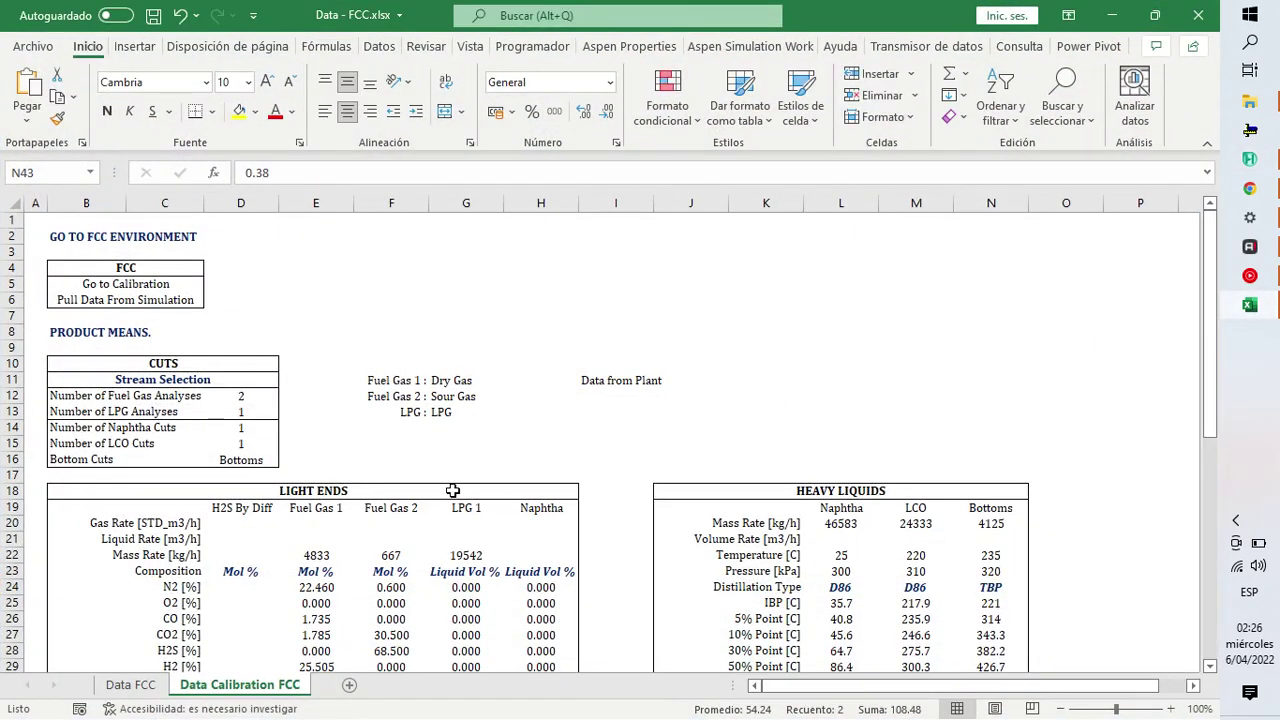
click(131, 684)
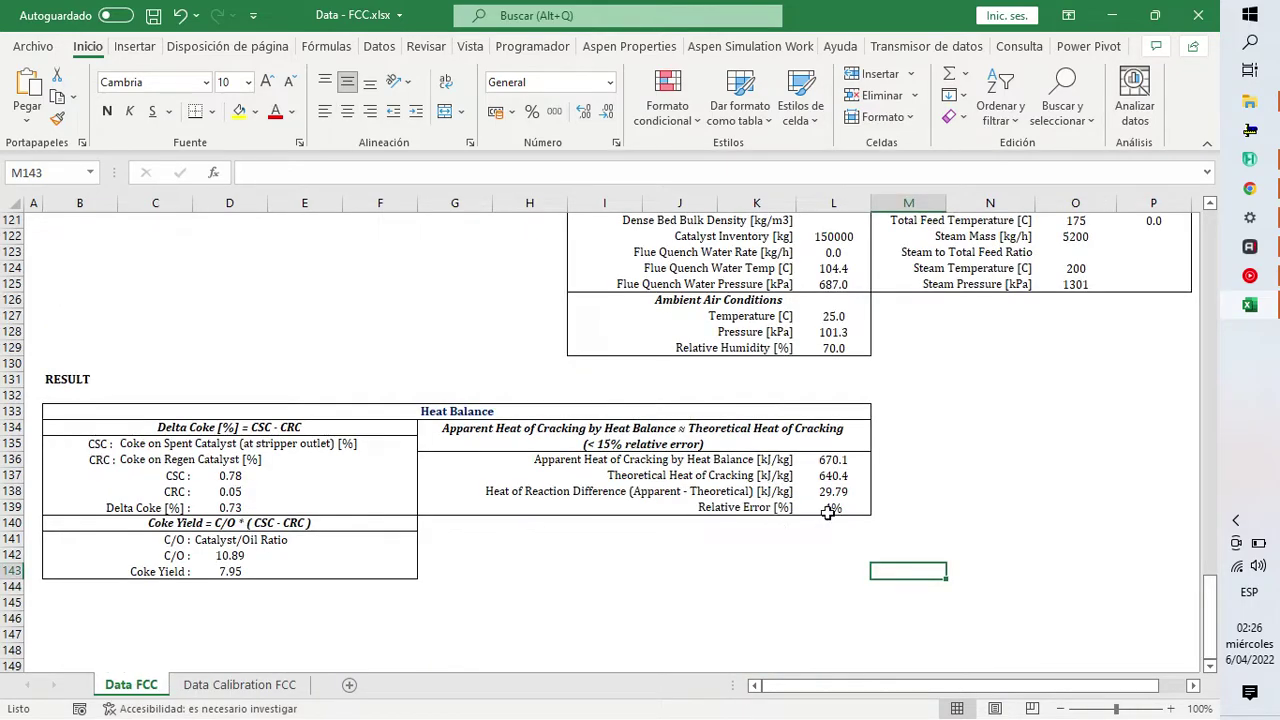
click(832, 460)
text(671.7 633.9)
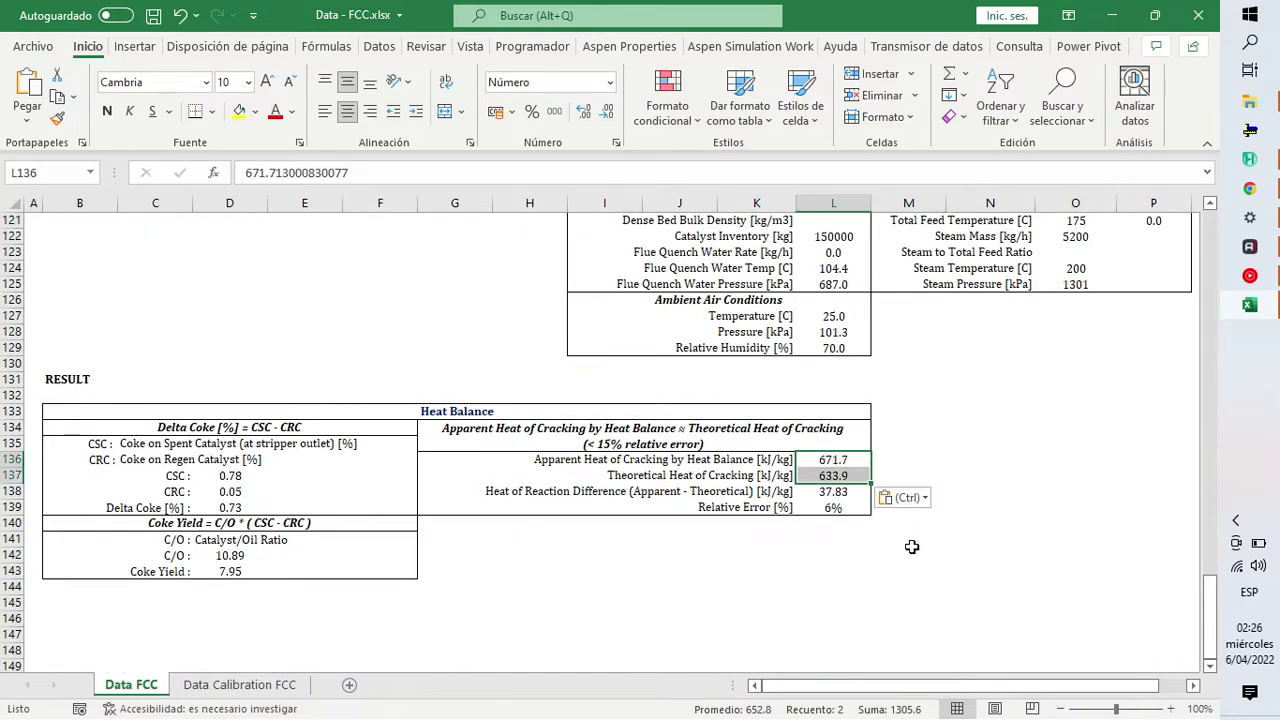
click(835, 509)
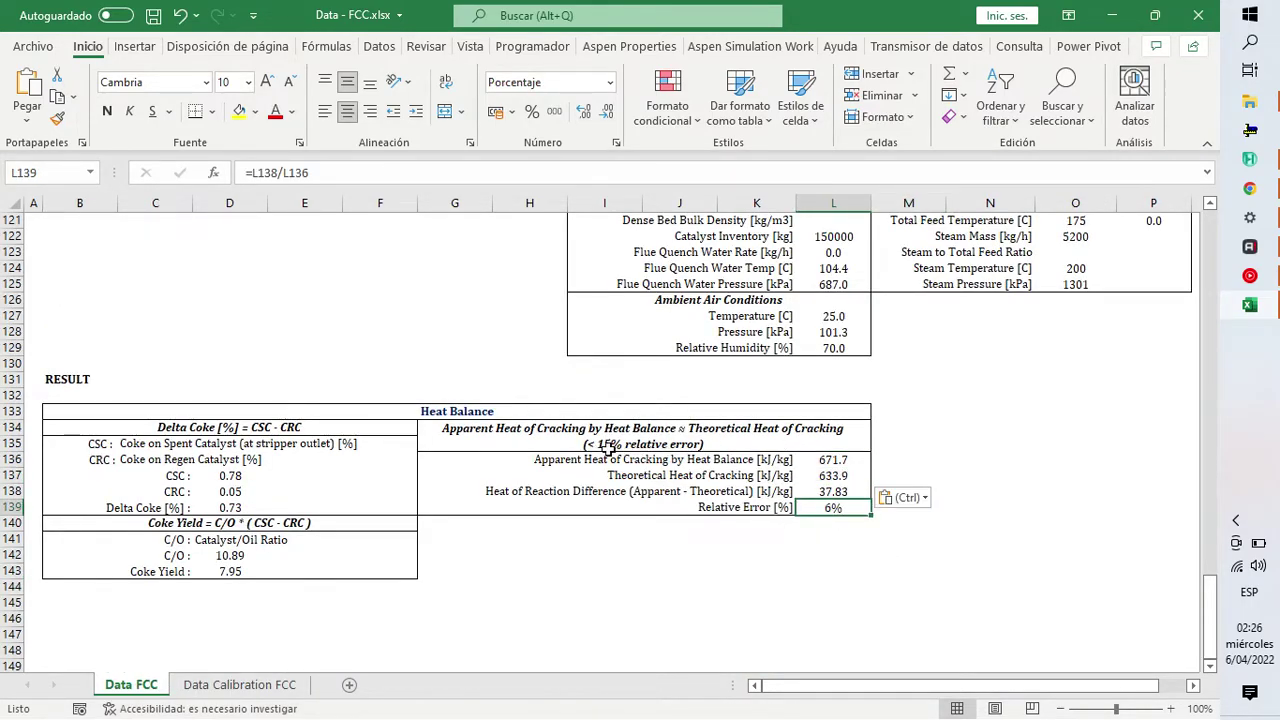
click(906, 558)
Step: Back in Aspen HYSYS, start saving the calibration factors, marking Set-1 for saving and for use in the simulation
click(1249, 314)
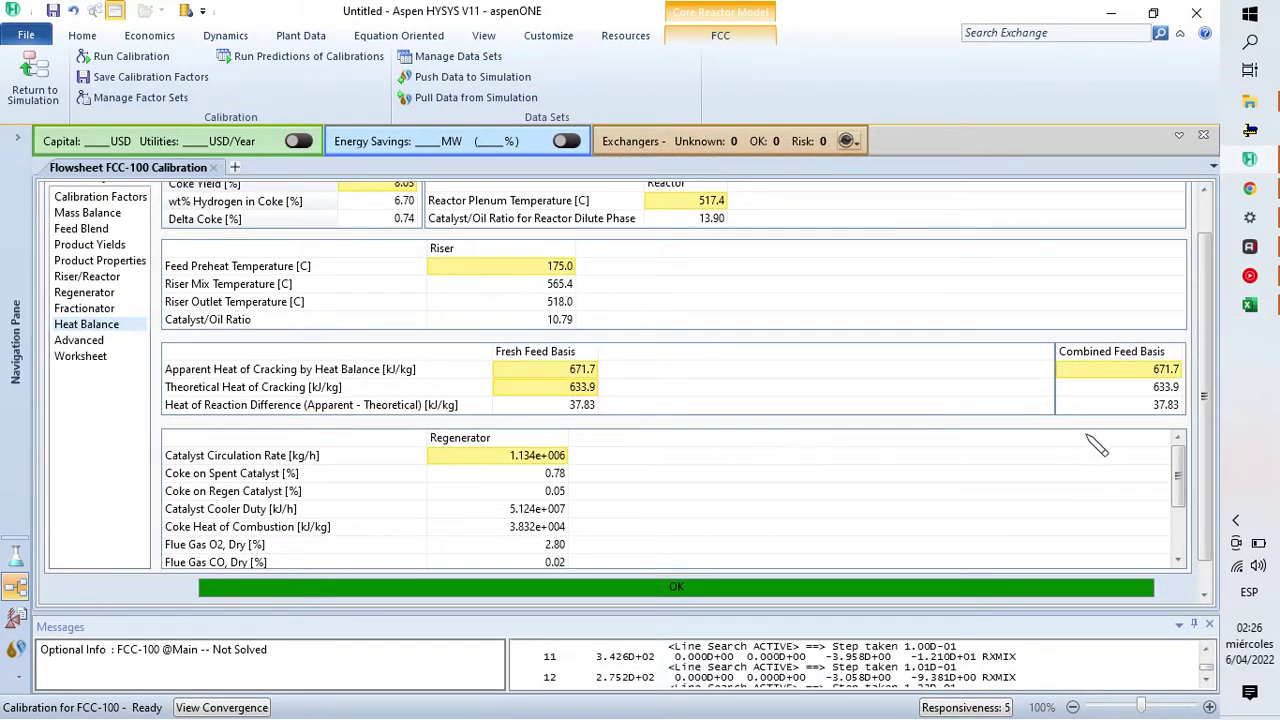
scroll(1215, 432, up, 2)
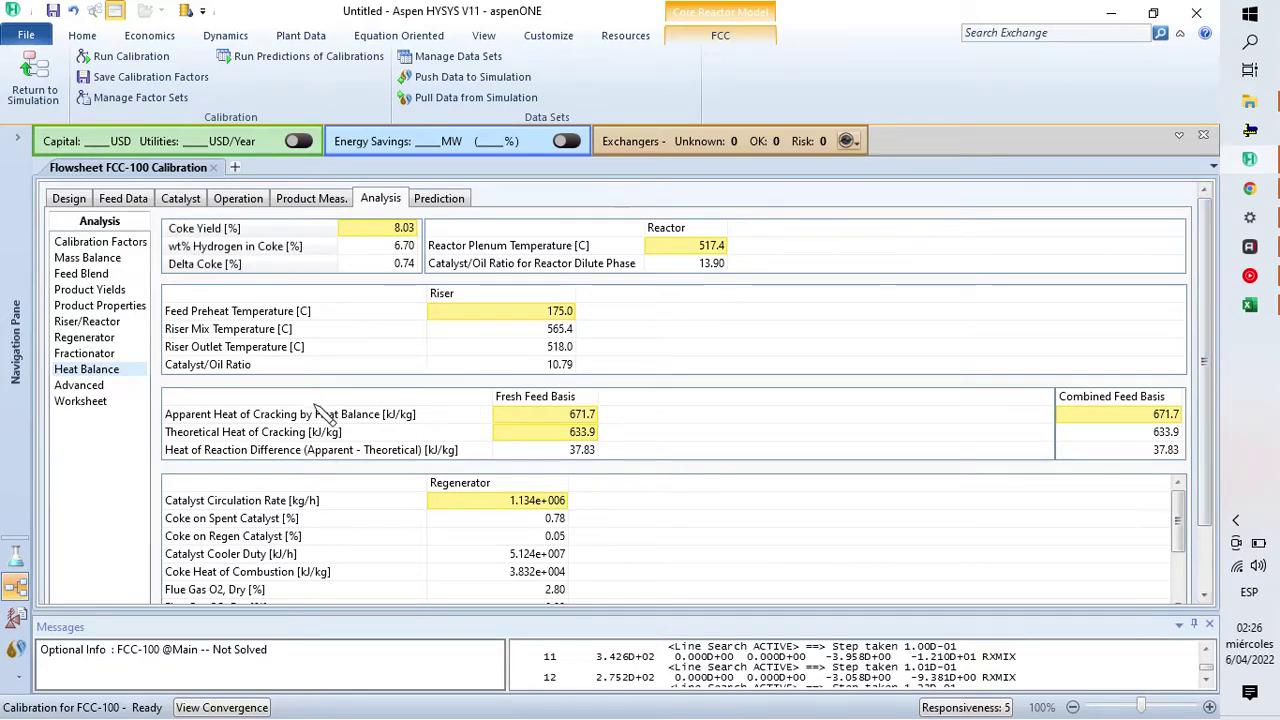
click(150, 77)
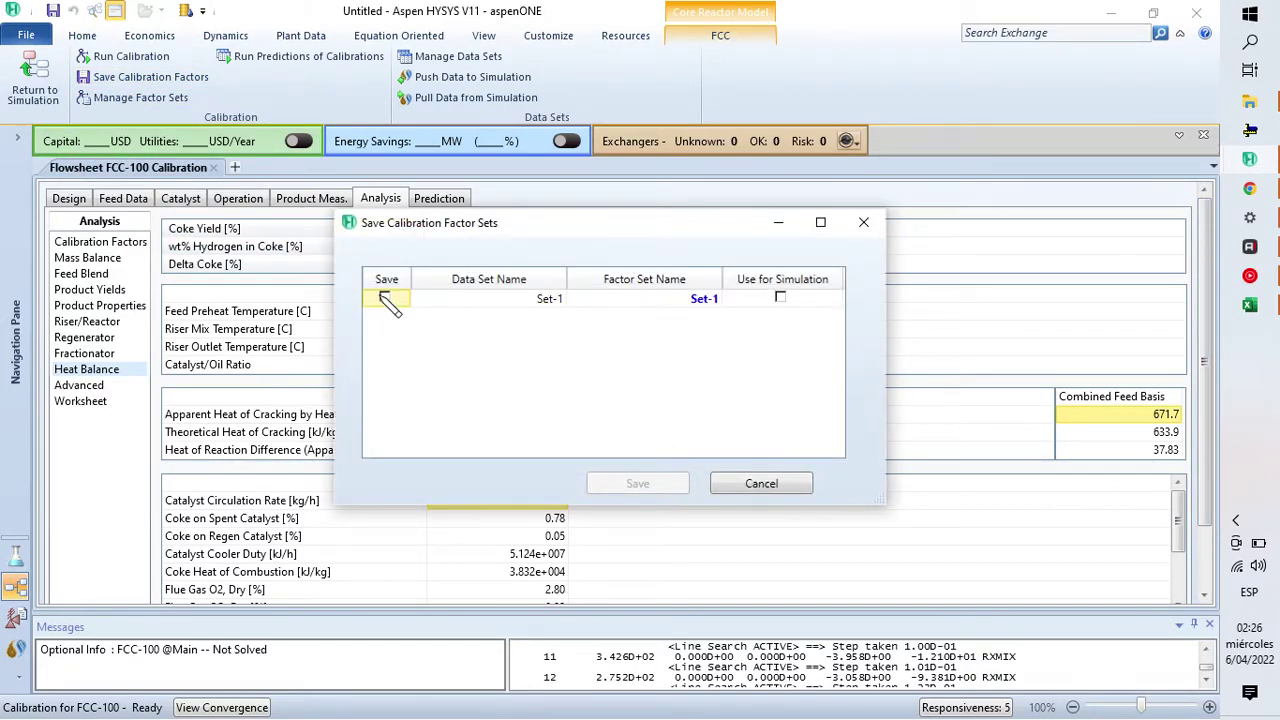
click(384, 297)
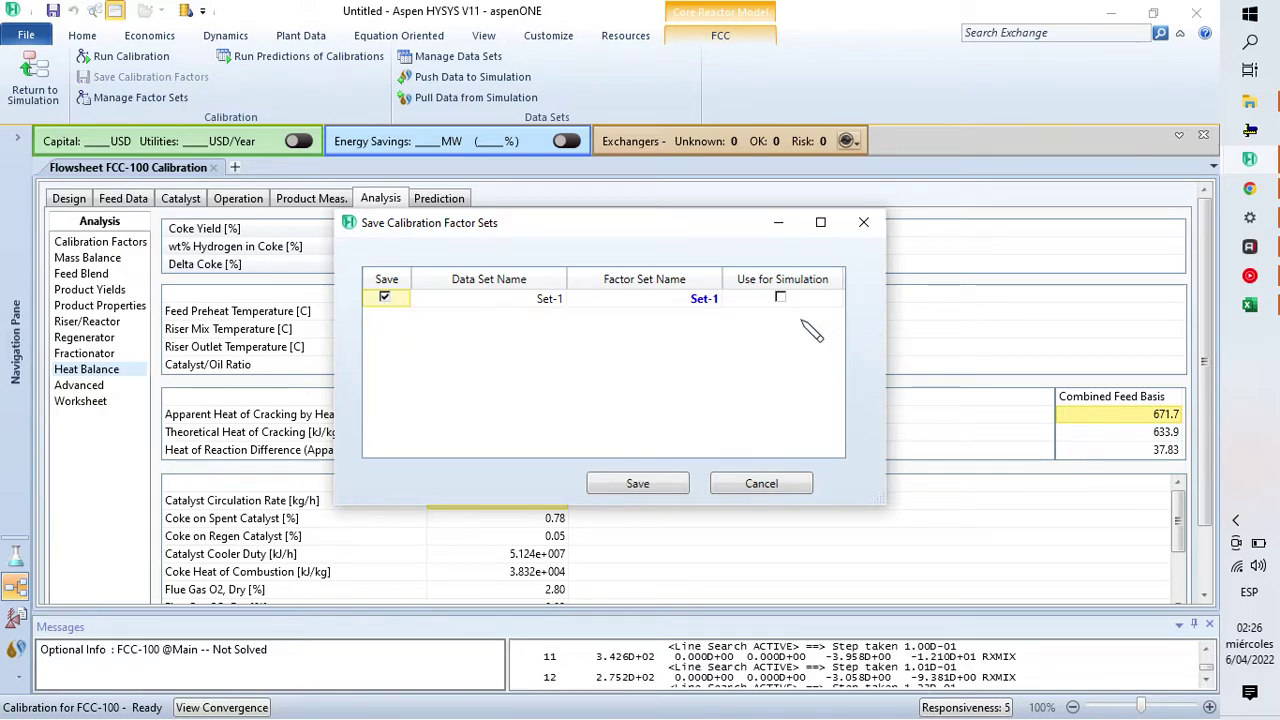
click(780, 298)
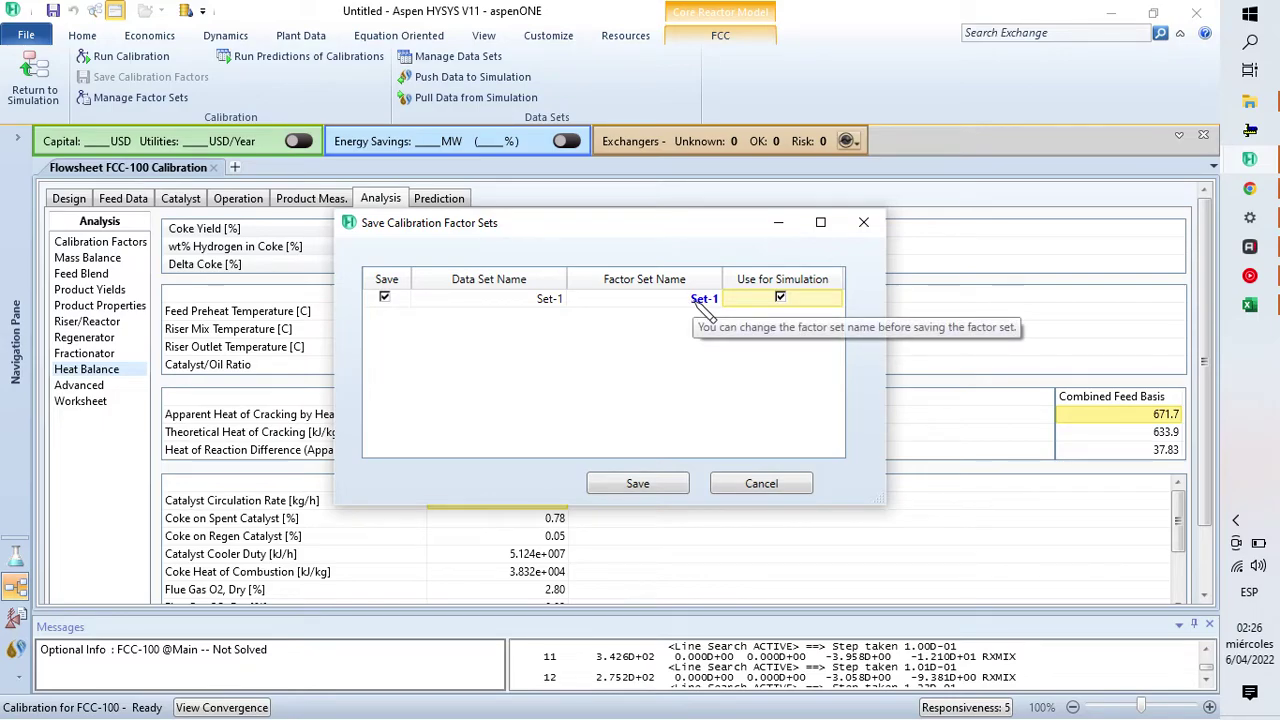
Step: Name the factor set "Calibration from Data Plant" and save it
click(704, 300)
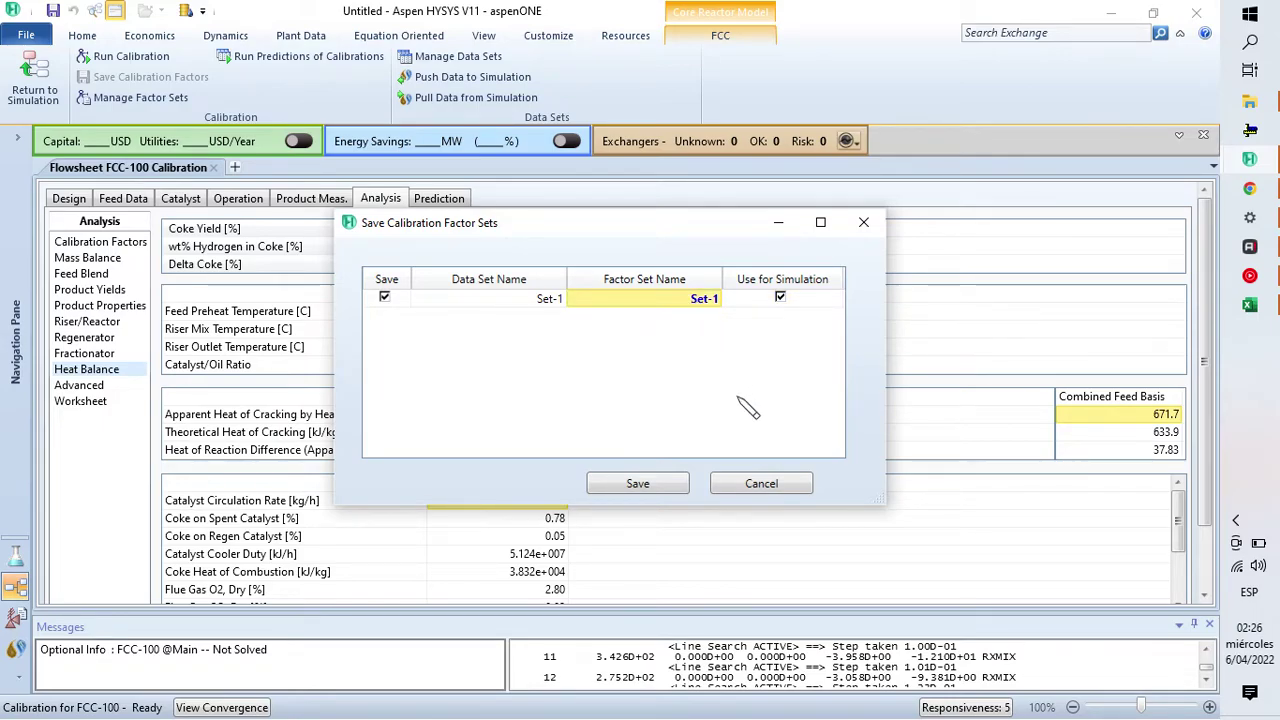
text(Calibration P)
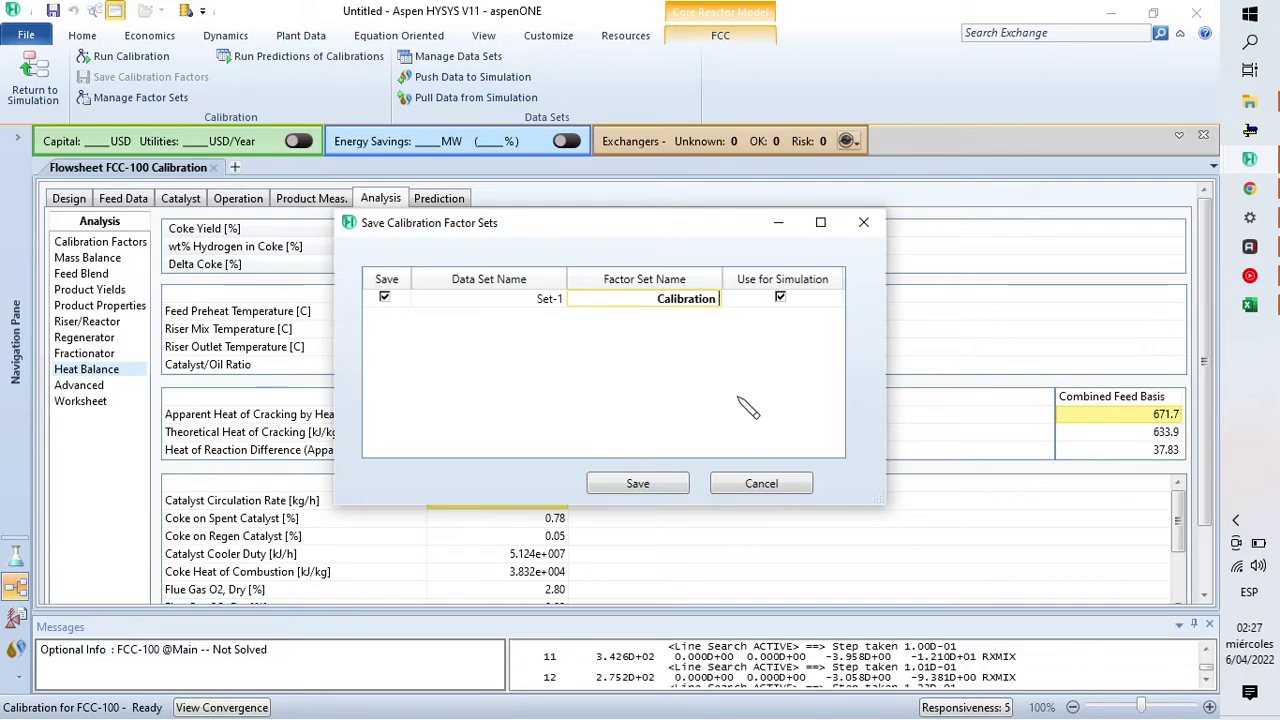
text(rom Pla)
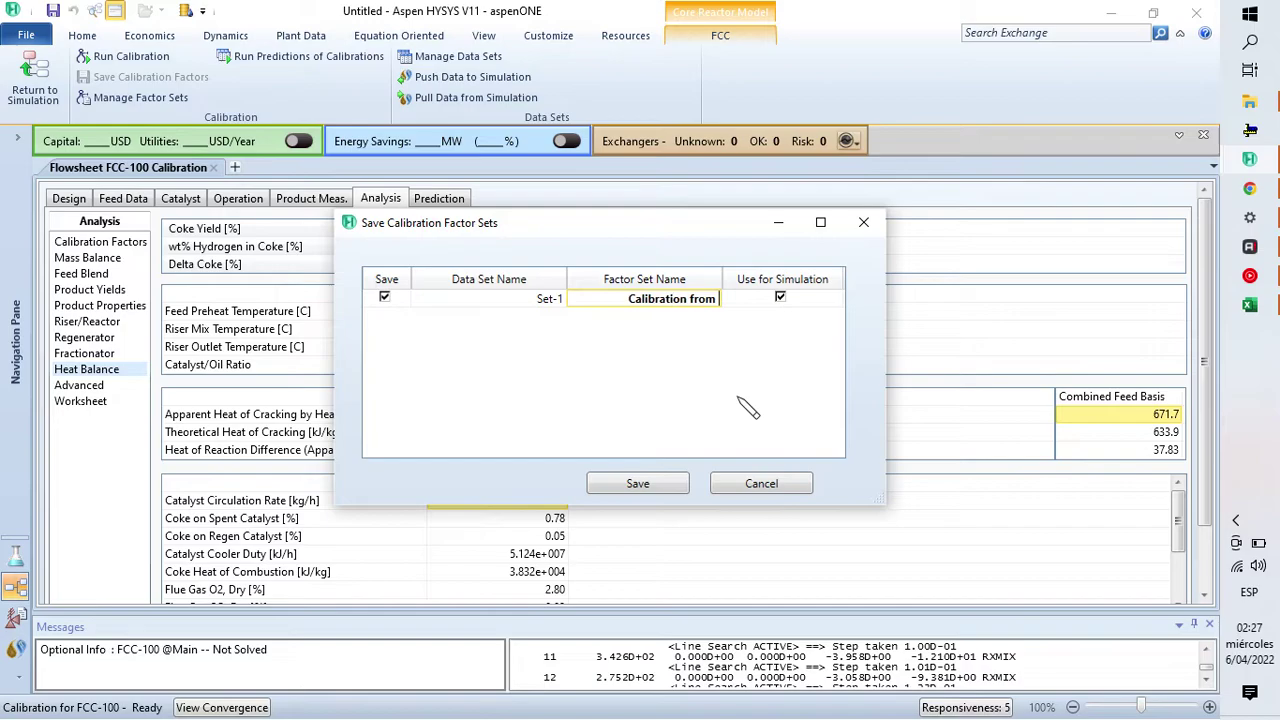
key(BackSpace)
key(BackSpace)
key(BackSpace)
text(Data Plant)
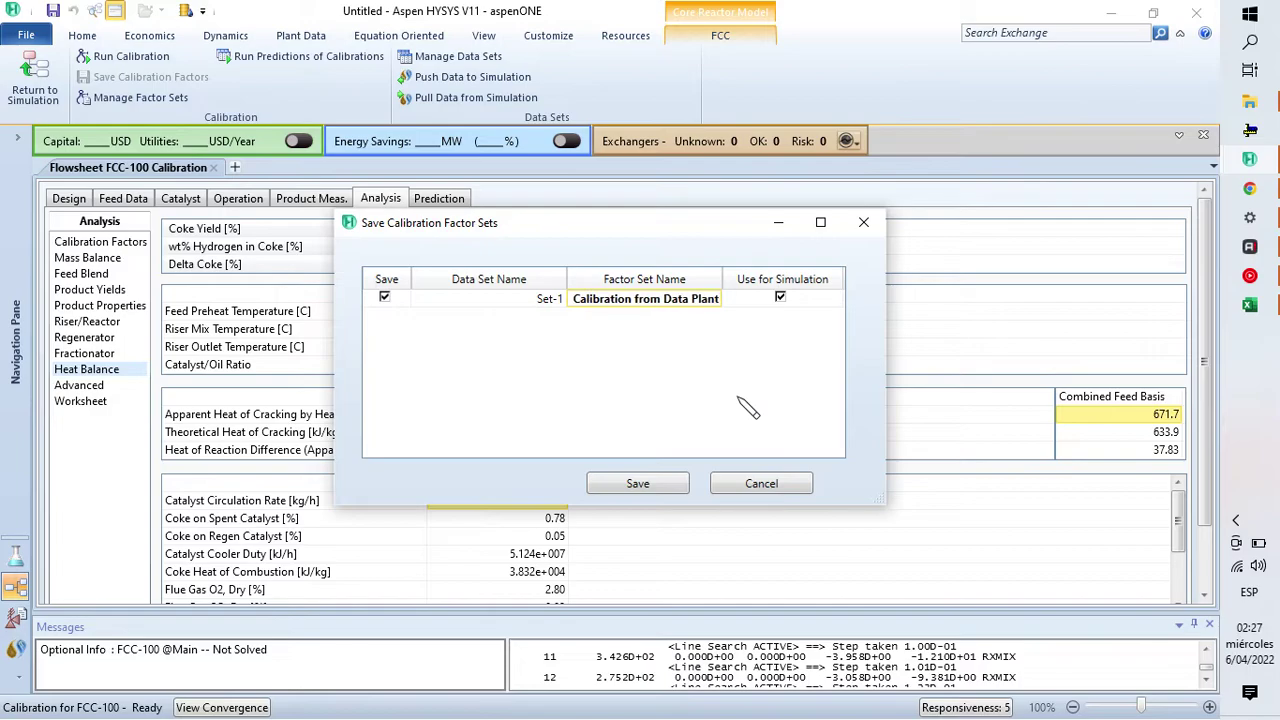
click(651, 489)
click(642, 478)
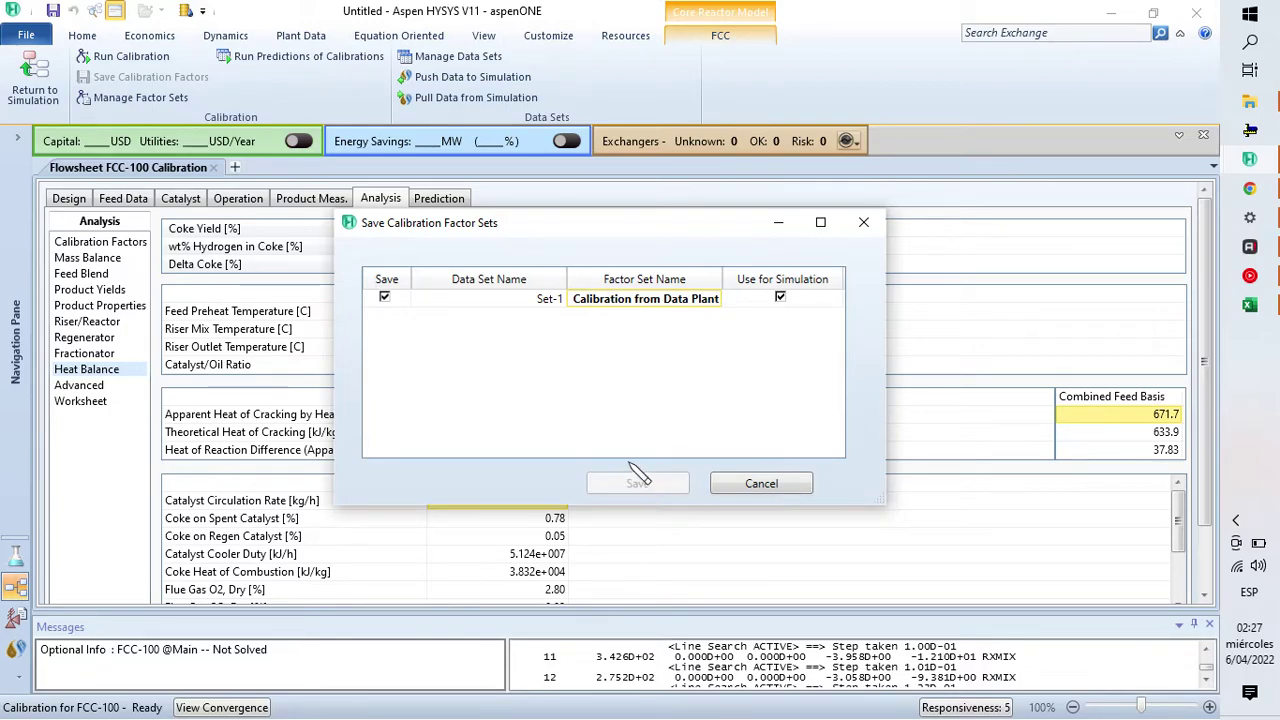
Step: Return from the calibration environment to the FCC-100 simulation flowsheet without putting the solver in holding mode
drag(628, 234, 643, 243)
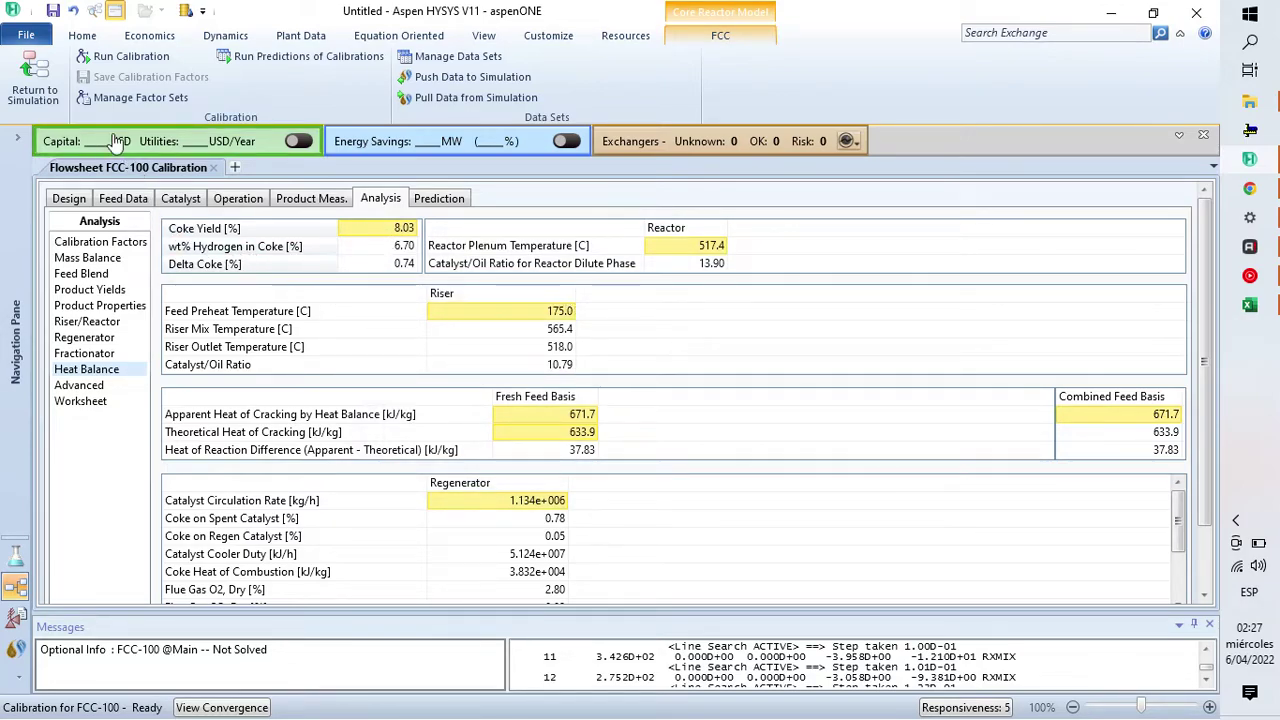
click(34, 80)
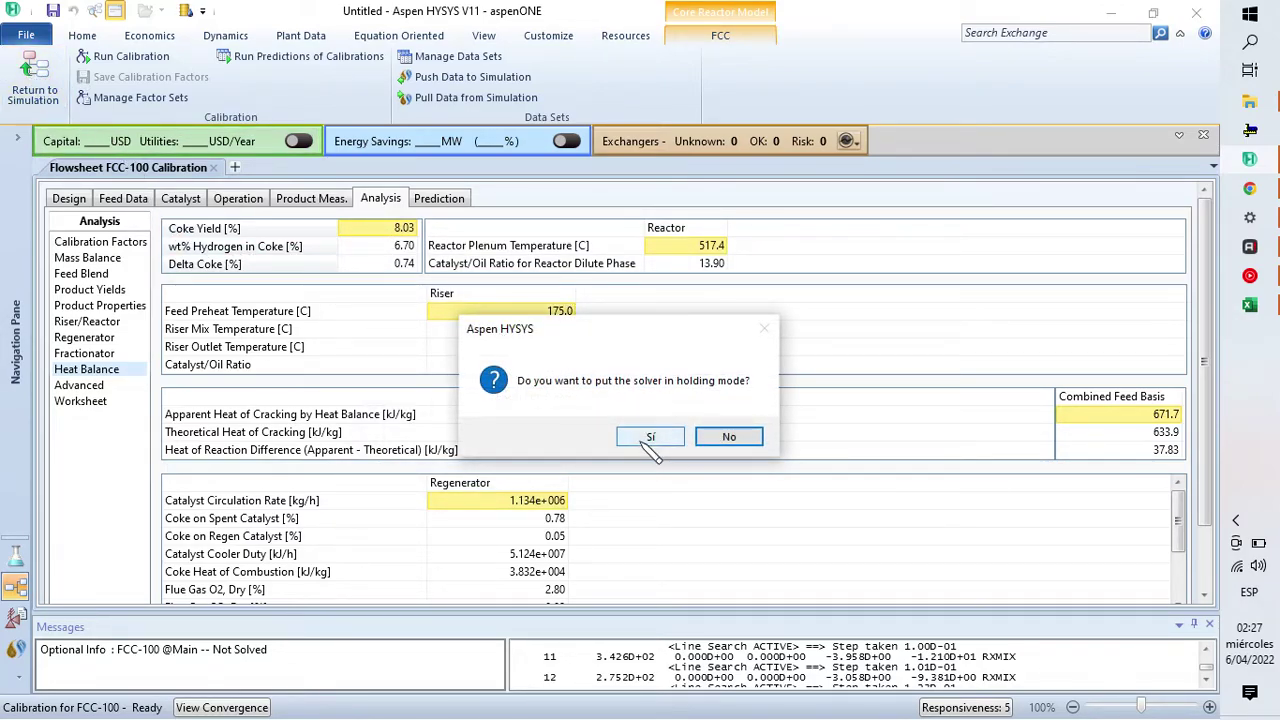
click(729, 440)
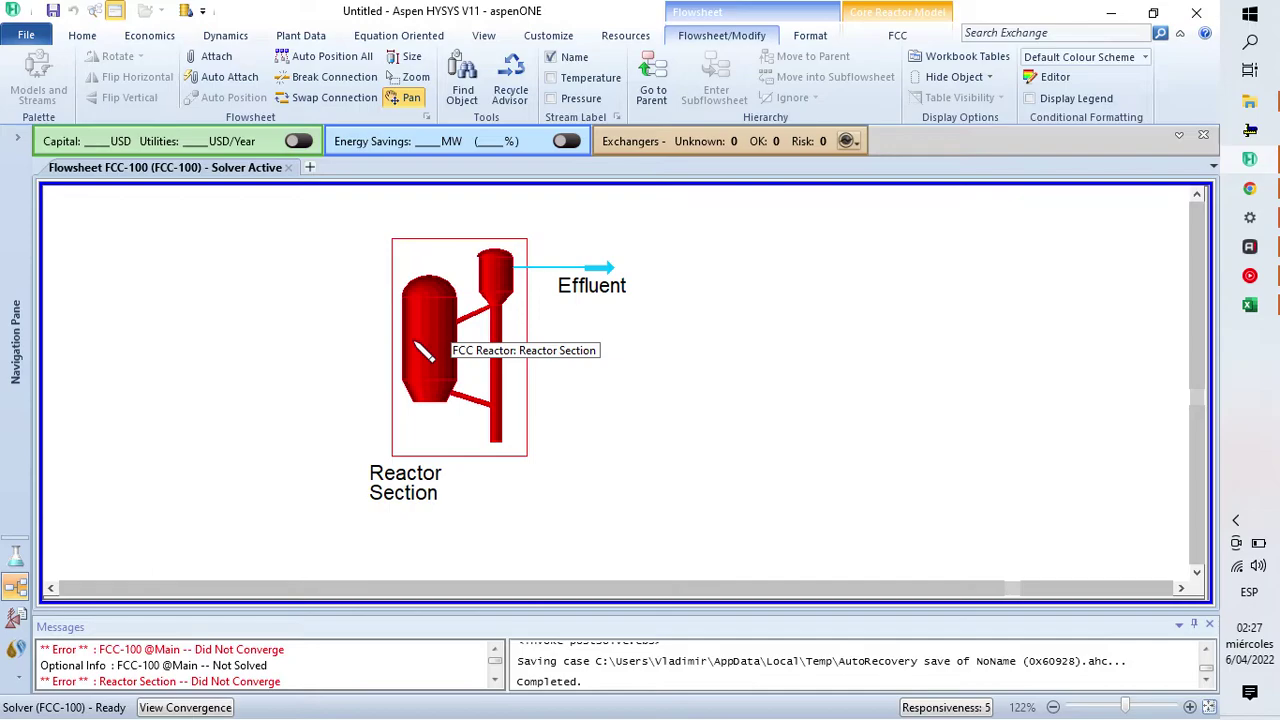
click(82, 35)
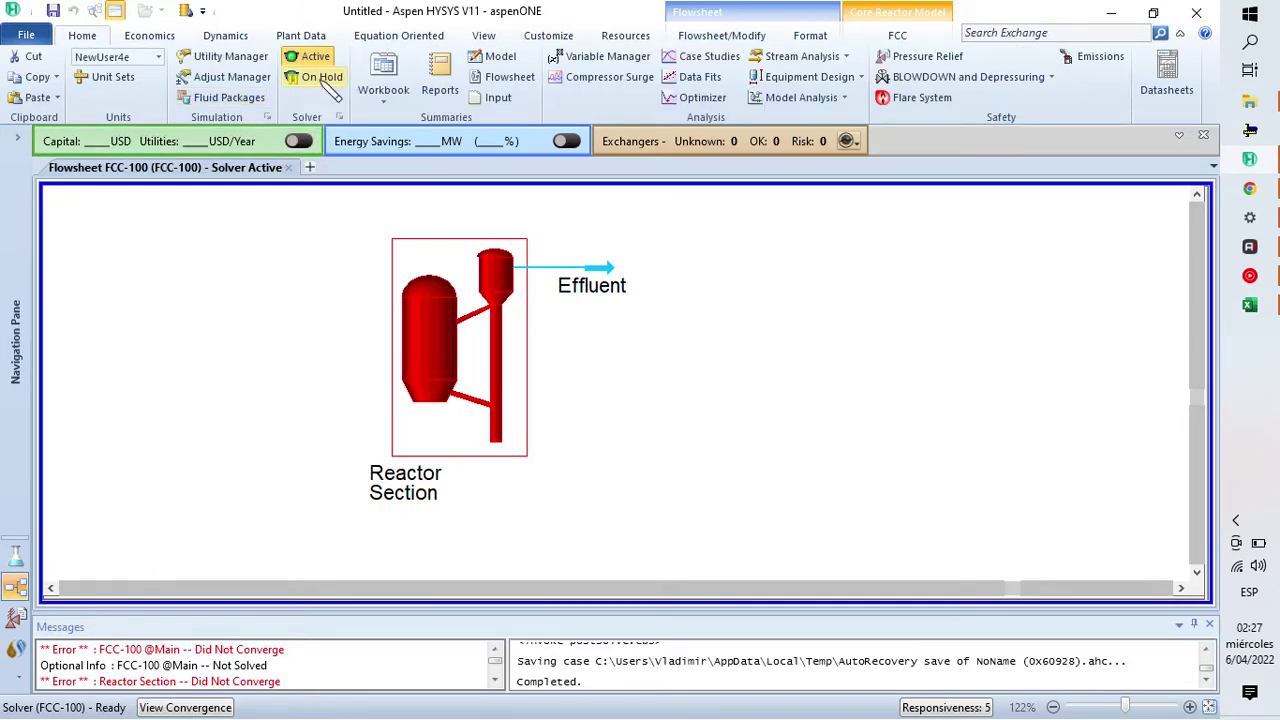
Step: Open the reactor section and review its design, feed data, catalyst library and operating feed conditions
double_click(432, 330)
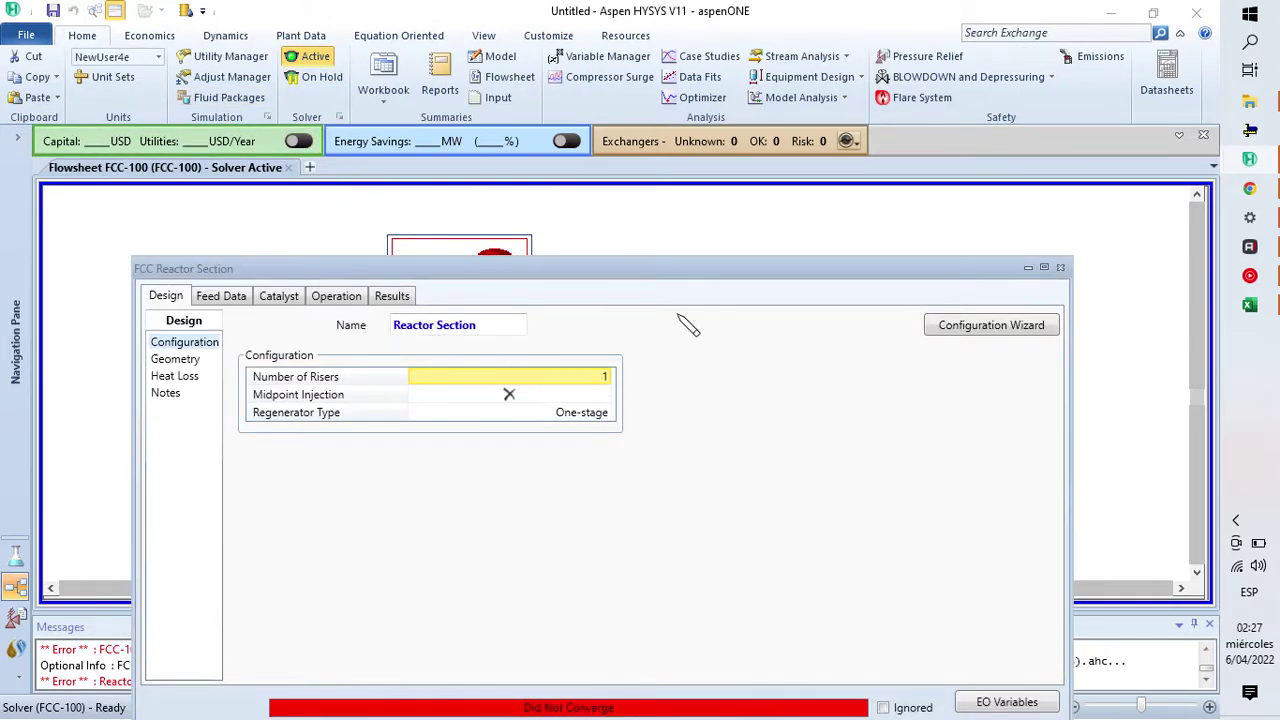
drag(686, 280, 675, 154)
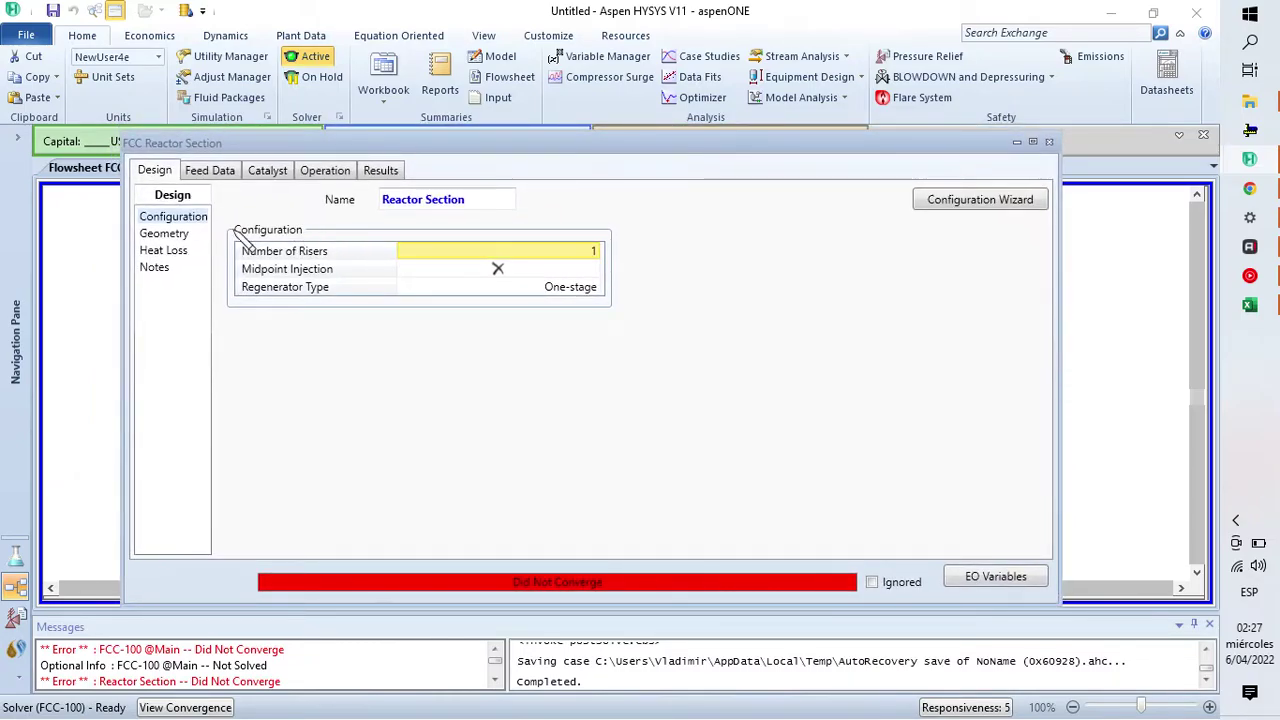
click(226, 171)
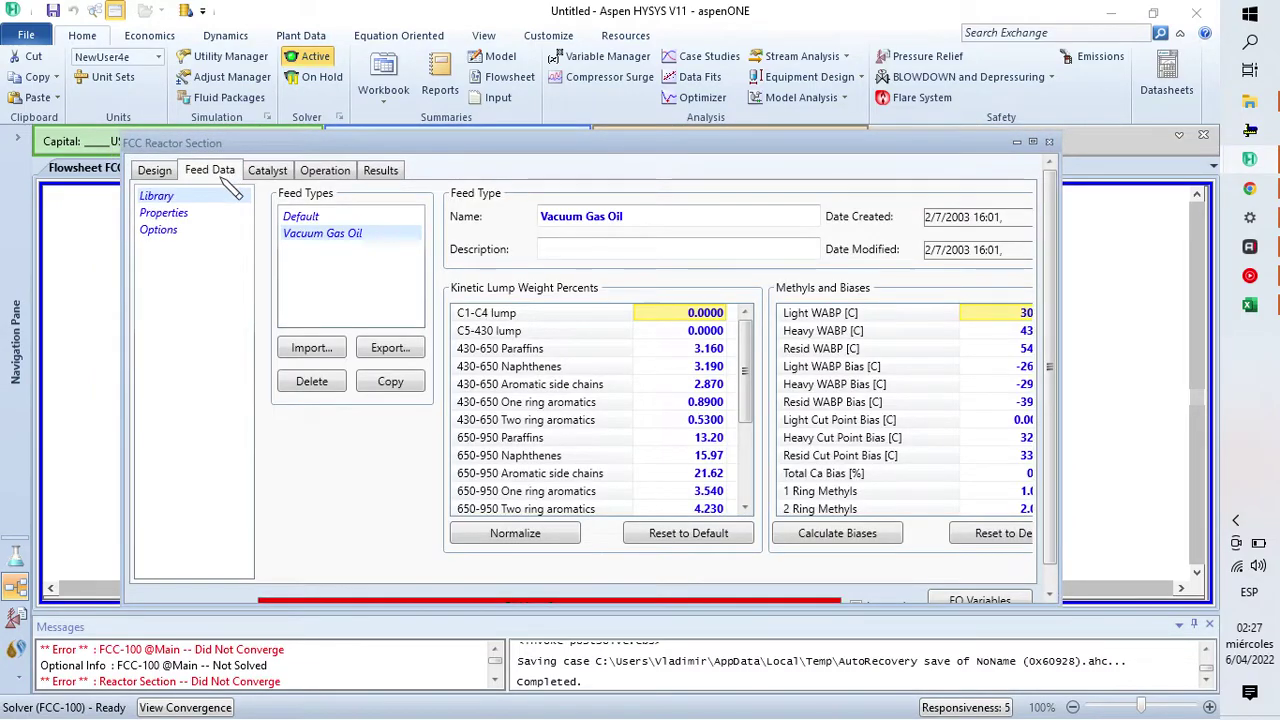
click(158, 172)
click(267, 172)
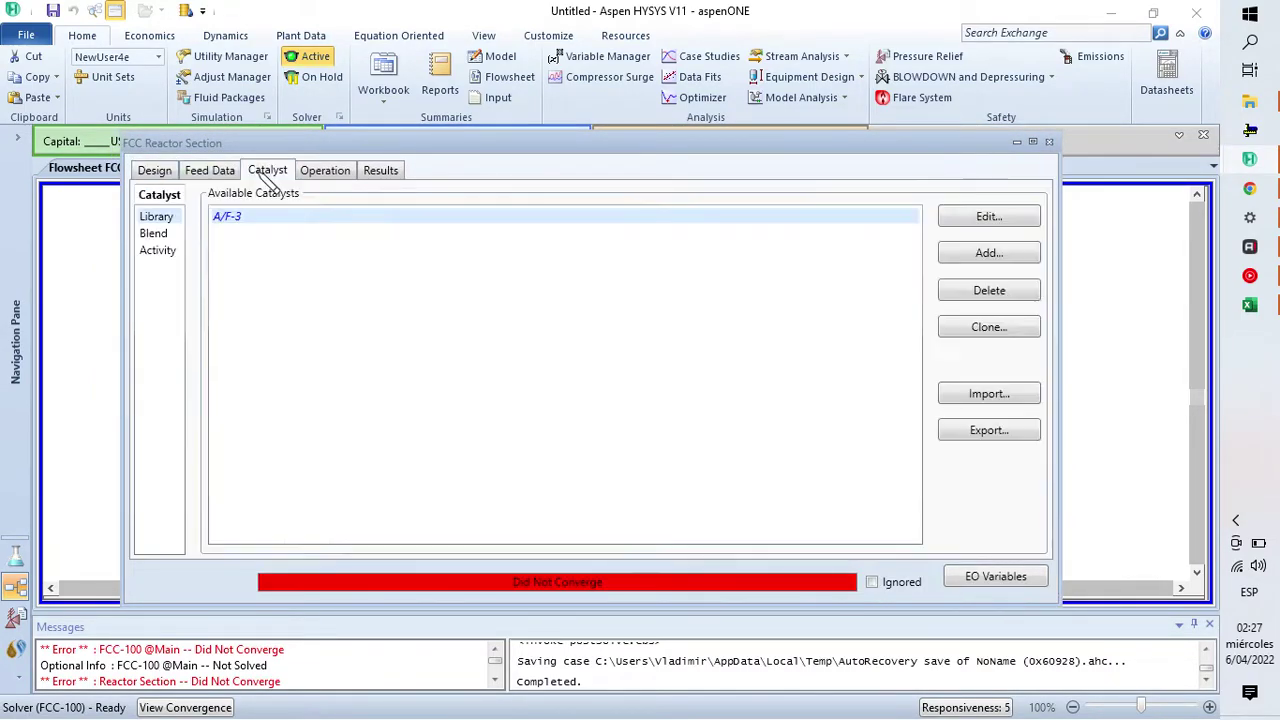
click(322, 174)
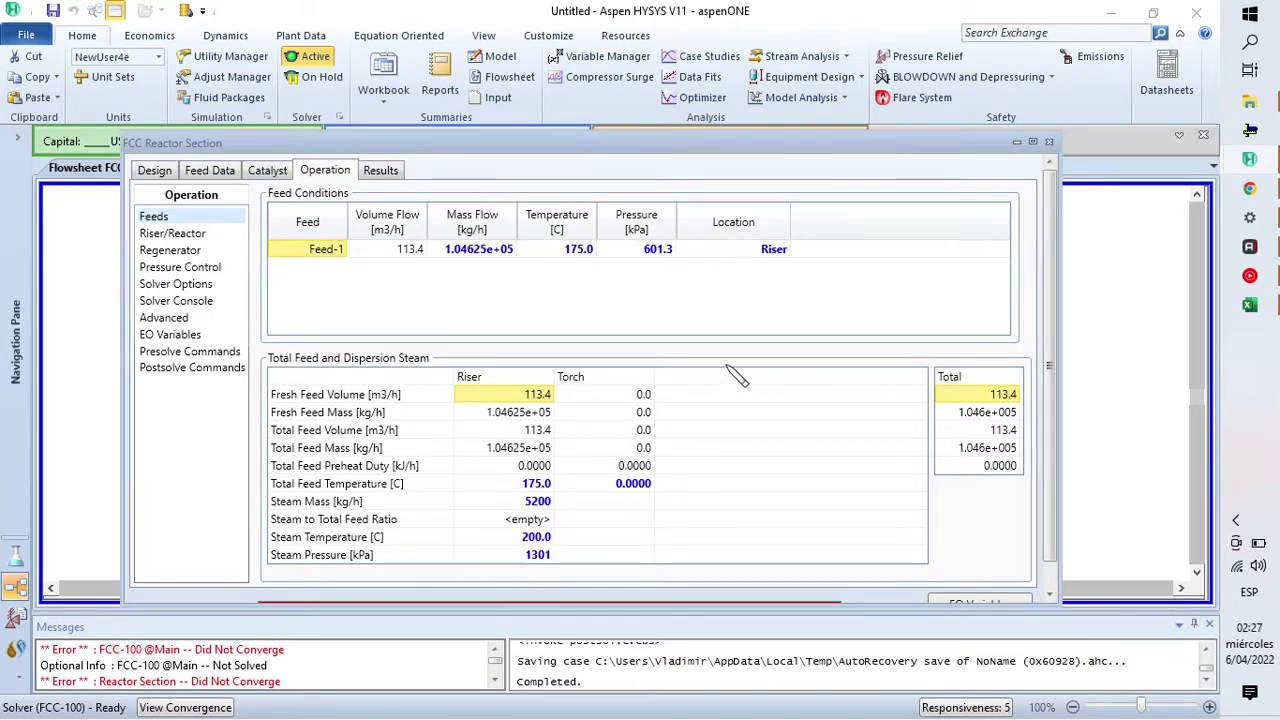
drag(680, 143, 673, 81)
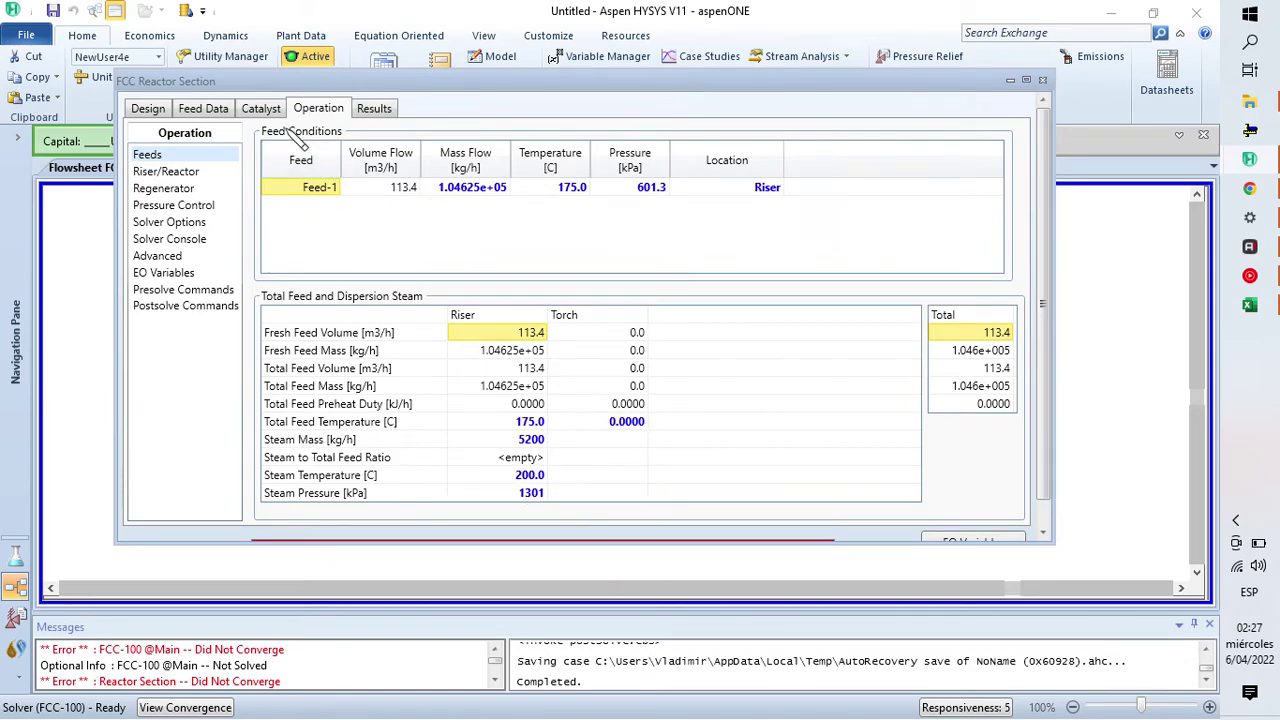
Step: Switch on the creep step parameters in the reactor section's solver options, and clear its ignored state to solve it again
click(170, 240)
click(176, 224)
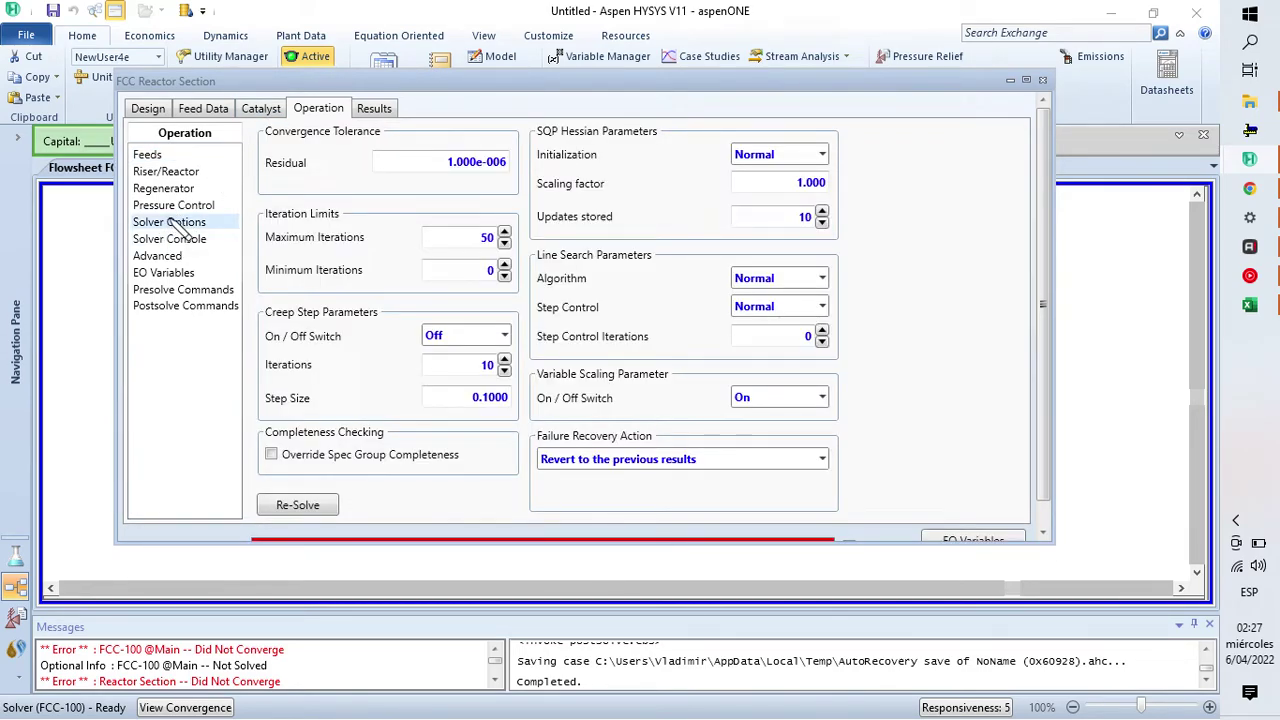
click(440, 336)
click(438, 357)
drag(607, 541, 594, 626)
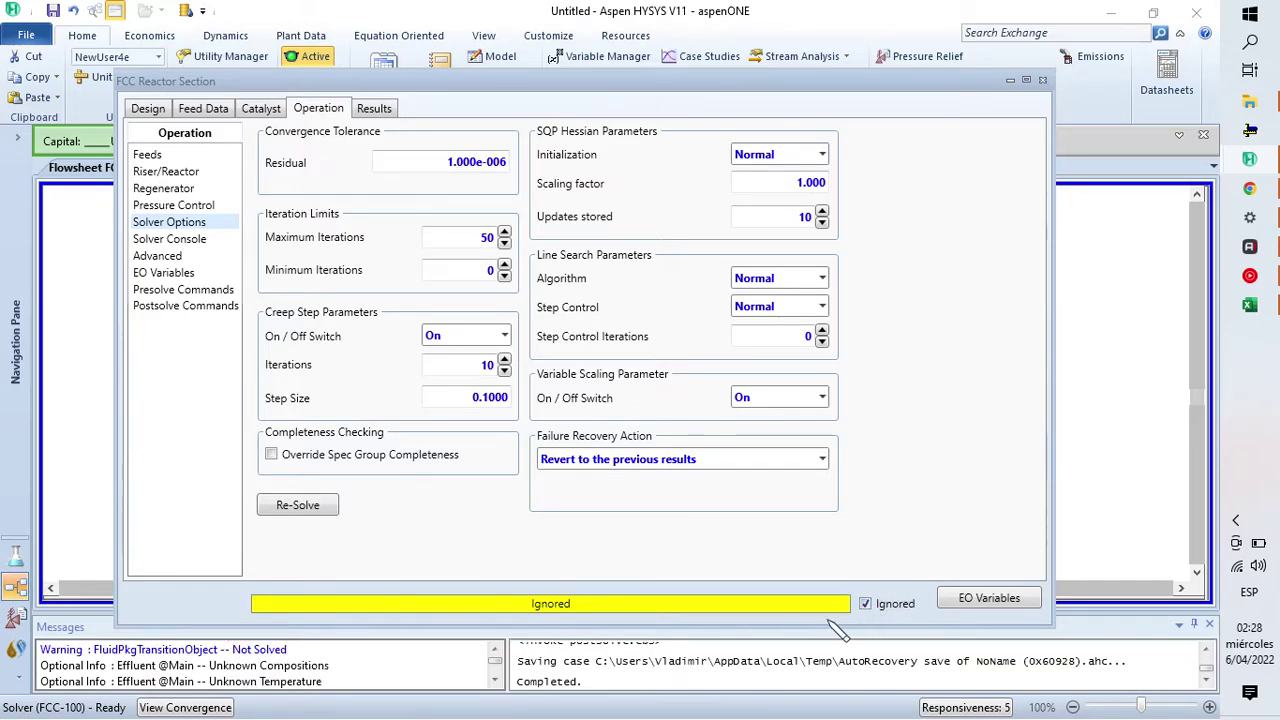
click(866, 605)
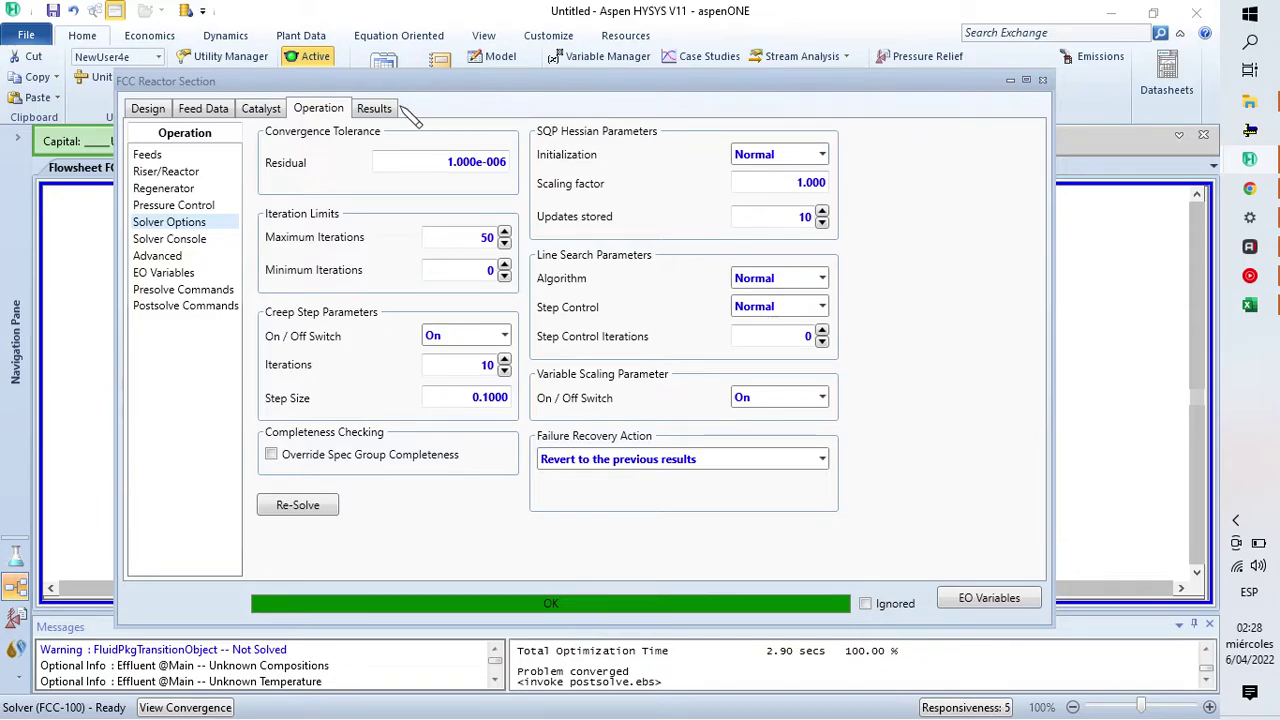
Step: Check the reactor section's heat balance results against the Excel plant data
click(374, 108)
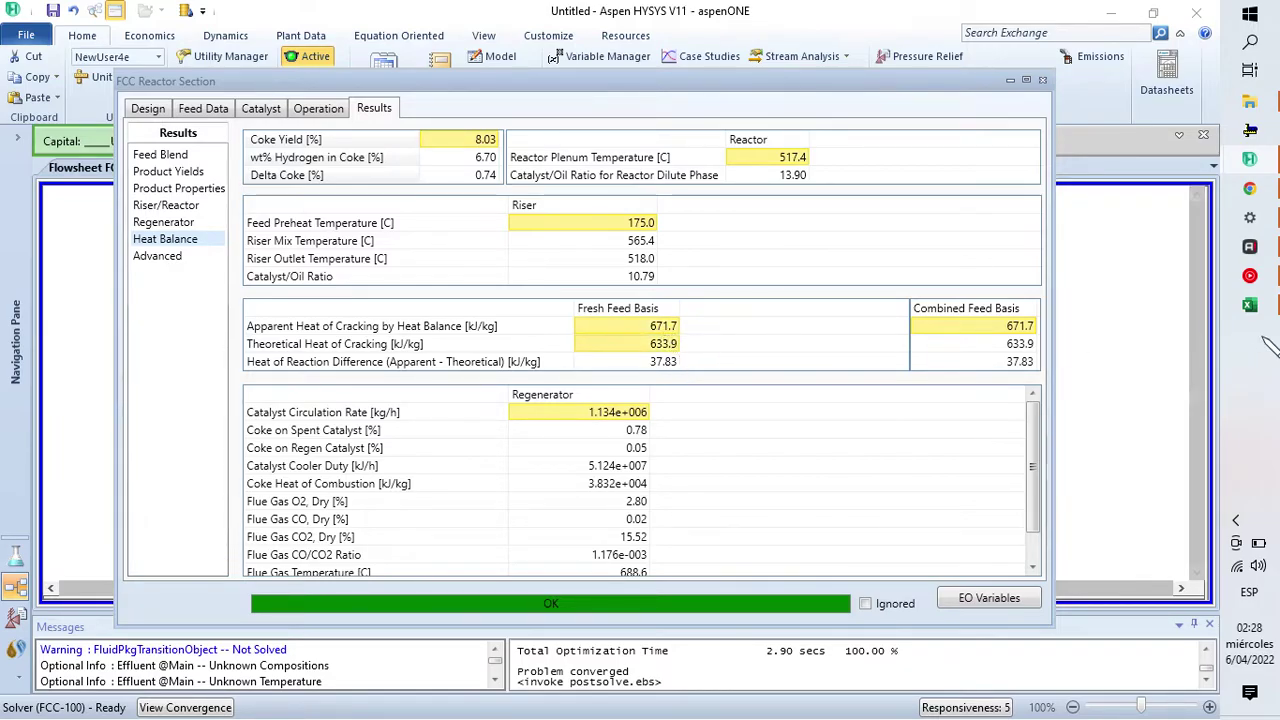
click(1250, 305)
click(1258, 310)
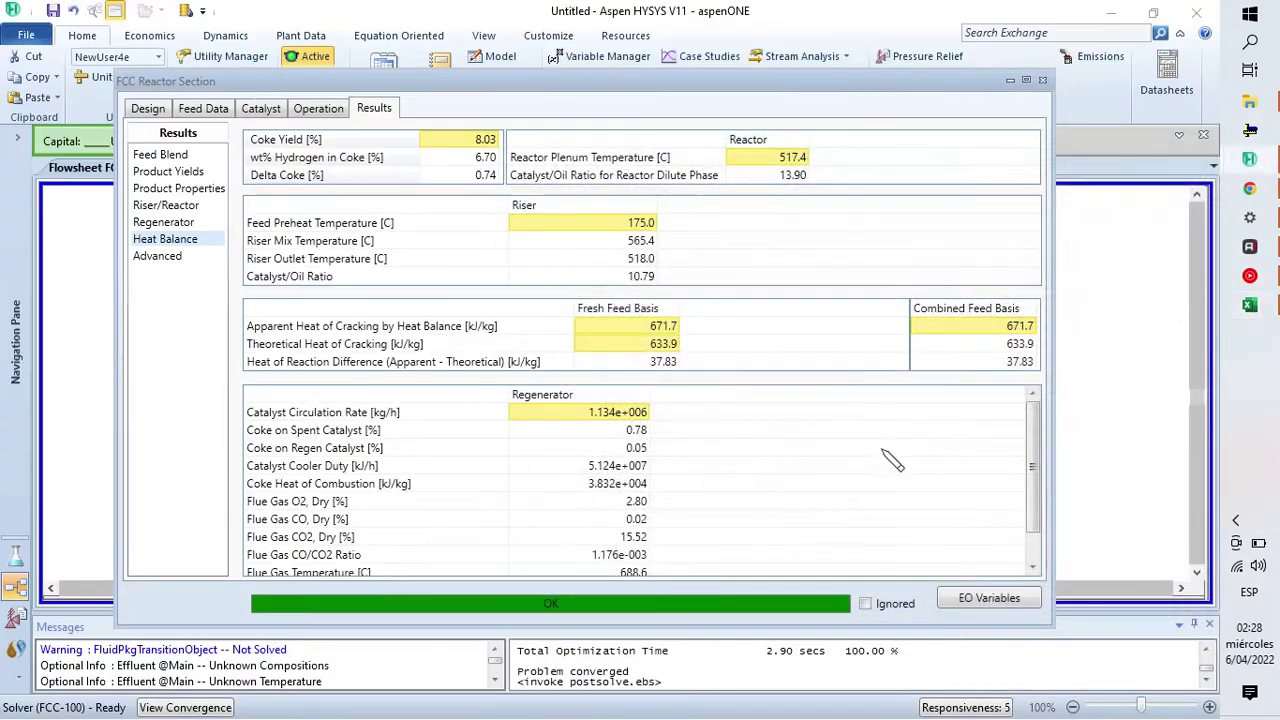
Step: Review the reactor section's operating feed conditions, riser configuration, feed type properties and options, and catalyst activity
drag(590, 85, 624, 107)
click(354, 132)
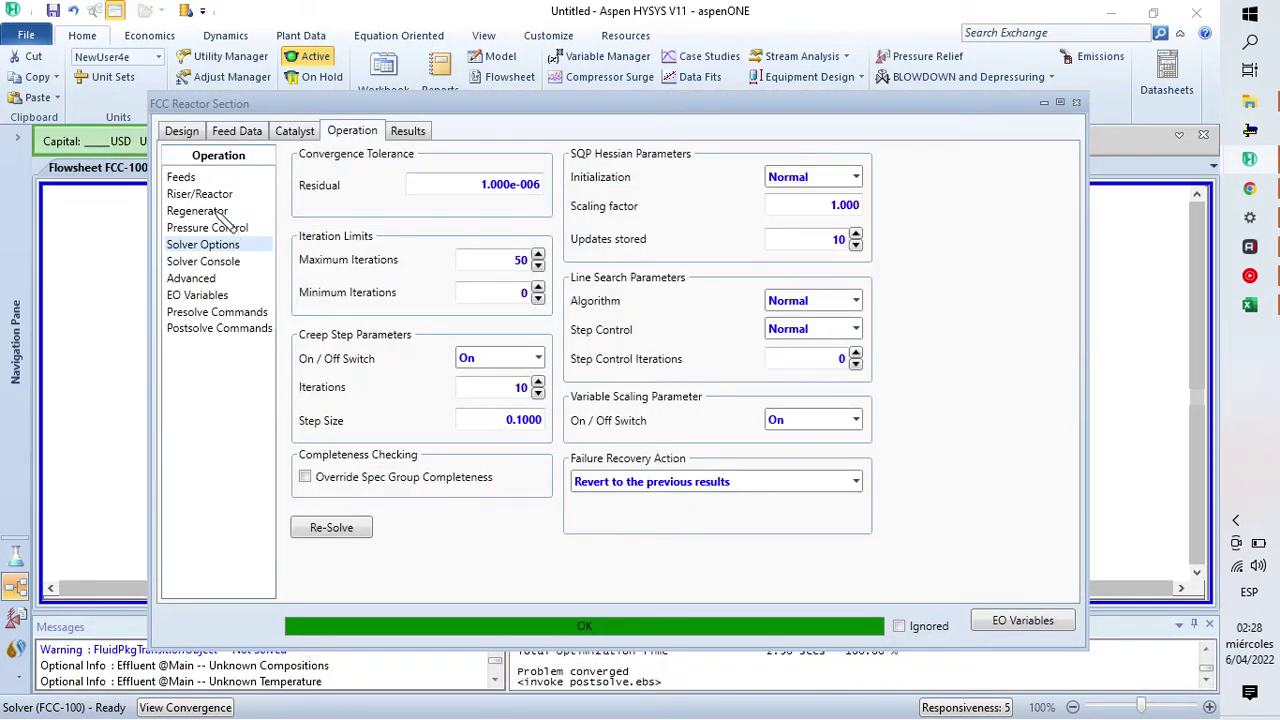
click(187, 178)
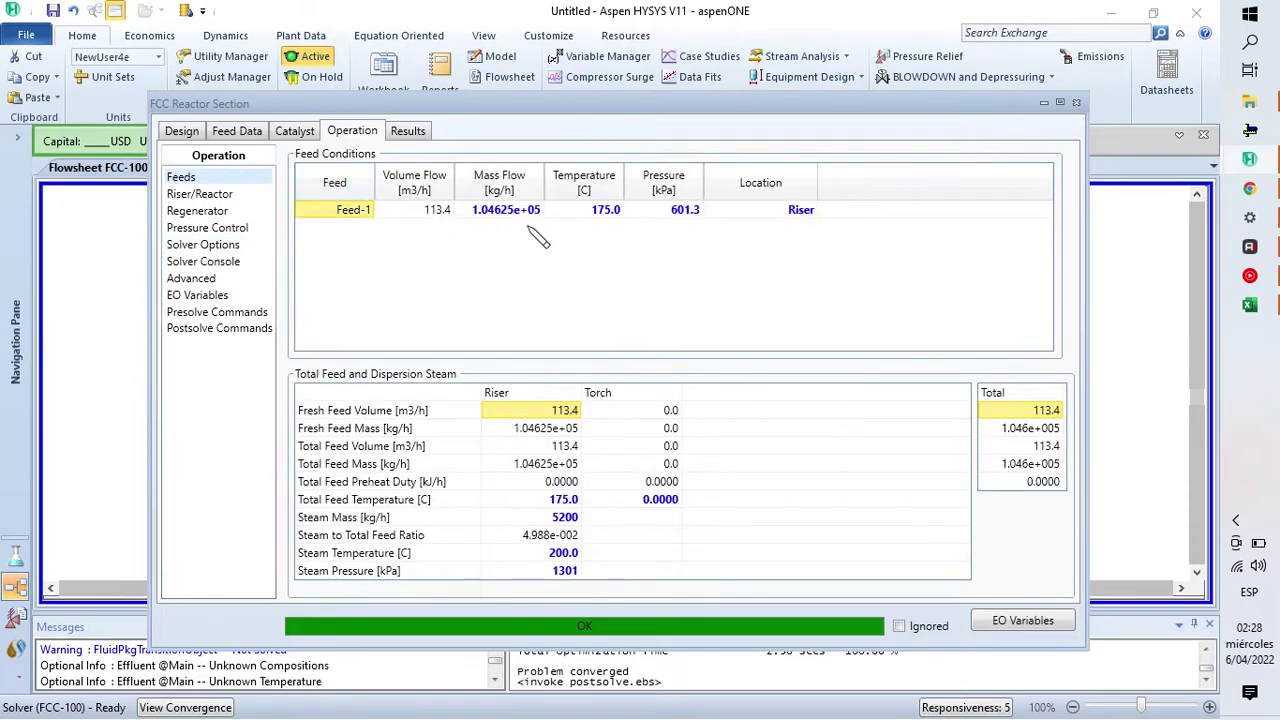
click(184, 134)
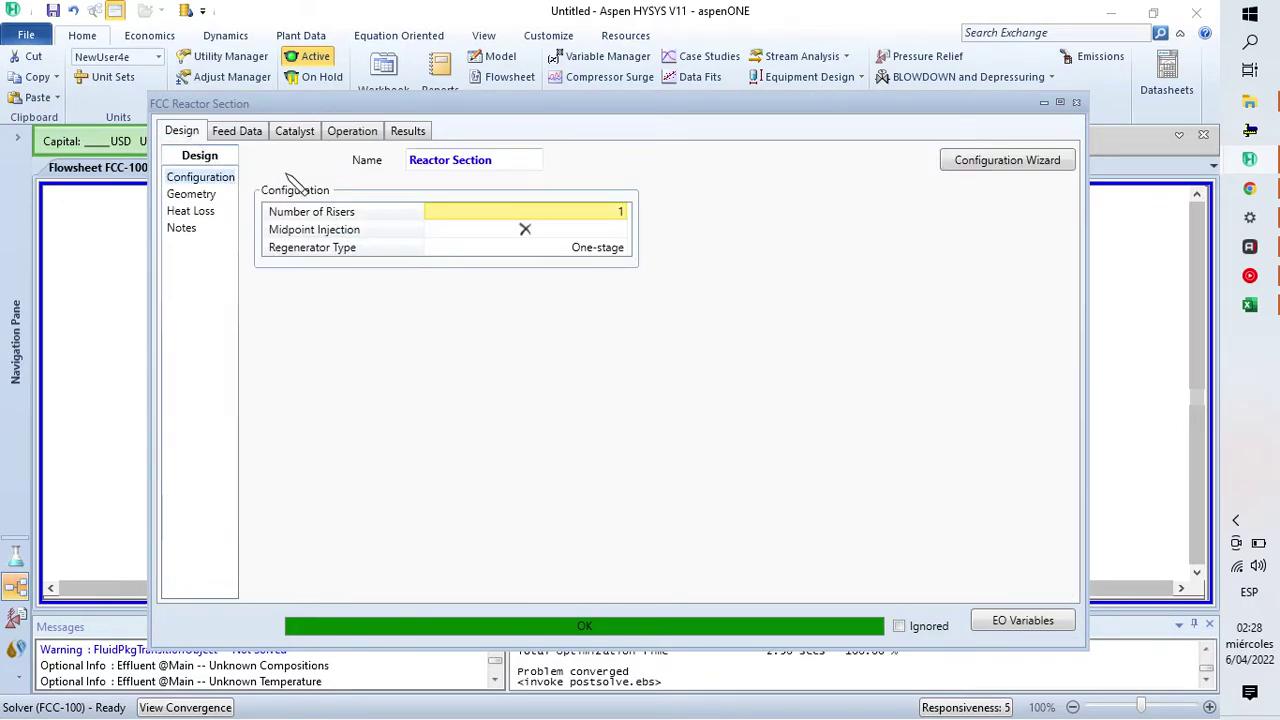
click(250, 132)
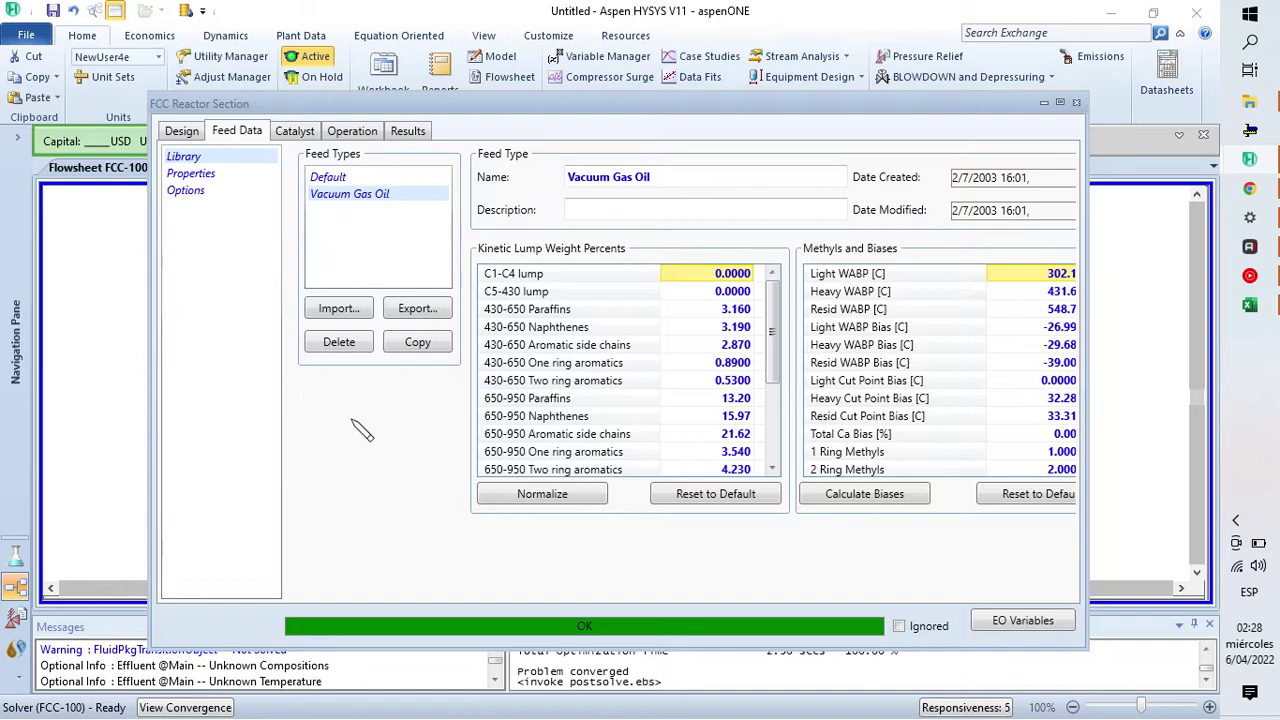
click(190, 174)
click(186, 190)
click(295, 131)
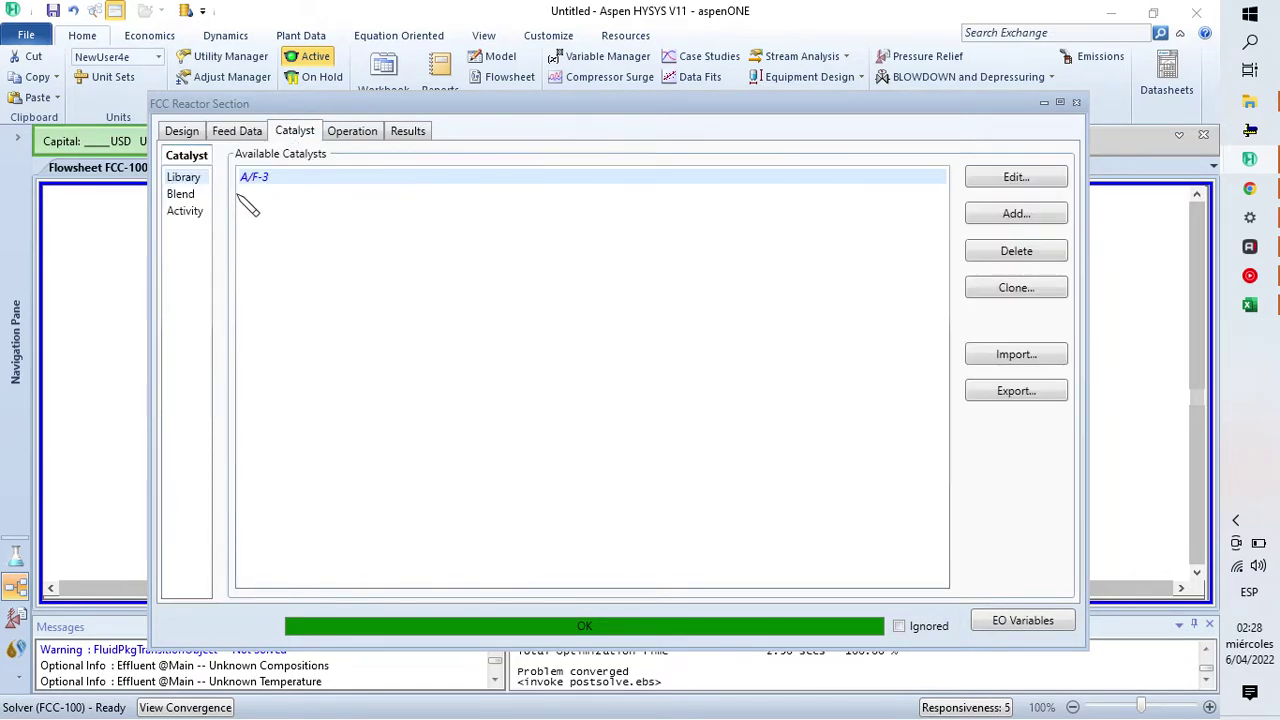
click(185, 212)
click(186, 136)
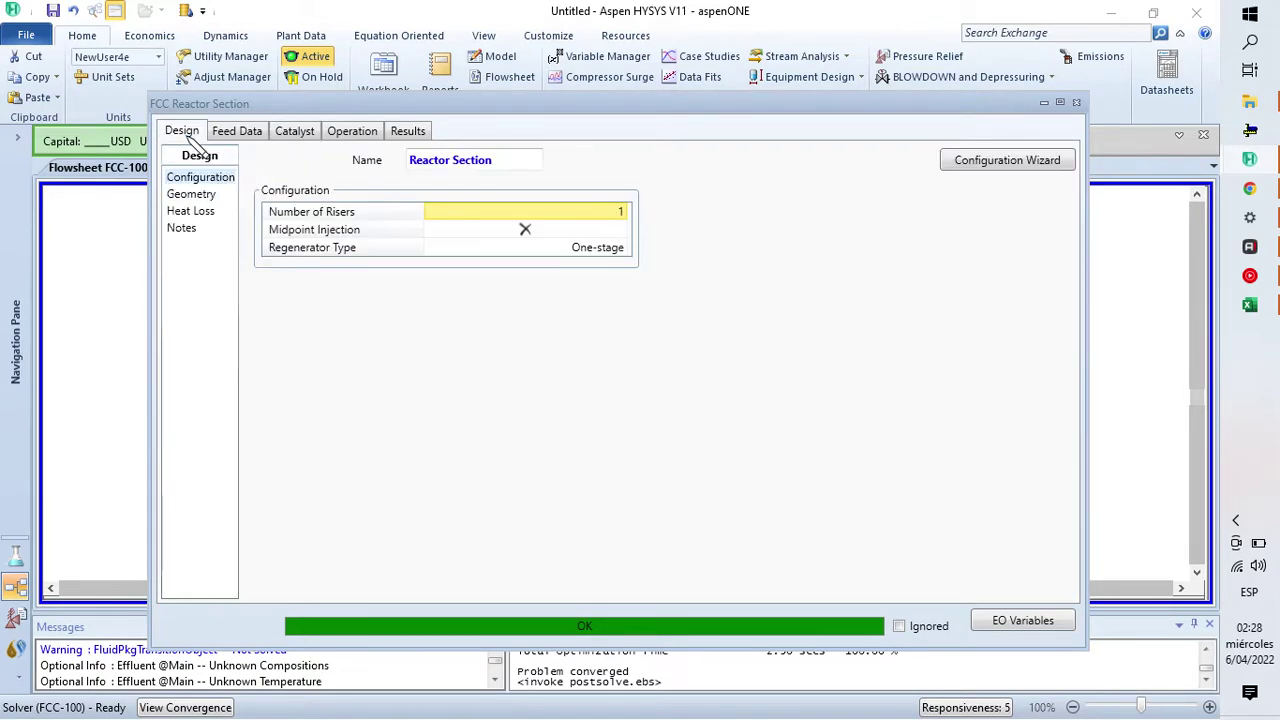
click(342, 135)
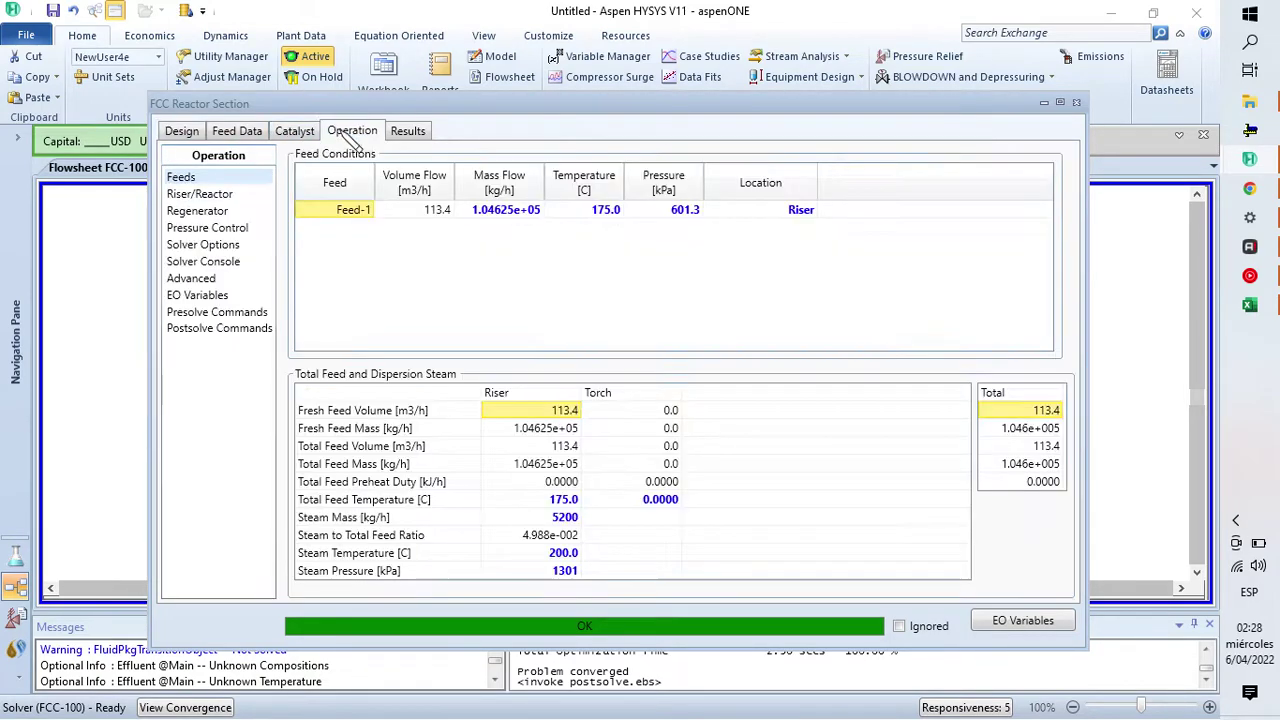
Step: Close the reactor section and go up to the main flowsheet
click(1076, 102)
click(785, 342)
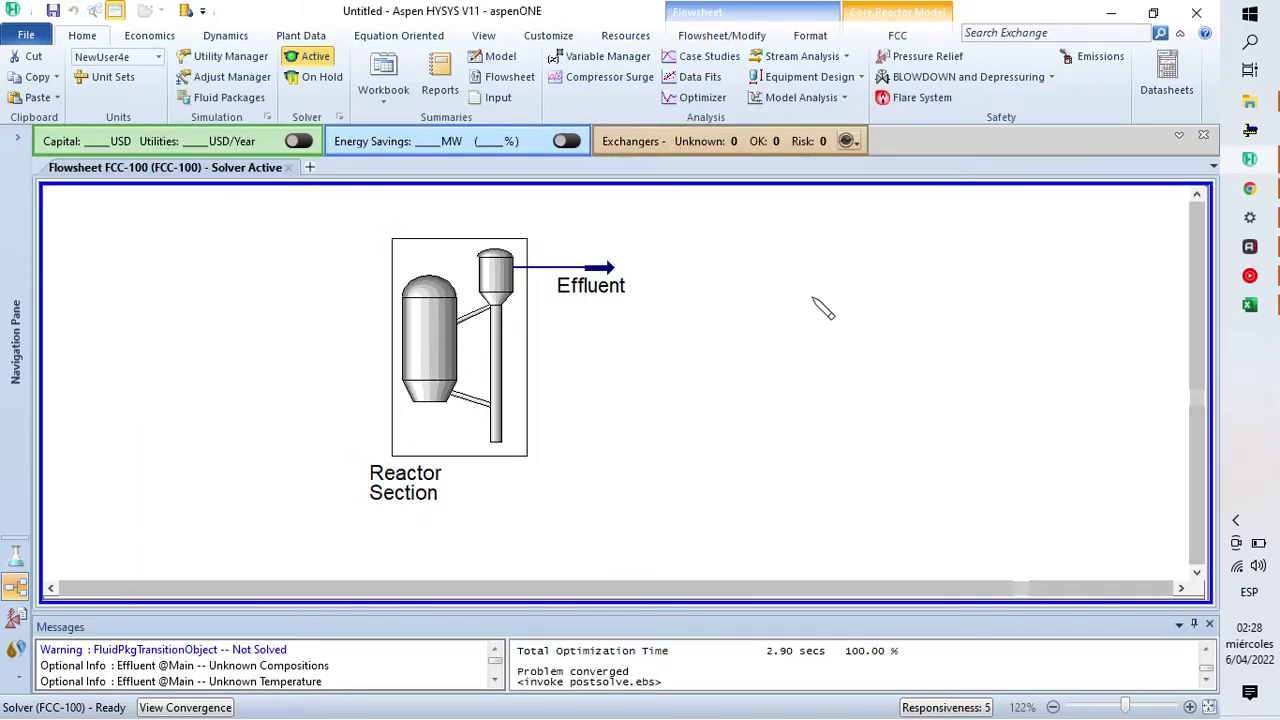
click(724, 35)
click(662, 84)
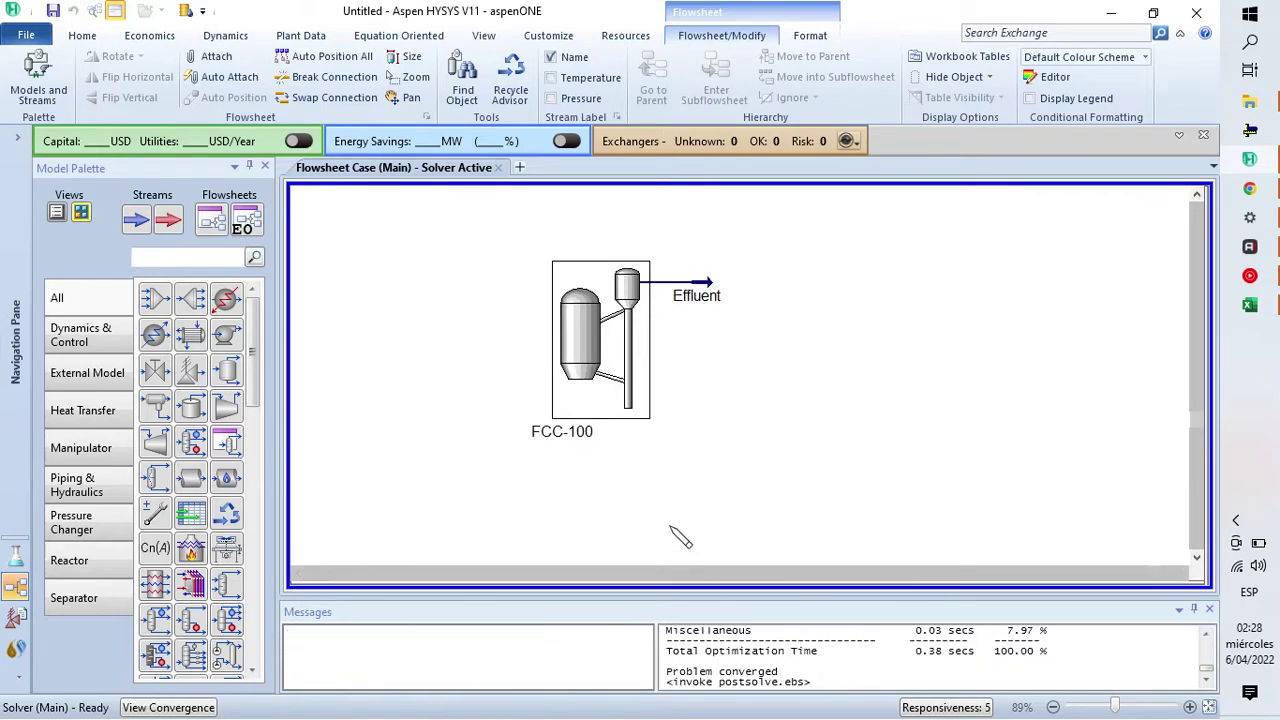
Step: Open the FCC-100 block from the main flowsheet and select Set-1 as its calibration factor set
scroll(766, 457, up, 3)
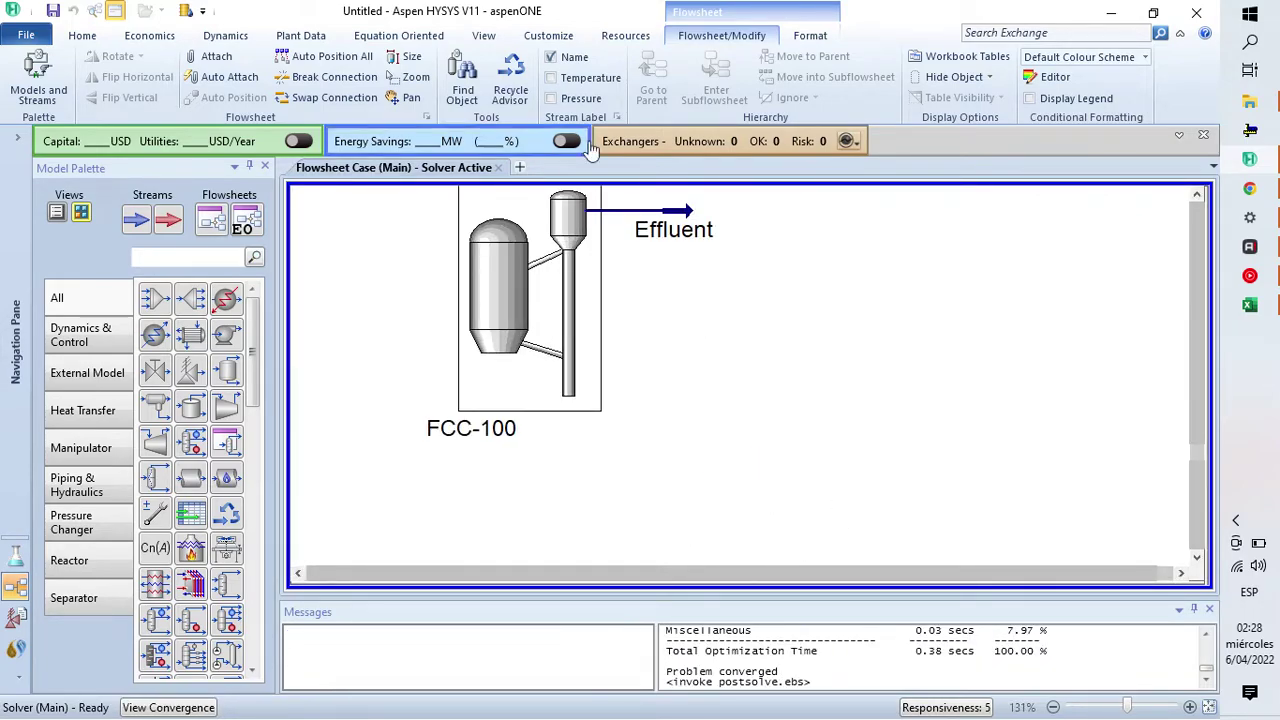
click(405, 97)
drag(759, 377, 815, 453)
click(612, 376)
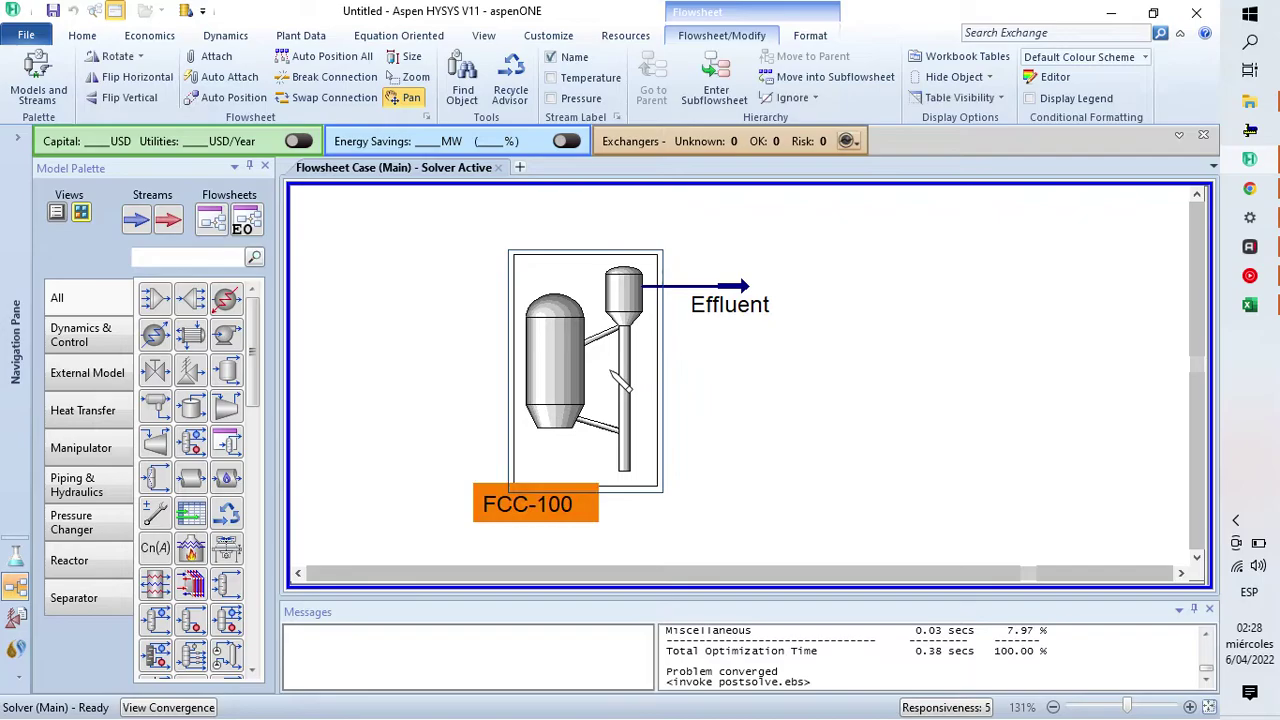
double_click(633, 388)
drag(588, 160, 677, 18)
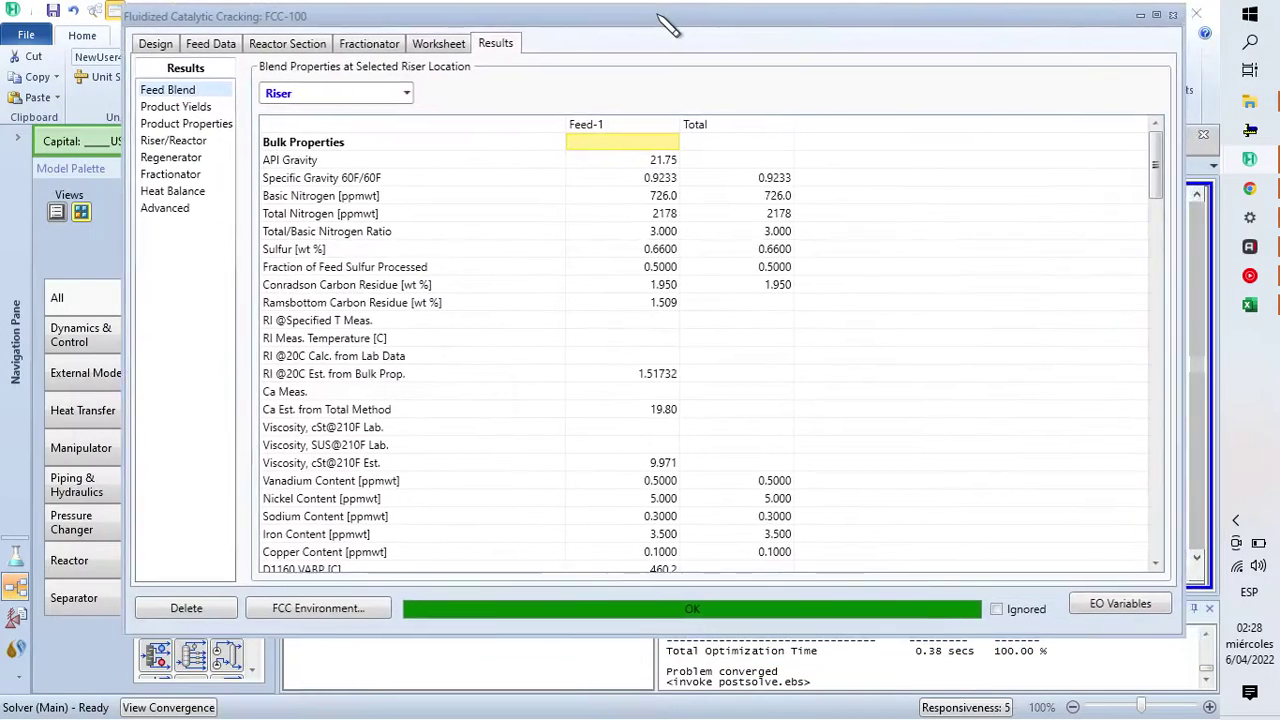
click(157, 45)
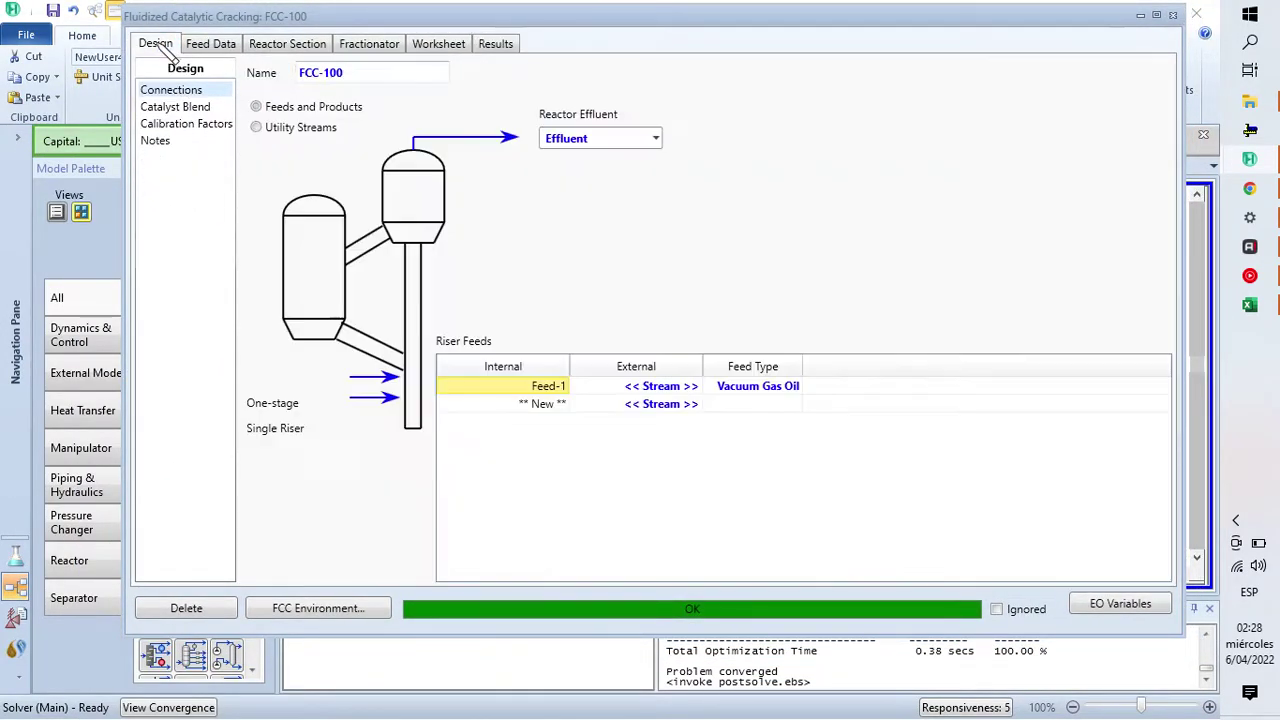
click(184, 123)
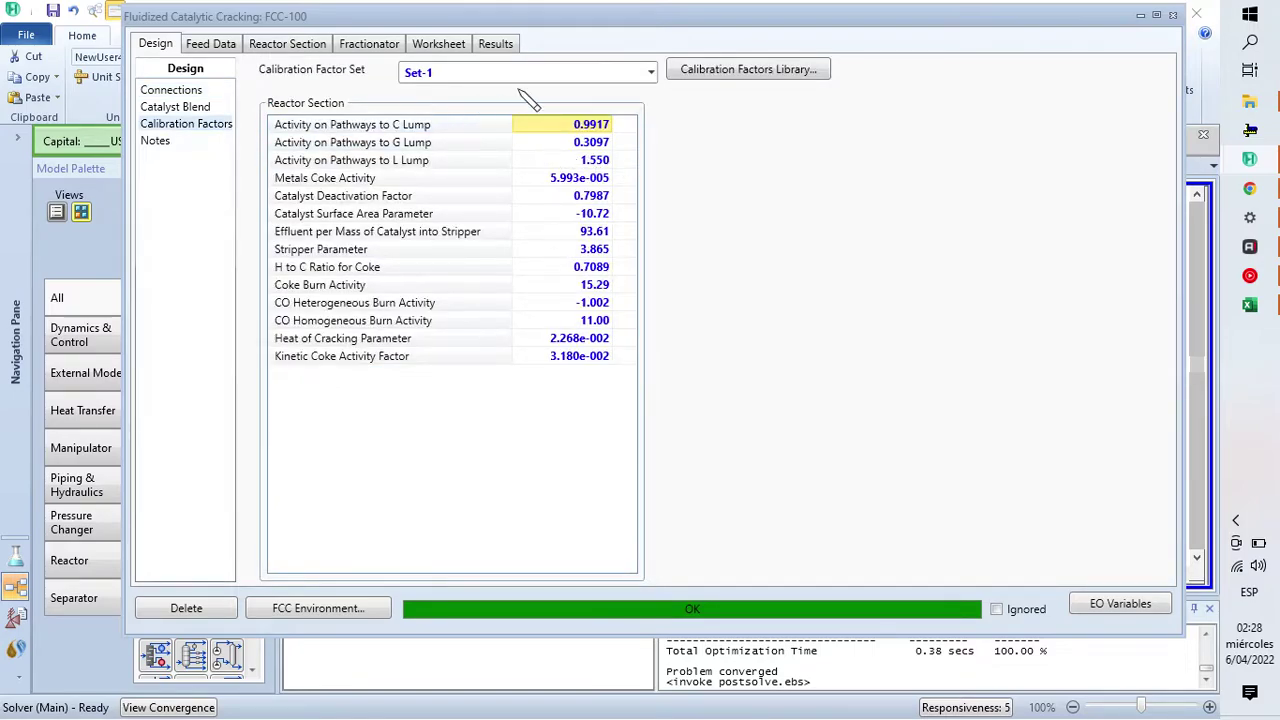
click(650, 73)
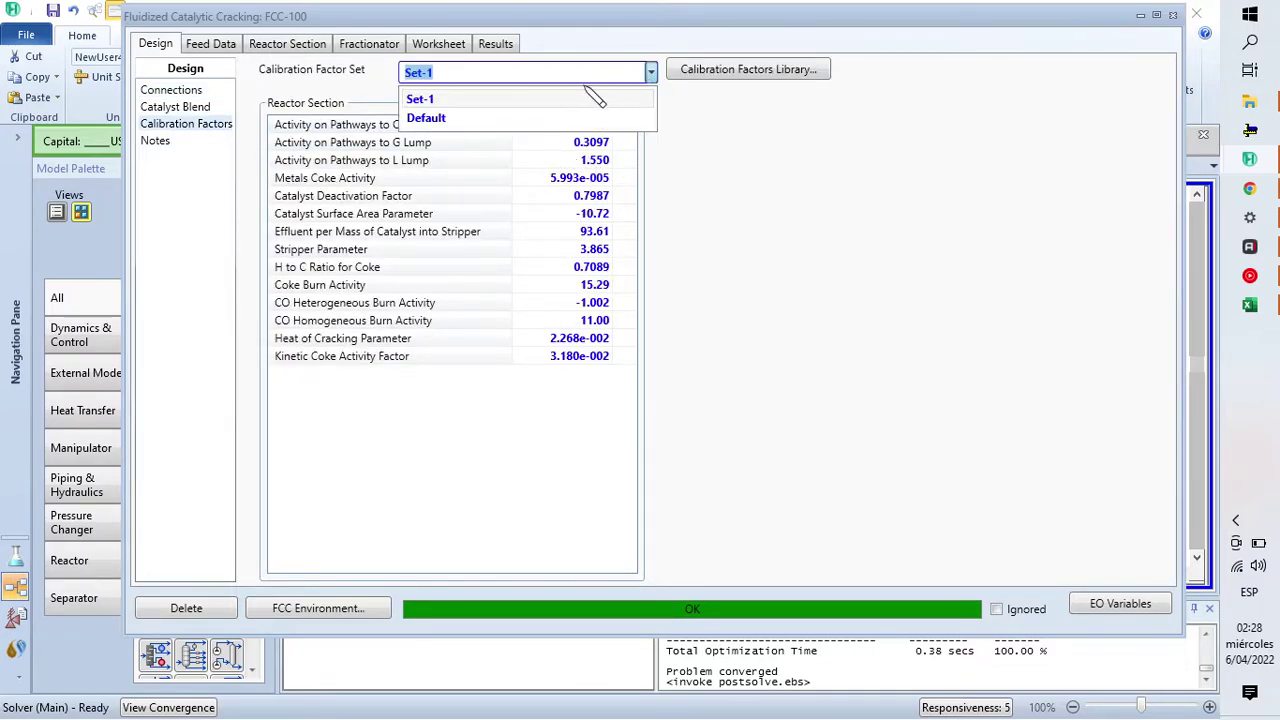
click(530, 101)
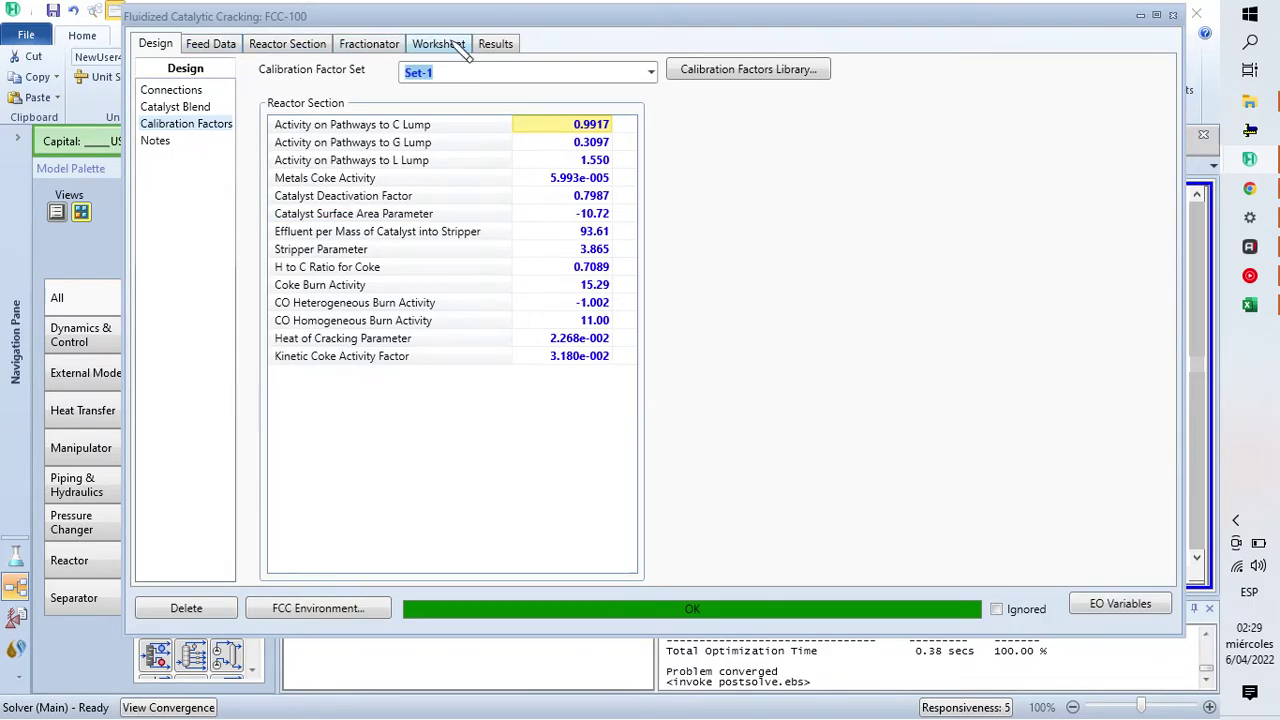
Step: Examine the heat balance results of FCC-100, and close the block's window
click(496, 44)
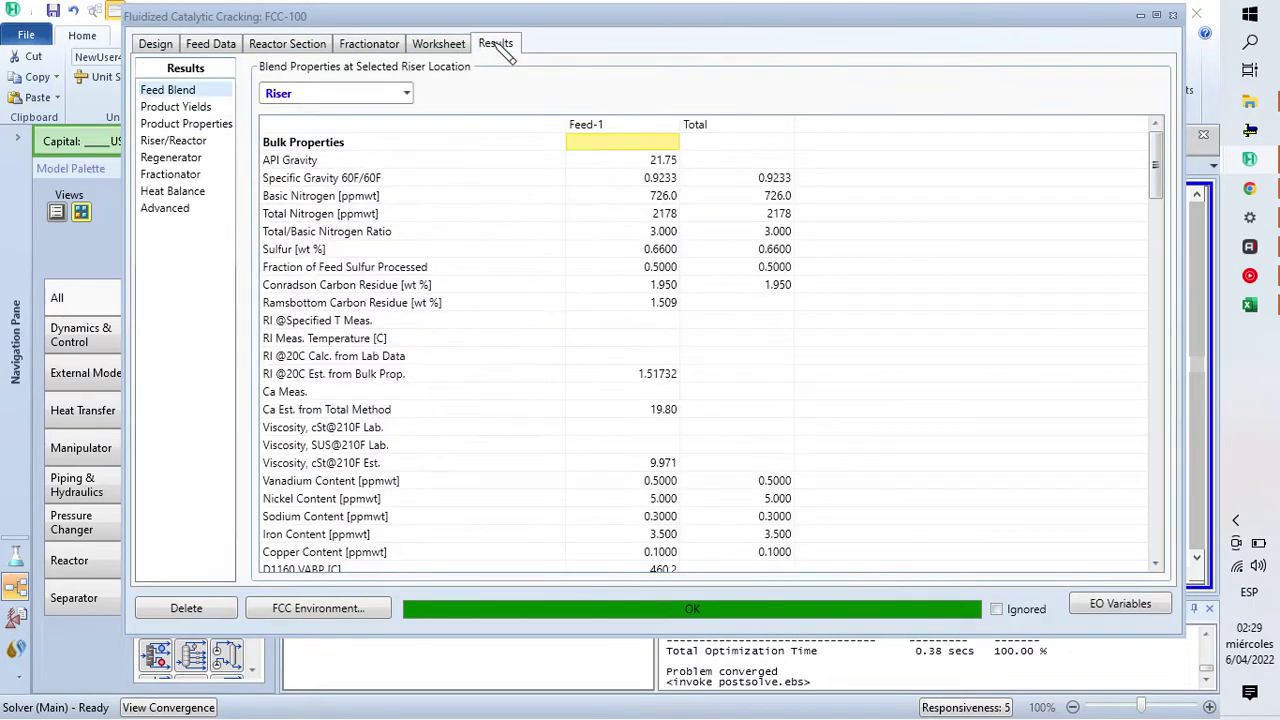
click(173, 191)
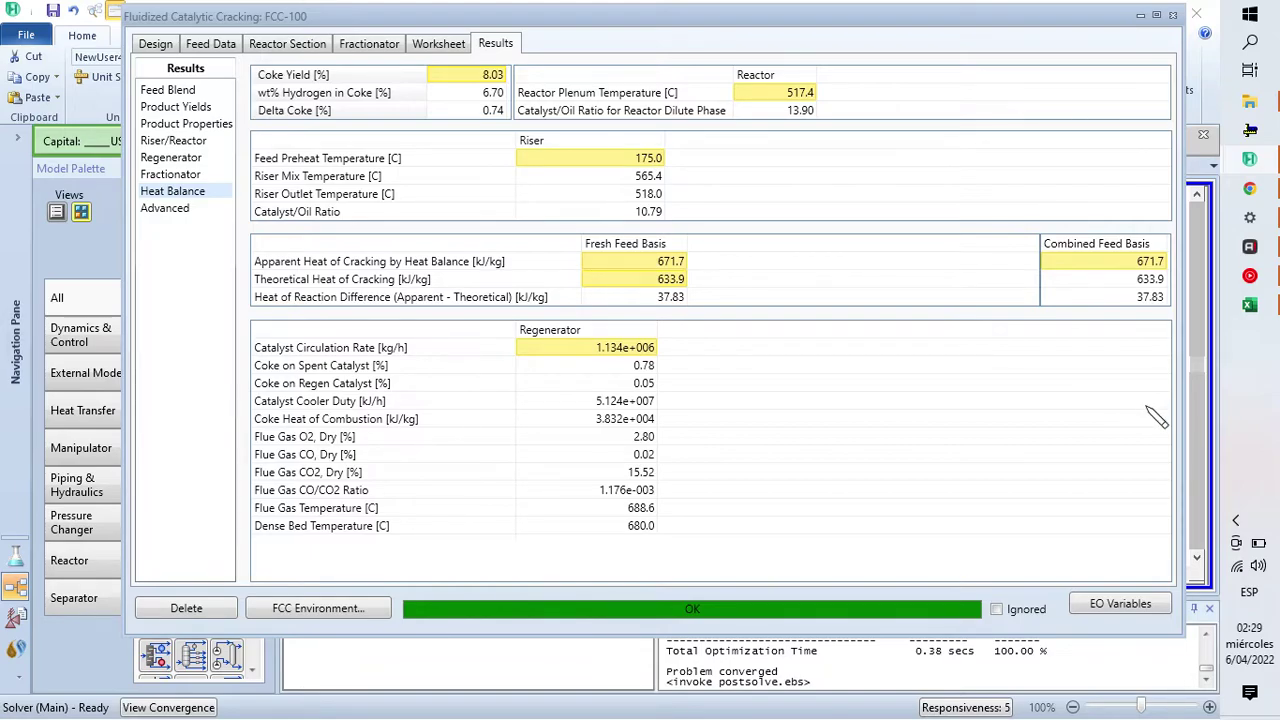
click(1173, 15)
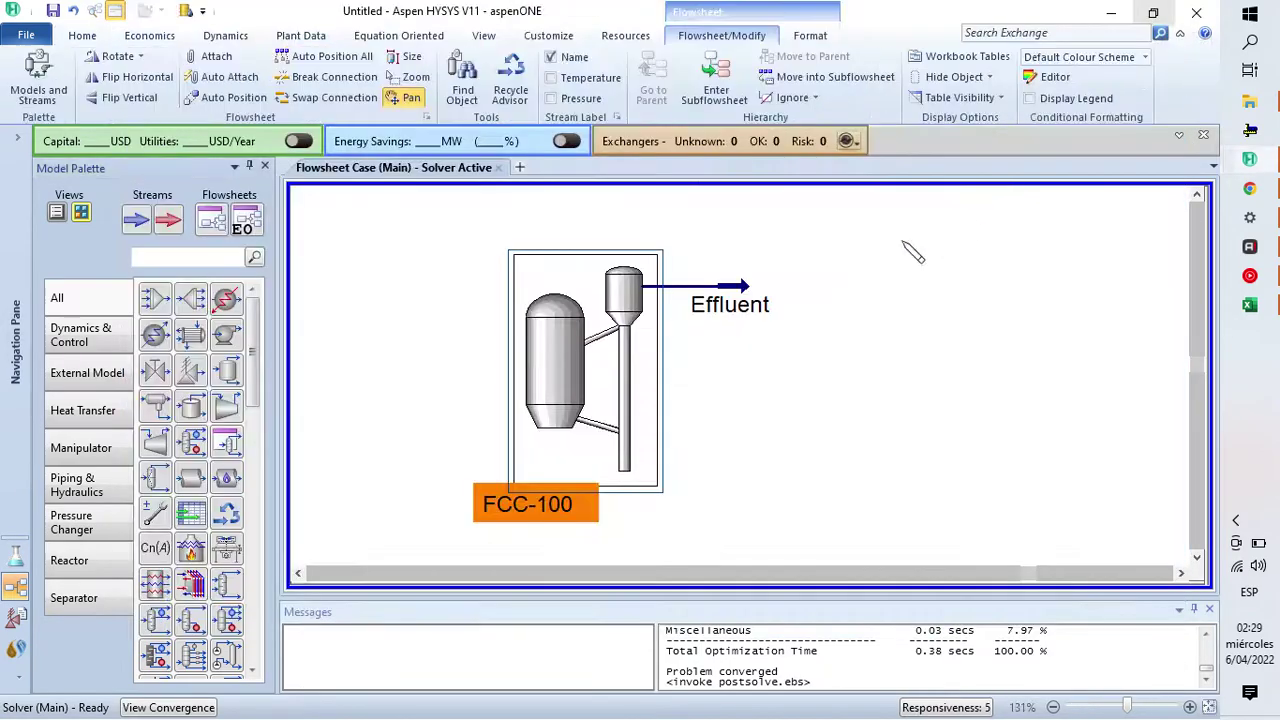